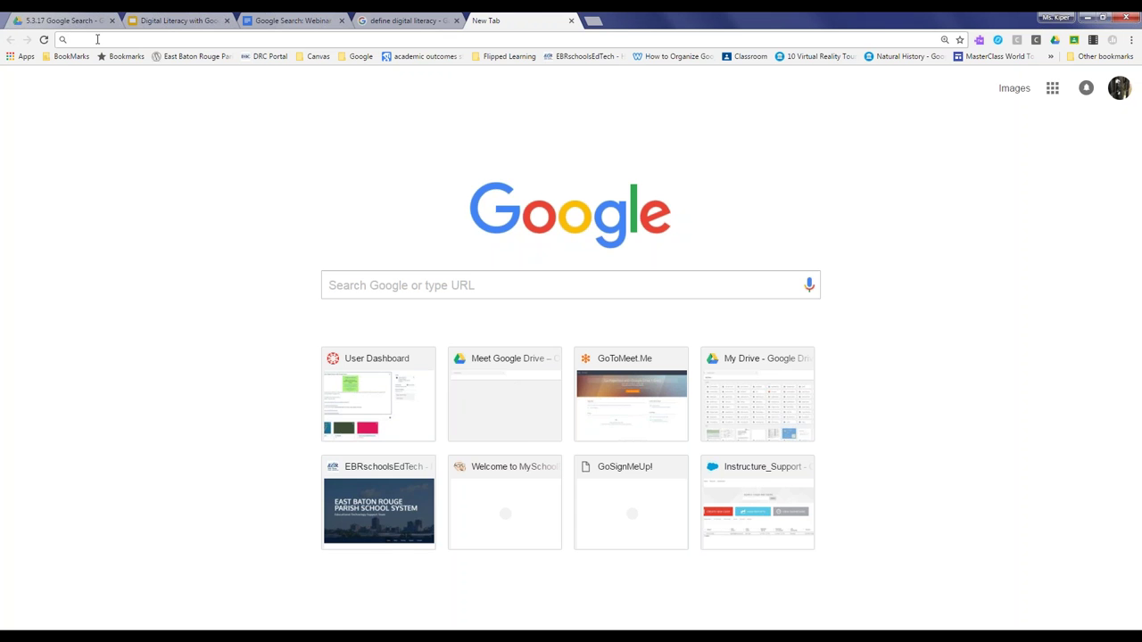
Open the "helpful resource link" on how Google manages search from the Google Search webinar document
click(271, 18)
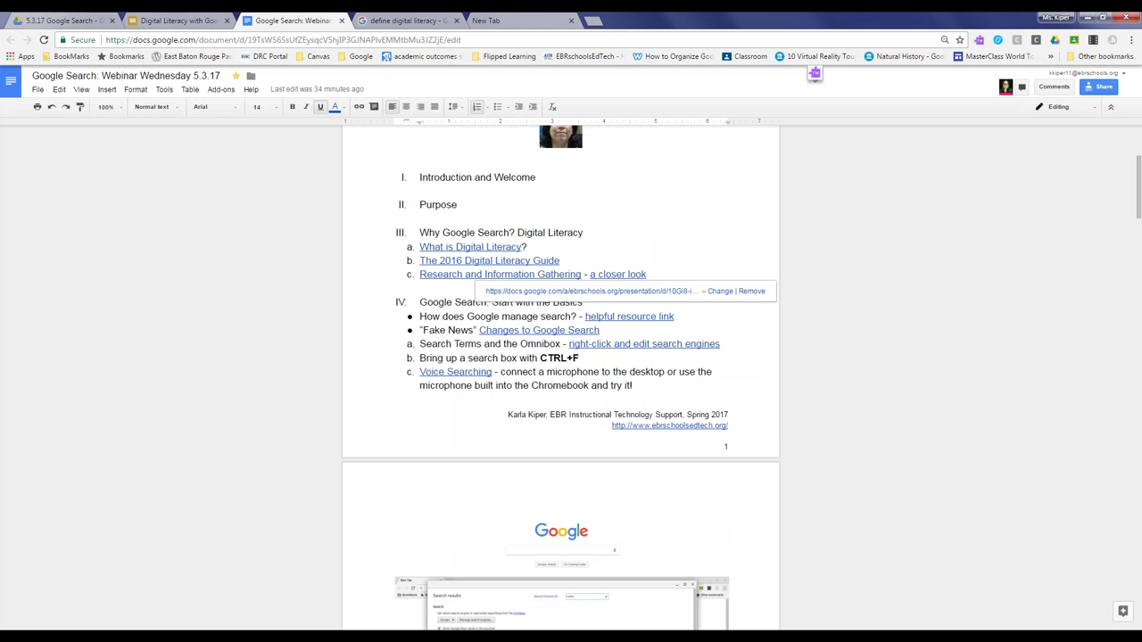
click(360, 264)
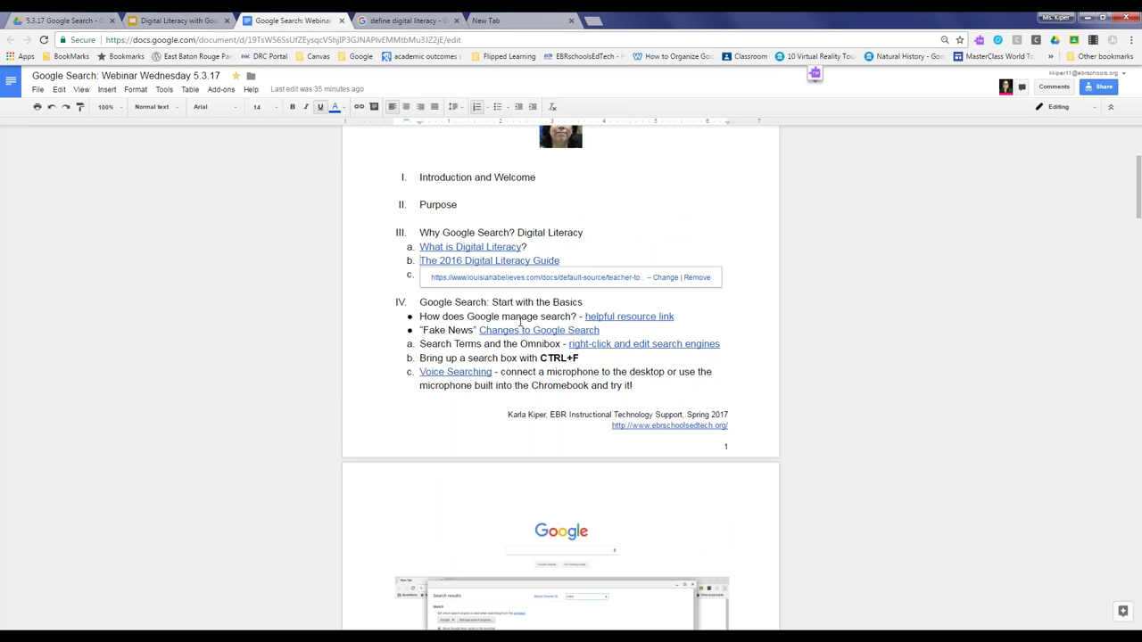
click(622, 319)
click(612, 334)
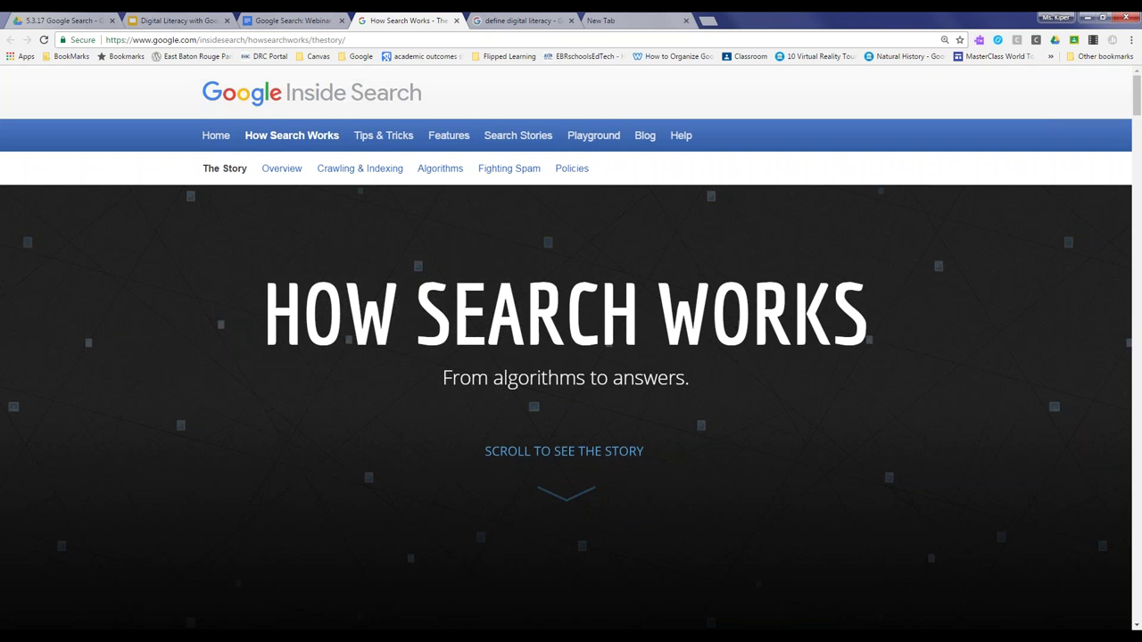
Read through Part 1, Crawling and Indexing, of the How Search Works story
scroll(561, 499, down, 3)
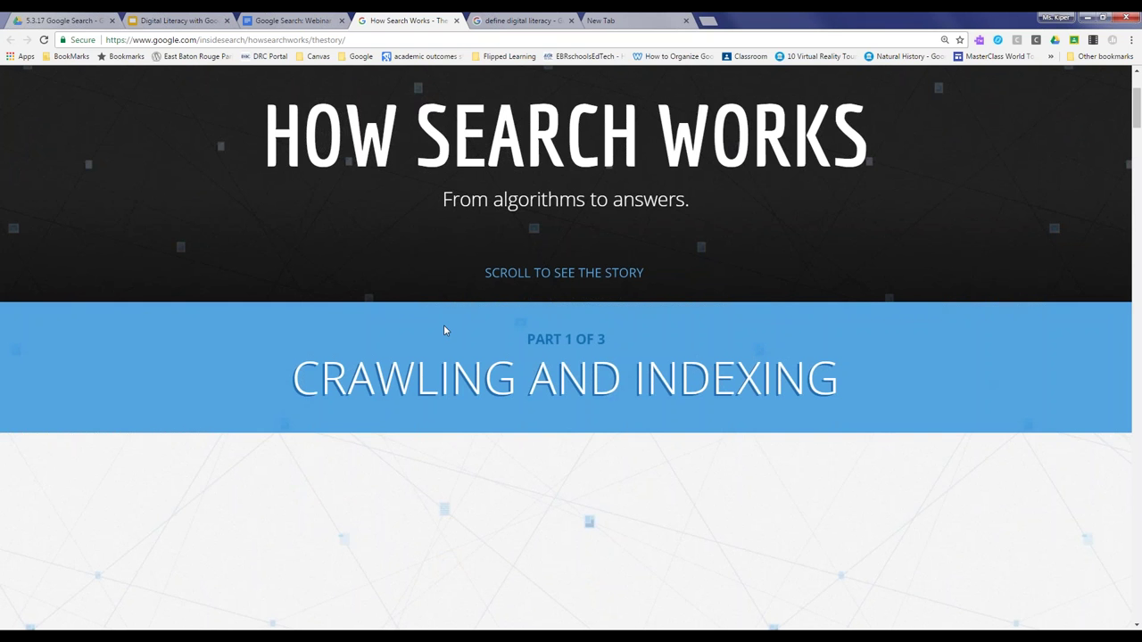
scroll(444, 330, down, 2)
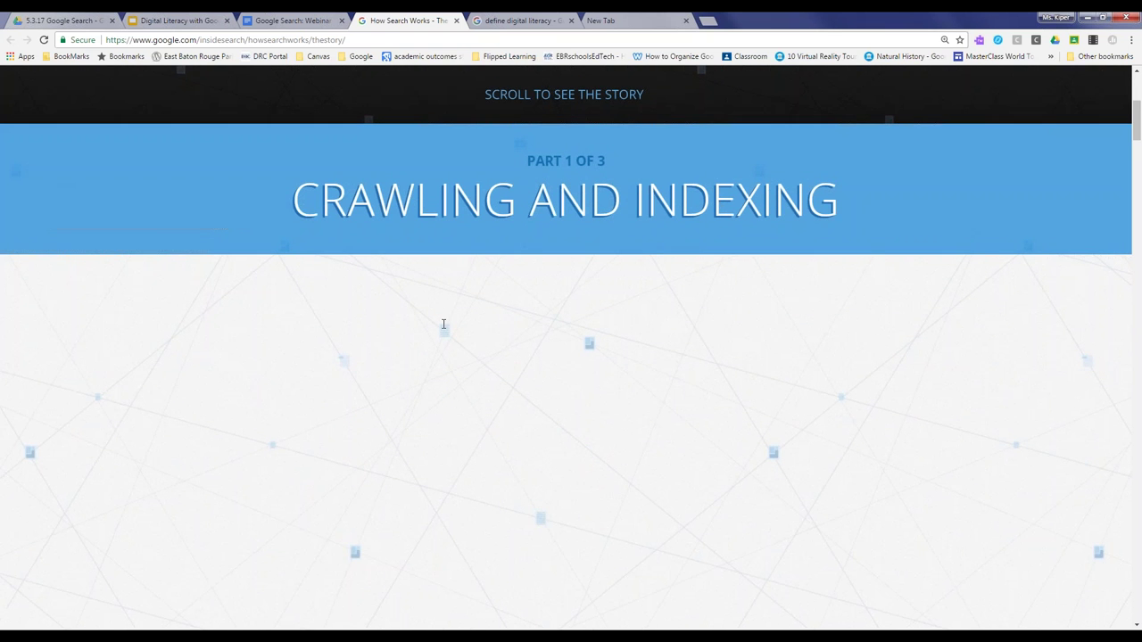
scroll(444, 324, down, 3)
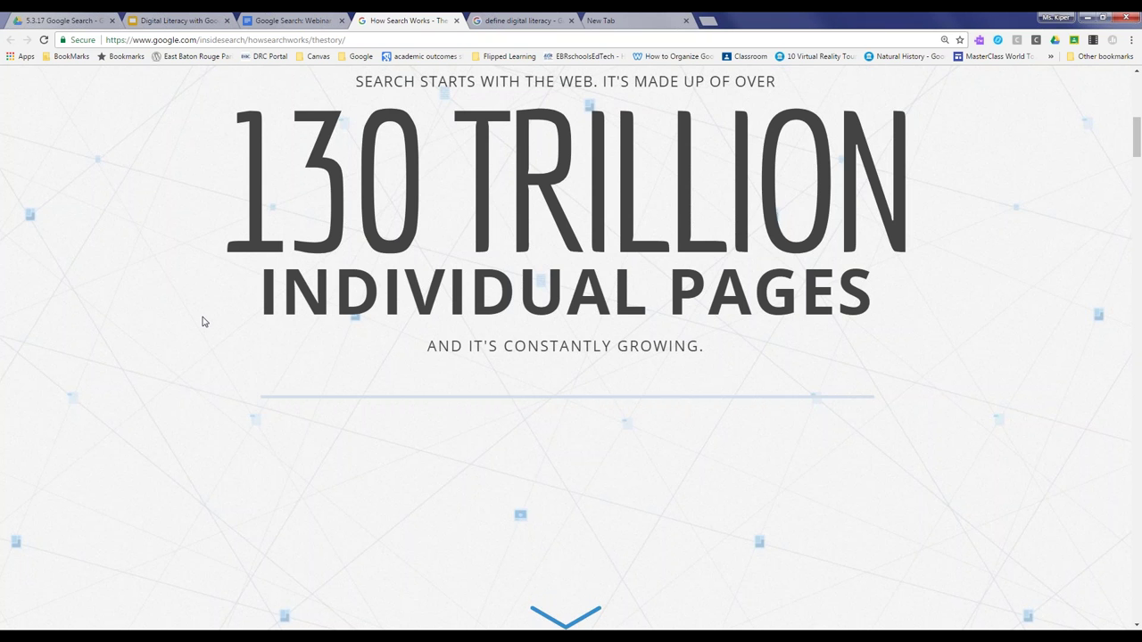
scroll(203, 322, down, 1)
scroll(202, 321, down, 3)
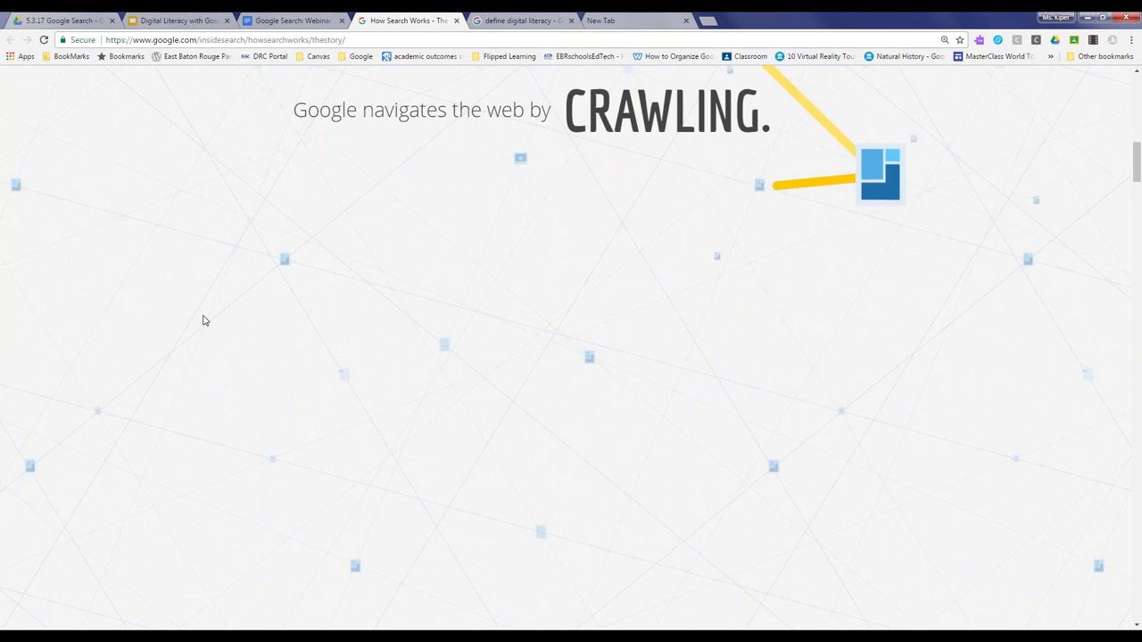
scroll(203, 321, down, 3)
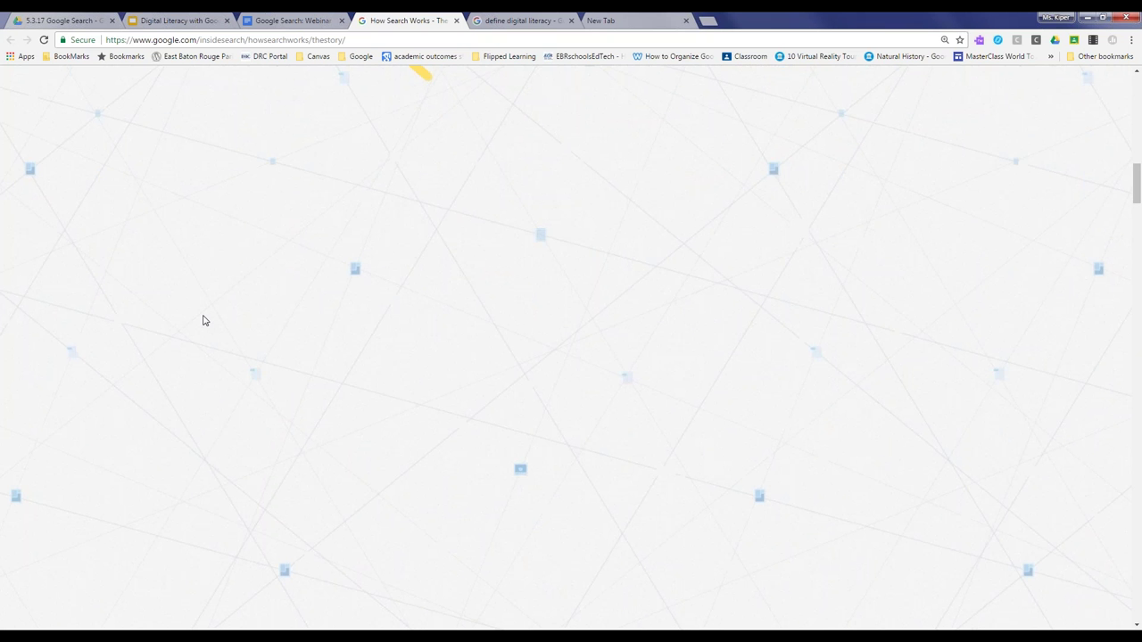
scroll(202, 321, up, 1)
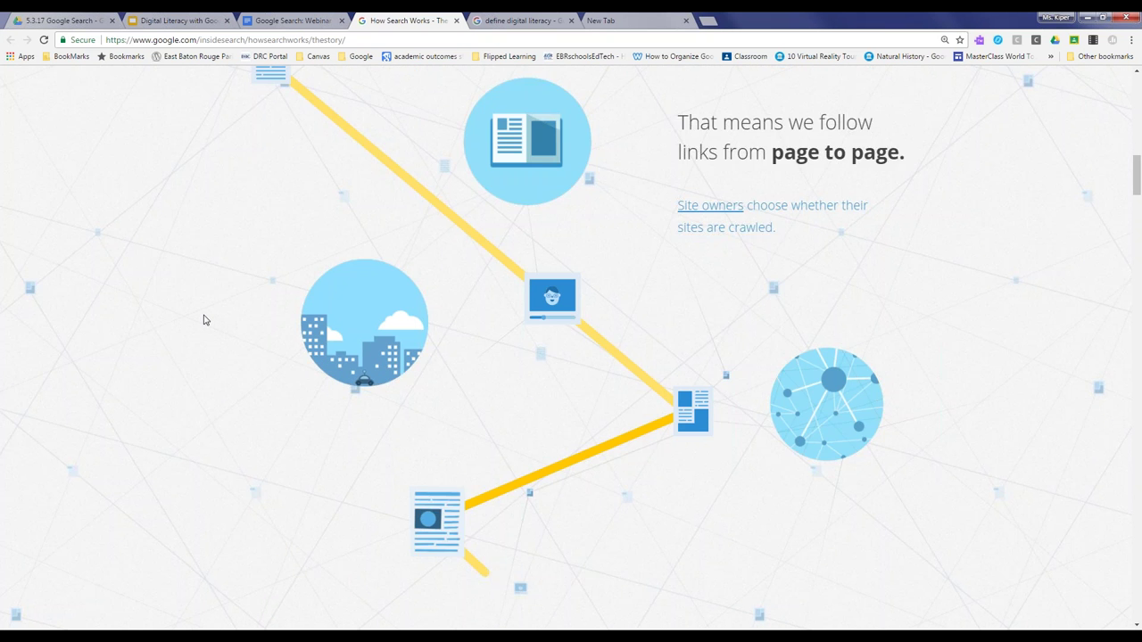
scroll(203, 321, down, 2)
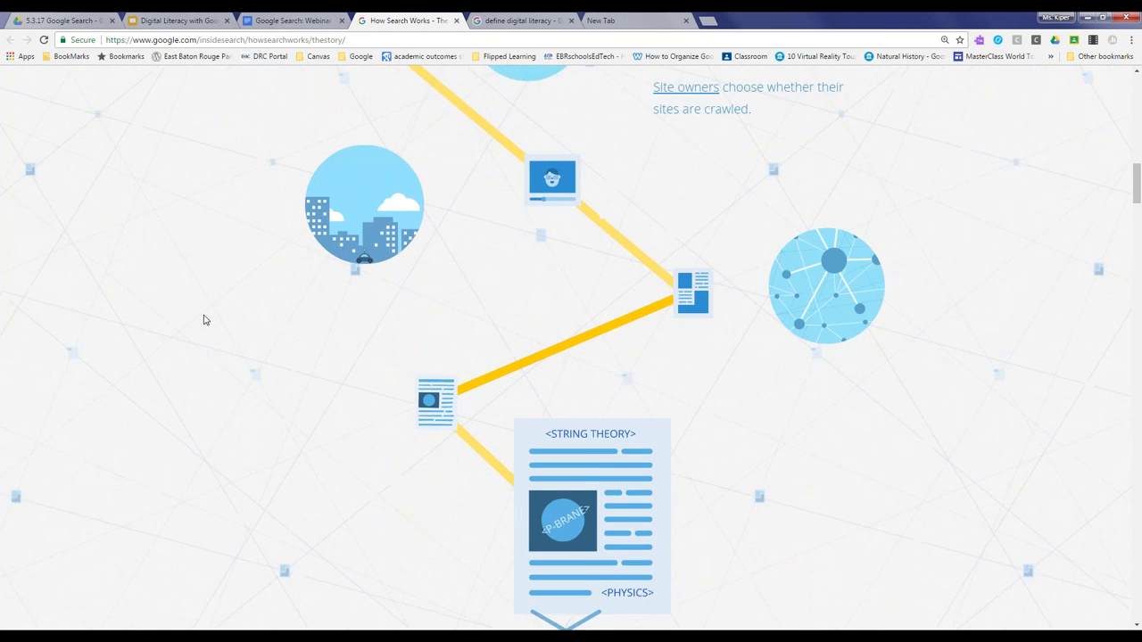
scroll(204, 320, down, 3)
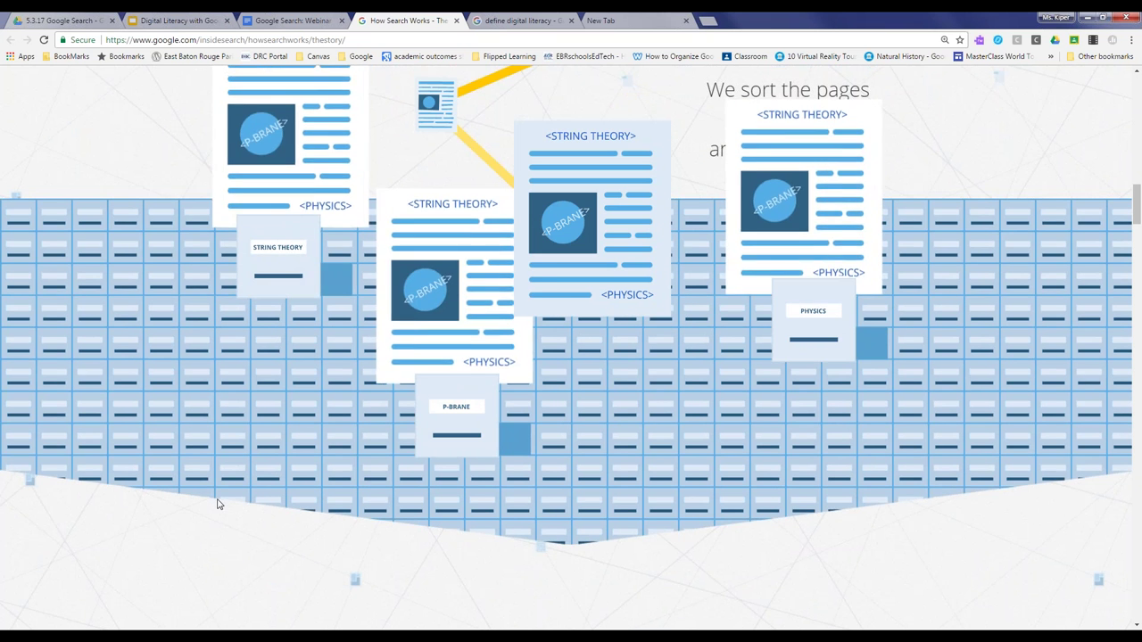
scroll(236, 482, up, 1)
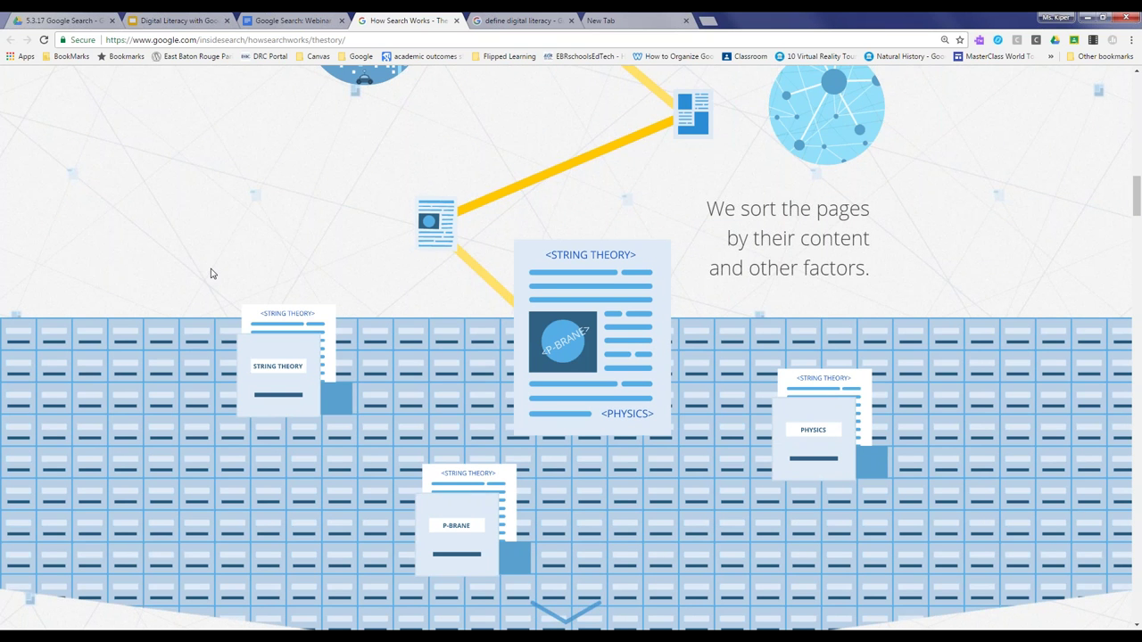
scroll(210, 273, down, 2)
scroll(210, 273, down, 1)
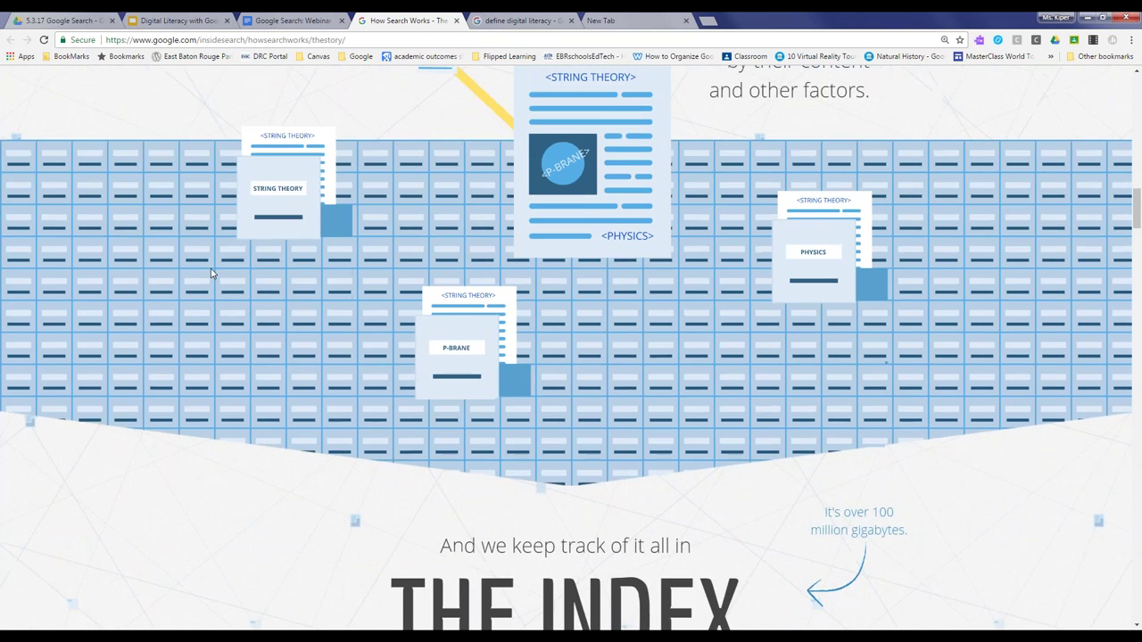
scroll(210, 274, down, 3)
scroll(211, 273, down, 1)
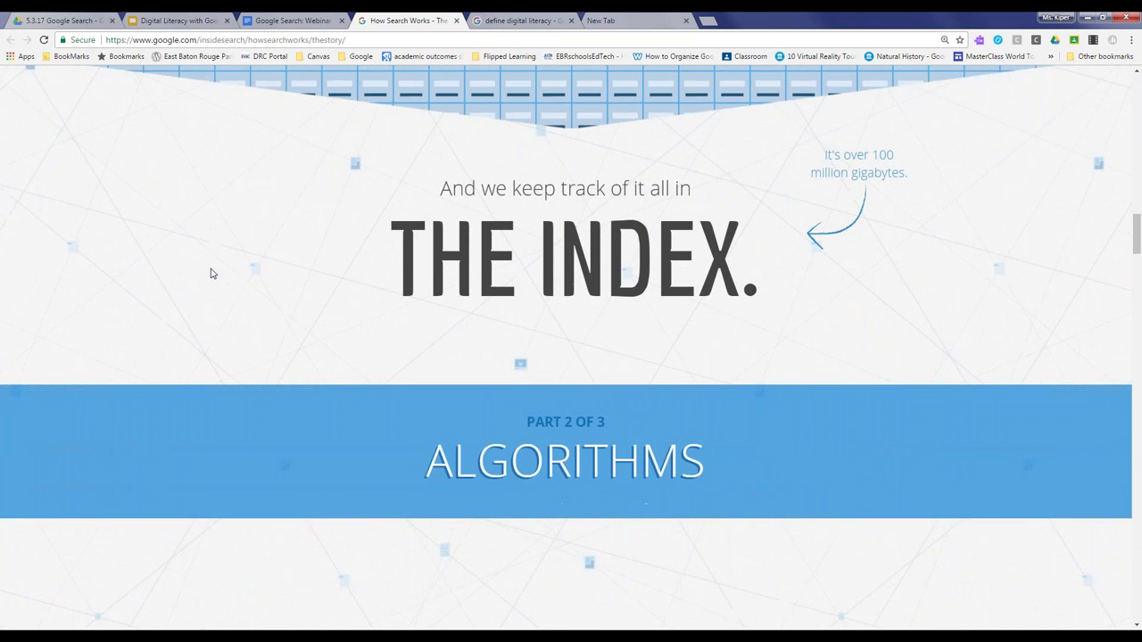
Examine Part 2, Algorithms, of the story, from programs and formulas to the search results illustration
scroll(210, 273, down, 1)
scroll(211, 273, down, 2)
scroll(210, 273, down, 2)
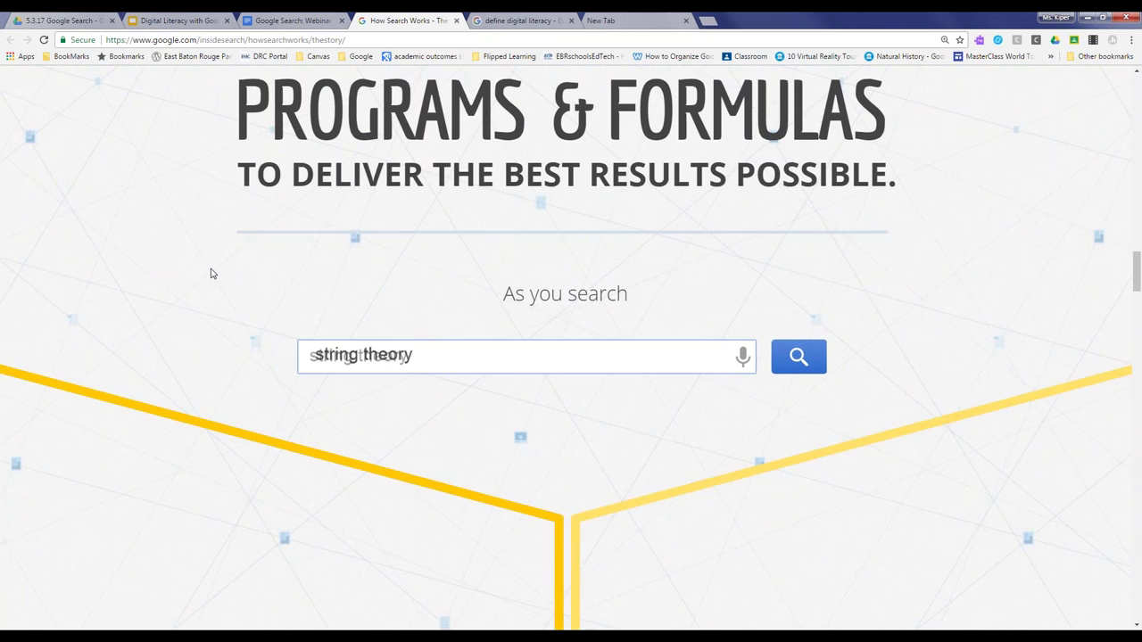
scroll(211, 273, down, 1)
scroll(211, 273, down, 2)
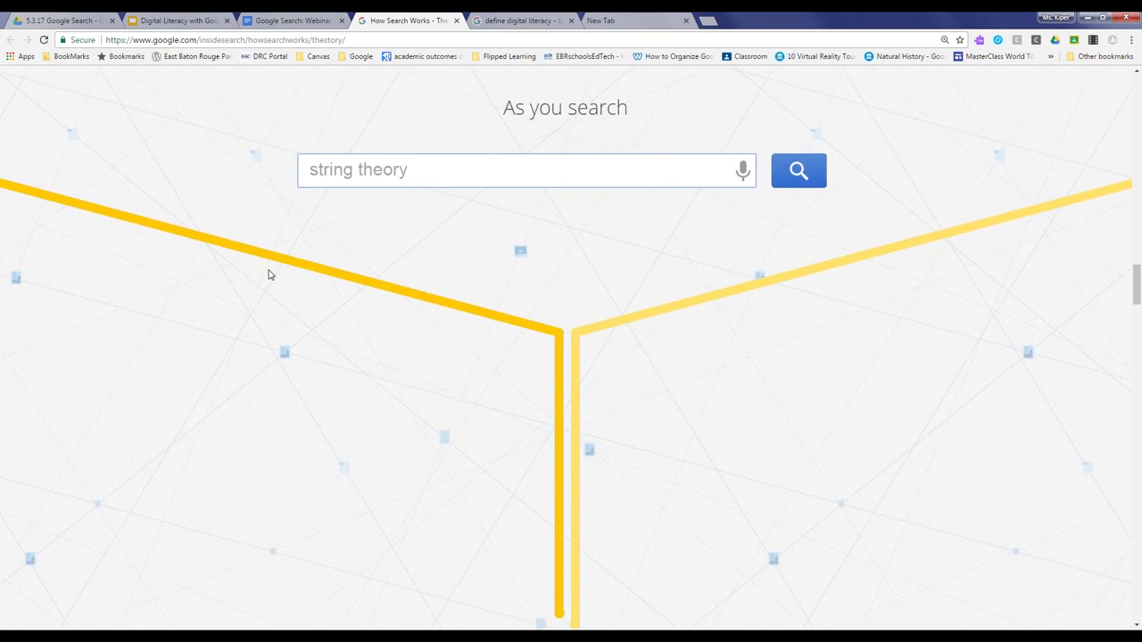
scroll(267, 273, down, 2)
scroll(268, 274, down, 6)
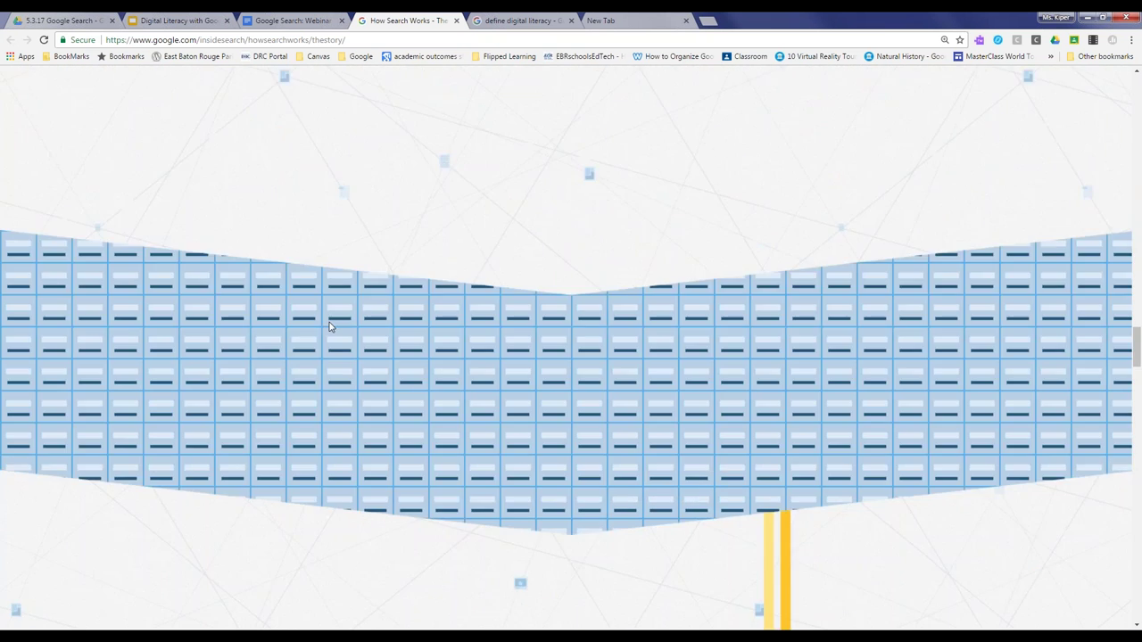
scroll(455, 365, down, 8)
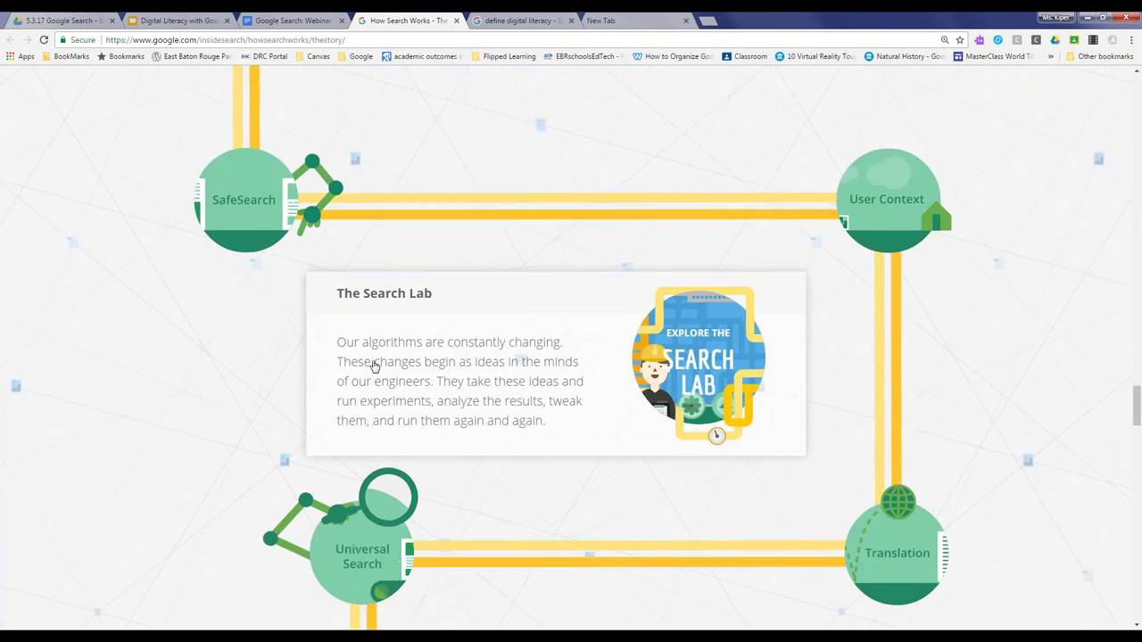
scroll(264, 343, down, 3)
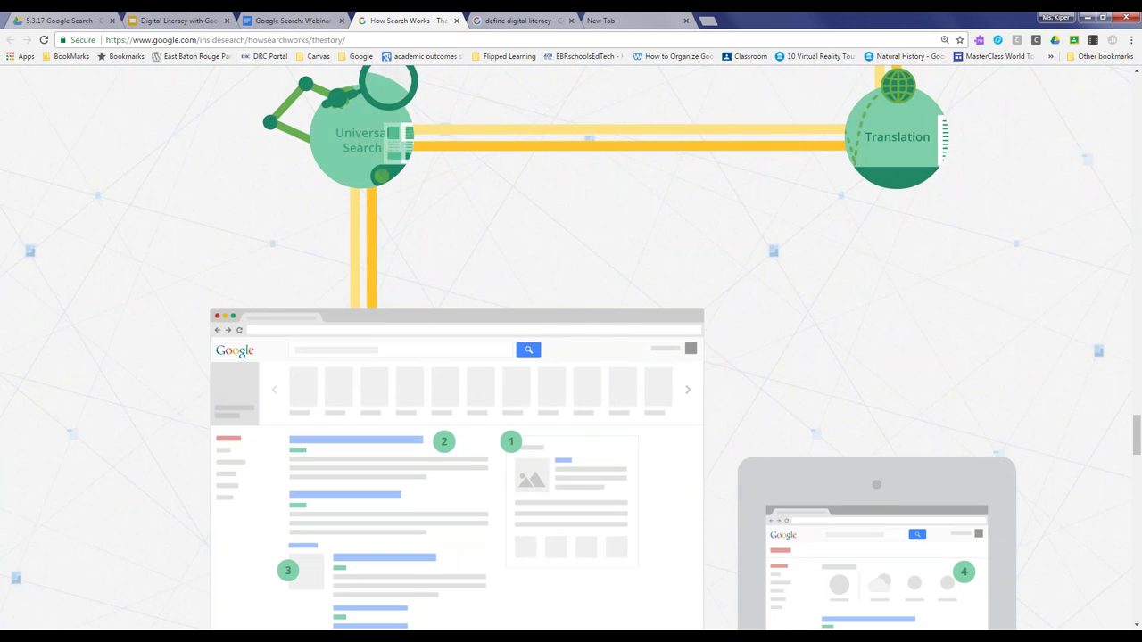
Return to the webinar document and open the "Changes to Google Search" link in the "Fake News" item
click(276, 19)
click(363, 340)
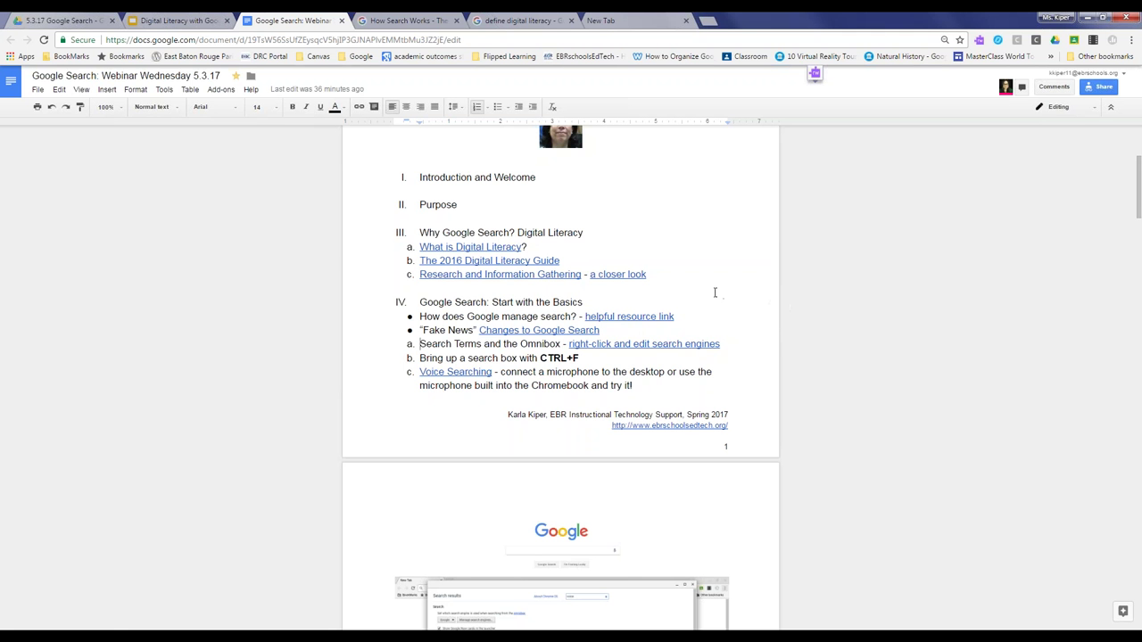
click(568, 331)
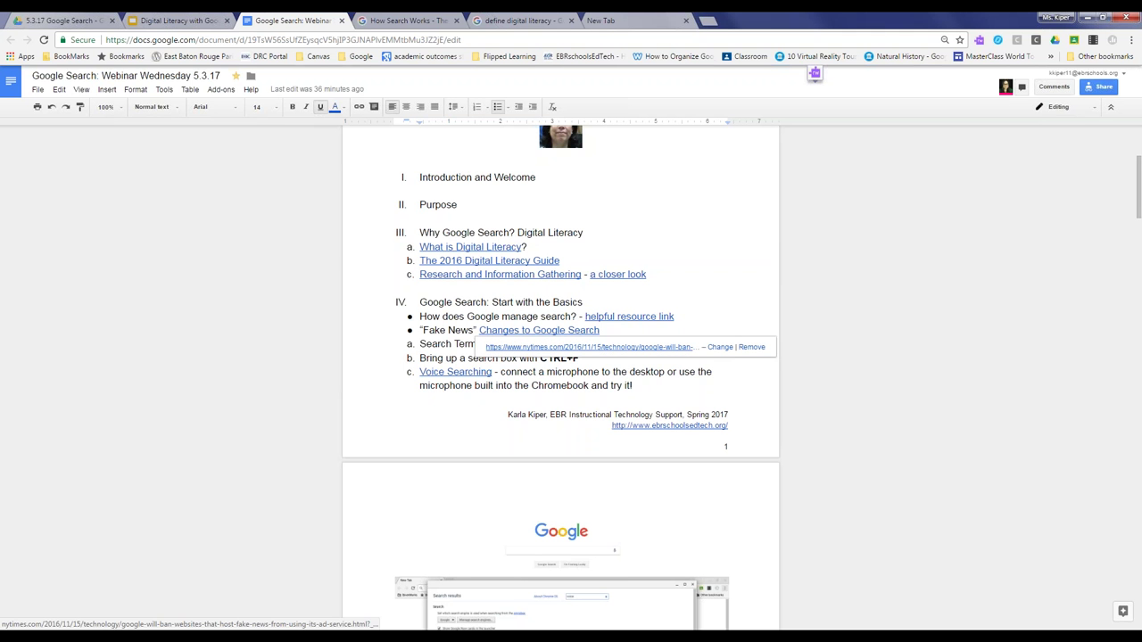
click(589, 347)
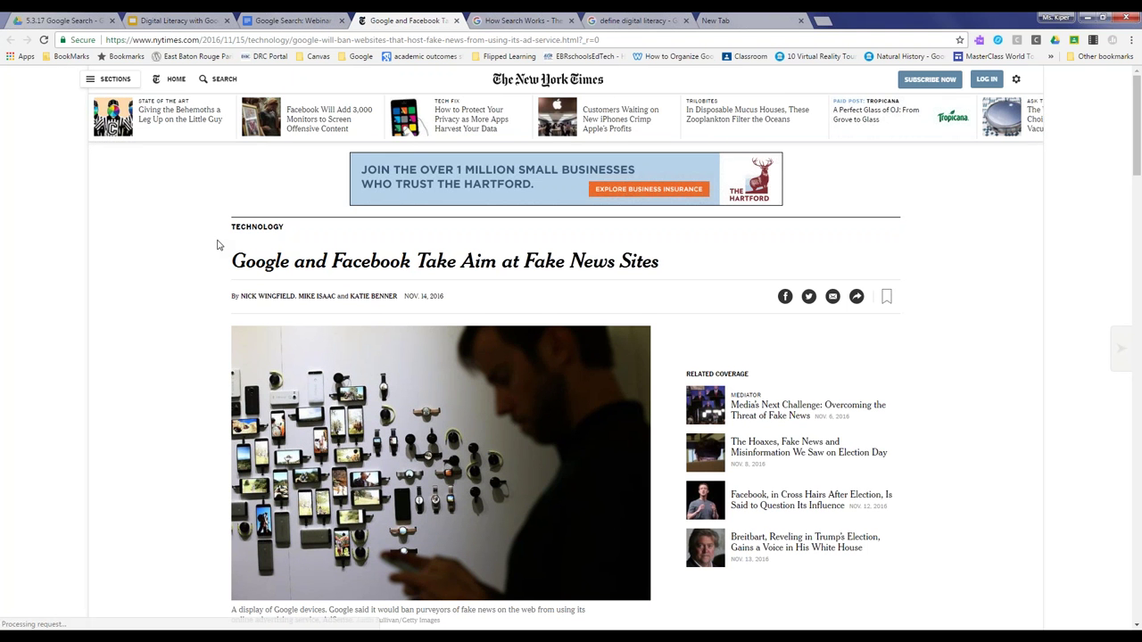
Skim the New York Times article on fake news sites, close it and return to the webinar document
scroll(217, 244, down, 1)
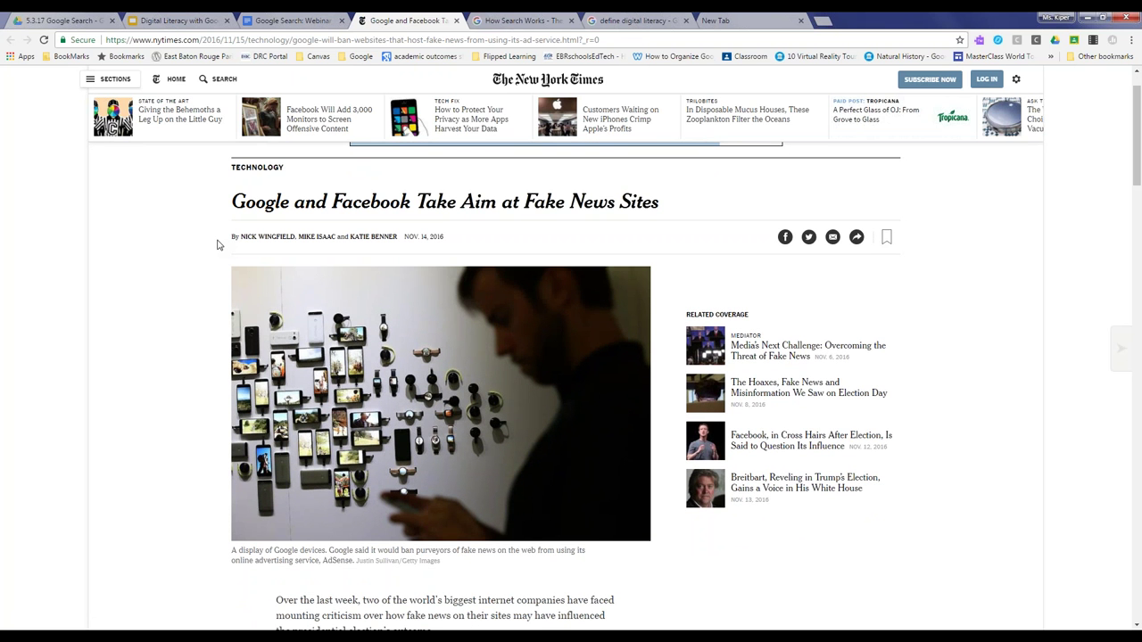
scroll(217, 244, down, 4)
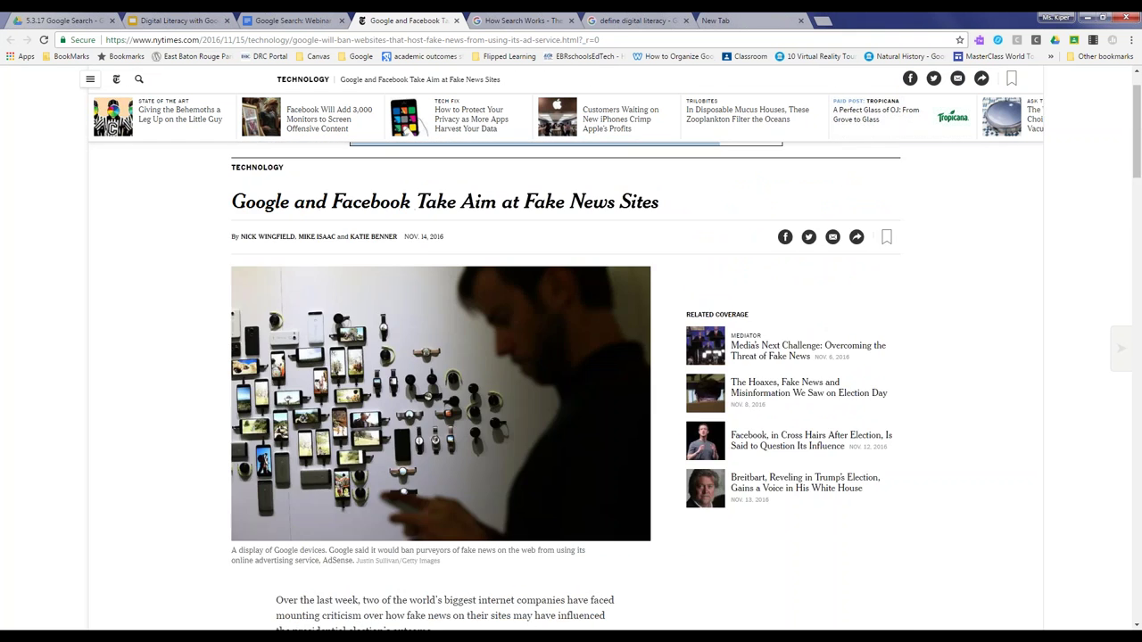
scroll(208, 281, down, 7)
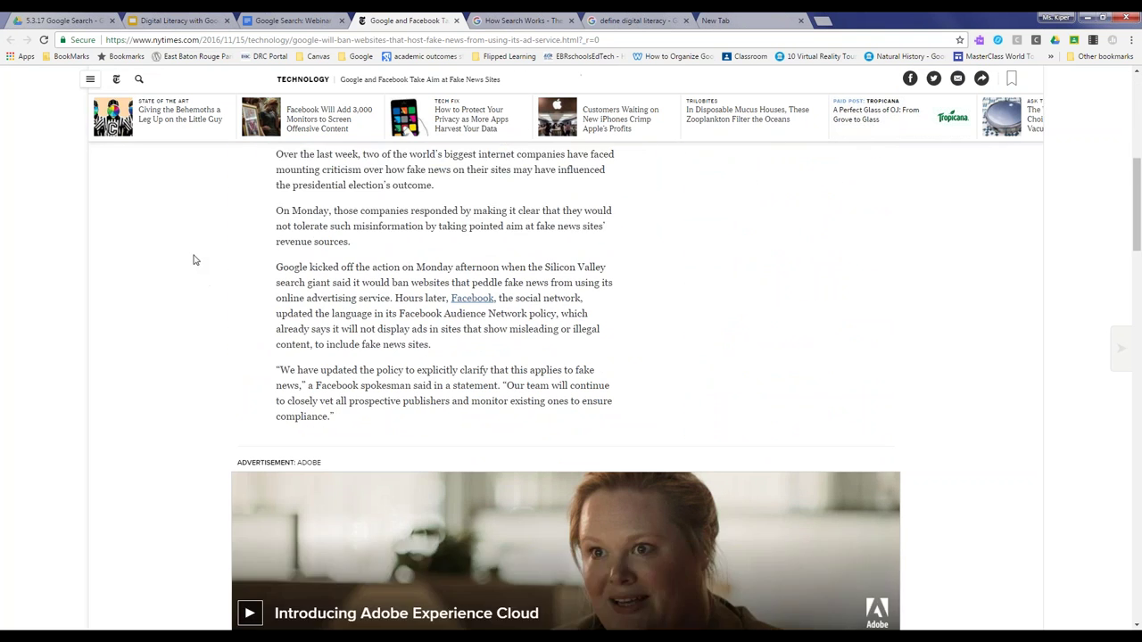
click(272, 17)
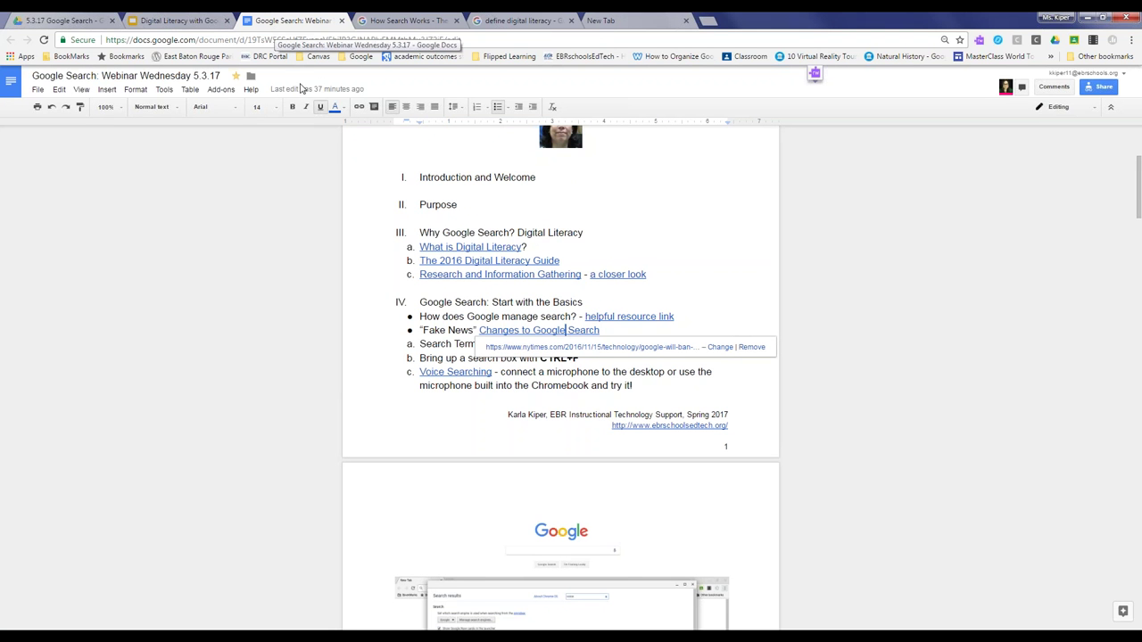
click(418, 358)
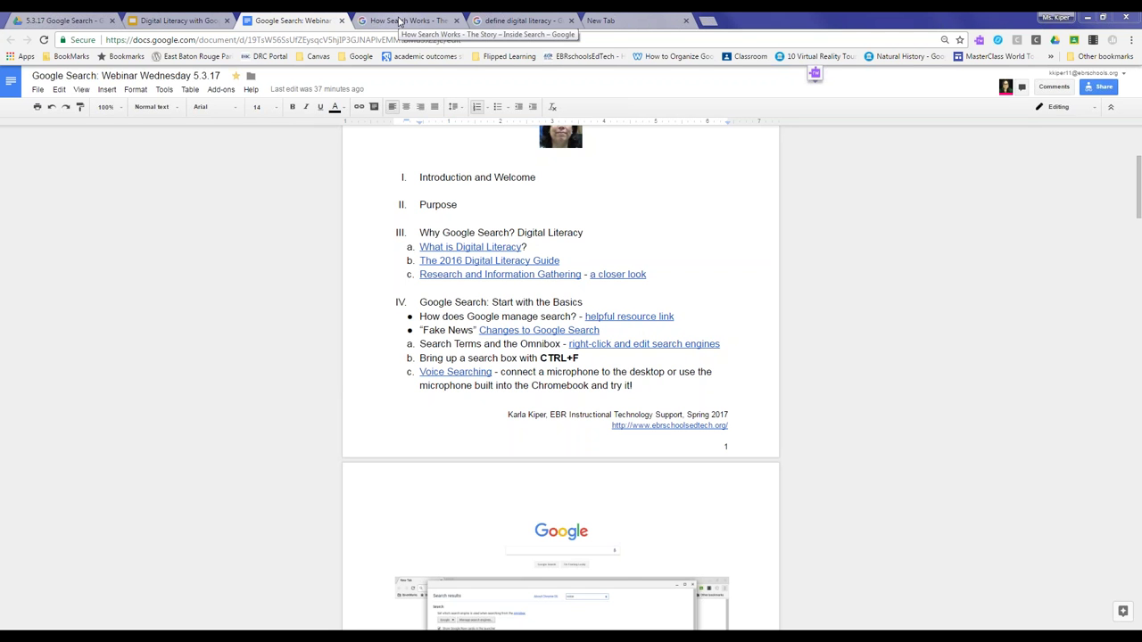
click(400, 21)
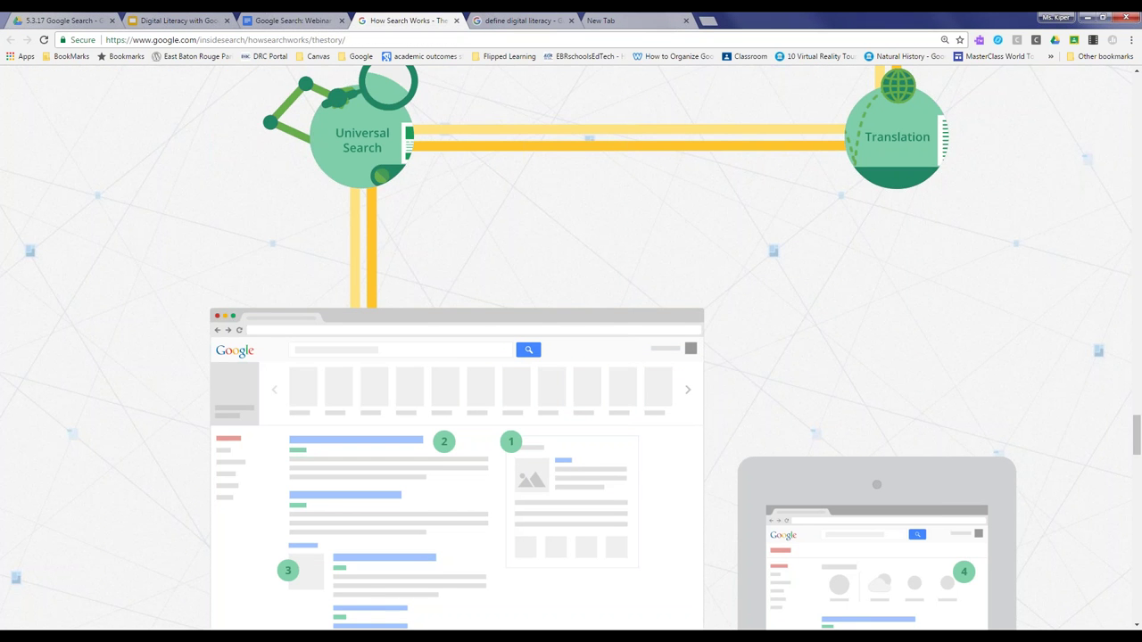
click(295, 21)
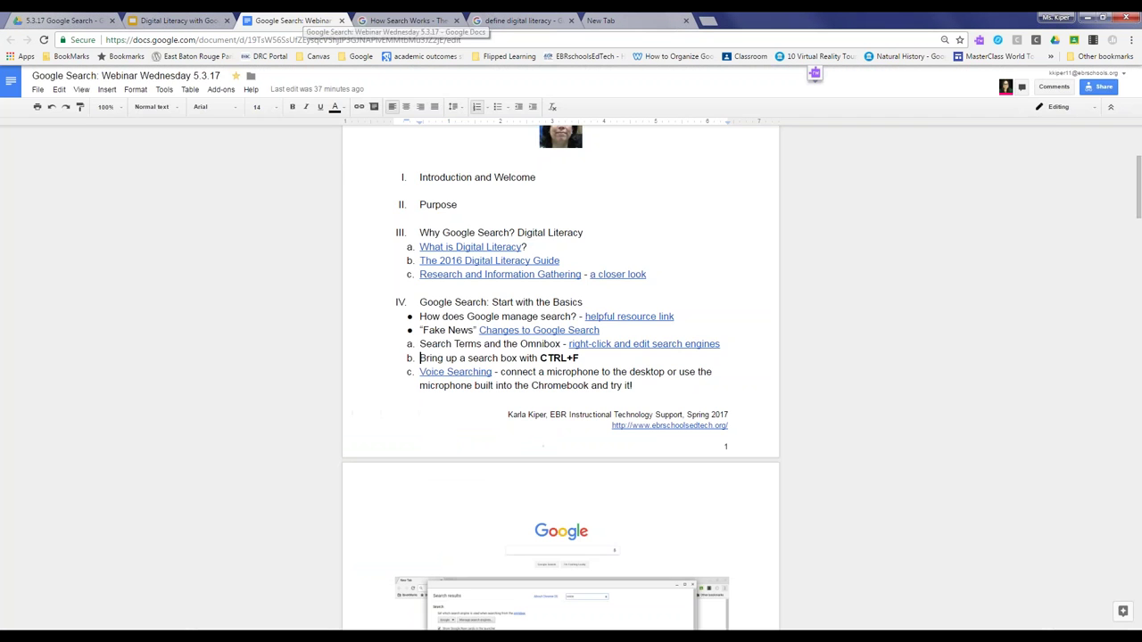
On the existing "define digital literacy" results page, search Google for "digital literacy" instead and reload the results
click(502, 19)
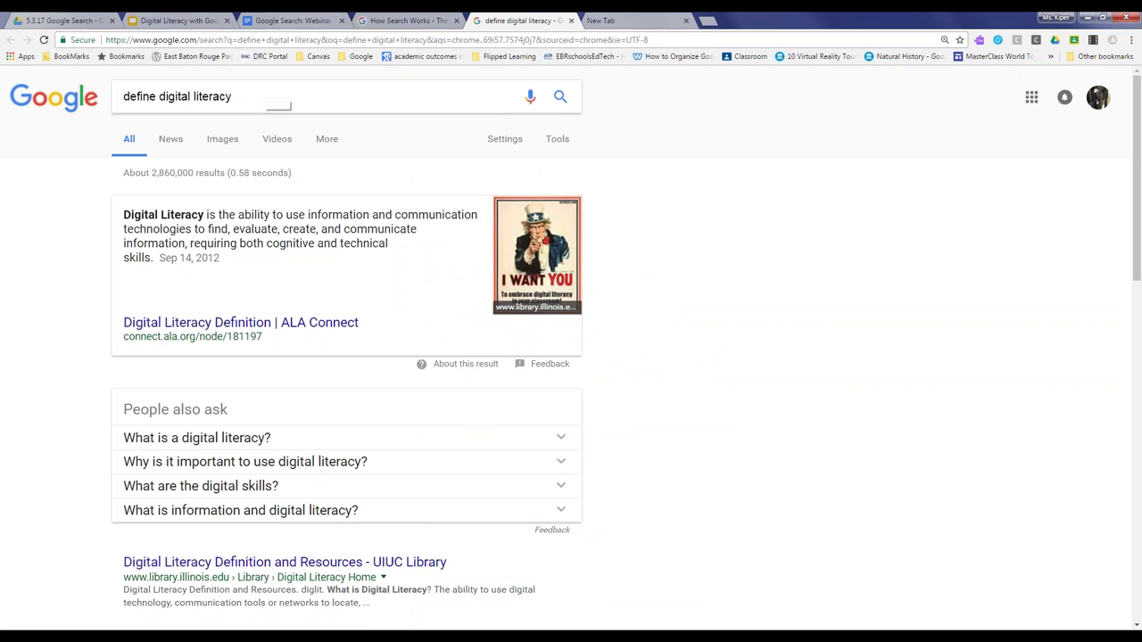
drag(288, 94, 56, 77)
text(d)
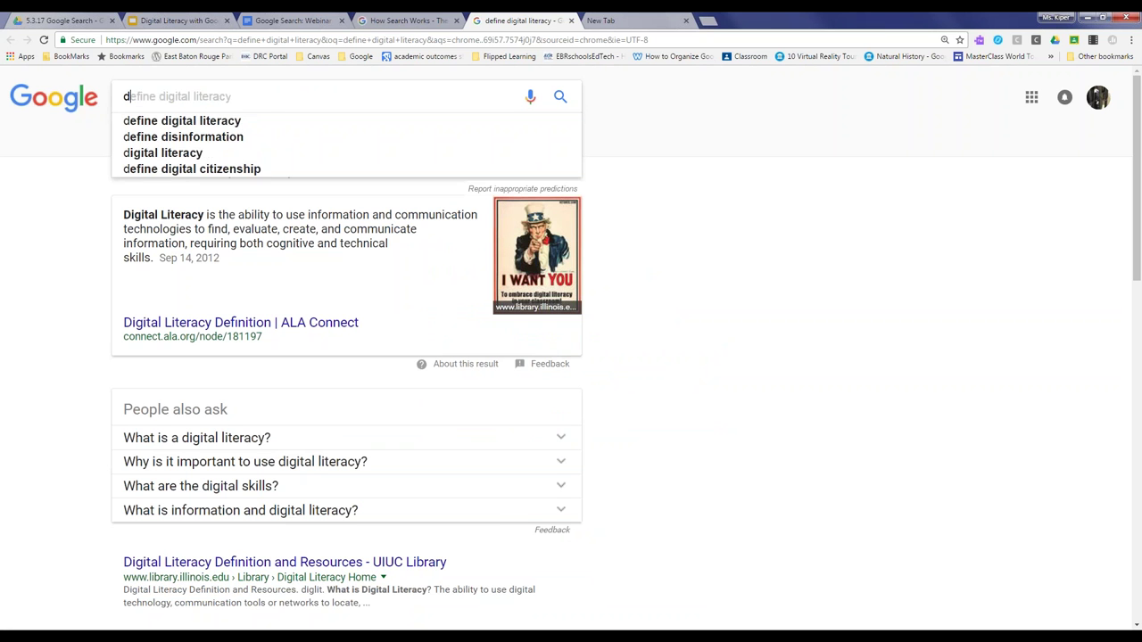
text(igital l)
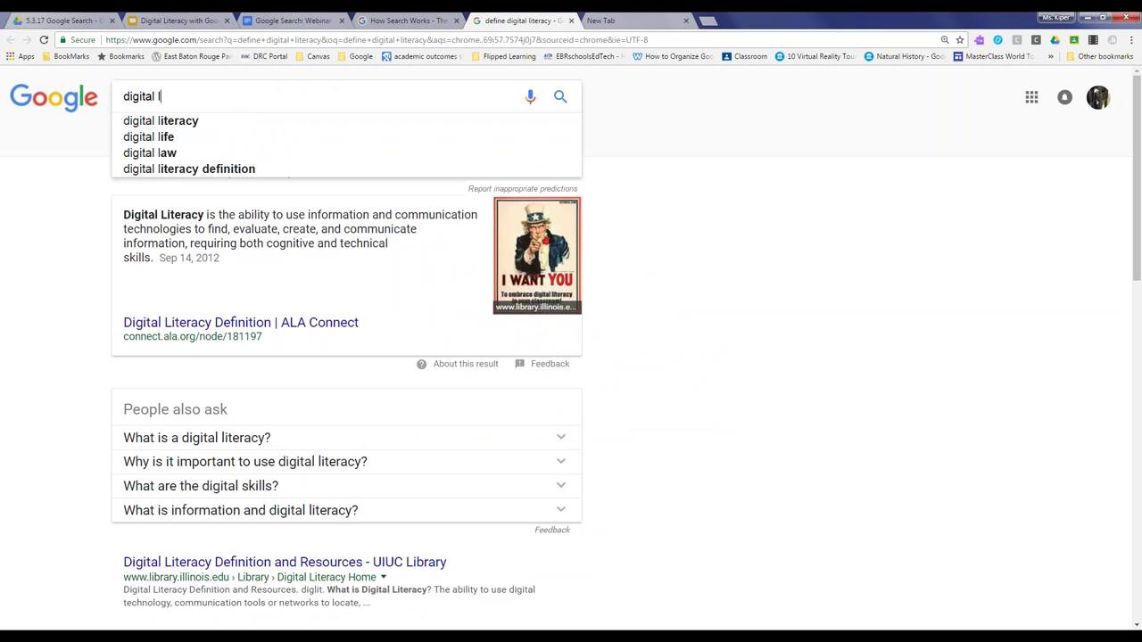
text(iteracy)
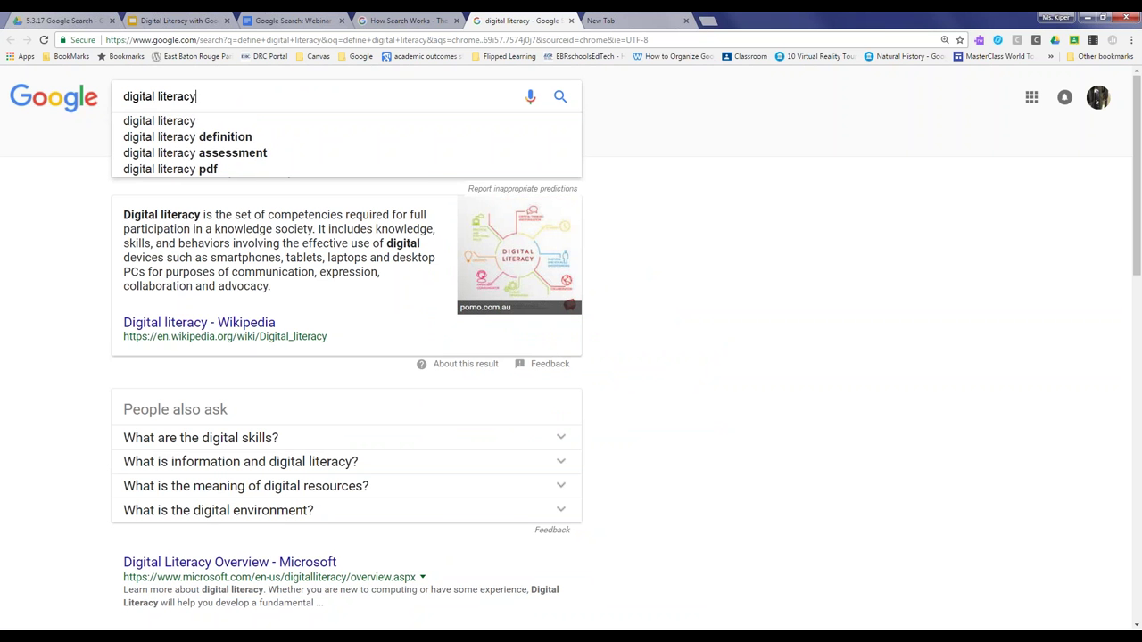
key(Return)
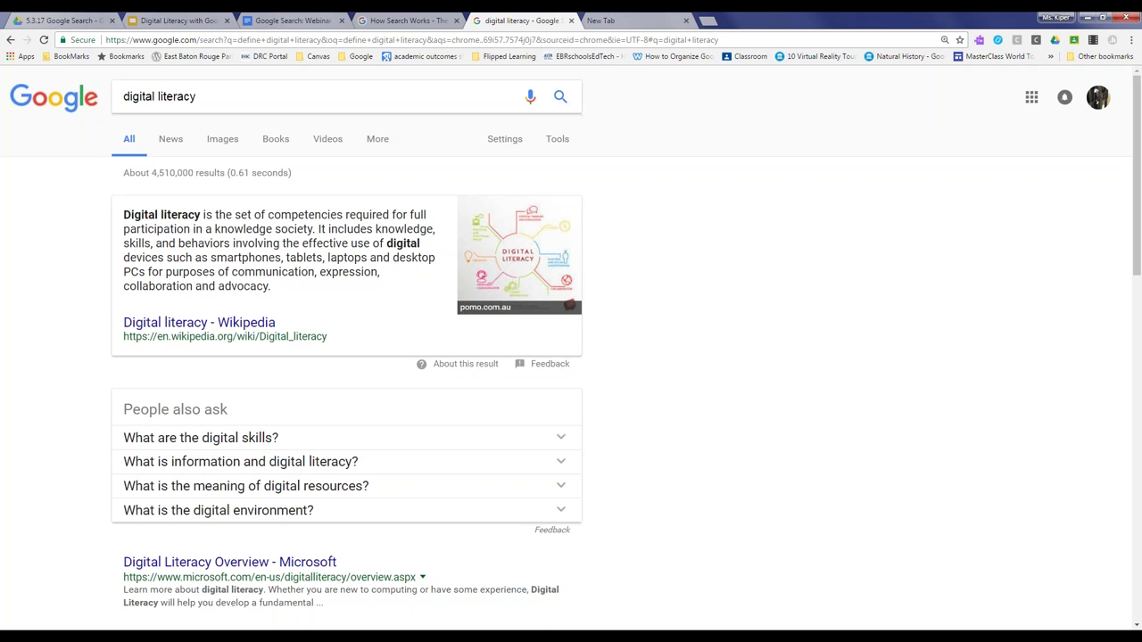
click(44, 40)
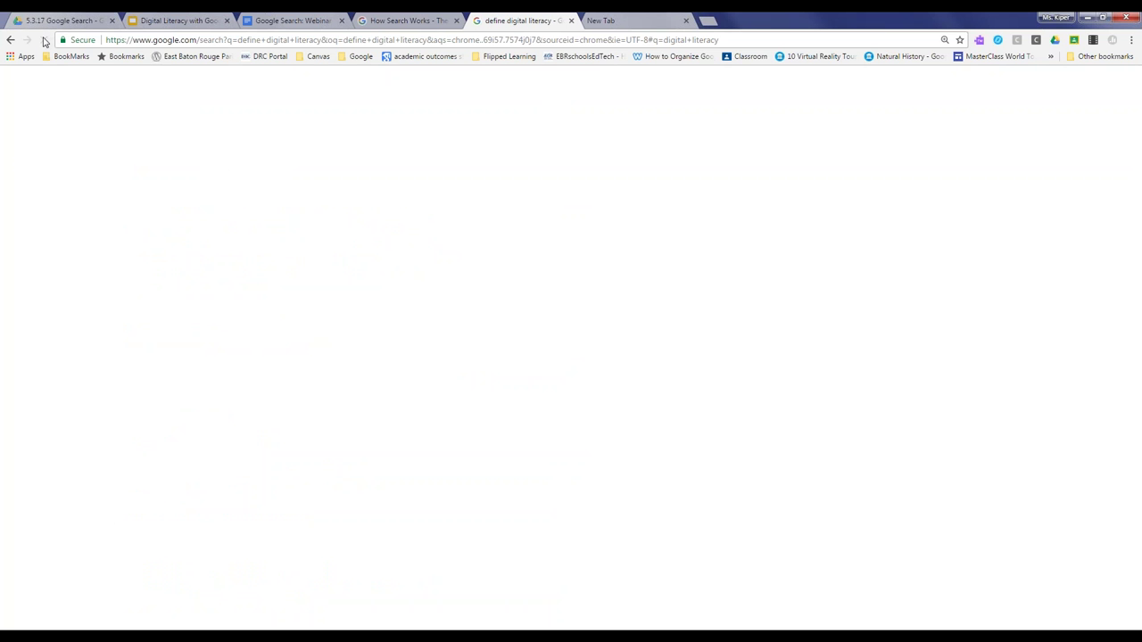
Examine the "digital literacy" search results, from the Microsoft overview to the university and ALA Connect pages
scroll(71, 156, down, 5)
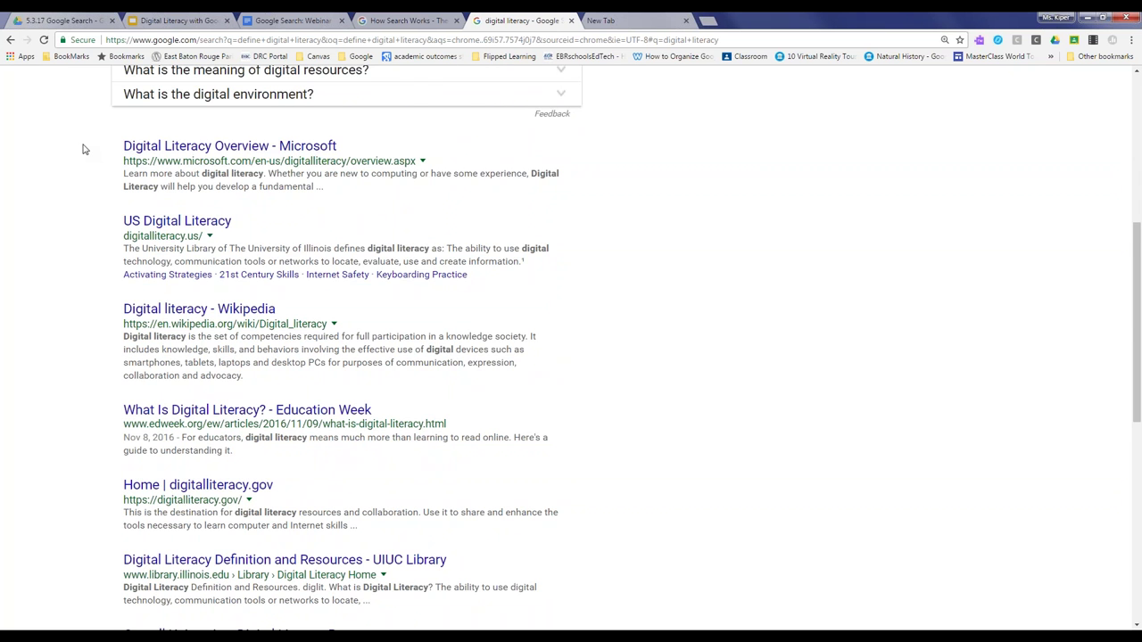
scroll(76, 197, down, 1)
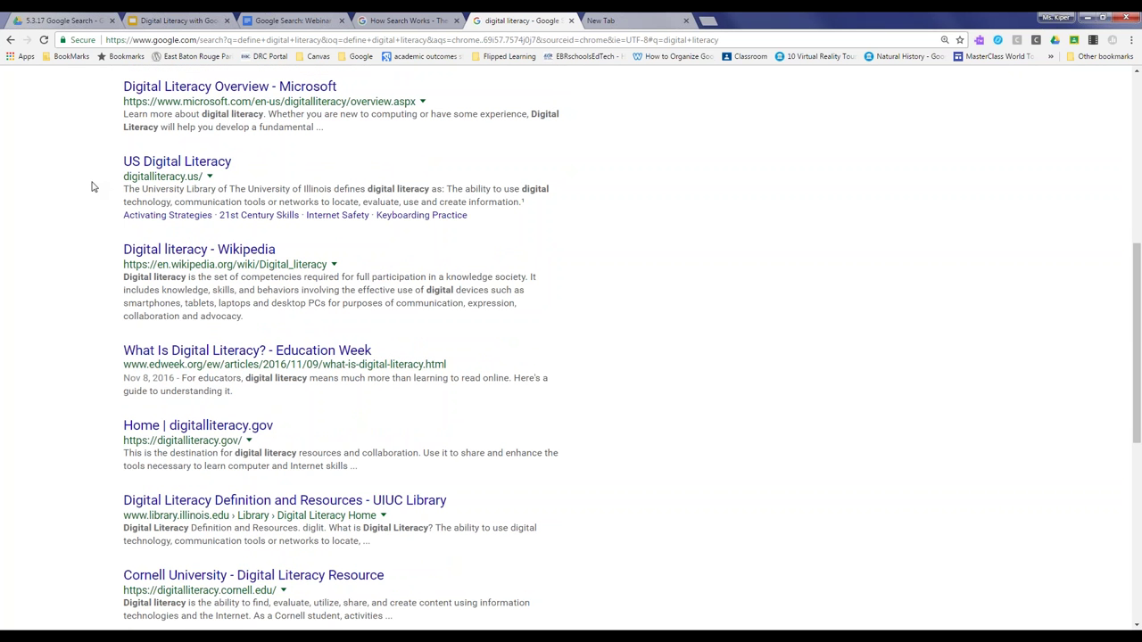
scroll(91, 186, up, 1)
scroll(92, 186, down, 2)
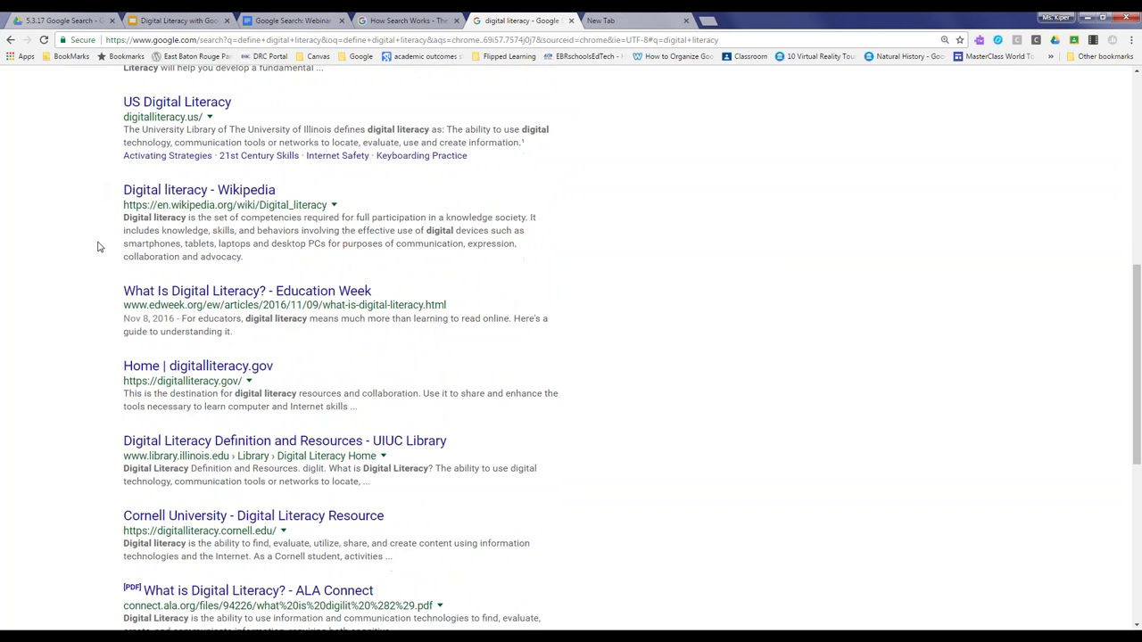
scroll(92, 277, up, 2)
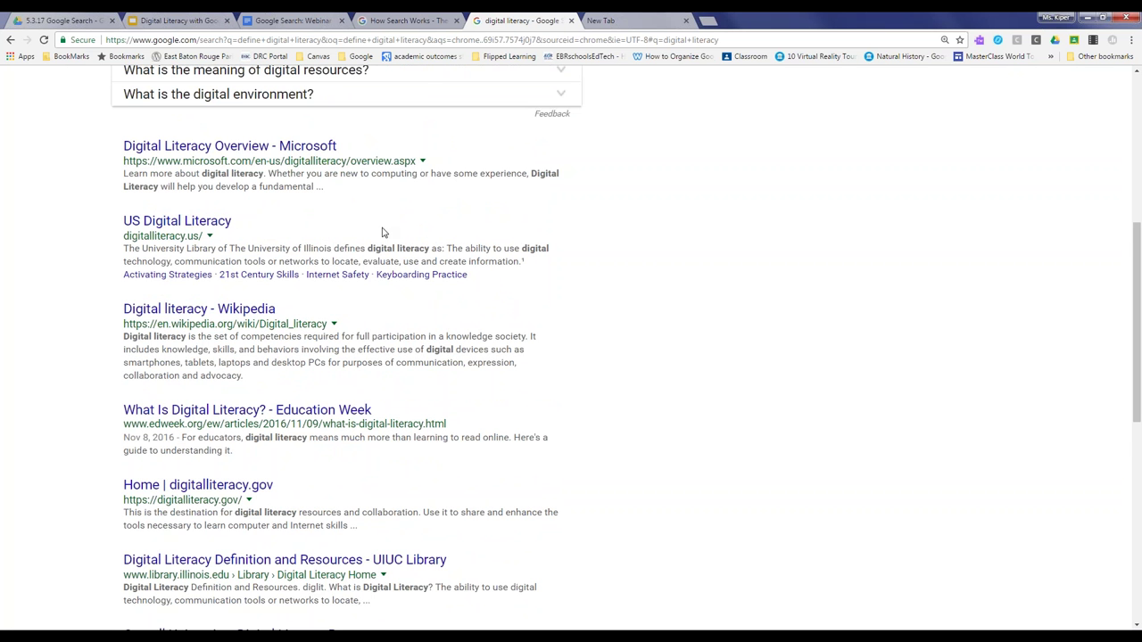
scroll(167, 279, down, 1)
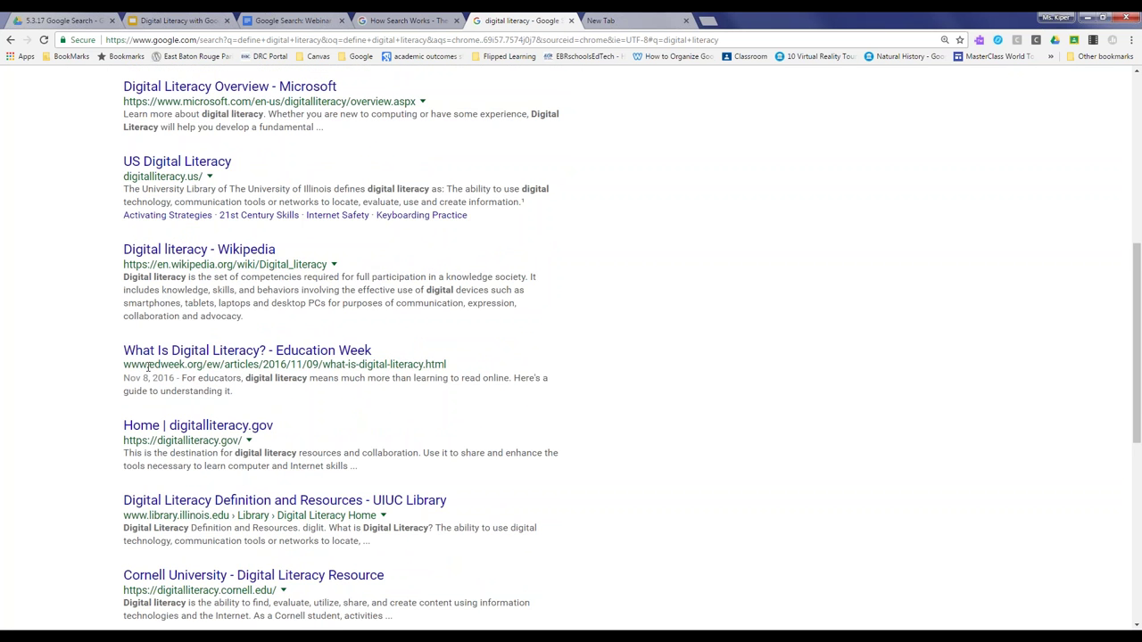
scroll(150, 365, up, 2)
Return to the webinar document and open the browser's search engine settings for the address bar
click(287, 19)
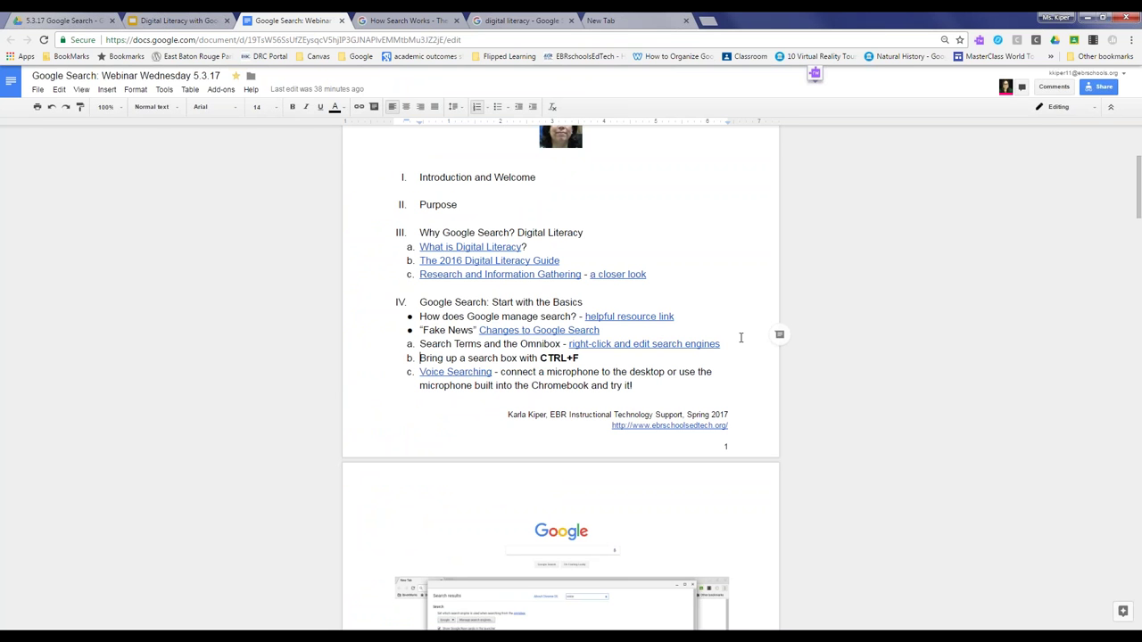
right_click(934, 41)
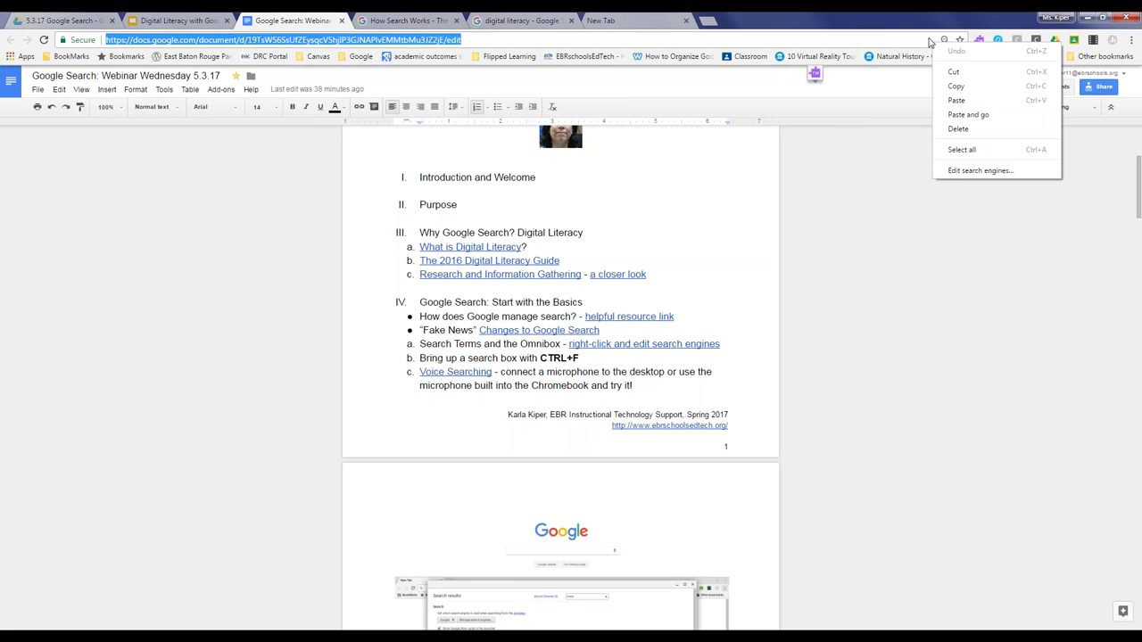
click(954, 174)
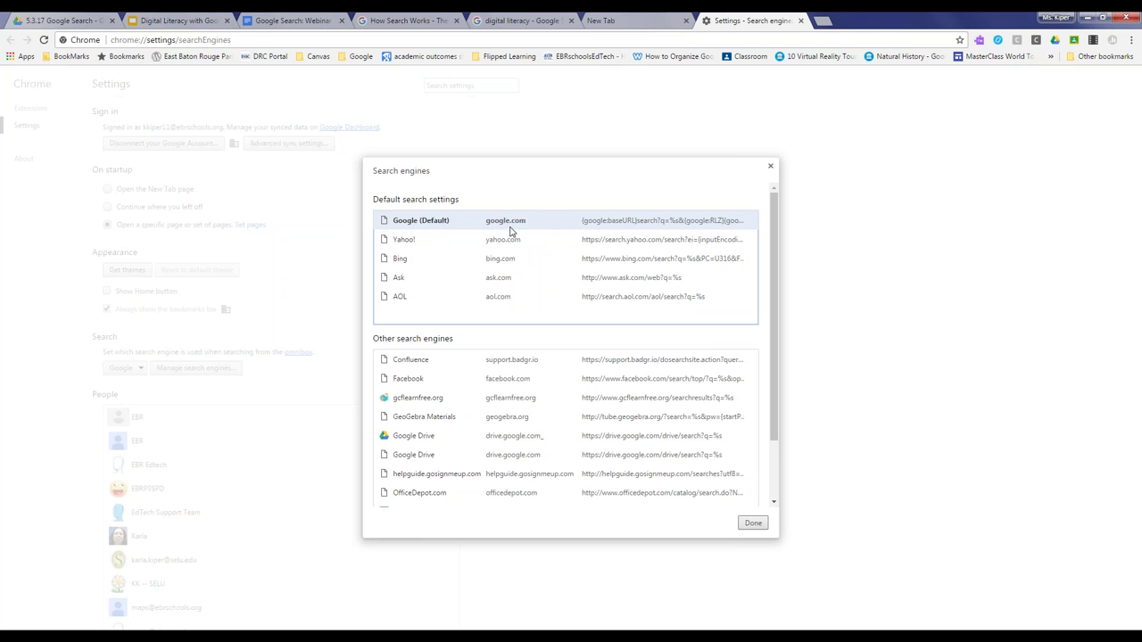
Go through the Bing, Ask, AOL and Google entries among the default search engines, then close the settings without changing the default
click(437, 259)
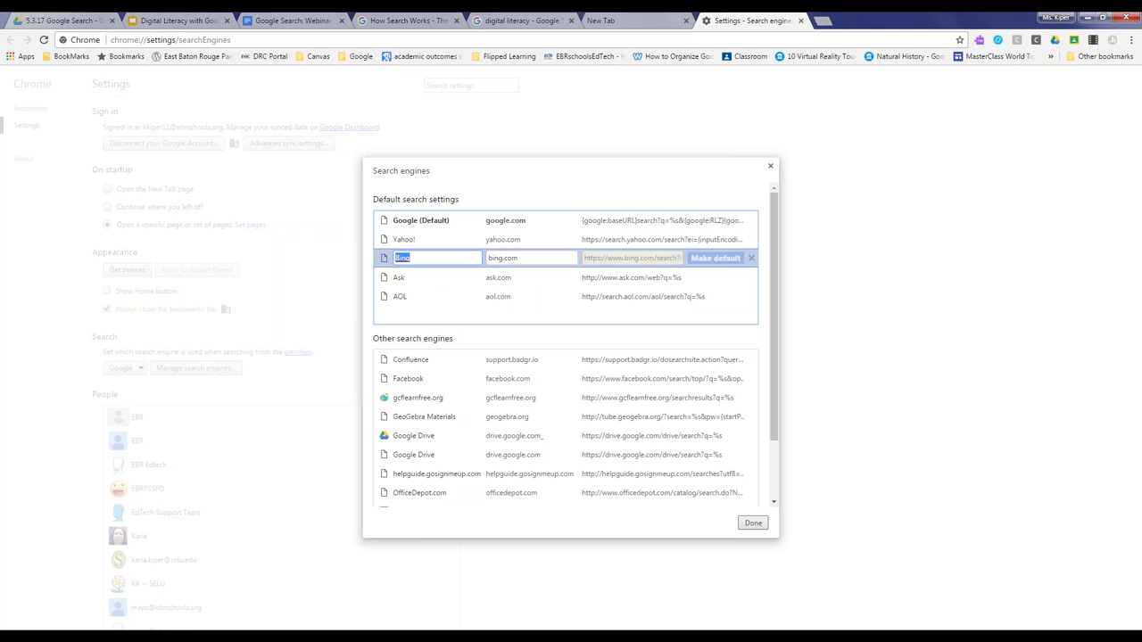
click(437, 278)
click(451, 300)
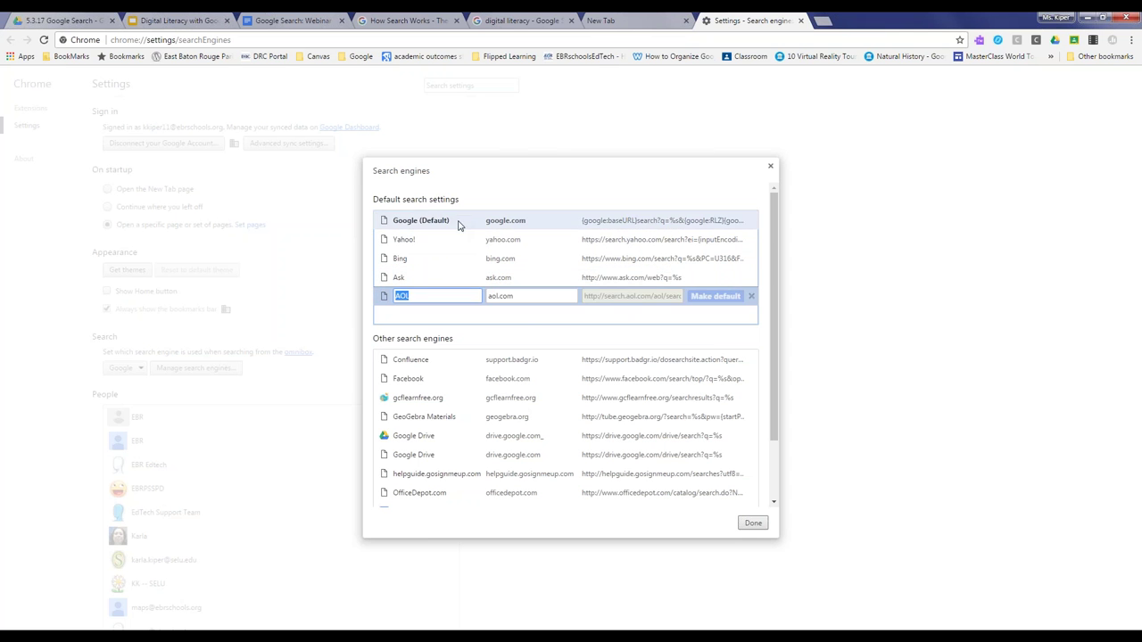
click(464, 224)
click(531, 183)
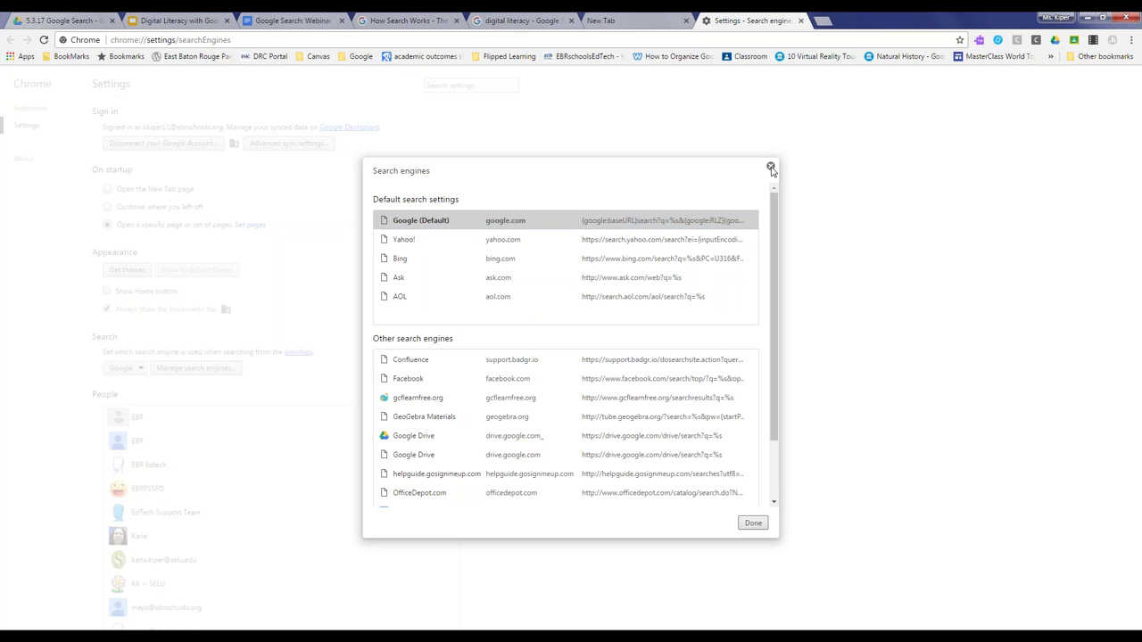
click(771, 168)
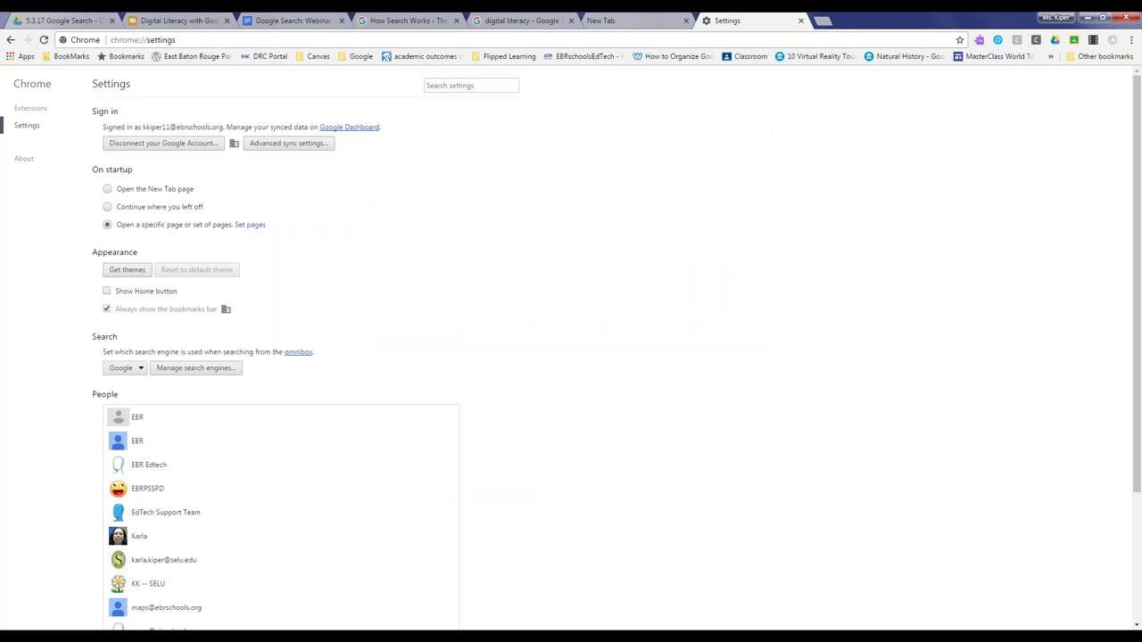
click(801, 20)
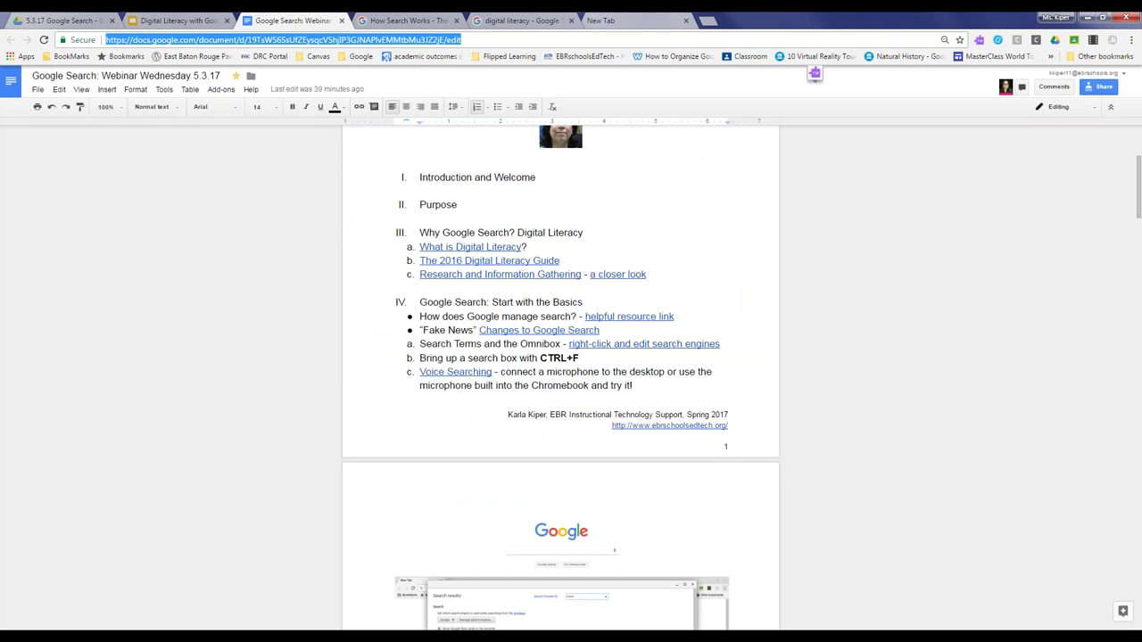
Find the word "digital" within the webinar document, then dismiss the find box
scroll(372, 243, down, 3)
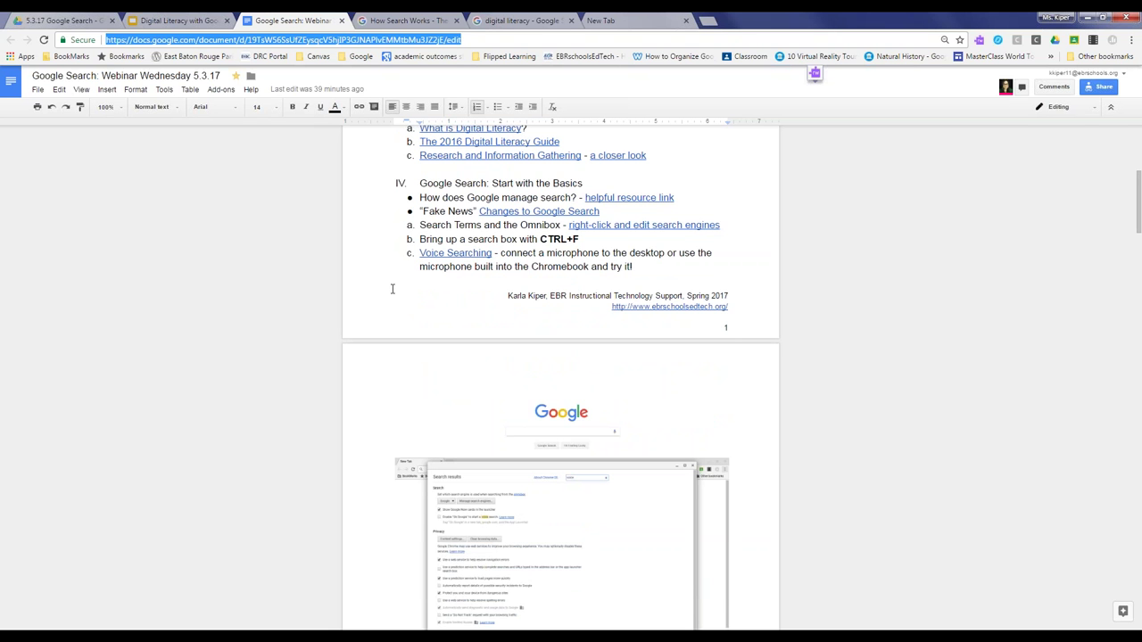
key(ctrl+f)
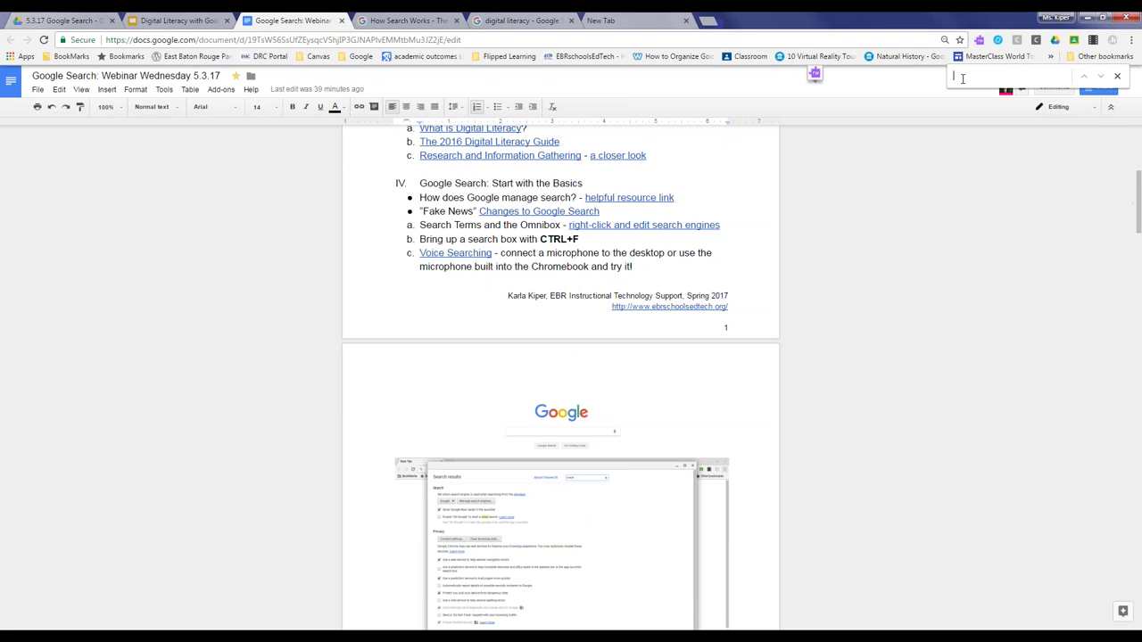
text(digital)
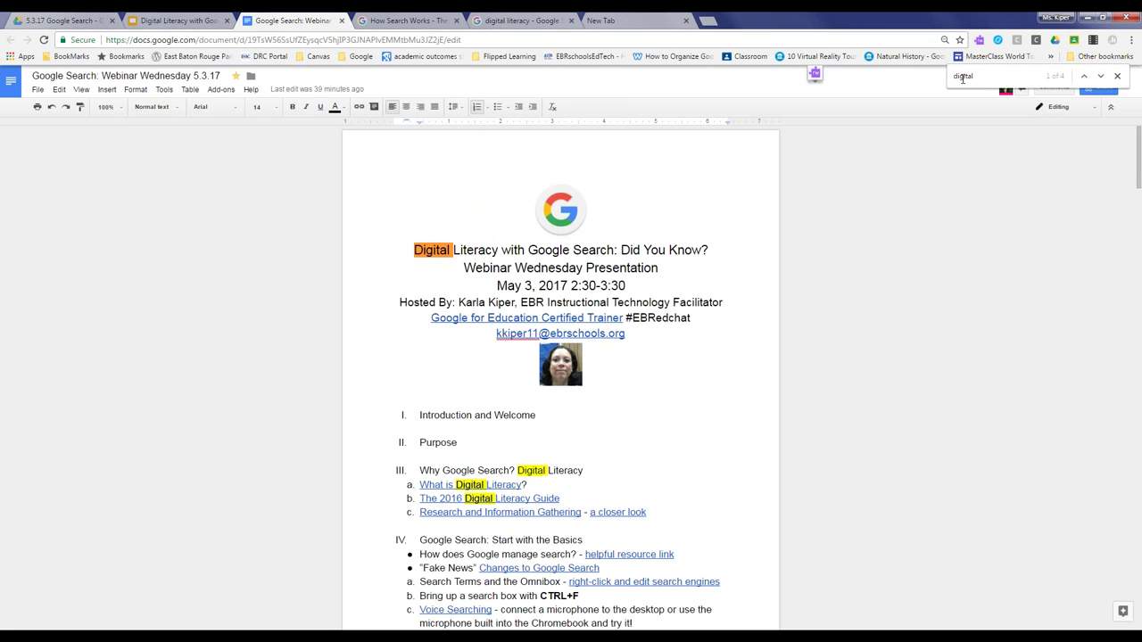
click(1120, 81)
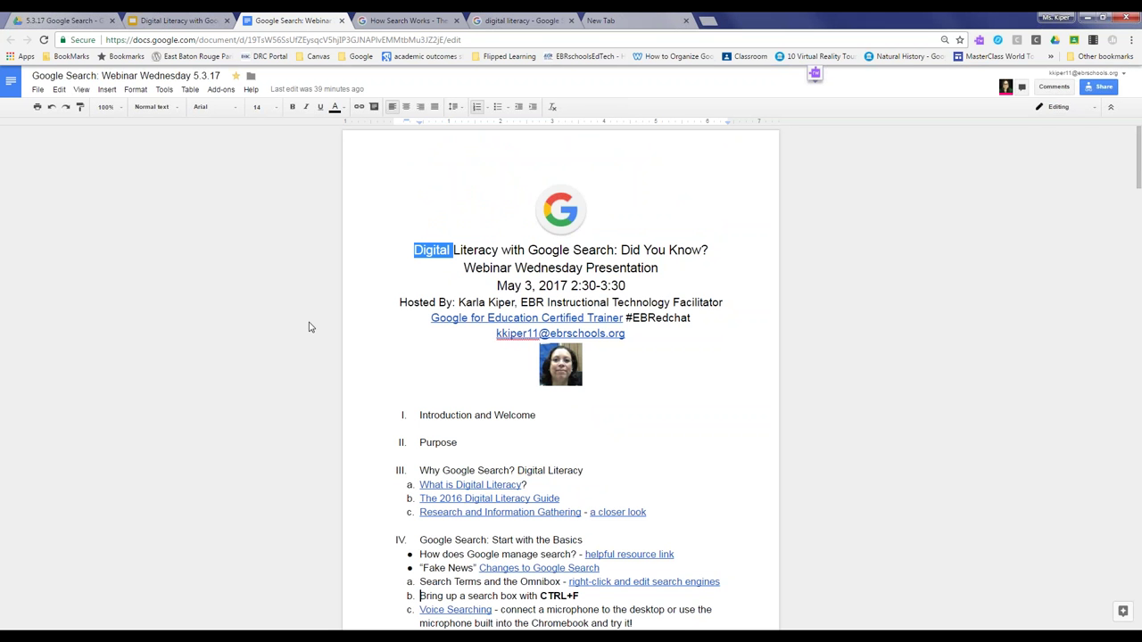
Run a Google voice search for "weather London" from the new tab page
scroll(309, 326, down, 1)
scroll(374, 314, down, 2)
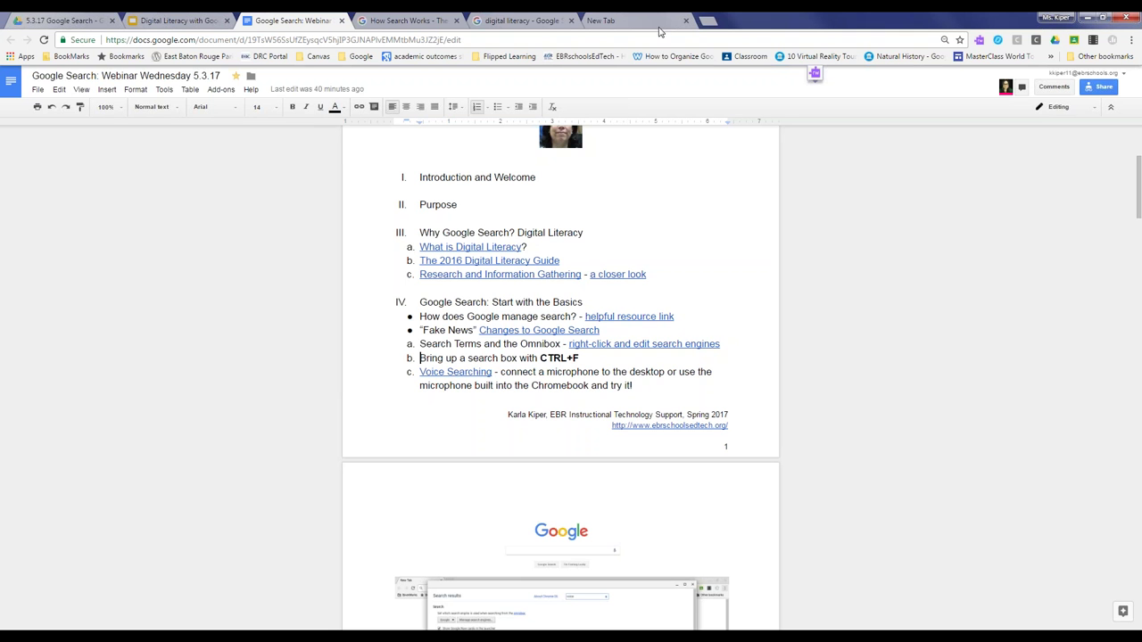
click(627, 17)
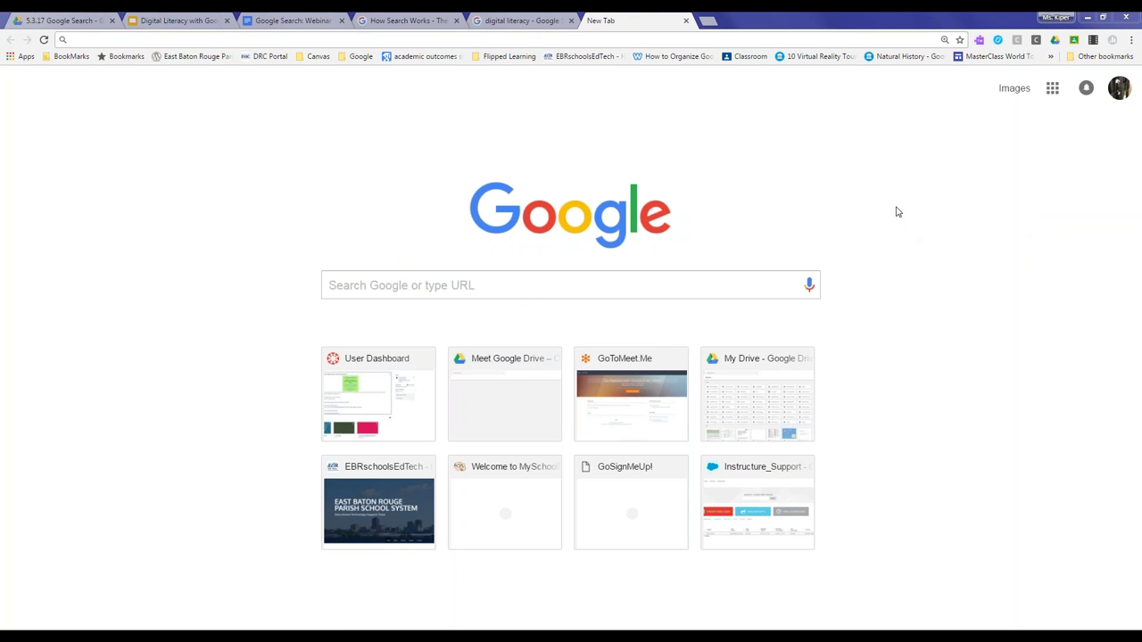
click(809, 288)
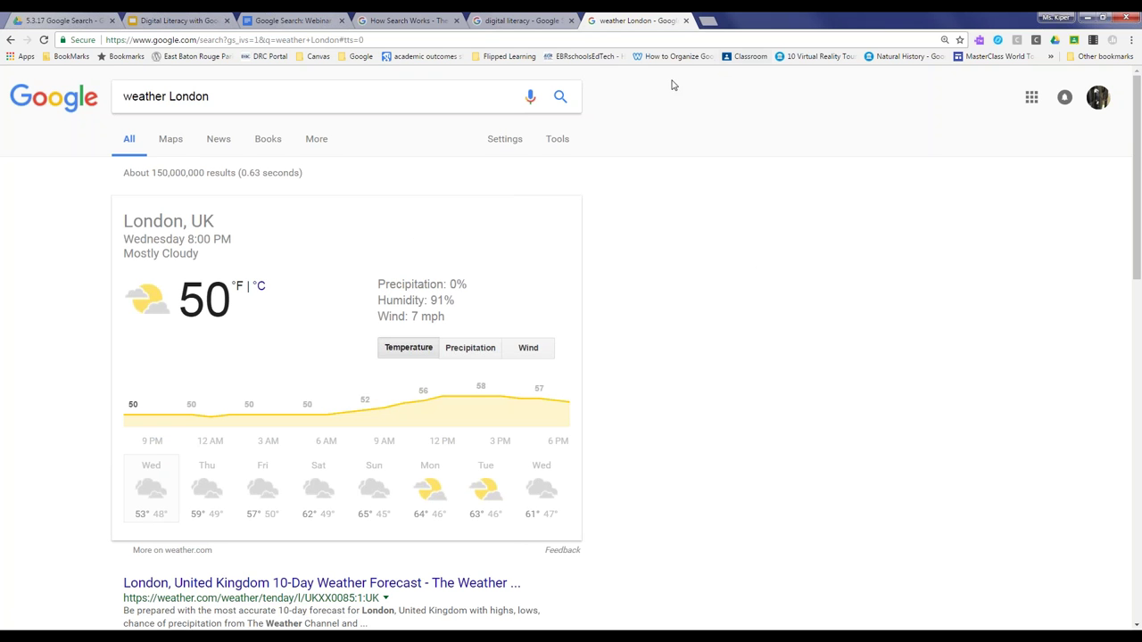
Close the London weather results, return to the webinar document and show the search tips on page 2
click(517, 19)
click(266, 19)
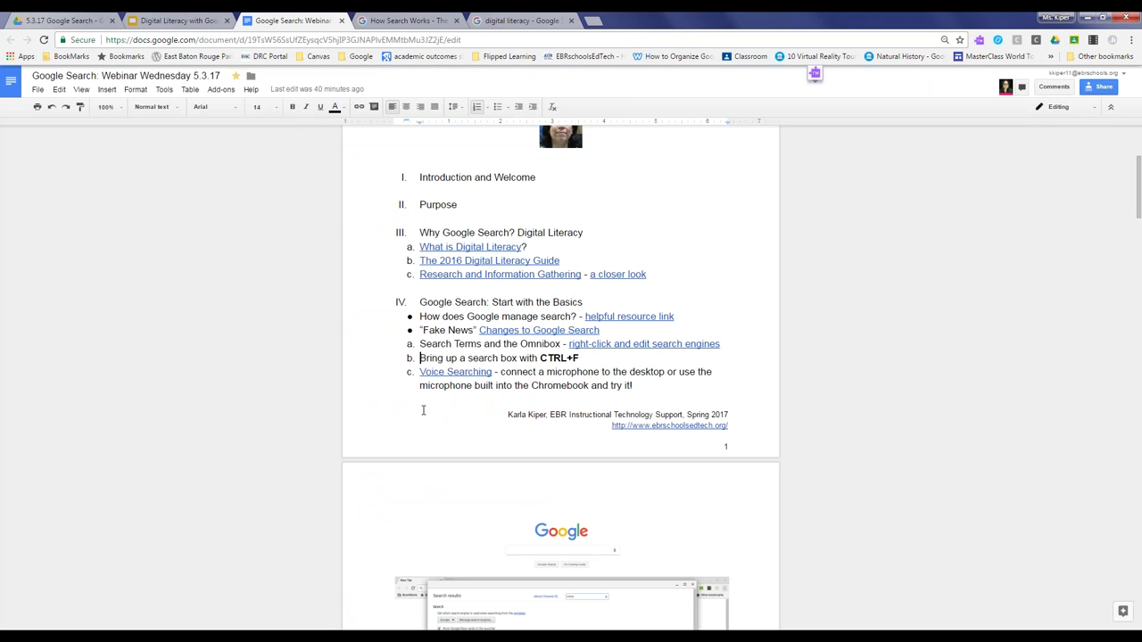
scroll(395, 383, down, 2)
scroll(395, 383, down, 2)
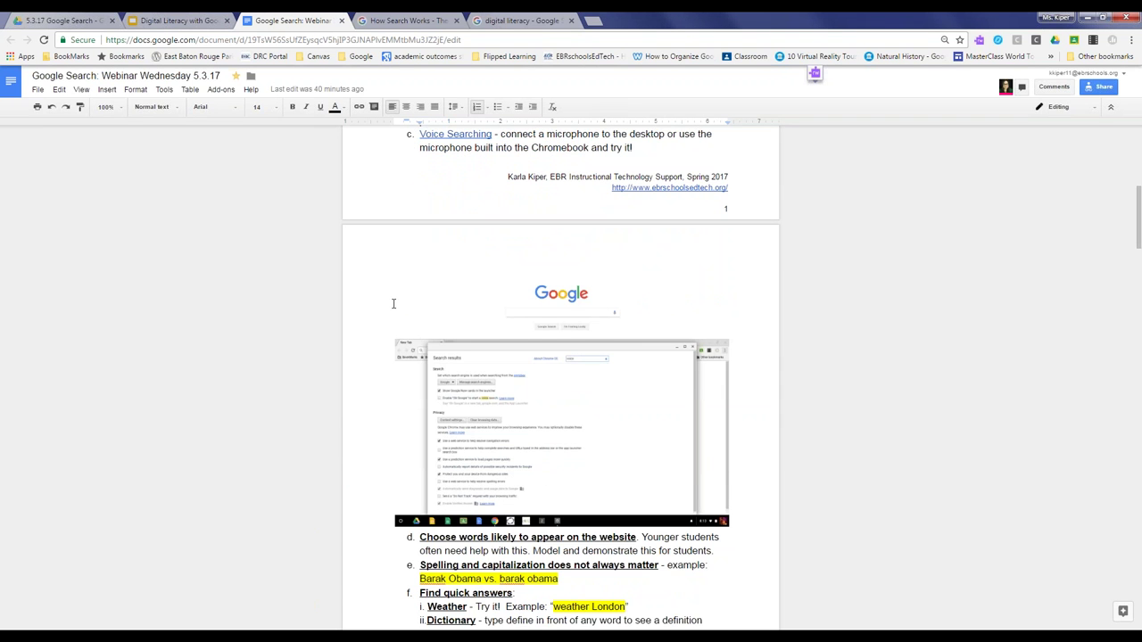
scroll(393, 304, down, 1)
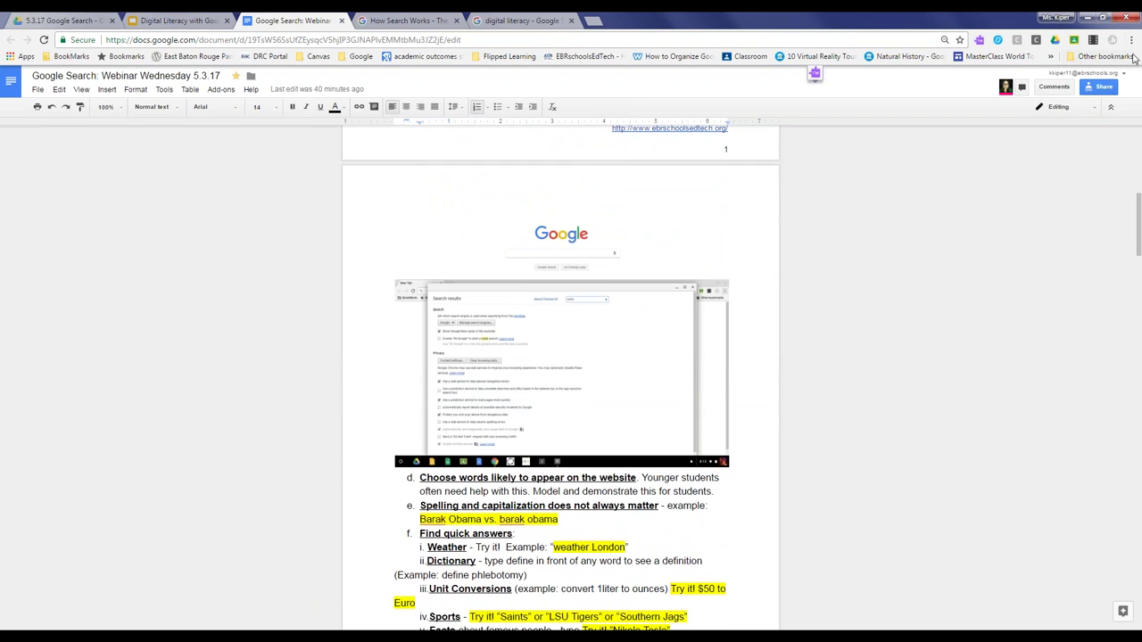
Enlarge the browser zoom of the webinar document to 125%
click(1130, 42)
click(1095, 139)
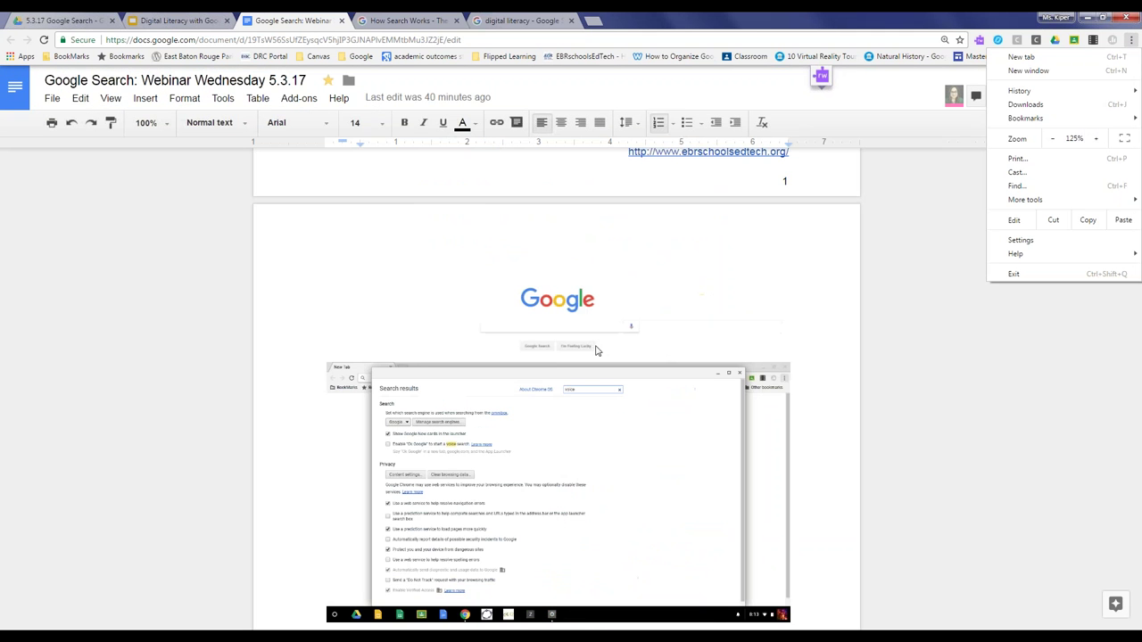
click(306, 271)
scroll(308, 313, down, 1)
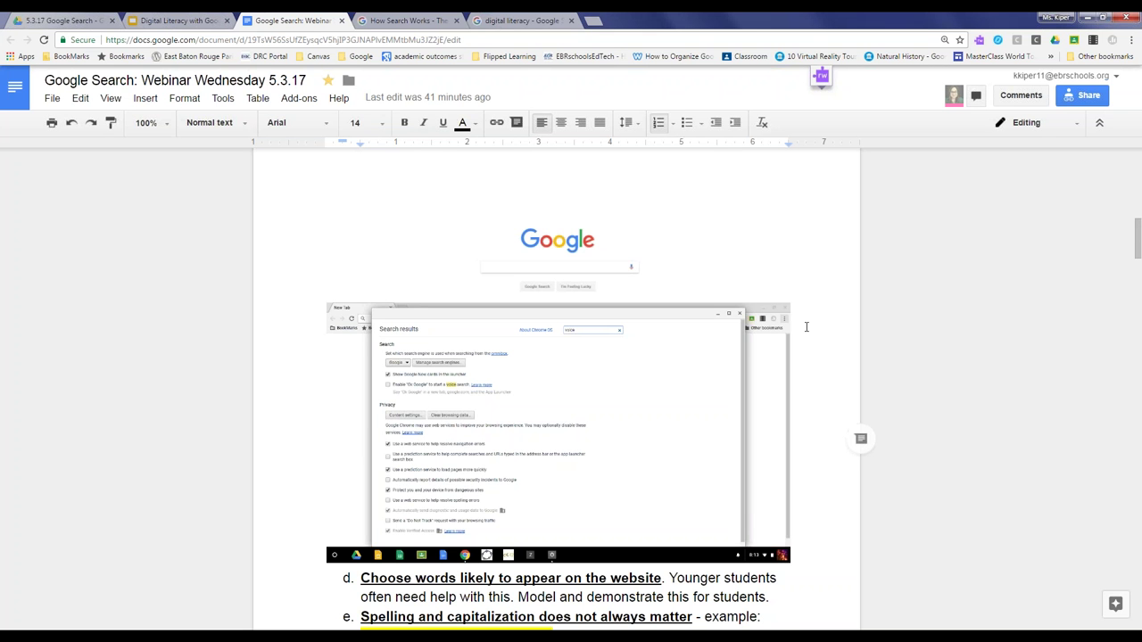
Reduce the browser zoom by one level and place the cursor at the "Choose words likely to appear on the website" item
scroll(805, 327, down, 2)
scroll(806, 327, up, 1)
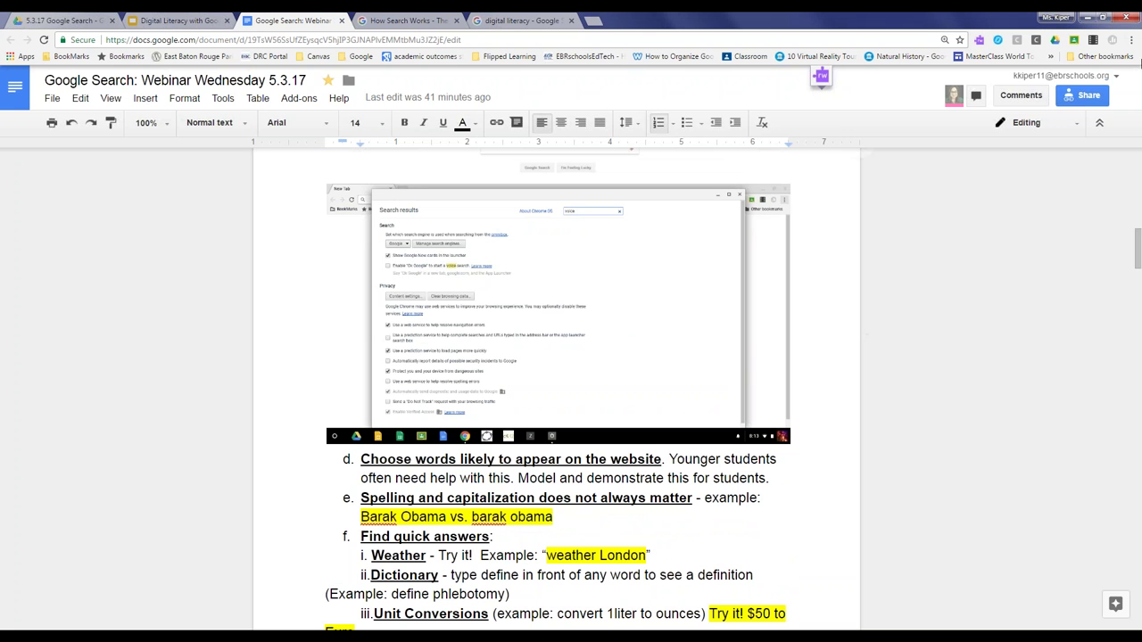
click(1131, 40)
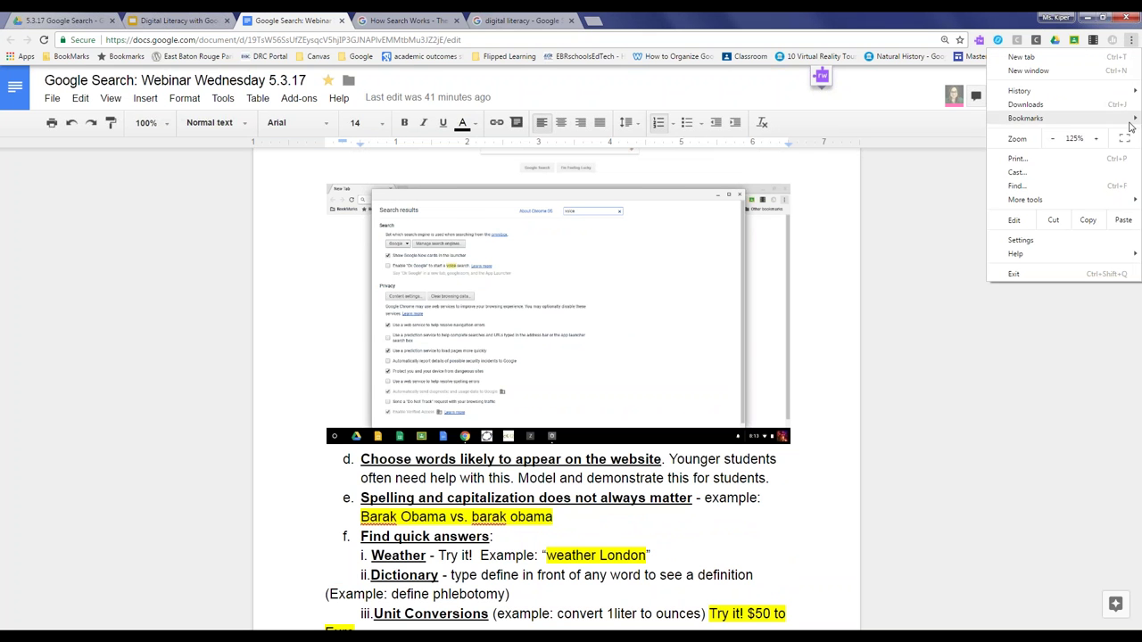
click(1053, 139)
click(801, 311)
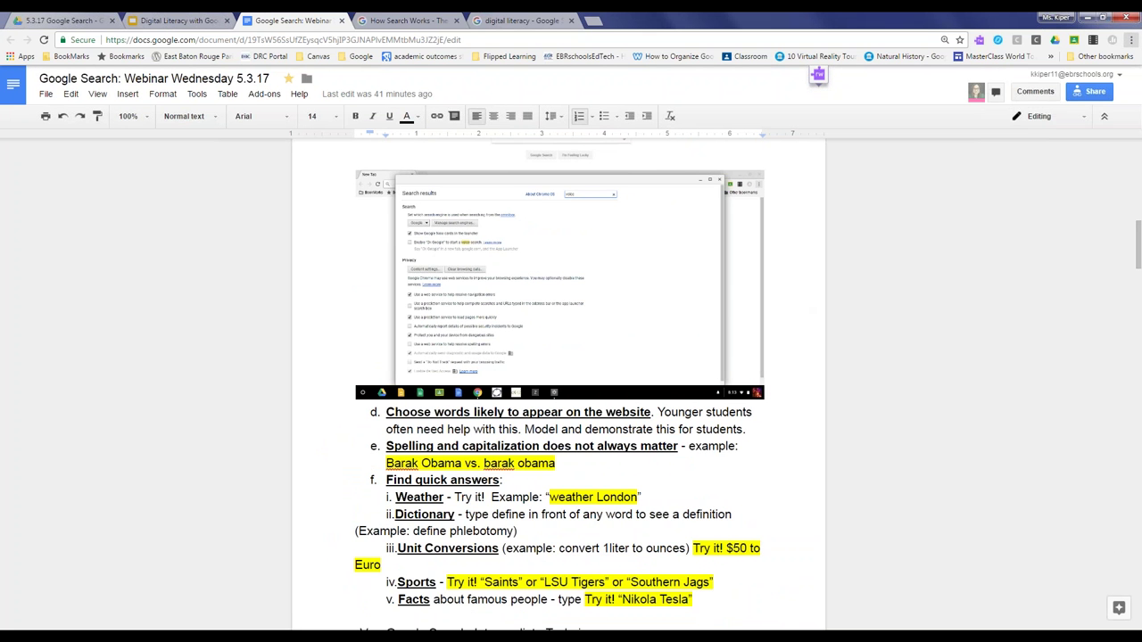
scroll(799, 307, down, 2)
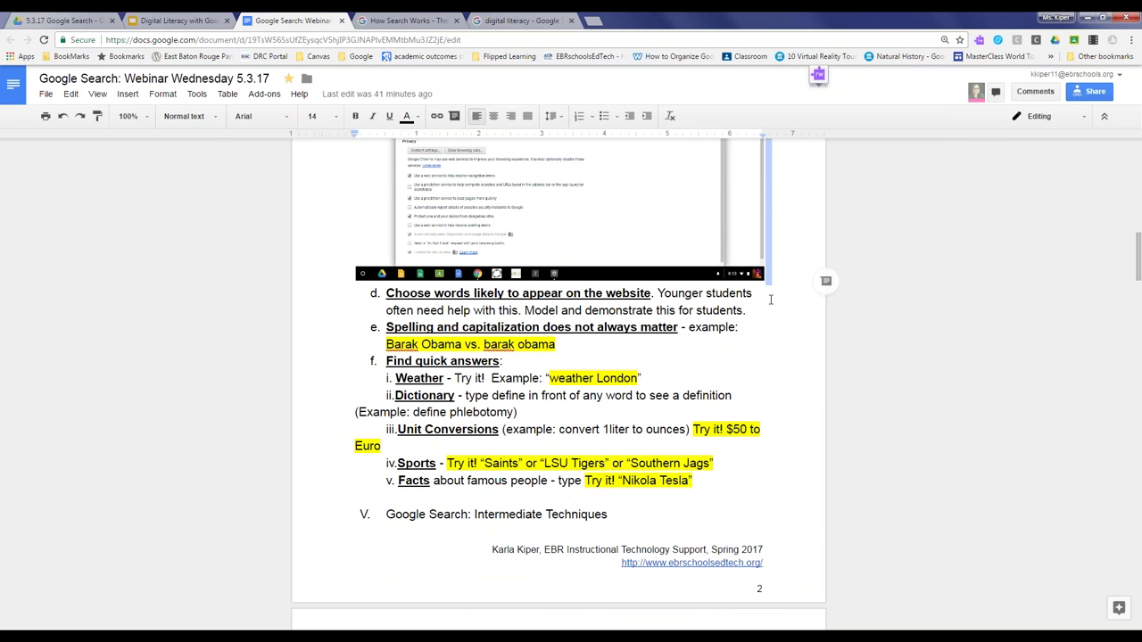
click(770, 300)
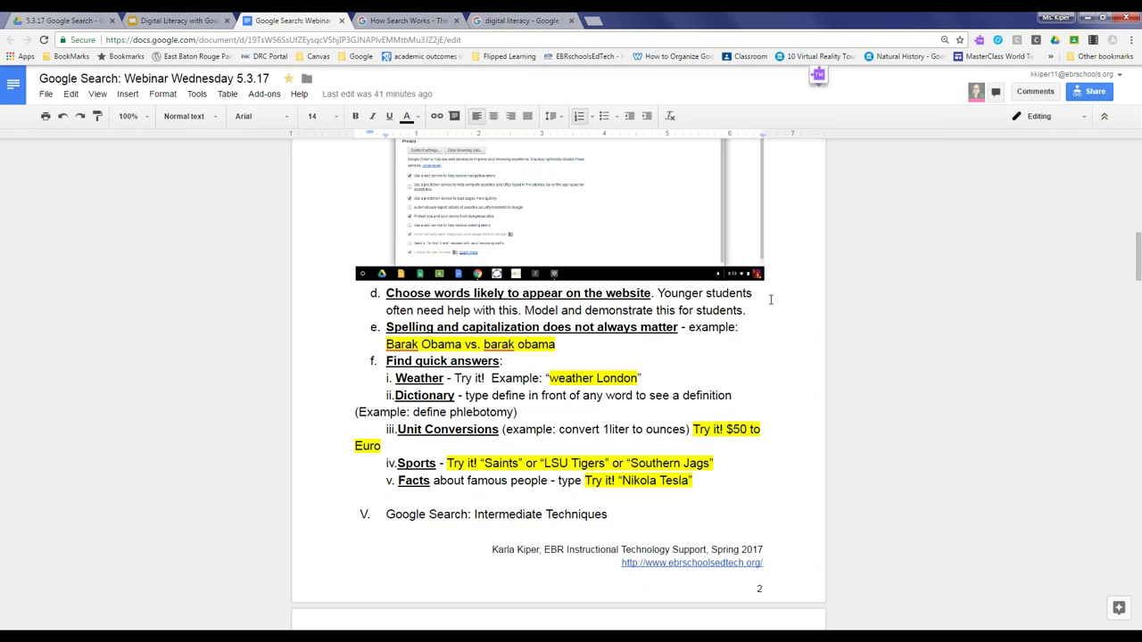
Review the "digital literacy" search results again up to the Wikipedia featured snippet and return to the webinar document
click(532, 22)
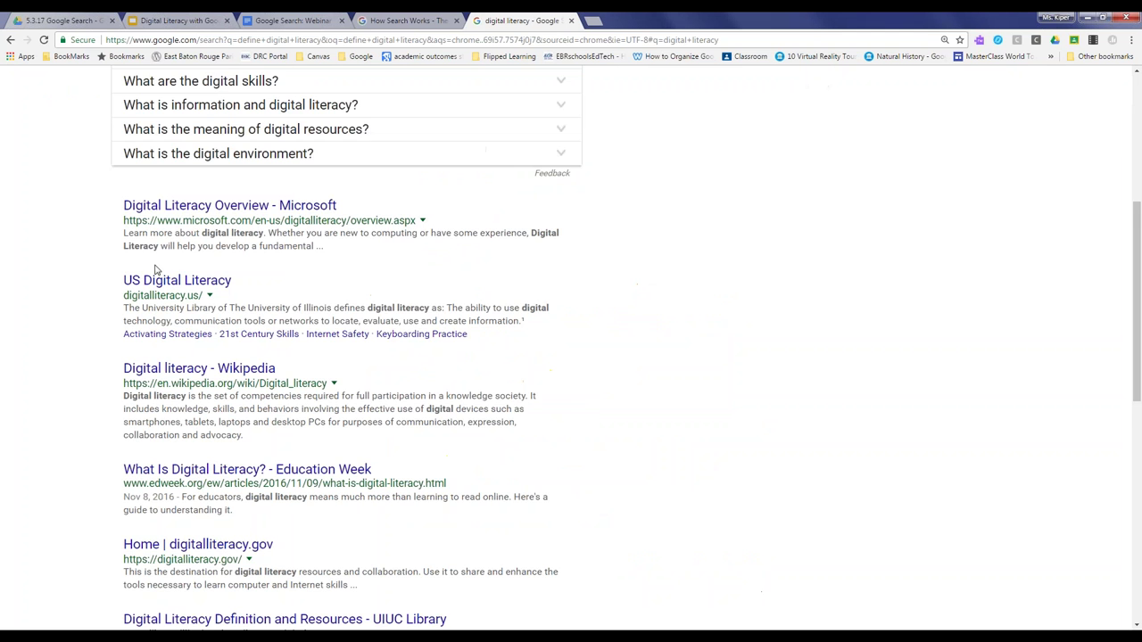
scroll(134, 268, up, 1)
scroll(52, 274, down, 1)
scroll(52, 275, up, 3)
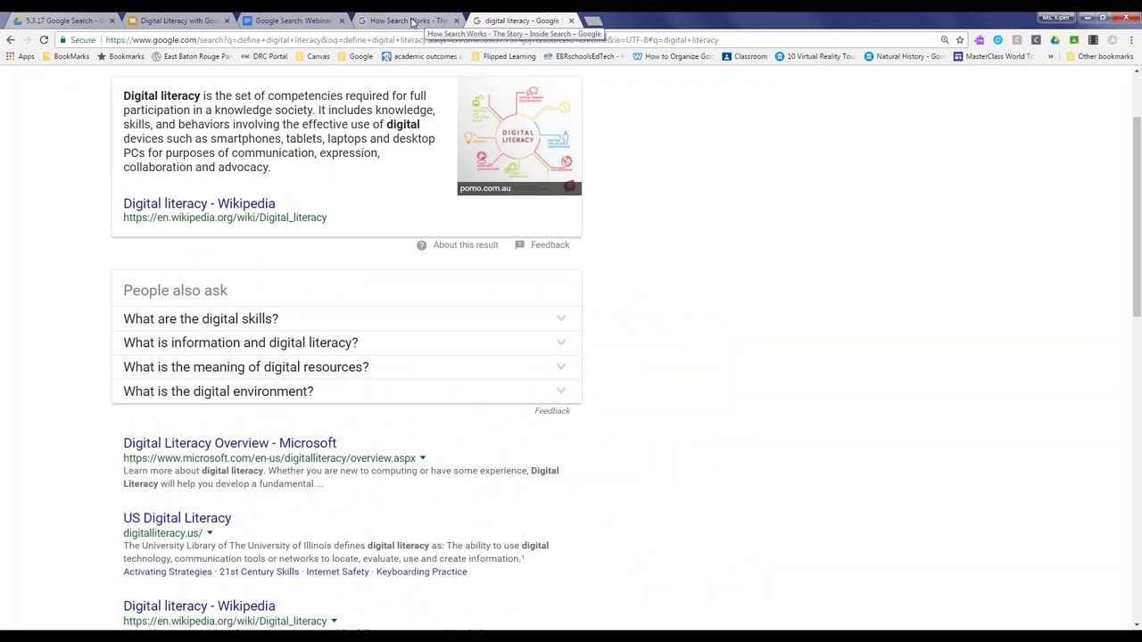
click(285, 22)
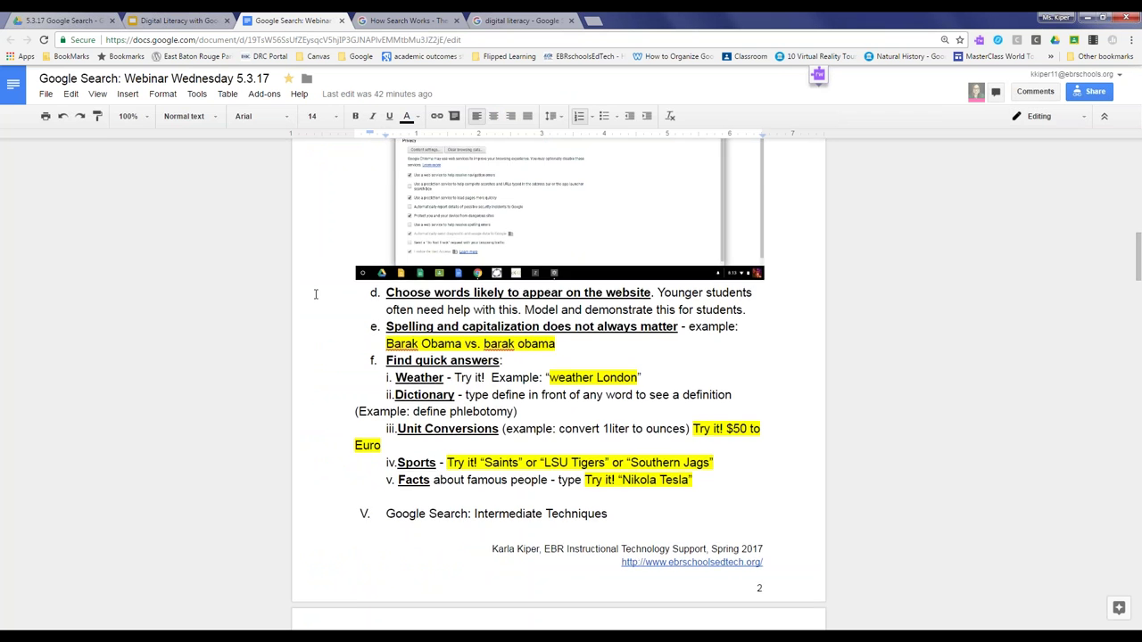
Look over the document's "Find quick answers" and "Search Operators" items, then switch to the How Search Works story
scroll(315, 293, down, 1)
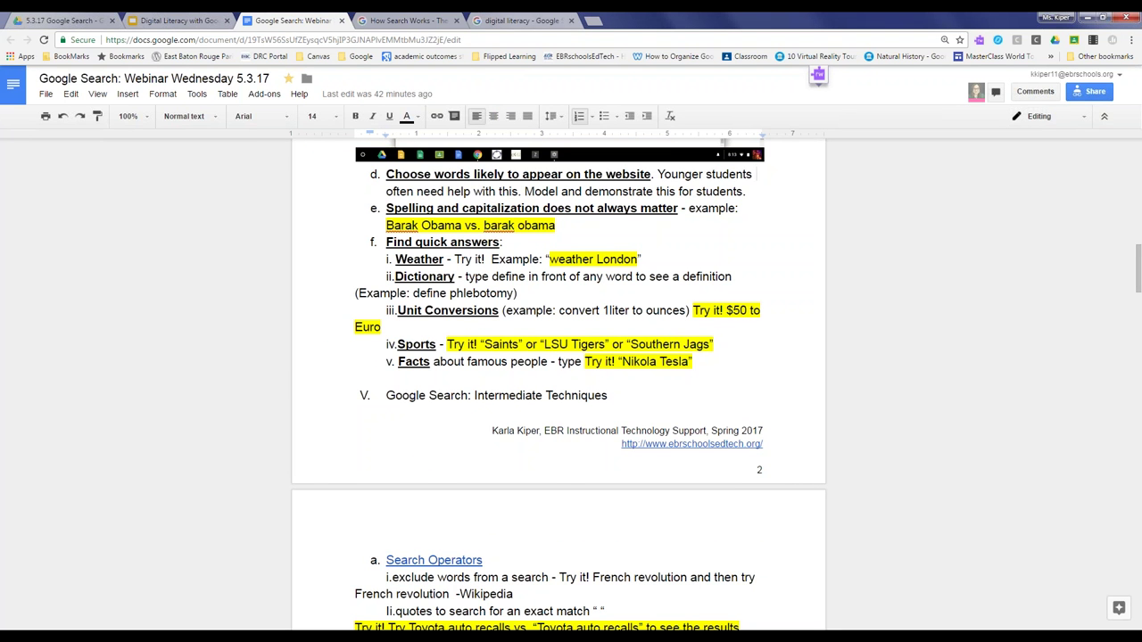
click(522, 19)
click(406, 19)
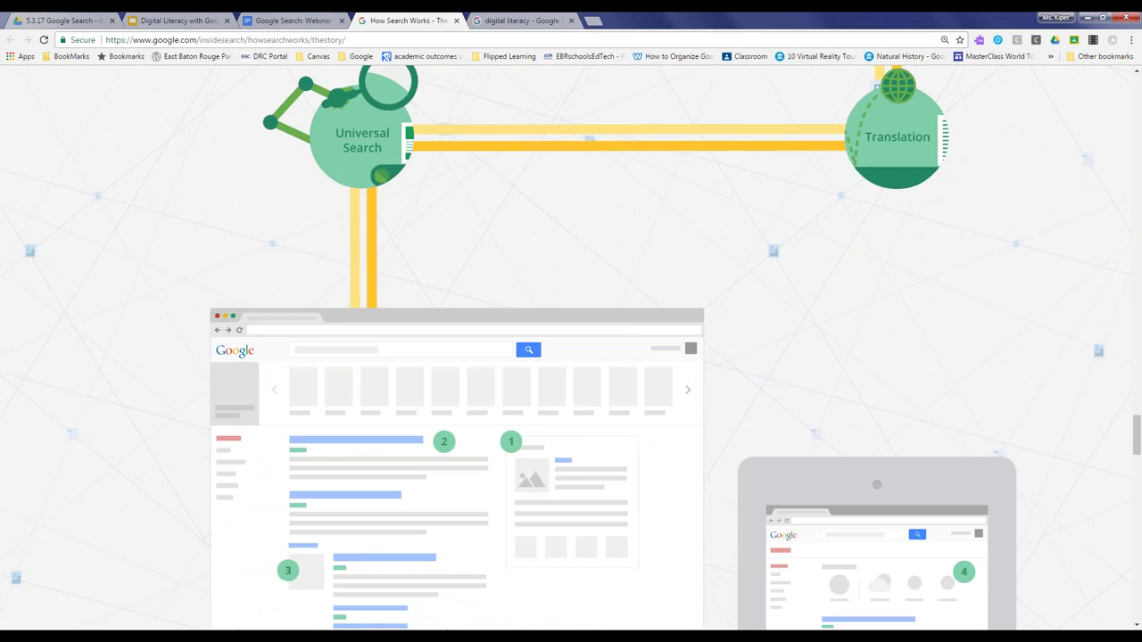
Close the How Search Works story, then search Google for "Barak Obama" with capital letters and look over the results
key(ctrl+w)
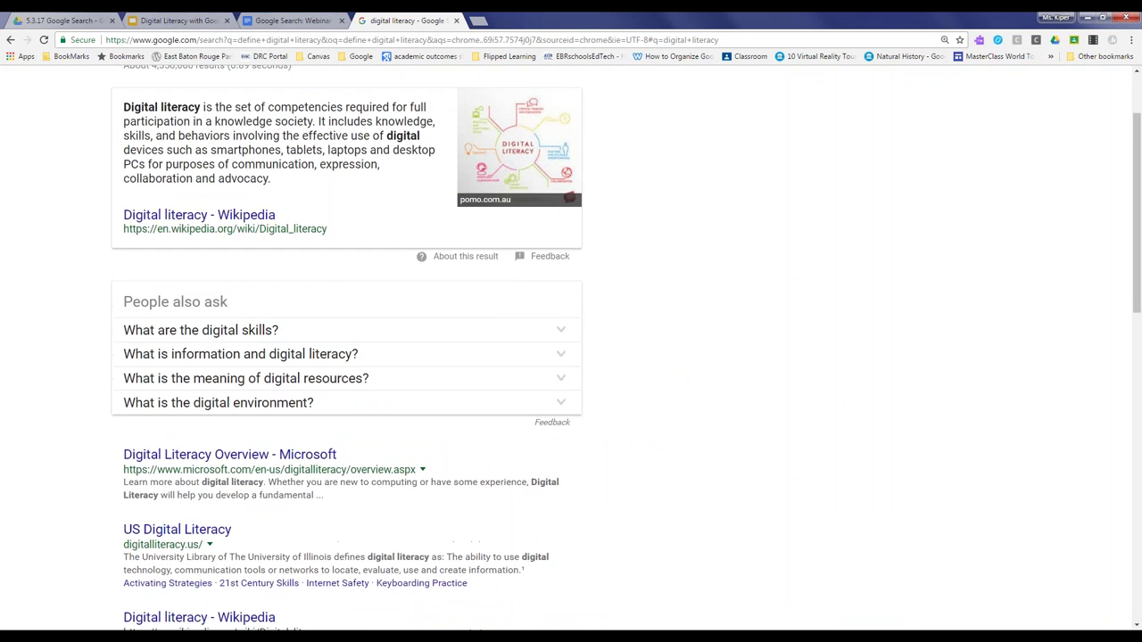
scroll(348, 268, up, 2)
triple_click(157, 96)
text(Barak Obama)
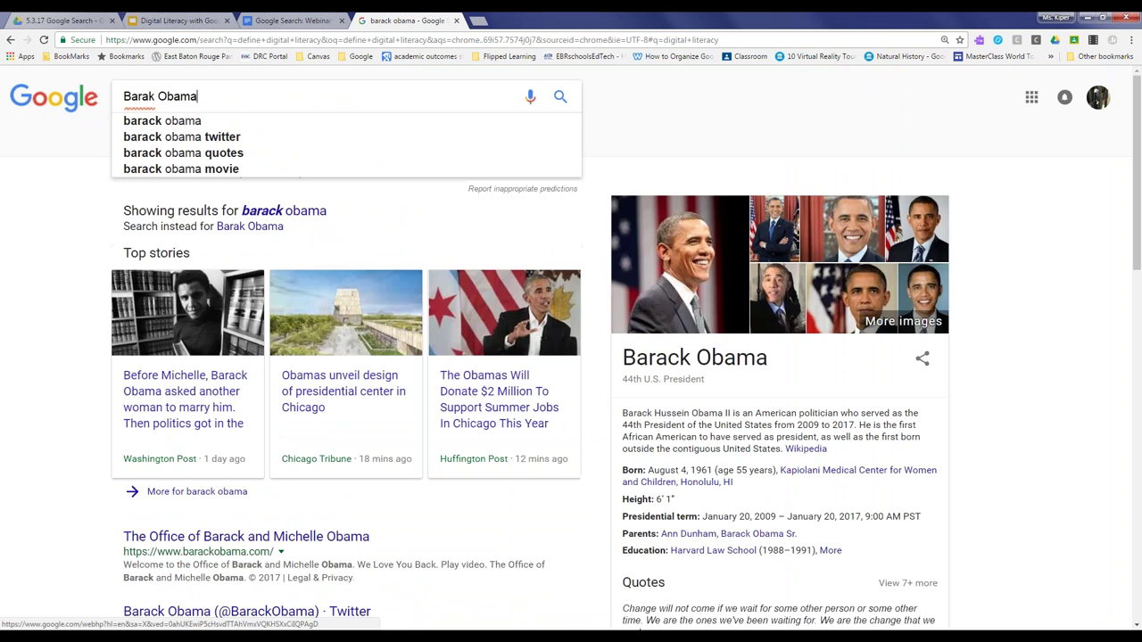
key(Return)
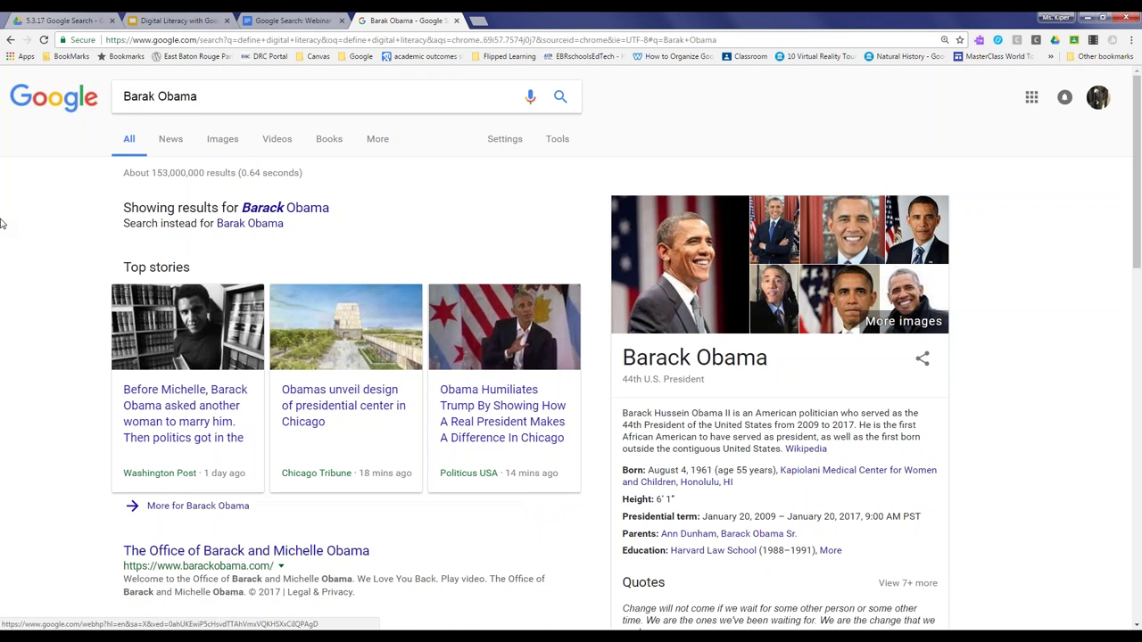
scroll(71, 214, down, 2)
scroll(72, 215, down, 2)
scroll(72, 214, up, 4)
Change the query to lowercase "barak obama", run the search again and compare the results
click(125, 97)
key(BackSpace)
text(b)
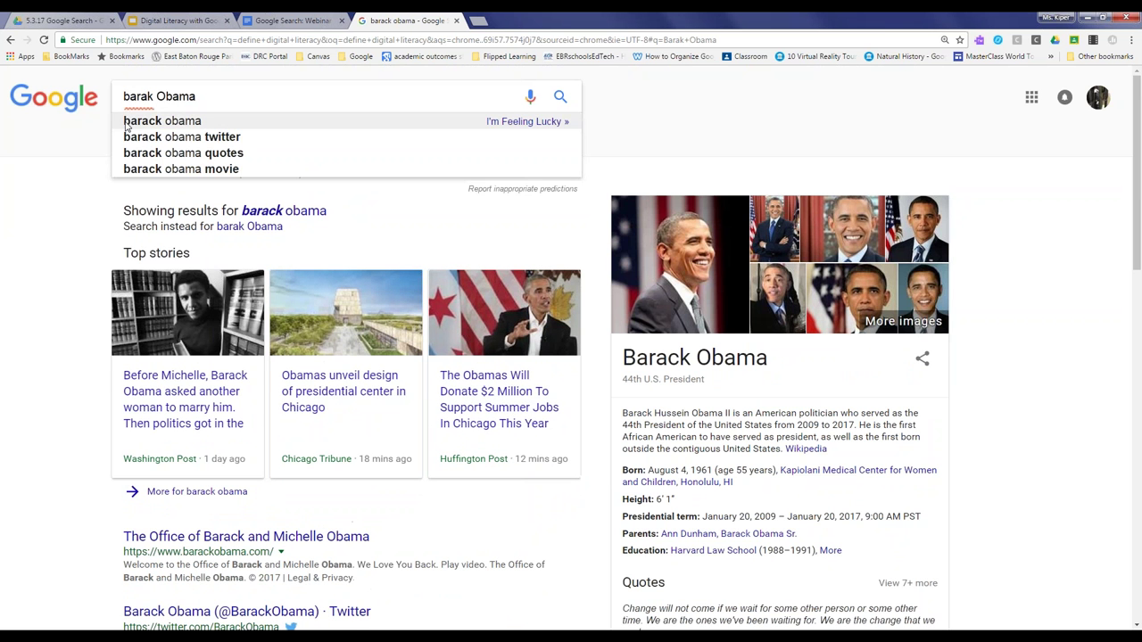
click(167, 97)
key(BackSpace)
text(o)
key(Return)
scroll(71, 250, down, 1)
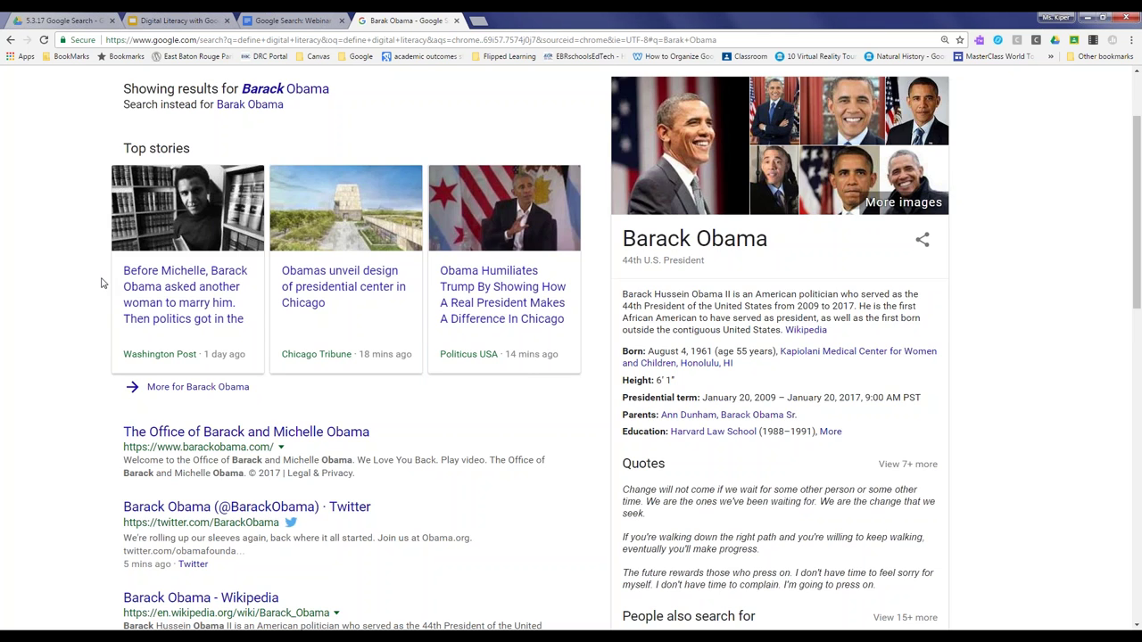
scroll(101, 283, up, 1)
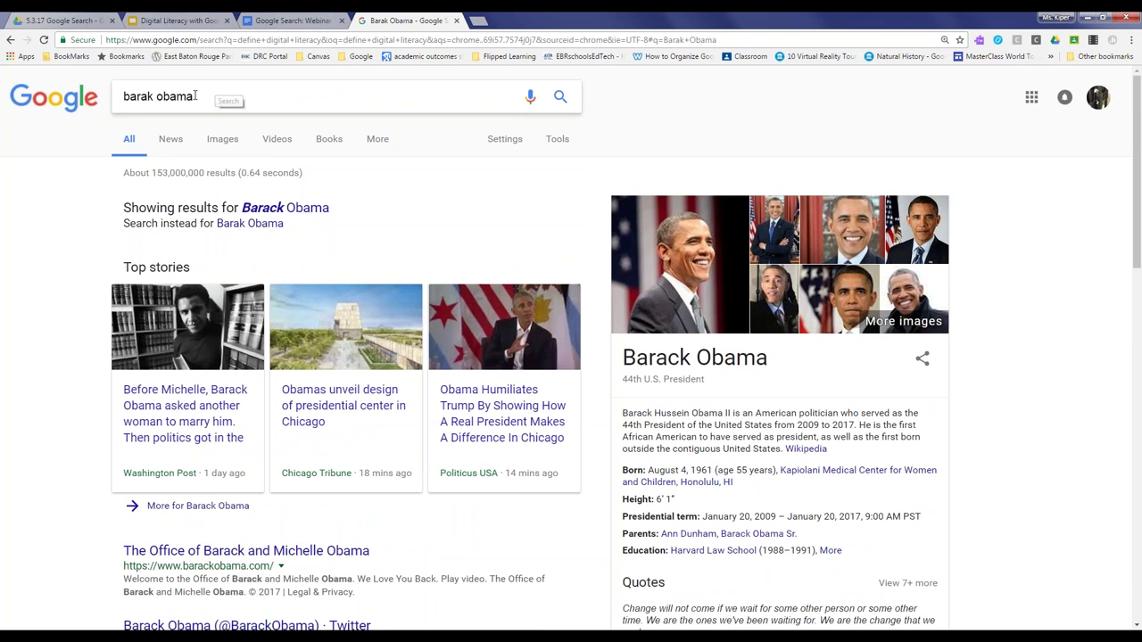
Check the weather example in the webinar document and search Google for "weather london"
click(290, 20)
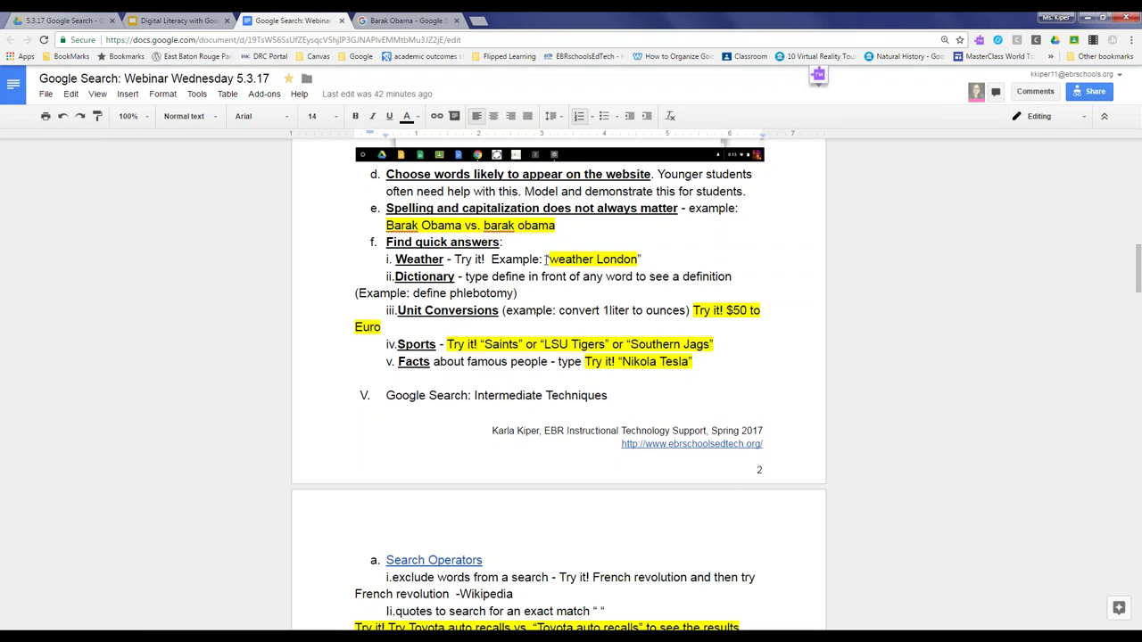
click(392, 20)
drag(197, 96, 6, 92)
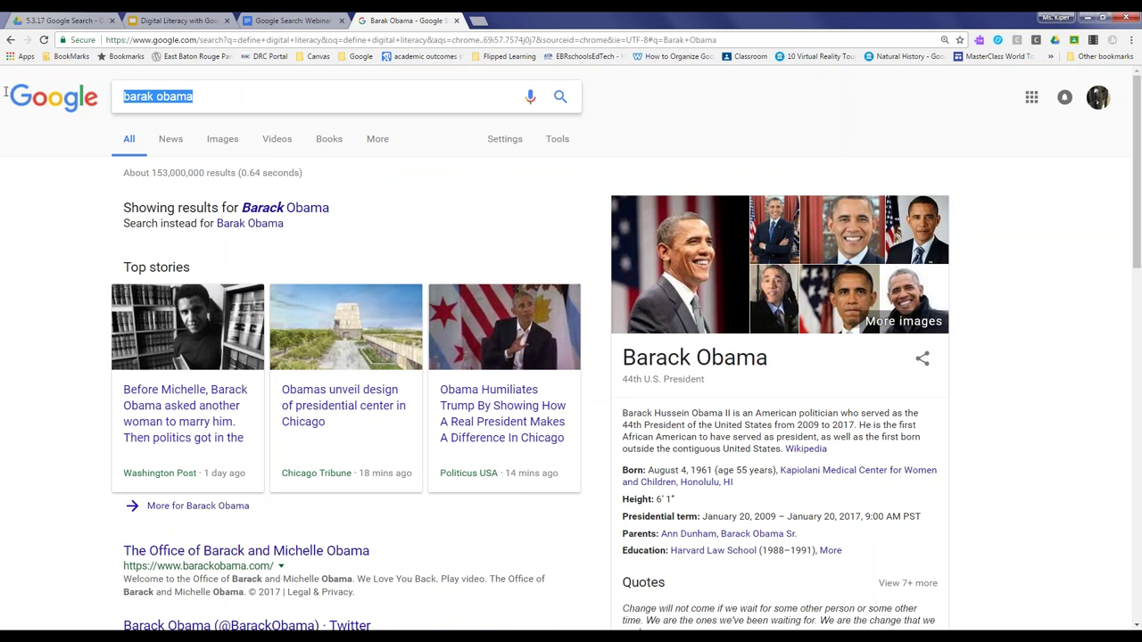
text(wea)
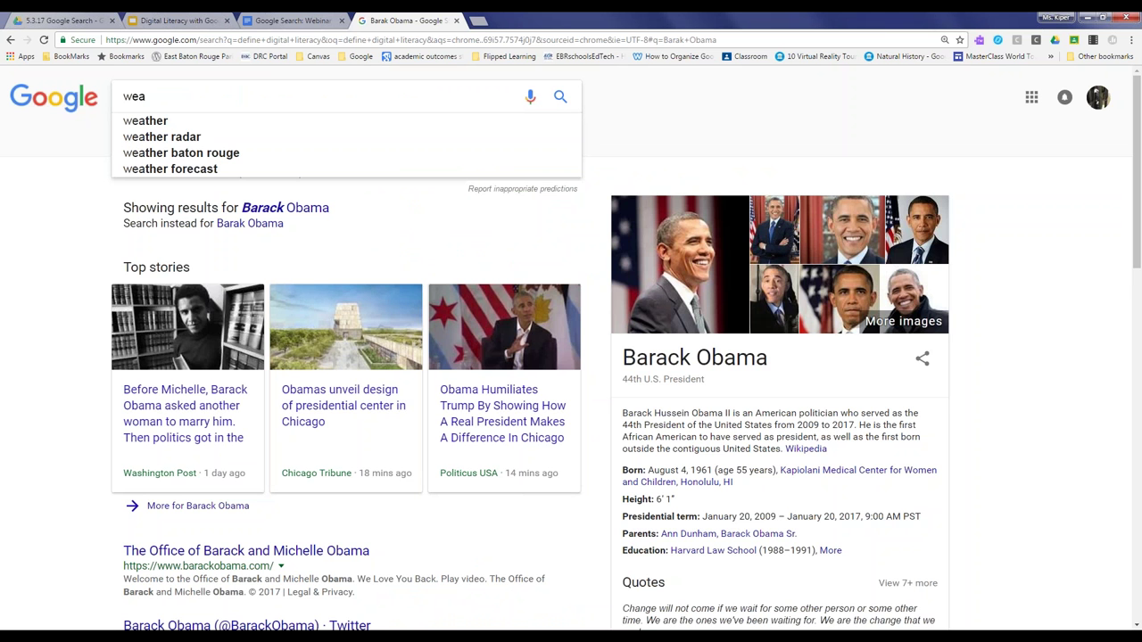
text(ther london)
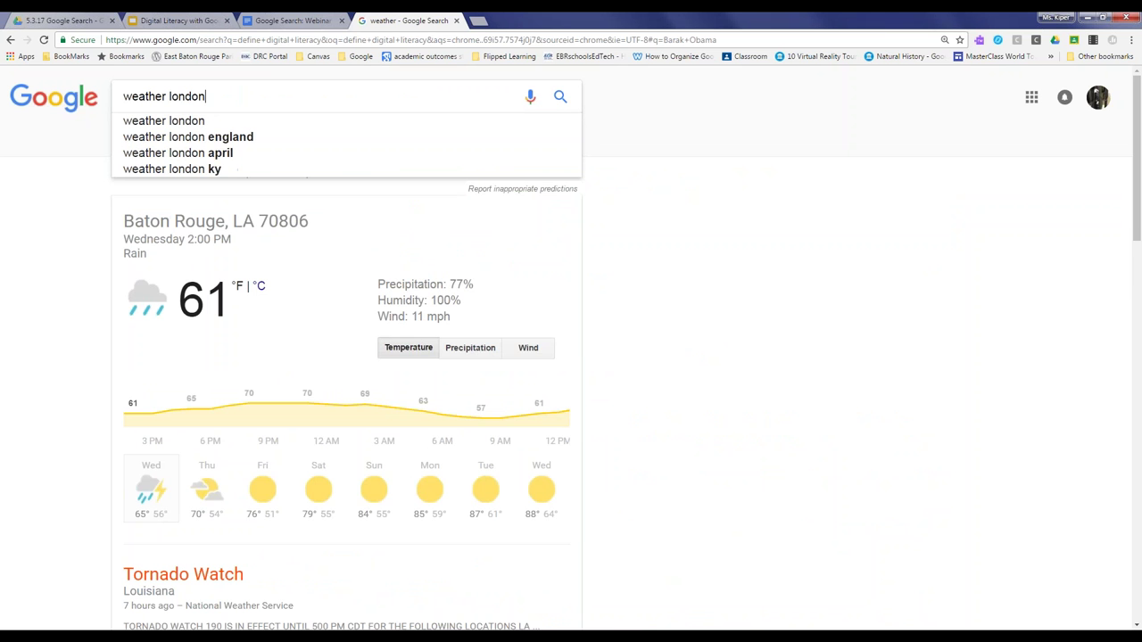
key(Return)
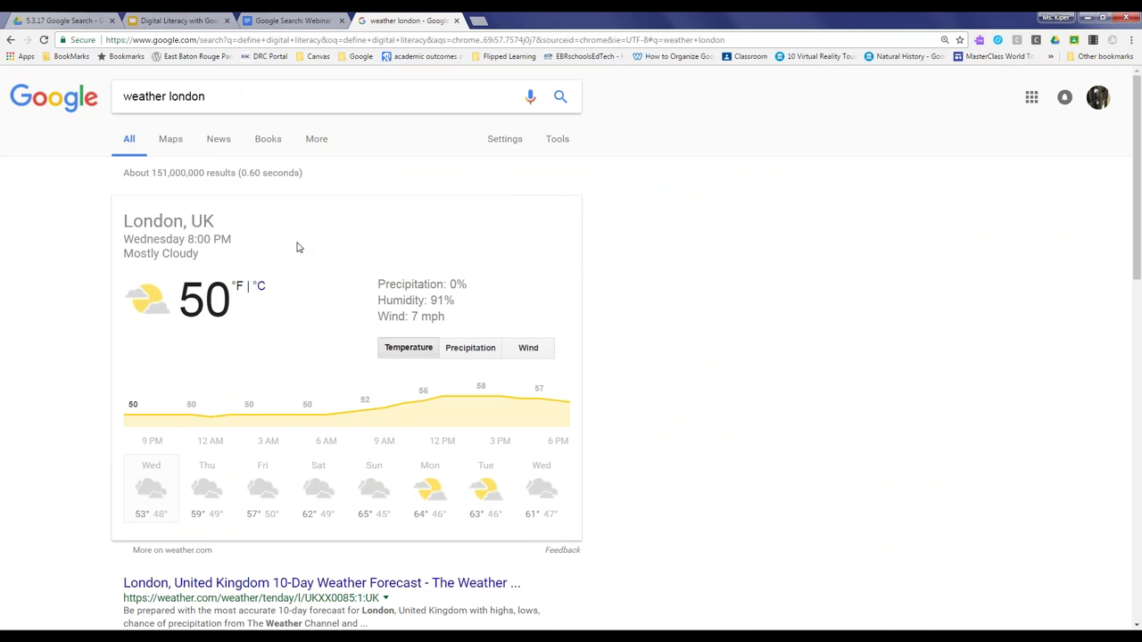
Copy the example text "define phlebotomy" from the Dictionary item in the webinar document
click(303, 20)
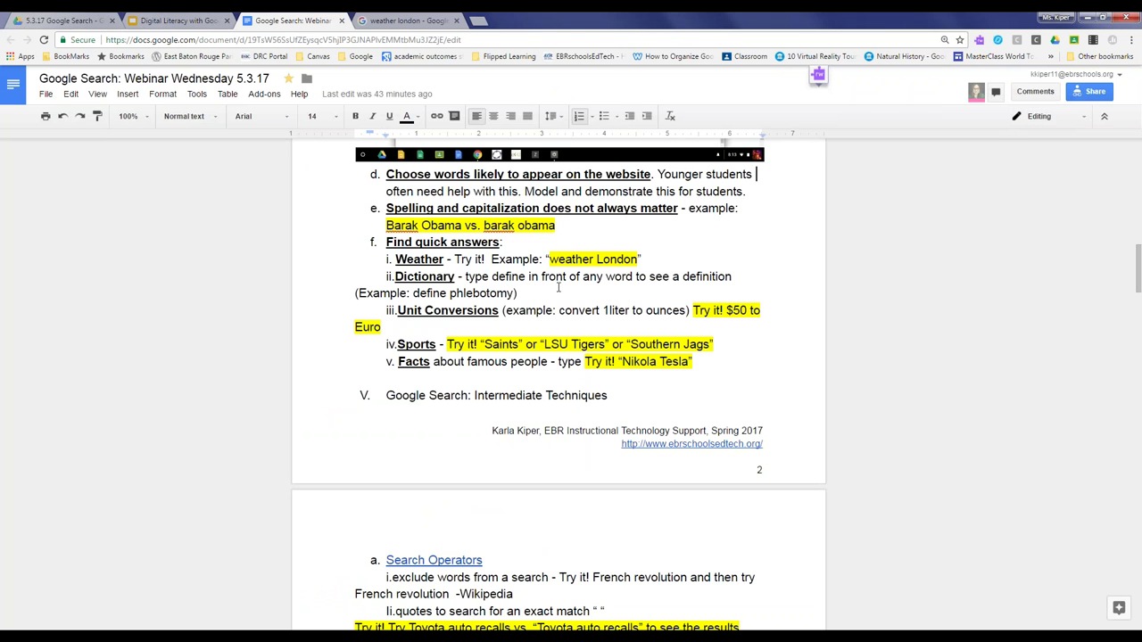
drag(413, 293, 515, 293)
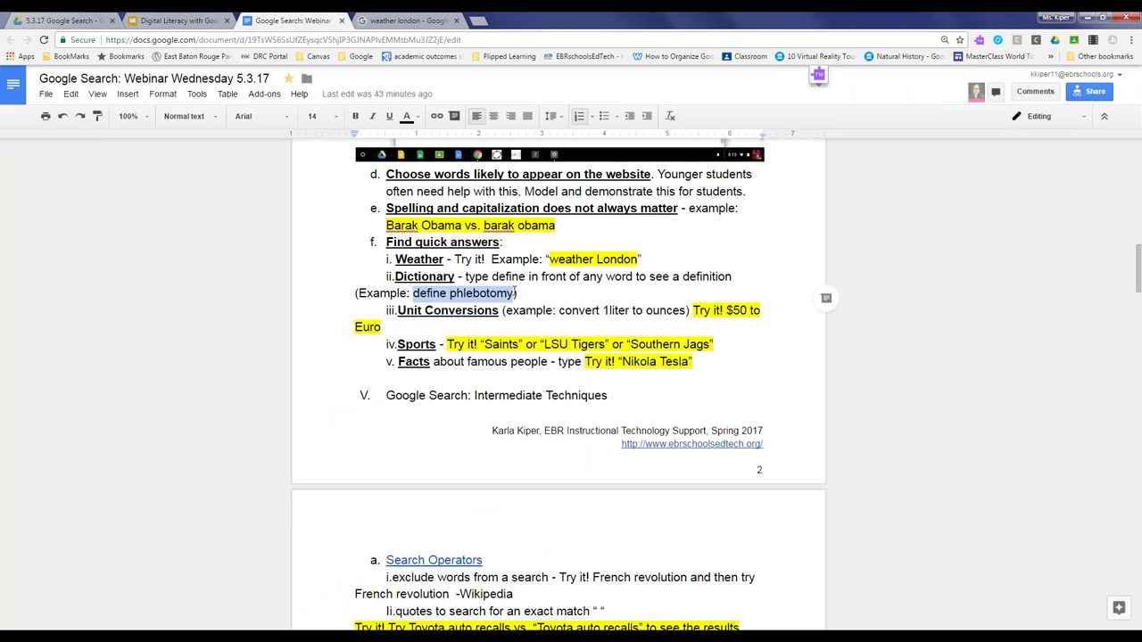
right_click(516, 293)
click(518, 327)
Replace the weather query in Google Search with the copied text "define phlebotomy" and run the search
click(390, 16)
click(230, 98)
key(BackSpace)
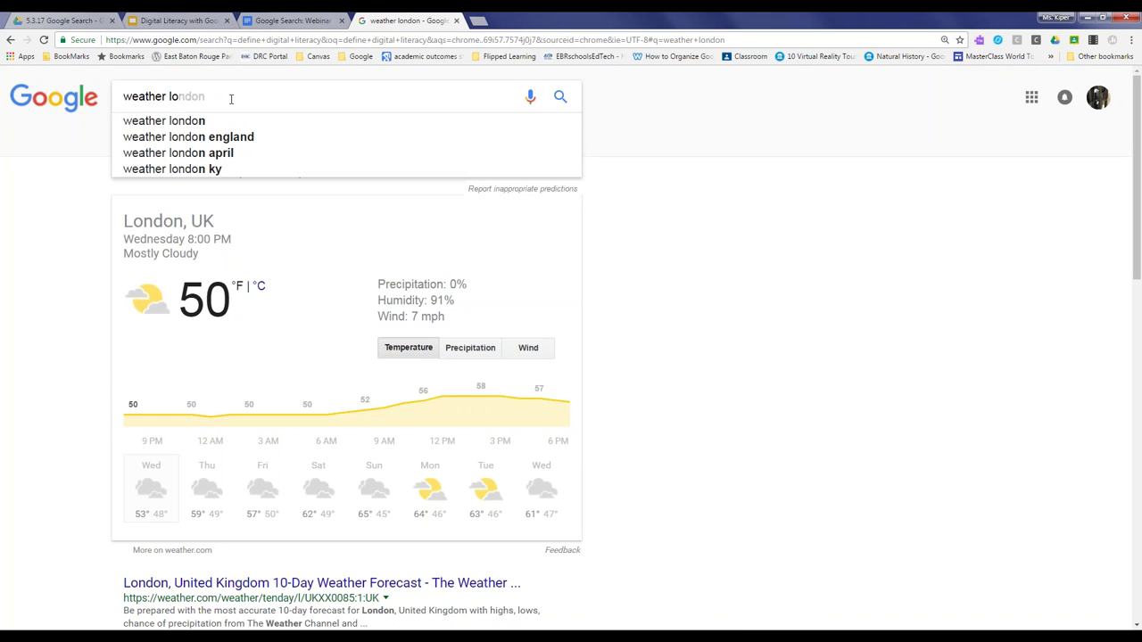
key(BackSpace)
key(BackSpace)
key(BackSpace)
key(BackSpace)
key(BackSpace)
key(BackSpace)
key(BackSpace)
key(BackSpace)
key(BackSpace)
key(BackSpace)
key(BackSpace)
key(BackSpace)
key(BackSpace)
right_click(232, 98)
click(254, 173)
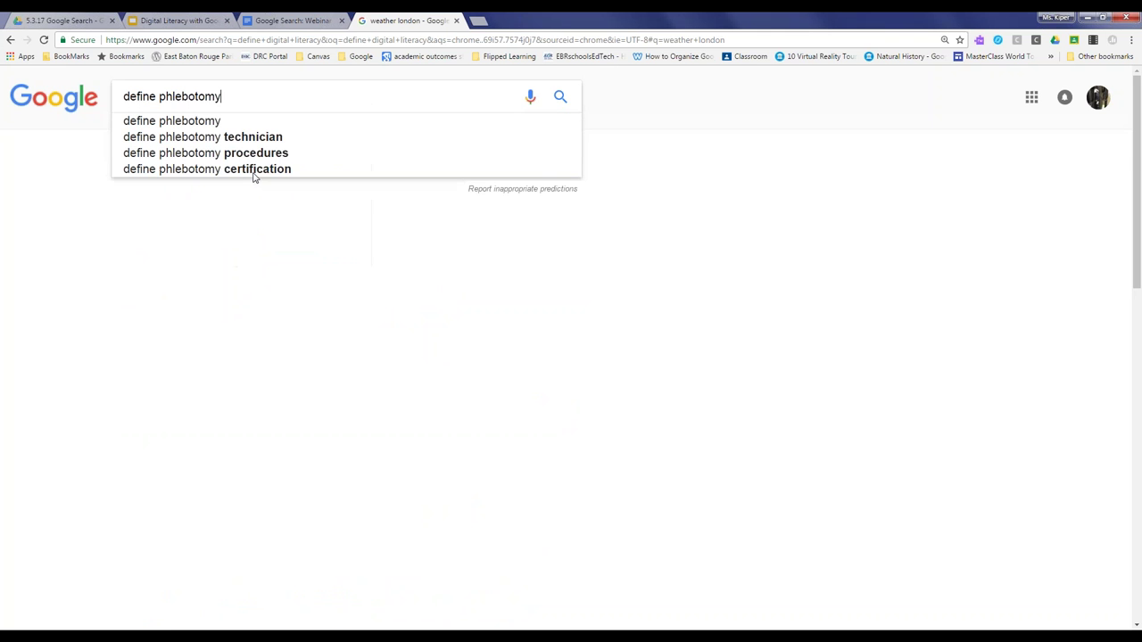
key(Return)
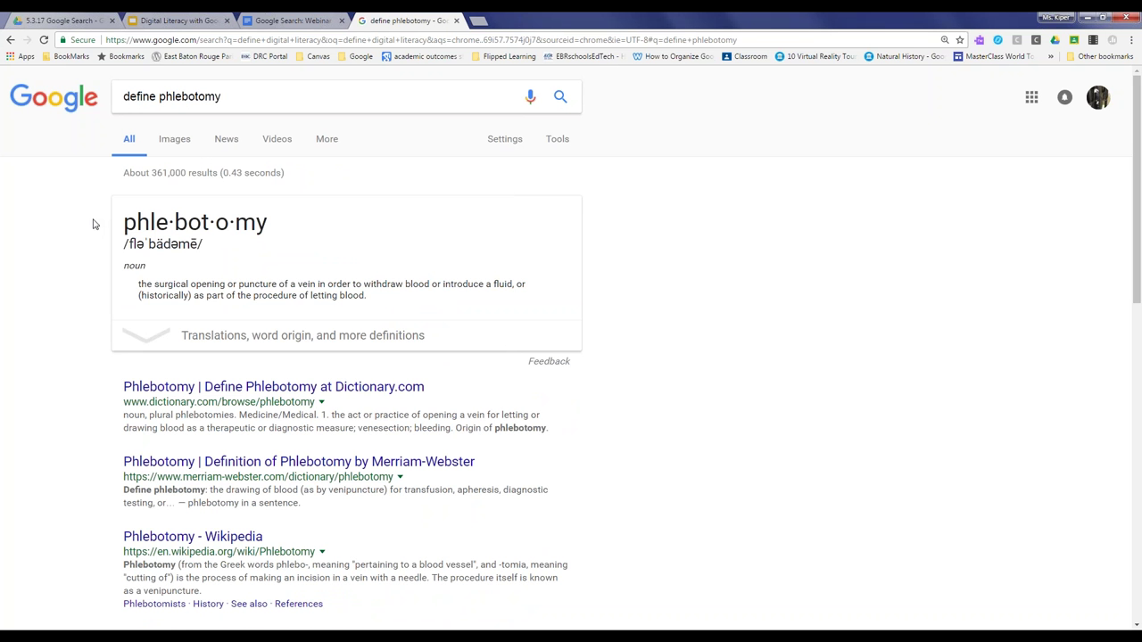
Expand the phlebotomy definition card and look through its word origin, translation option and use-over-time chart
click(130, 325)
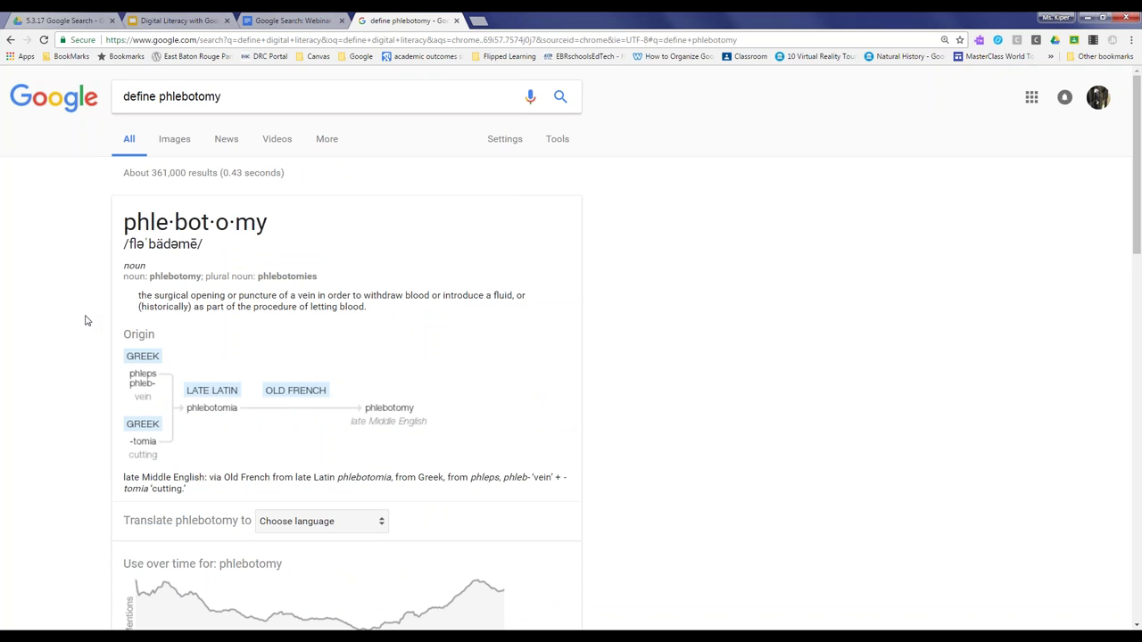
scroll(87, 321, down, 1)
scroll(87, 320, down, 5)
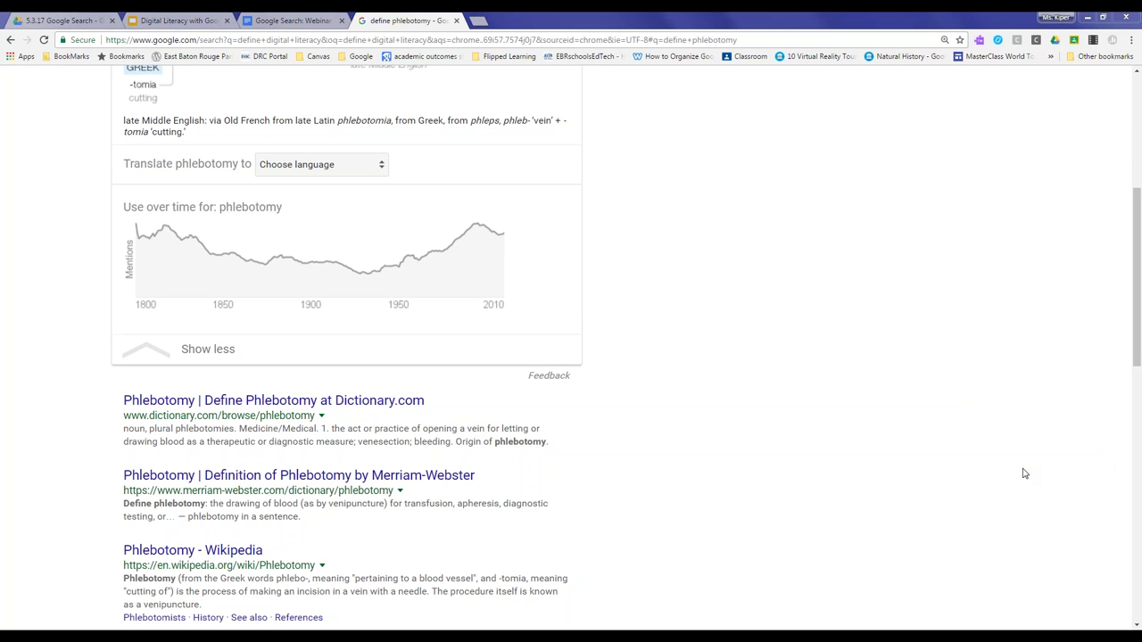
click(183, 20)
key(Left)
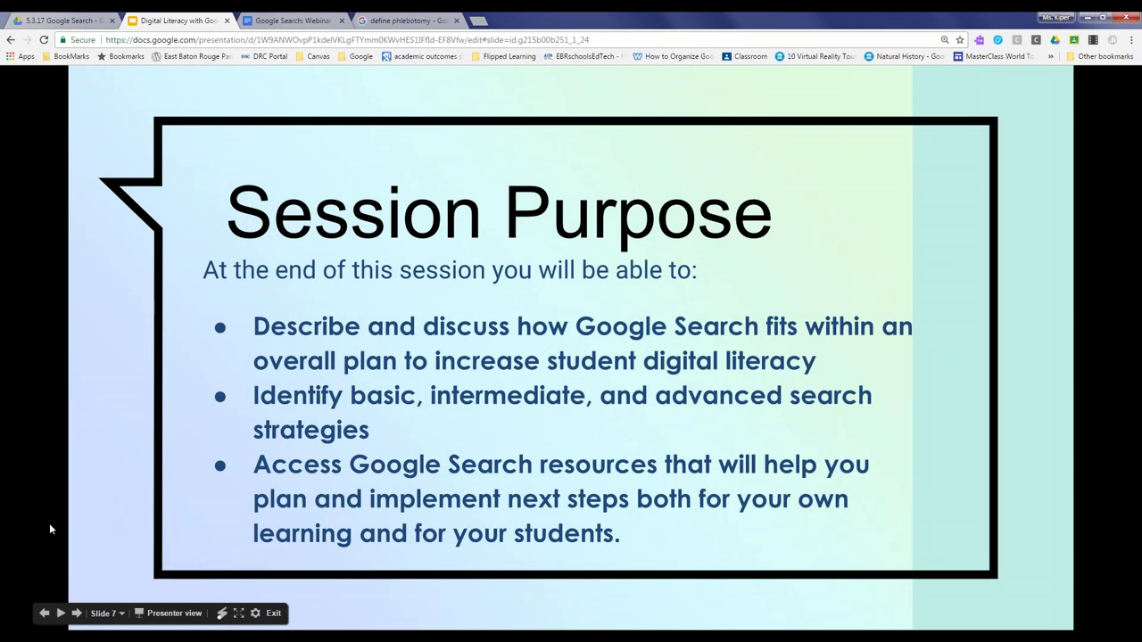
click(45, 614)
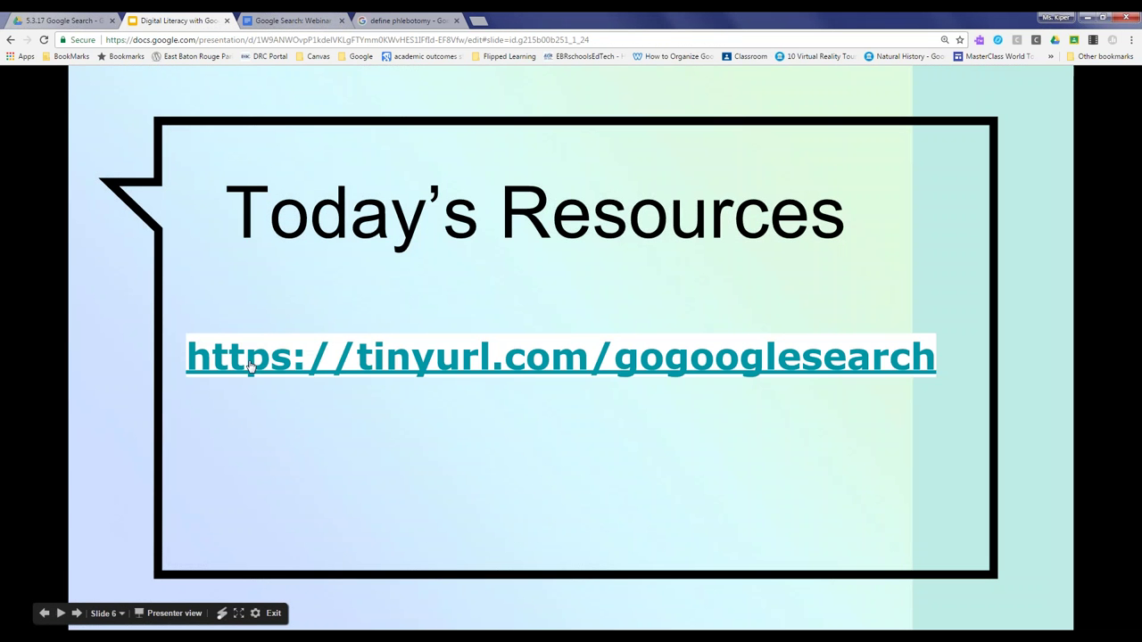
key(Escape)
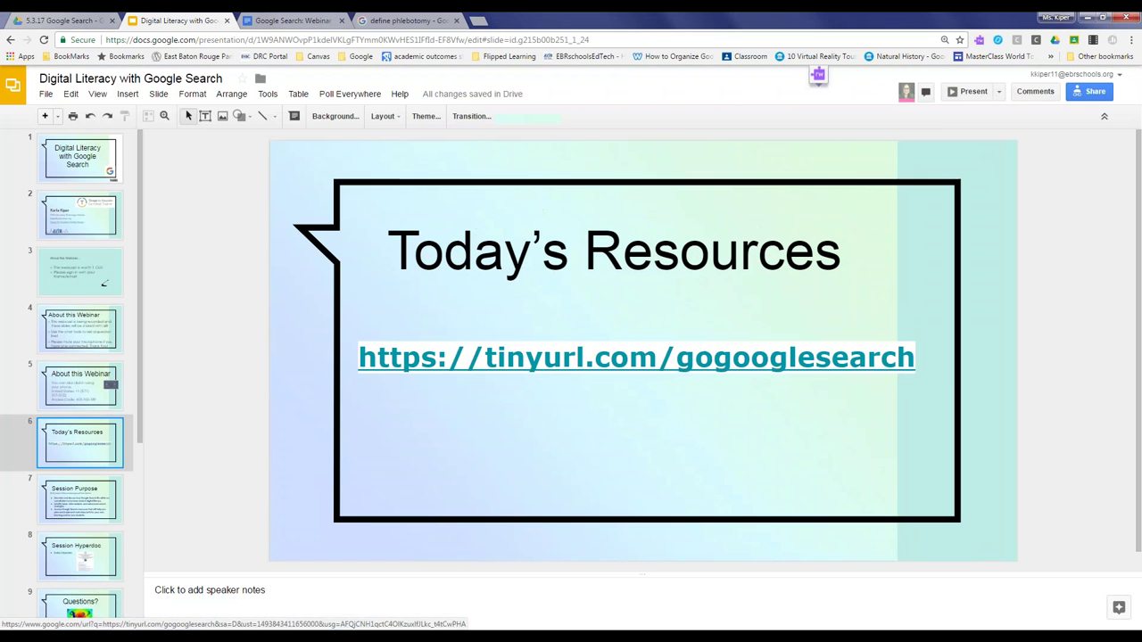
click(362, 357)
drag(360, 357, 924, 357)
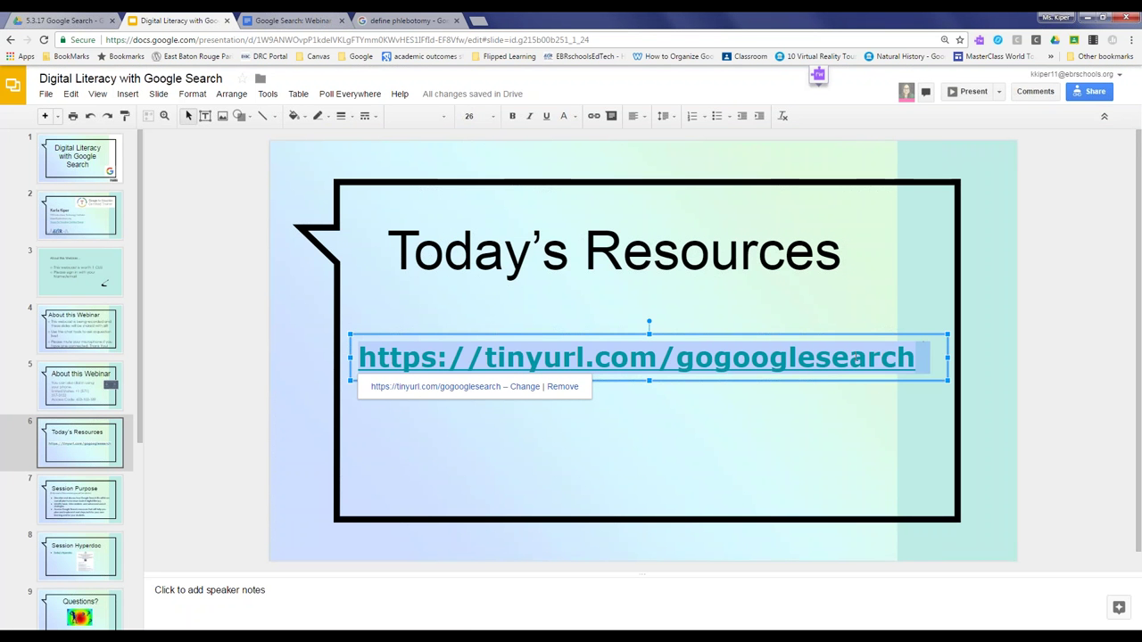
right_click(854, 355)
click(879, 388)
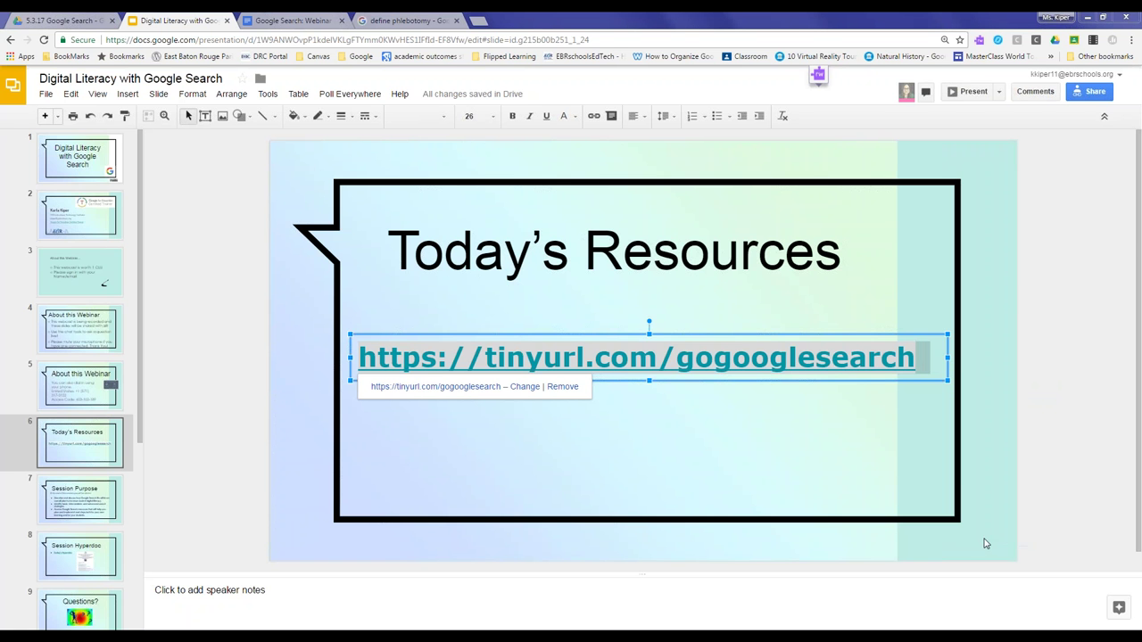
Check the Unit Conversions item in the webinar document and search Google for "$50 to euro"
click(302, 21)
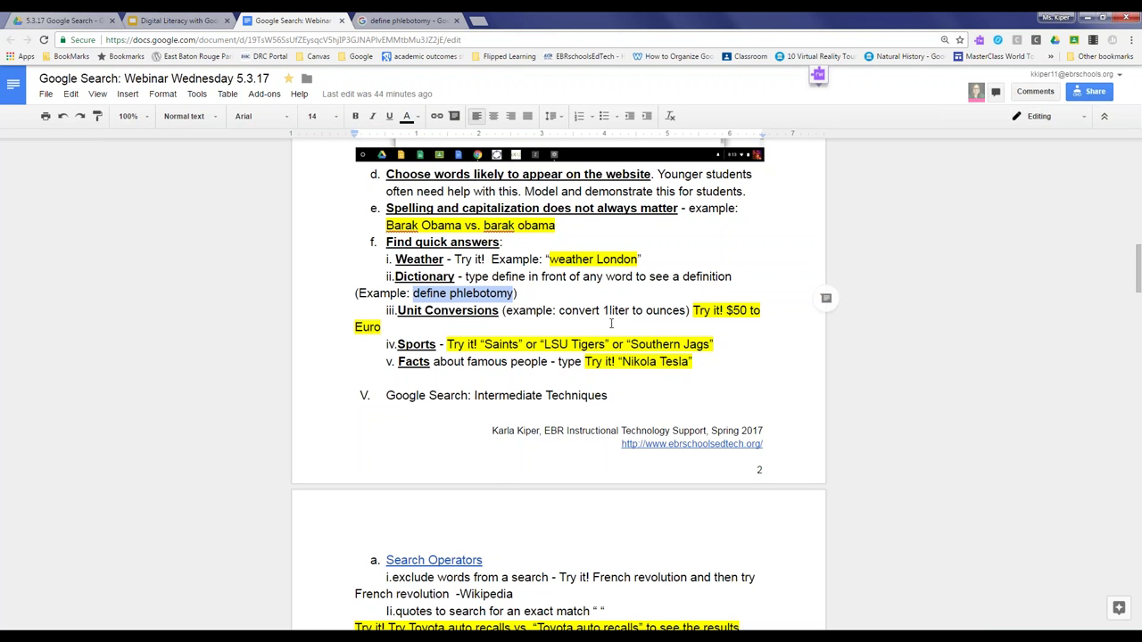
click(420, 20)
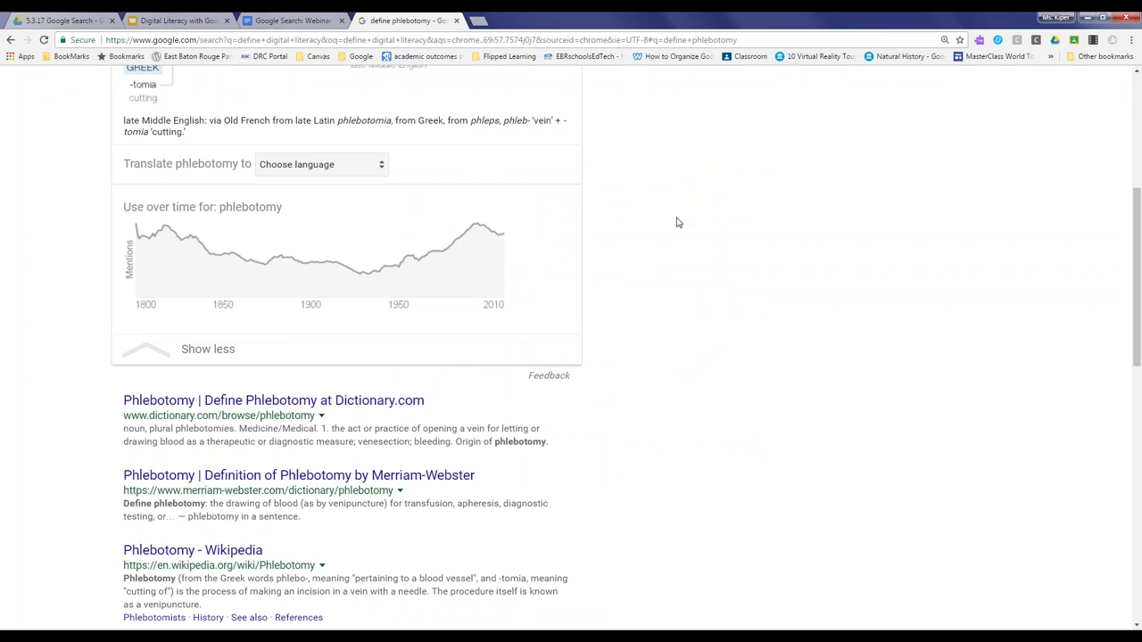
scroll(679, 223, up, 4)
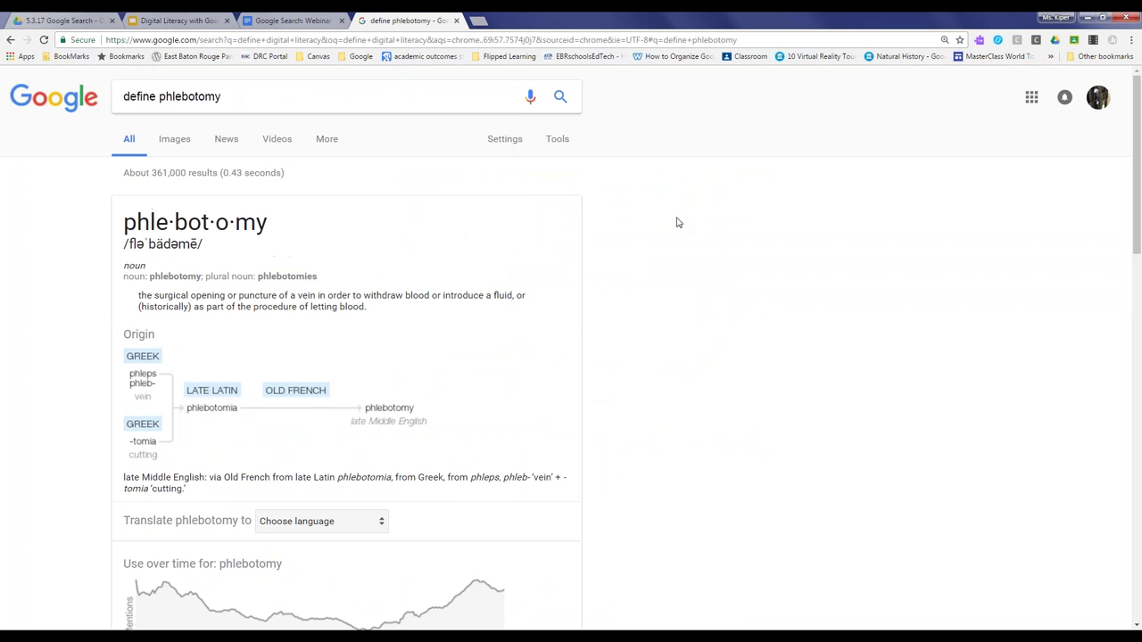
click(247, 95)
key(BackSpace)
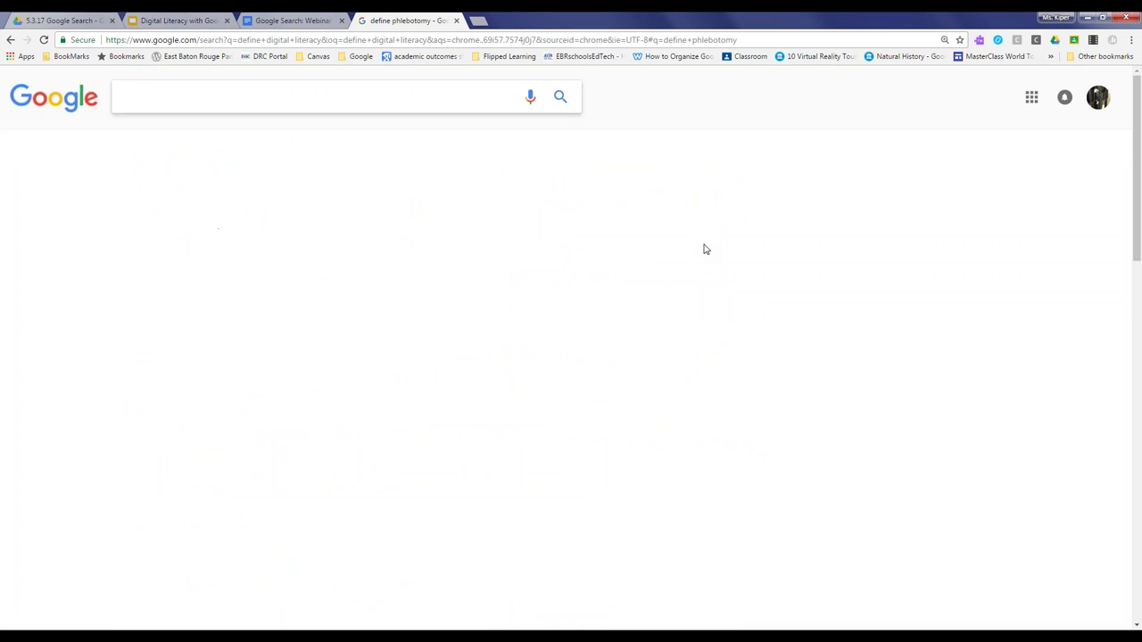
text($)
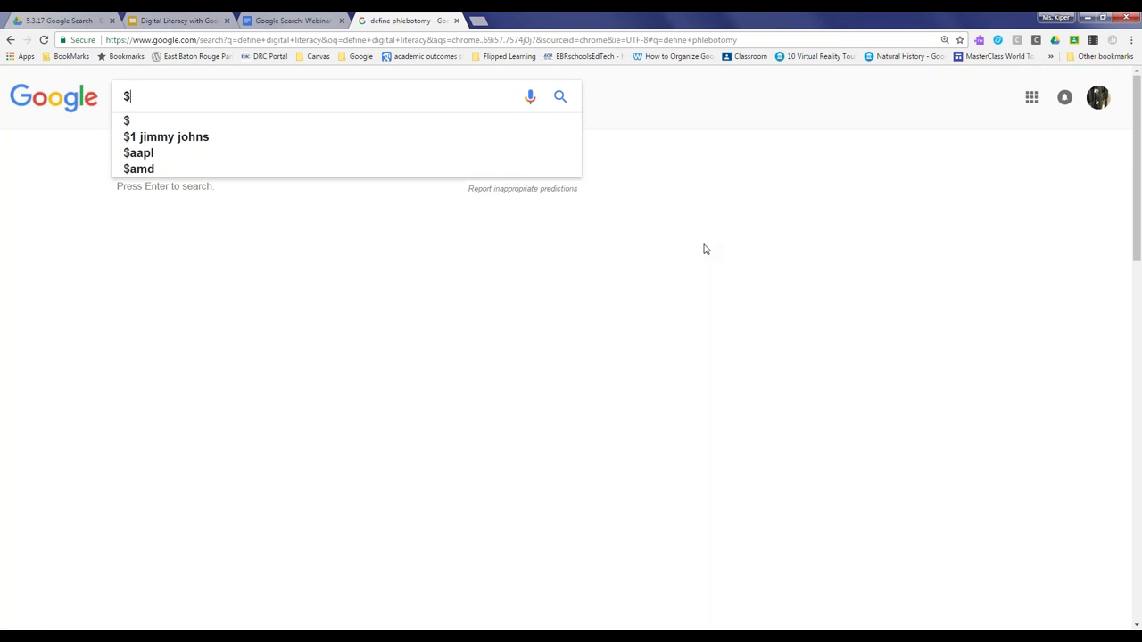
text(50 to eurp)
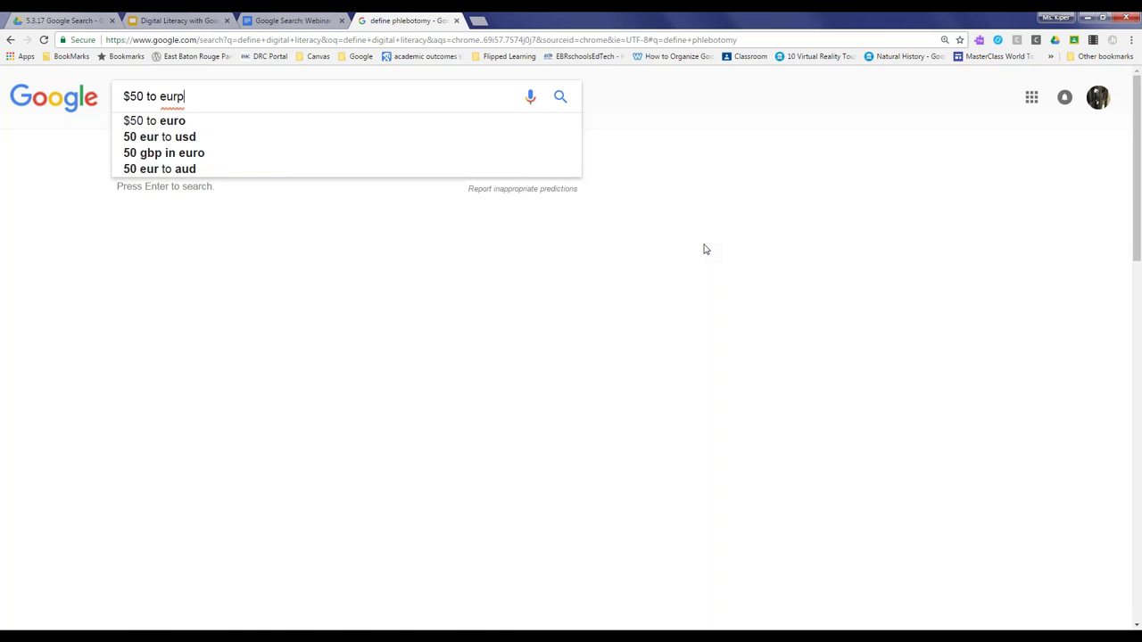
key(BackSpace)
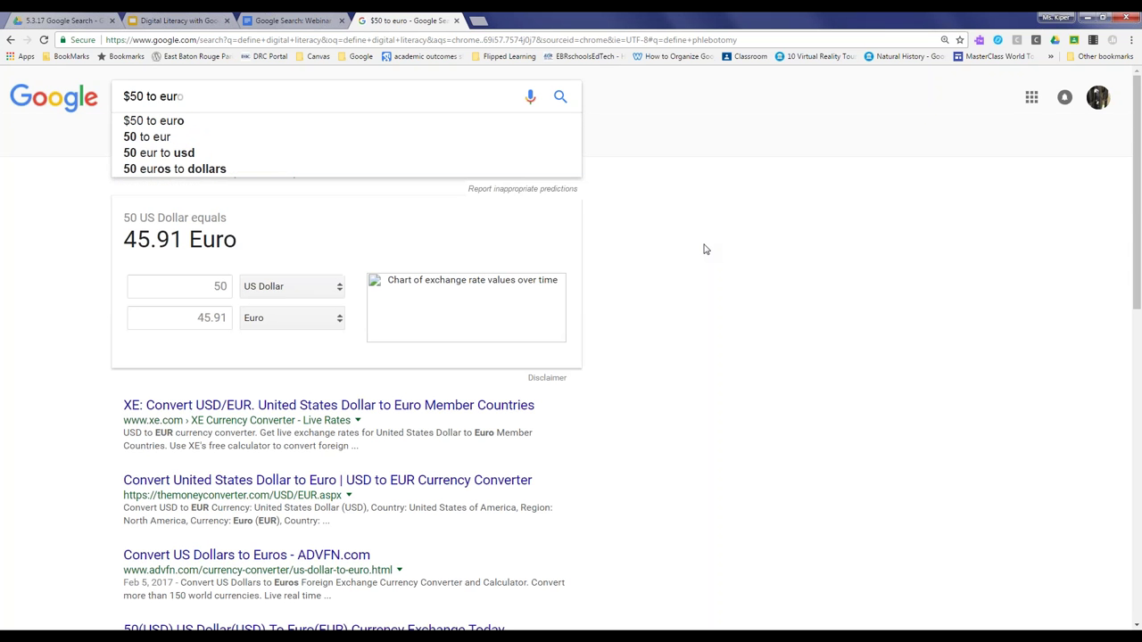
text(o)
key(Return)
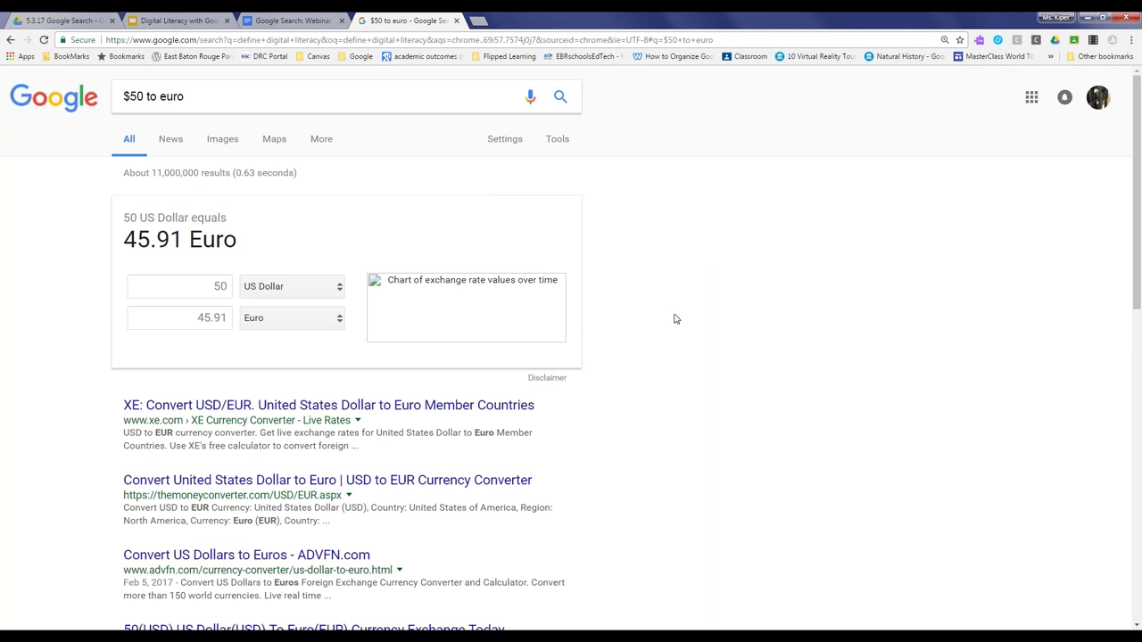
Look over the dollar-to-euro conversion card and browse the currencies offered for both the source and the target amount
scroll(566, 324, down, 1)
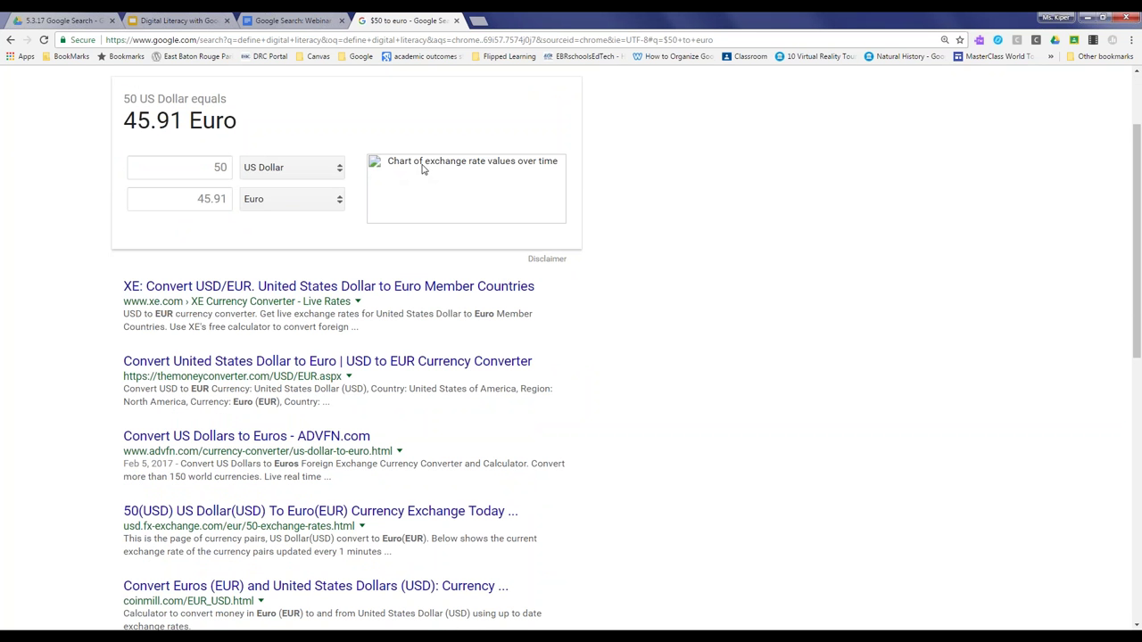
scroll(143, 232, up, 1)
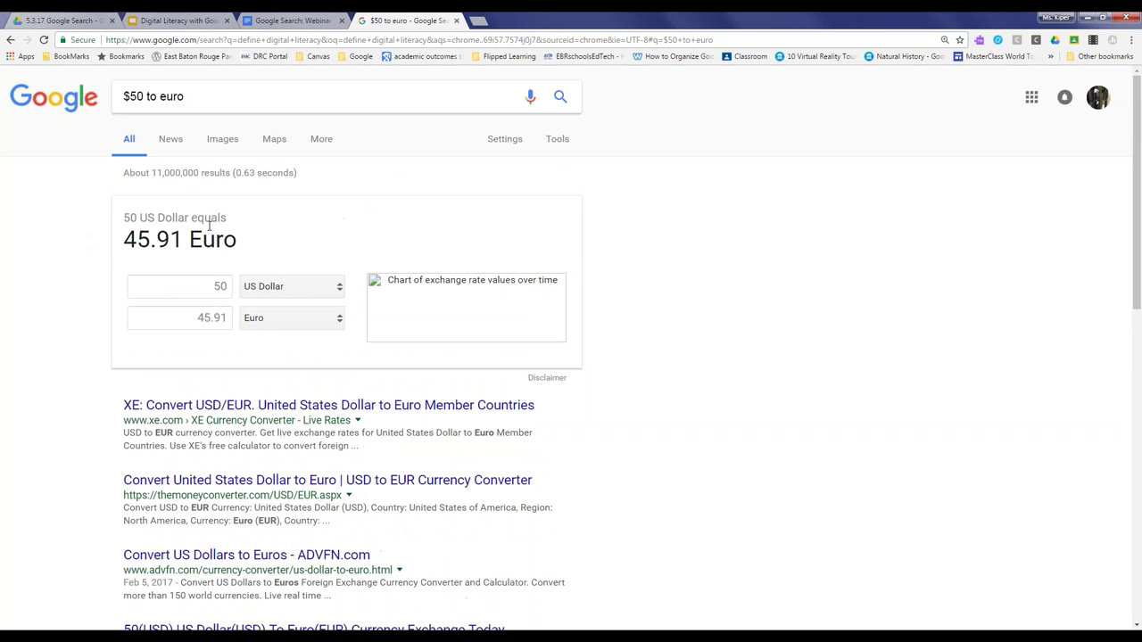
click(335, 294)
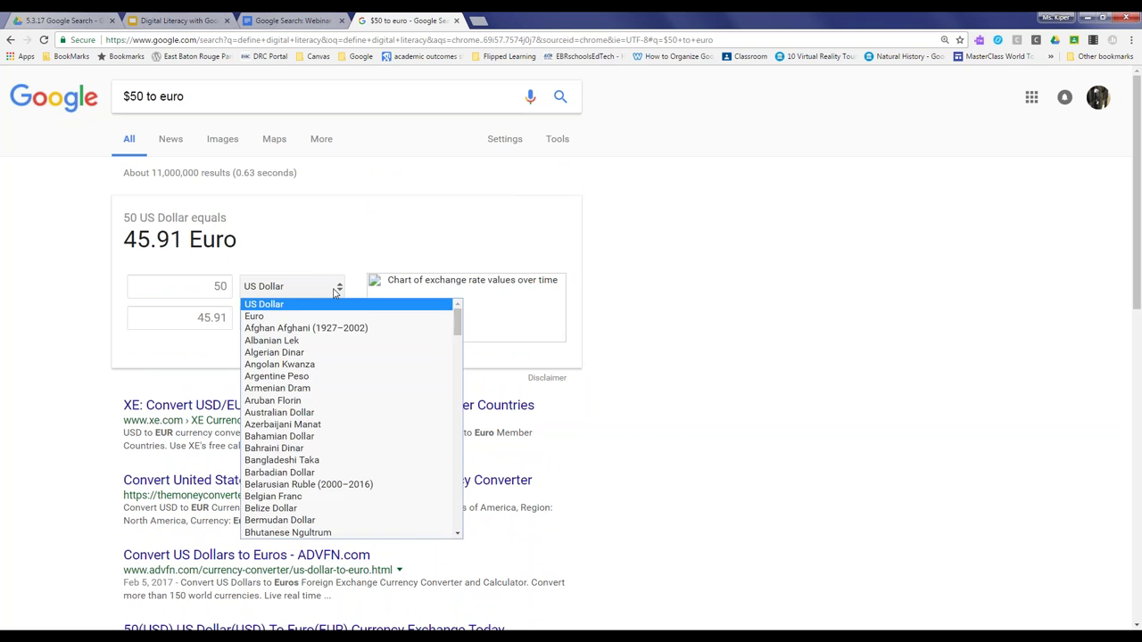
click(335, 293)
click(333, 317)
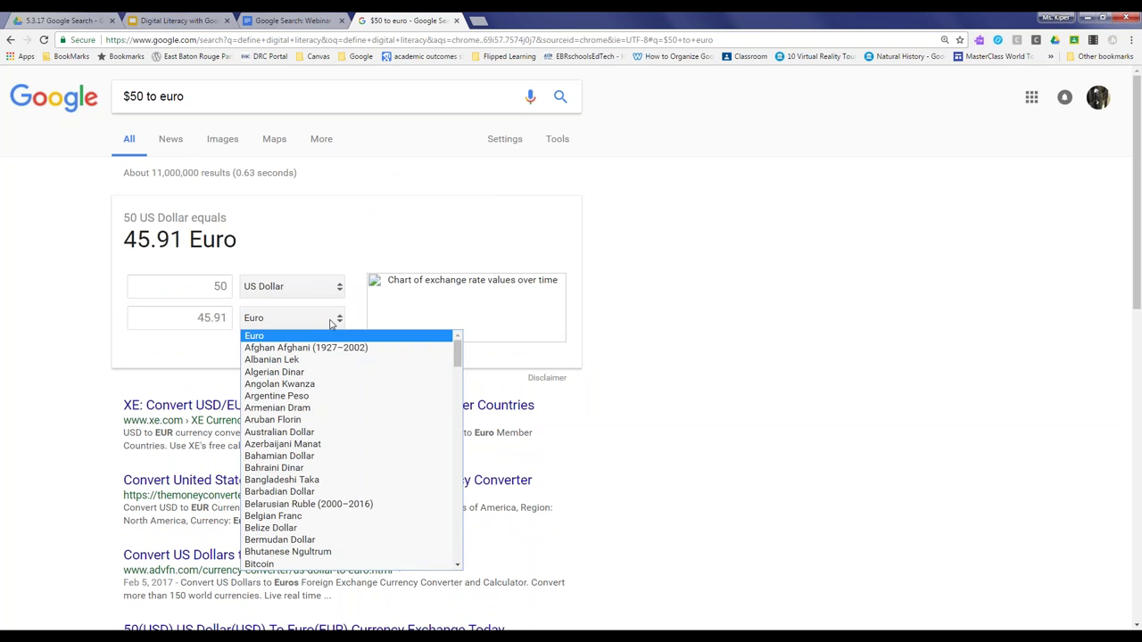
scroll(365, 398, down, 2)
scroll(351, 365, up, 2)
click(360, 262)
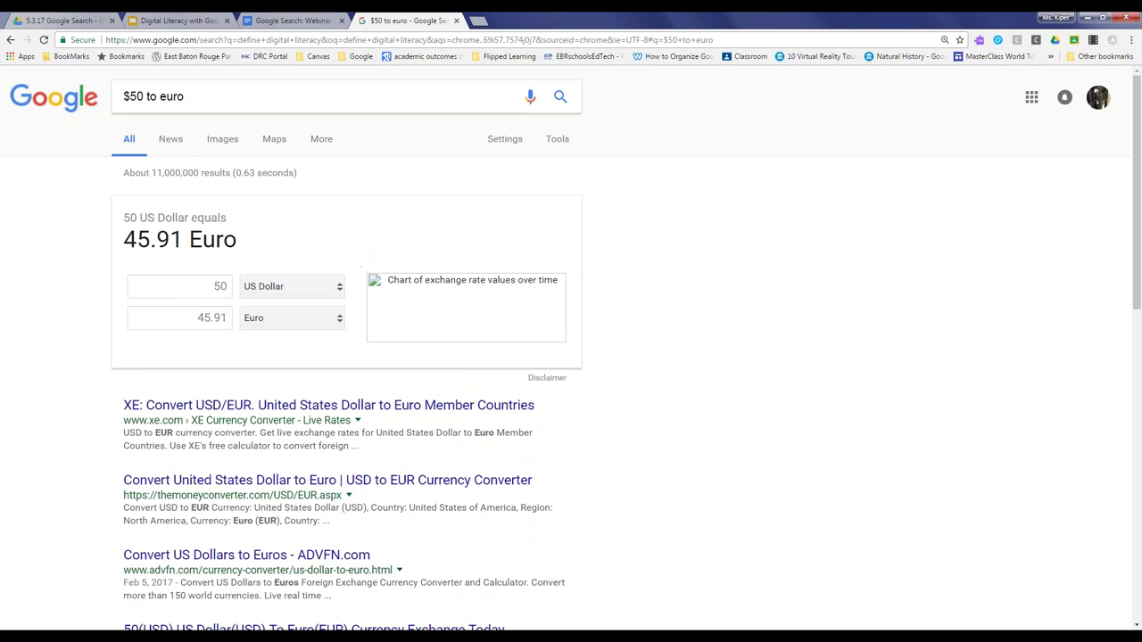
Copy the example word "Saints" from the Sports item in the webinar document
click(290, 20)
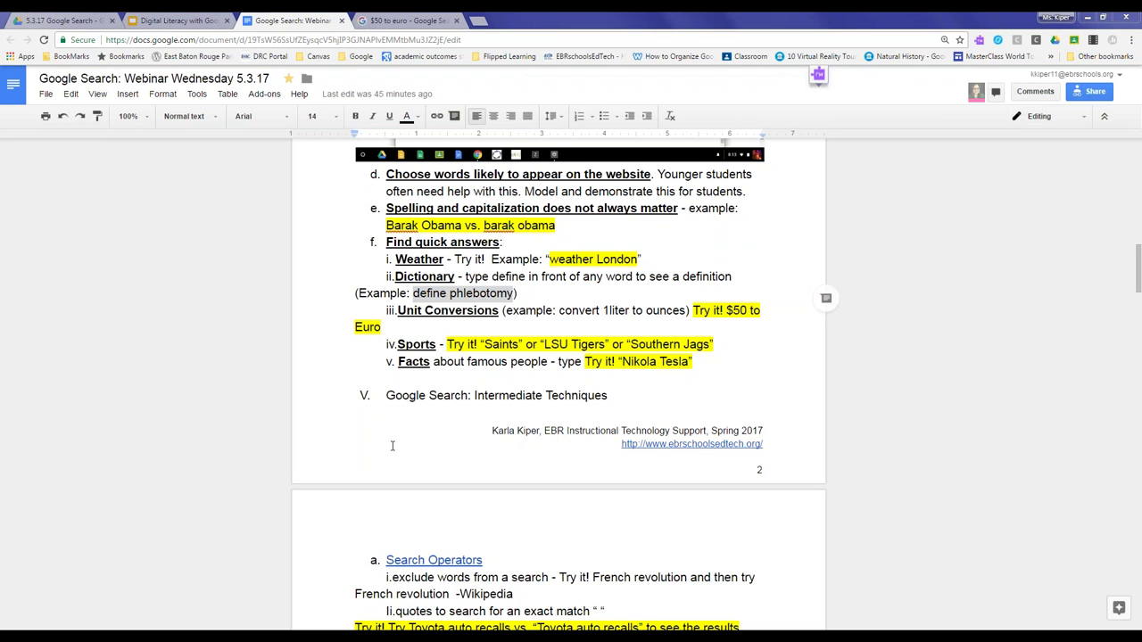
double_click(488, 343)
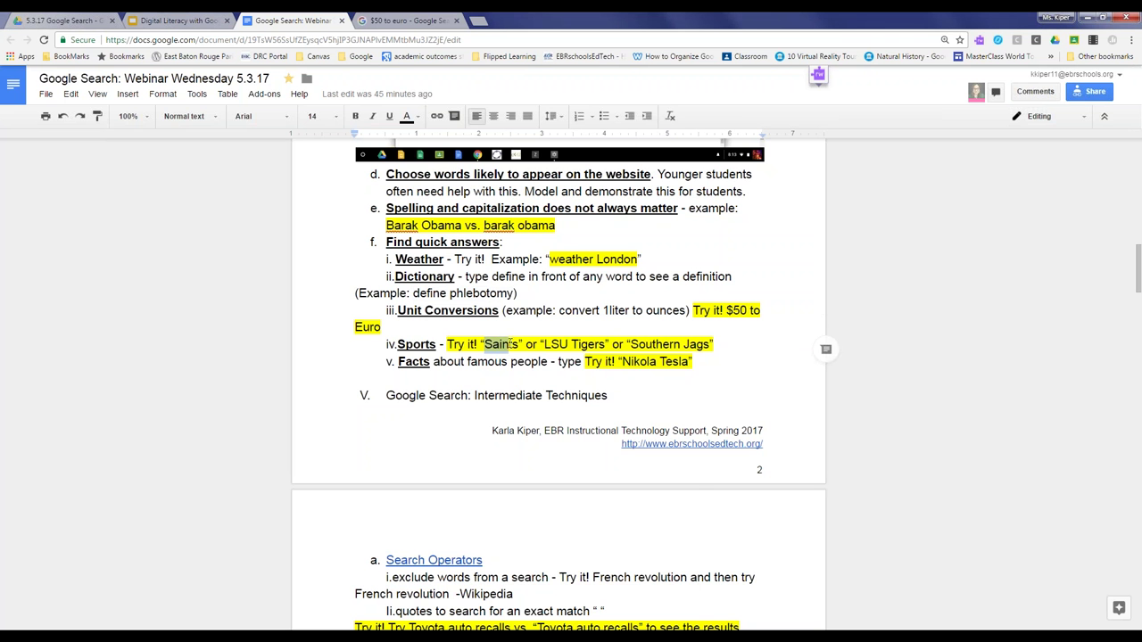
right_click(512, 339)
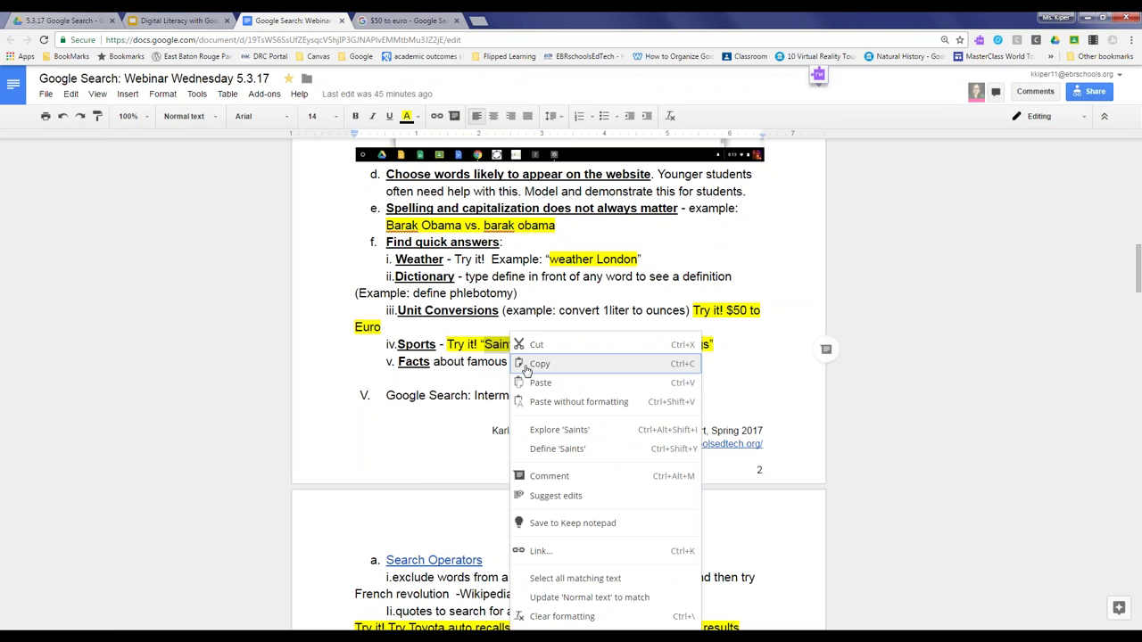
click(527, 366)
Replace the currency query in Google Search with the copied text "Saints", run the search and skim the results
click(406, 20)
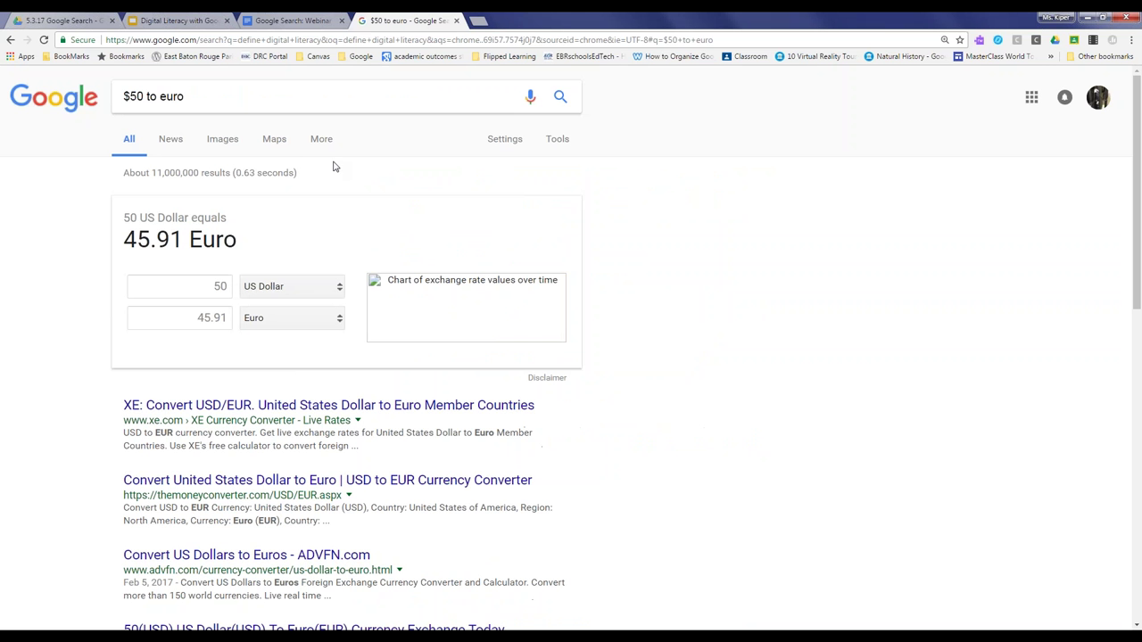
triple_click(217, 97)
key(BackSpace)
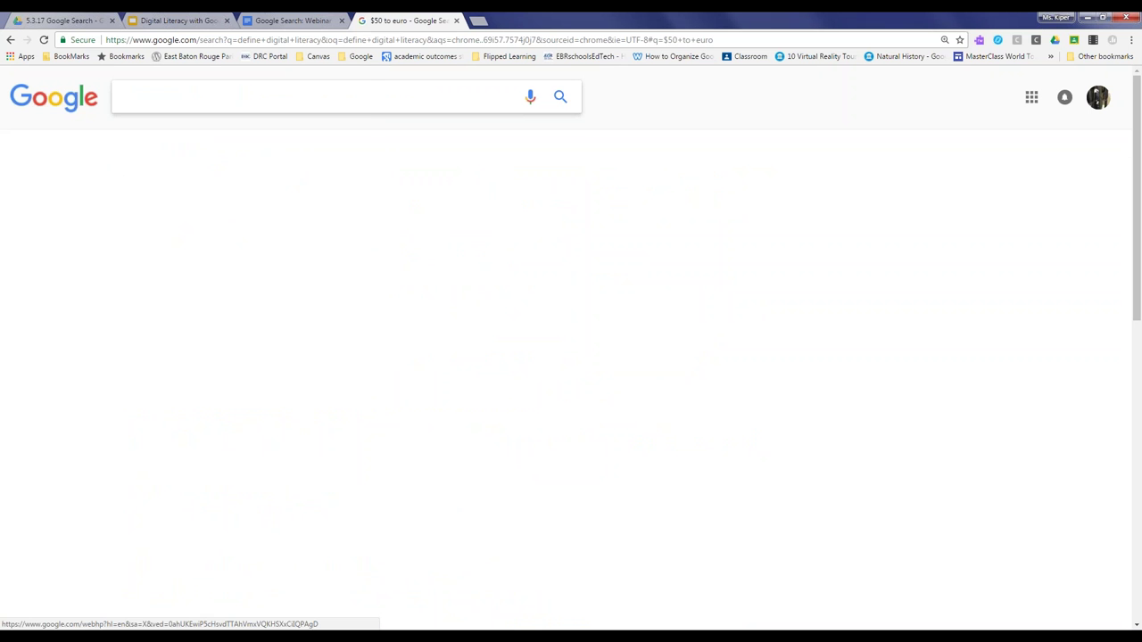
right_click(144, 97)
click(172, 168)
key(Return)
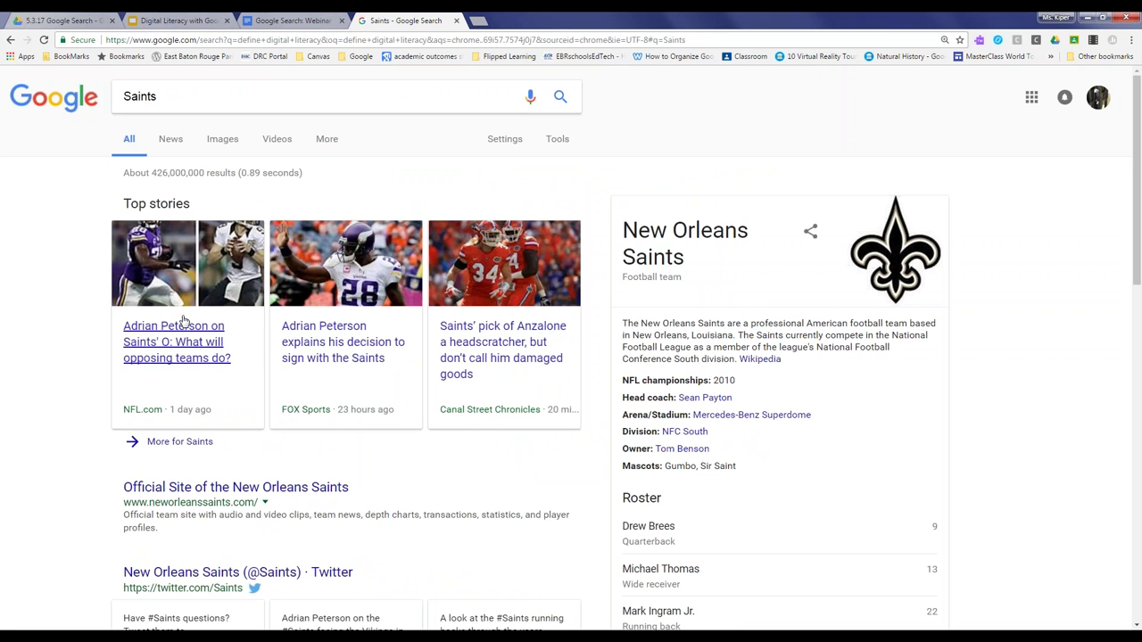
scroll(113, 272, down, 5)
scroll(113, 272, up, 5)
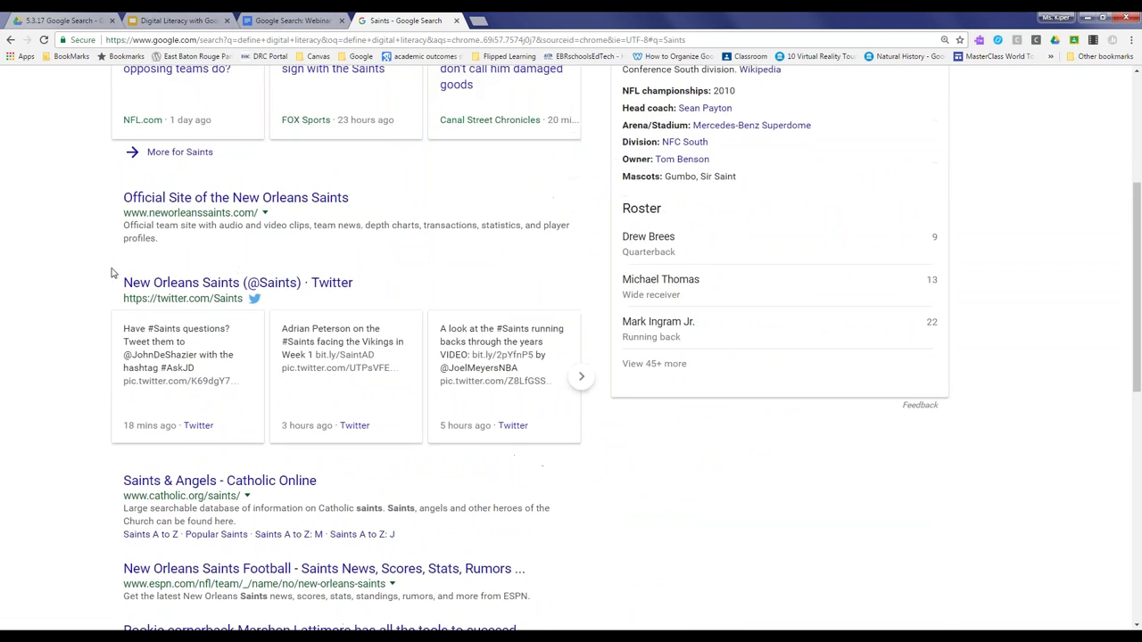
Check the Facts item in the webinar document, then search Google for "nikola tesla" and look through the results and facts card
click(279, 18)
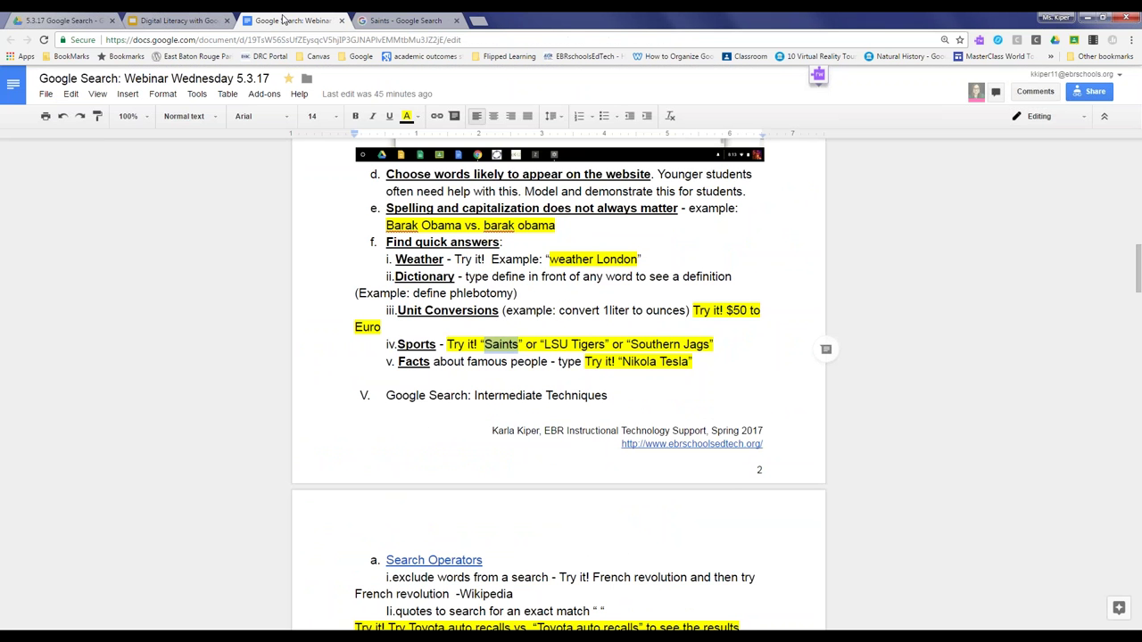
click(333, 348)
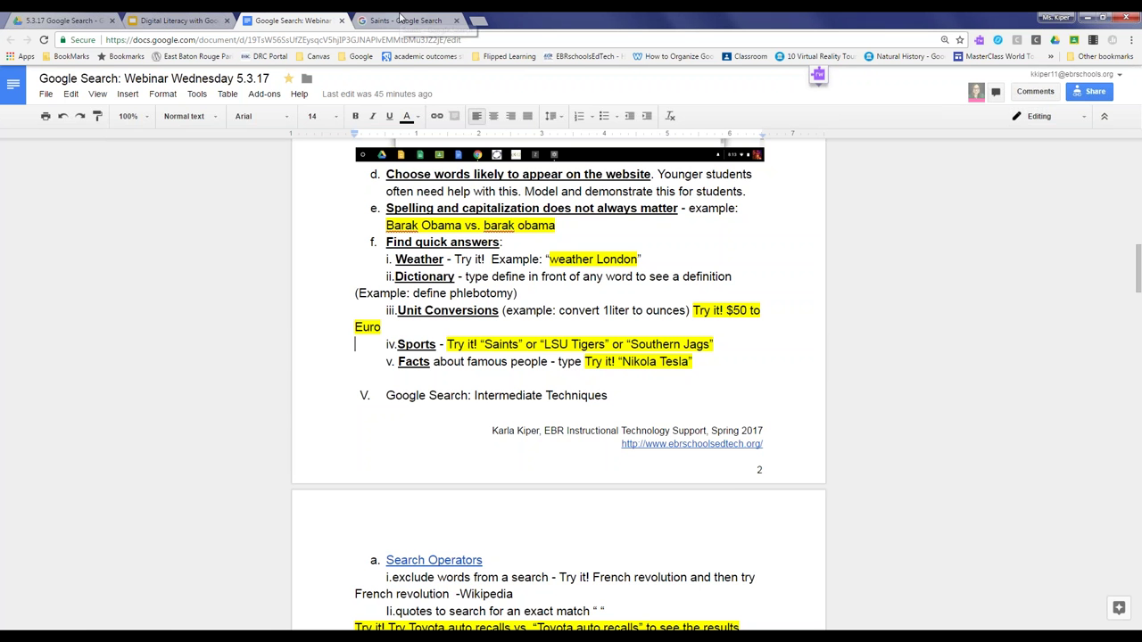
click(406, 20)
double_click(199, 105)
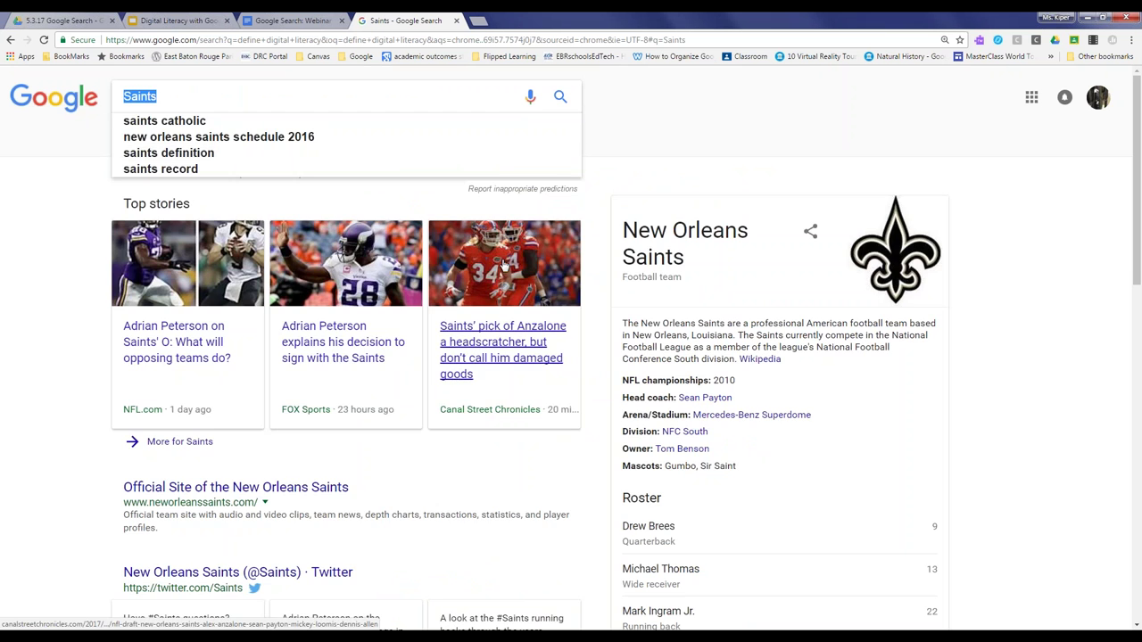
text(ni)
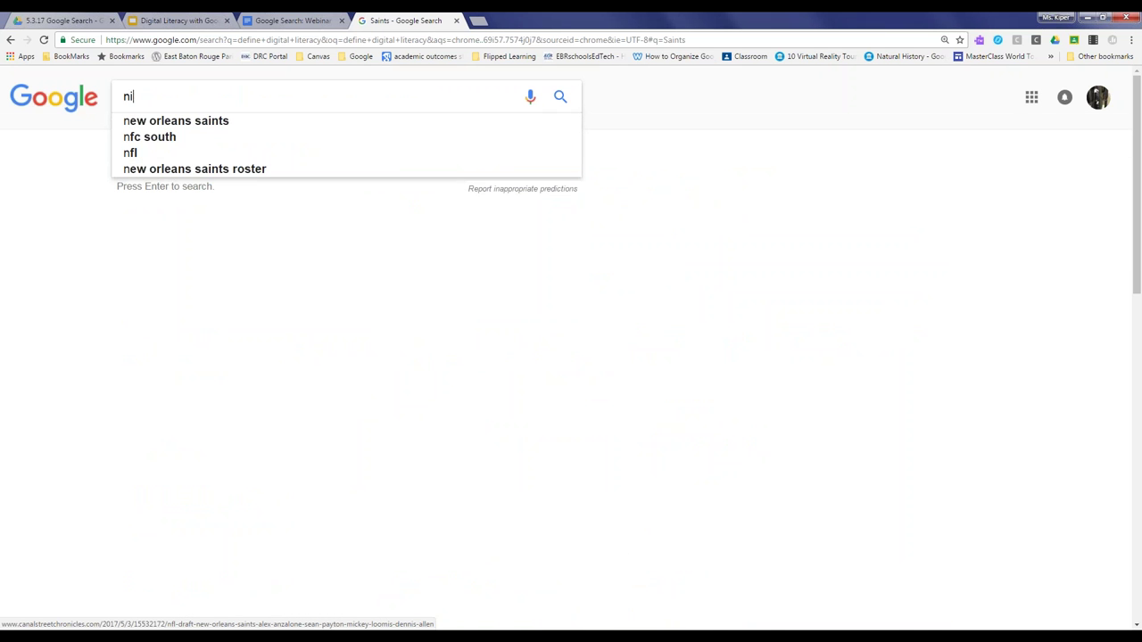
text(kola tesla)
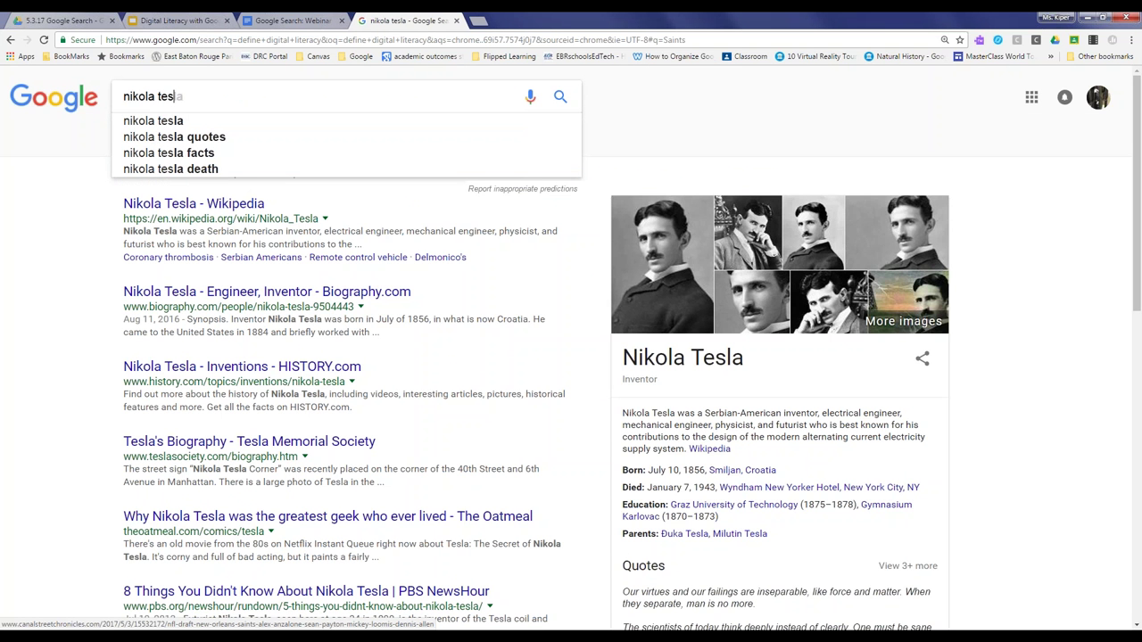
key(Return)
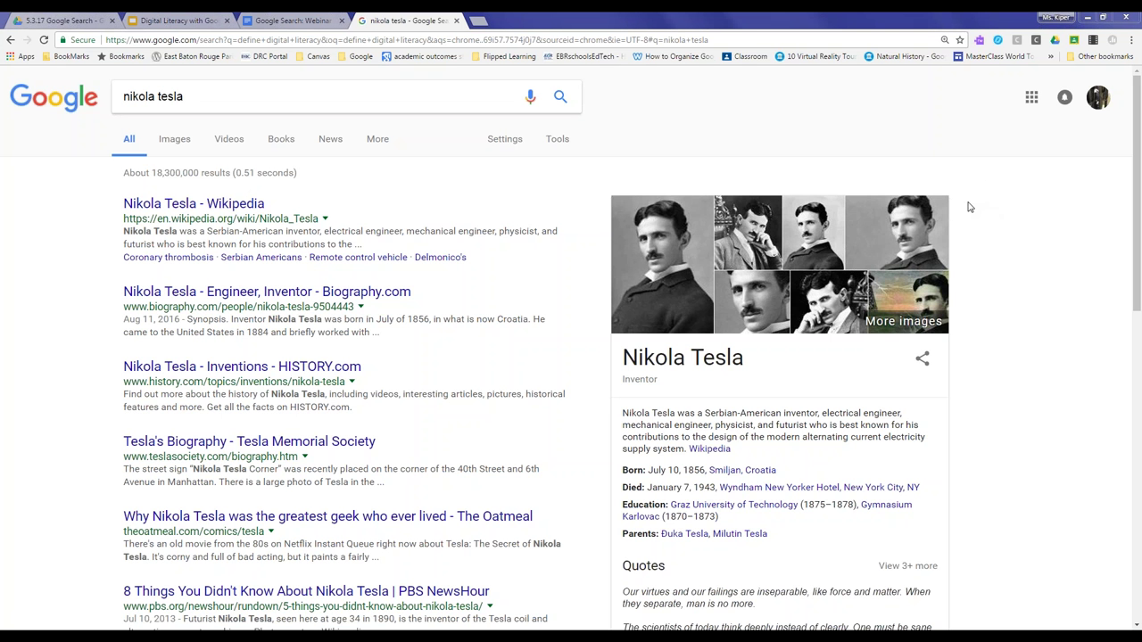
scroll(971, 210, down, 2)
scroll(977, 250, down, 4)
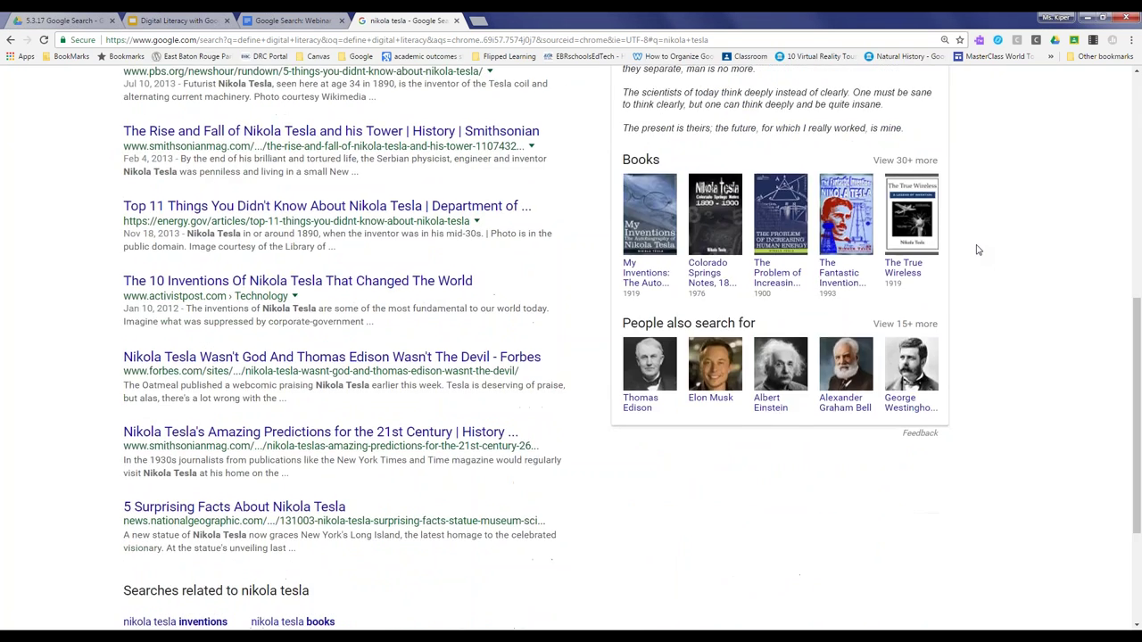
scroll(977, 251, up, 1)
scroll(978, 251, up, 5)
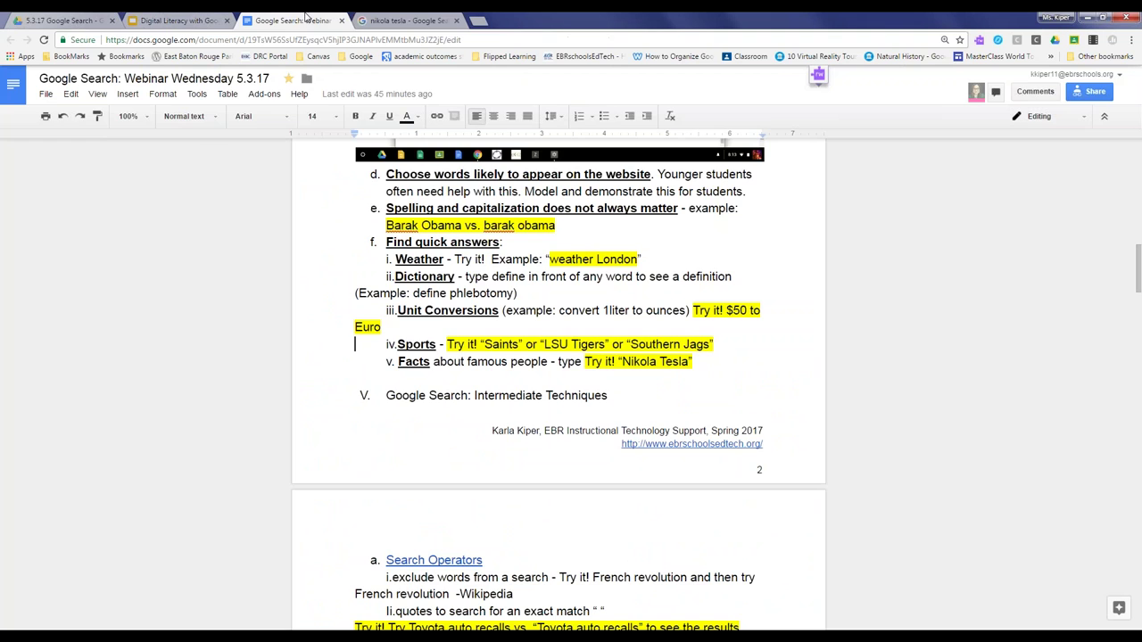
Review the end of the quick answers section and the Search Operators items under Intermediate Techniques in the webinar document
click(299, 20)
scroll(348, 352, down, 3)
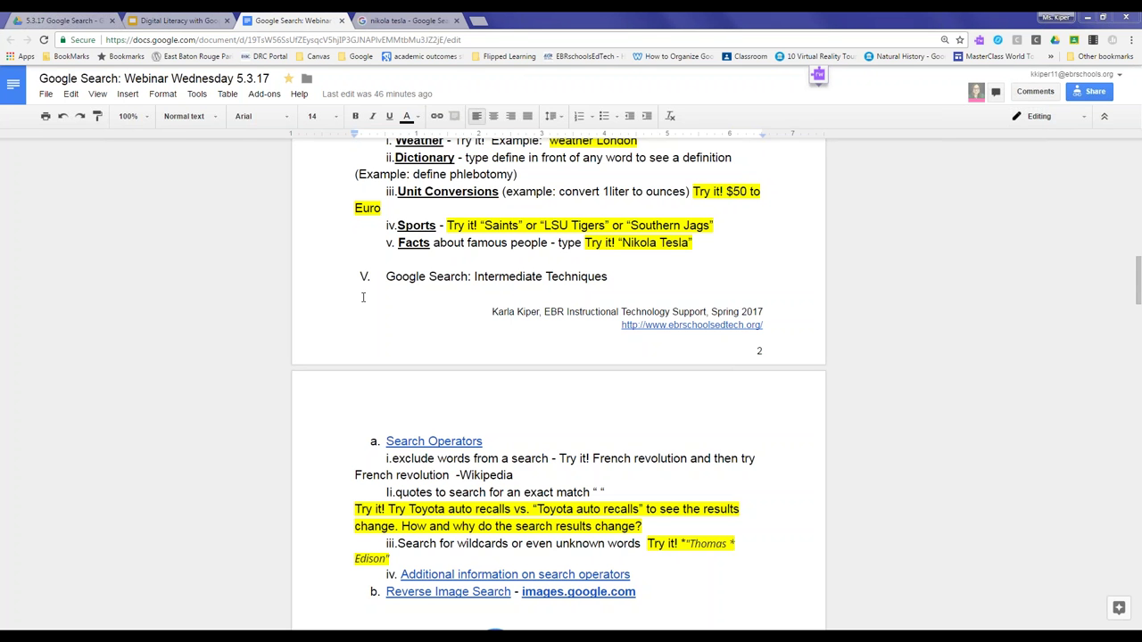
click(387, 441)
scroll(353, 357, down, 1)
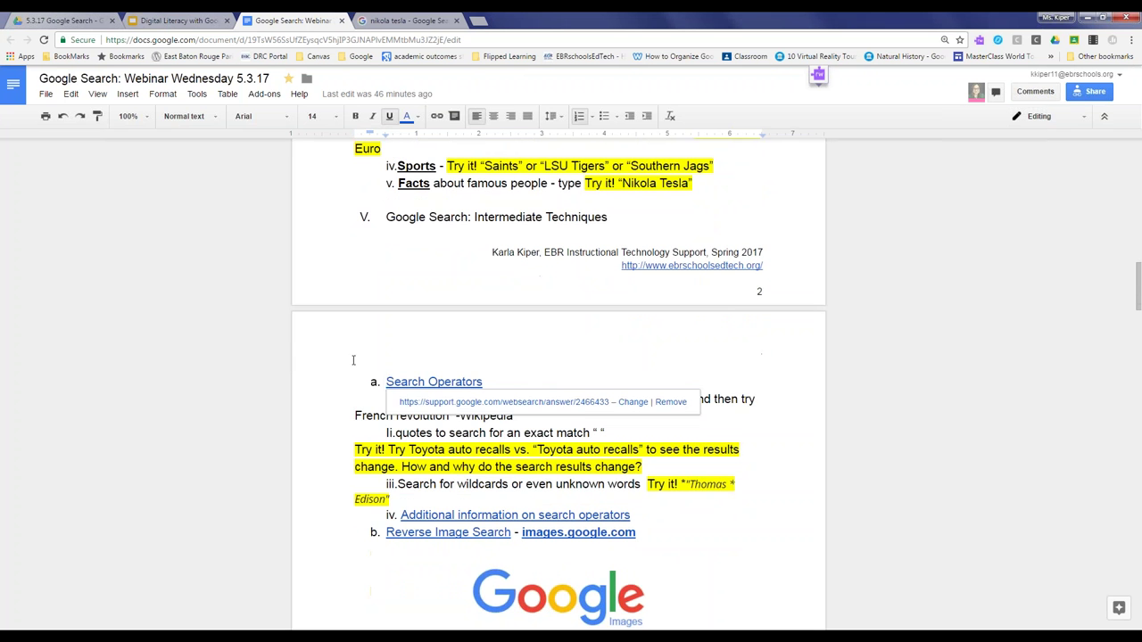
click(348, 352)
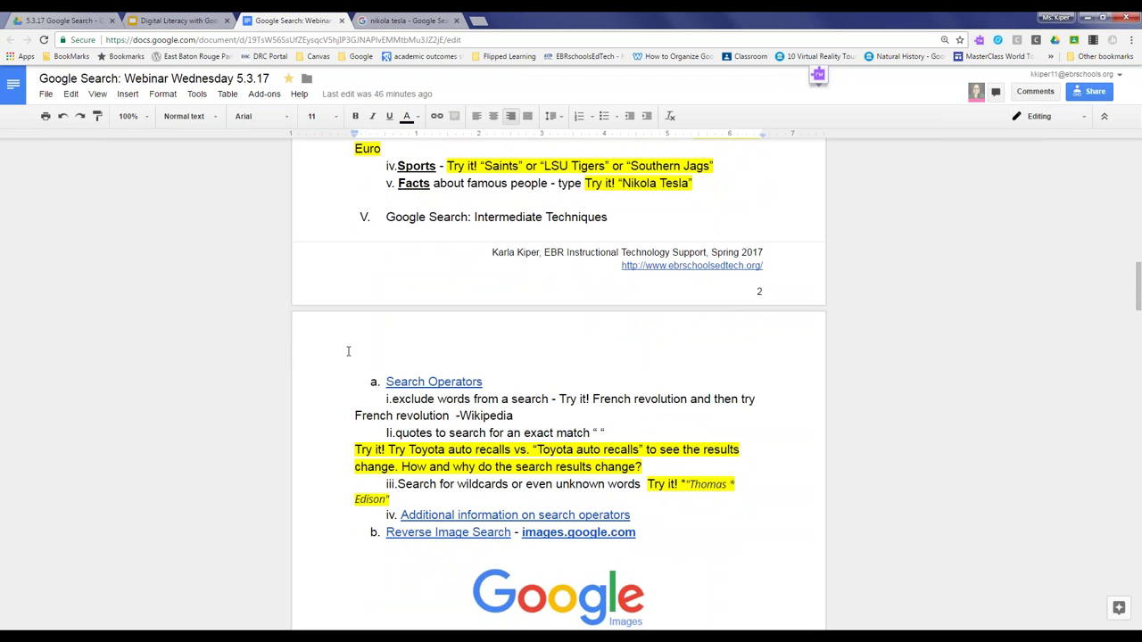
scroll(350, 344, up, 2)
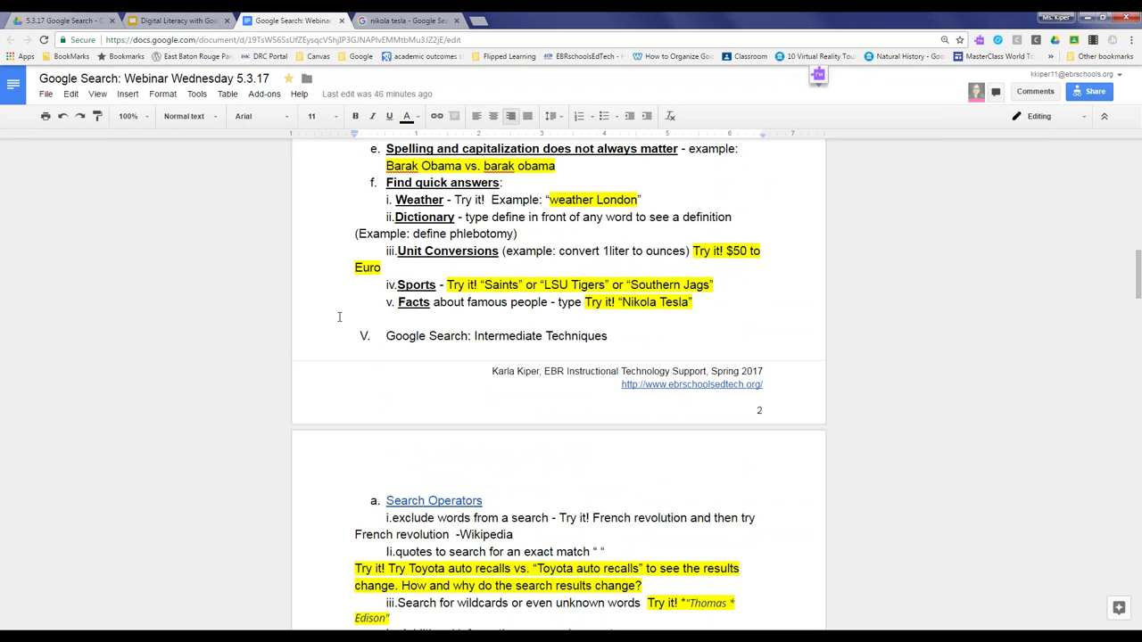
scroll(346, 343, down, 3)
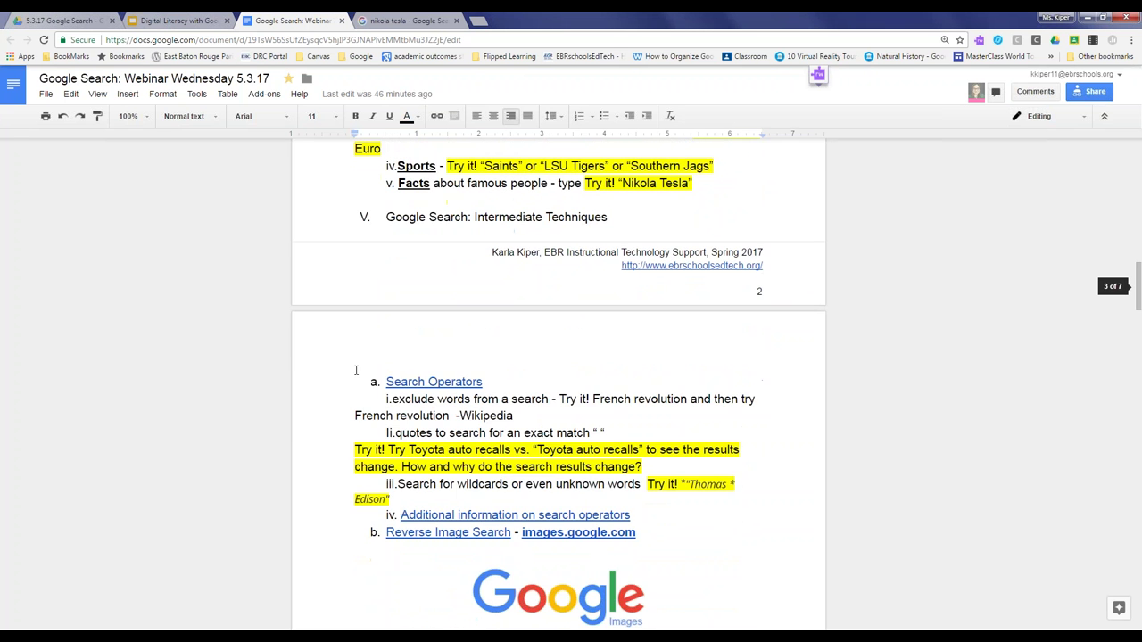
scroll(334, 326, down, 1)
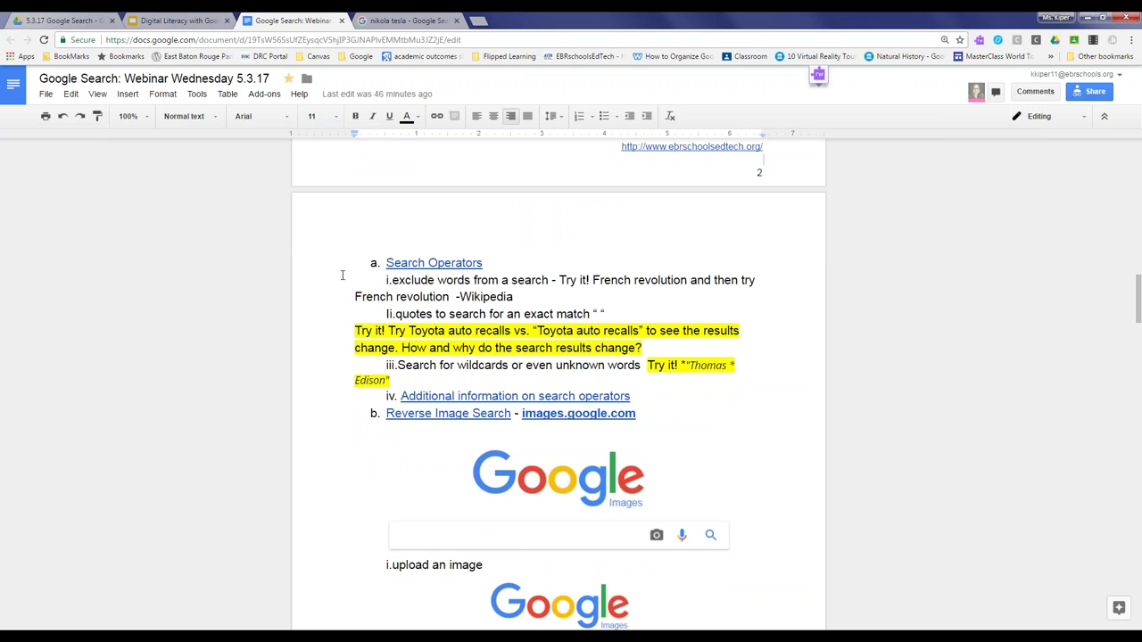
Open the linked Search Operators help page from the document and close the "nikola tesla" results tab
click(437, 263)
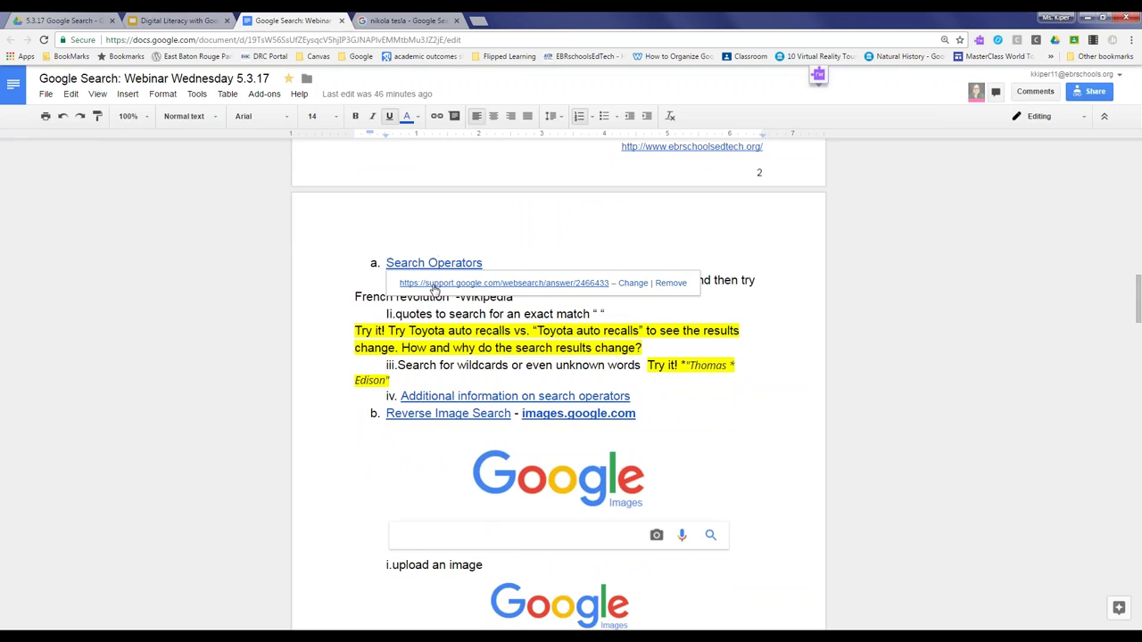
click(446, 284)
click(571, 20)
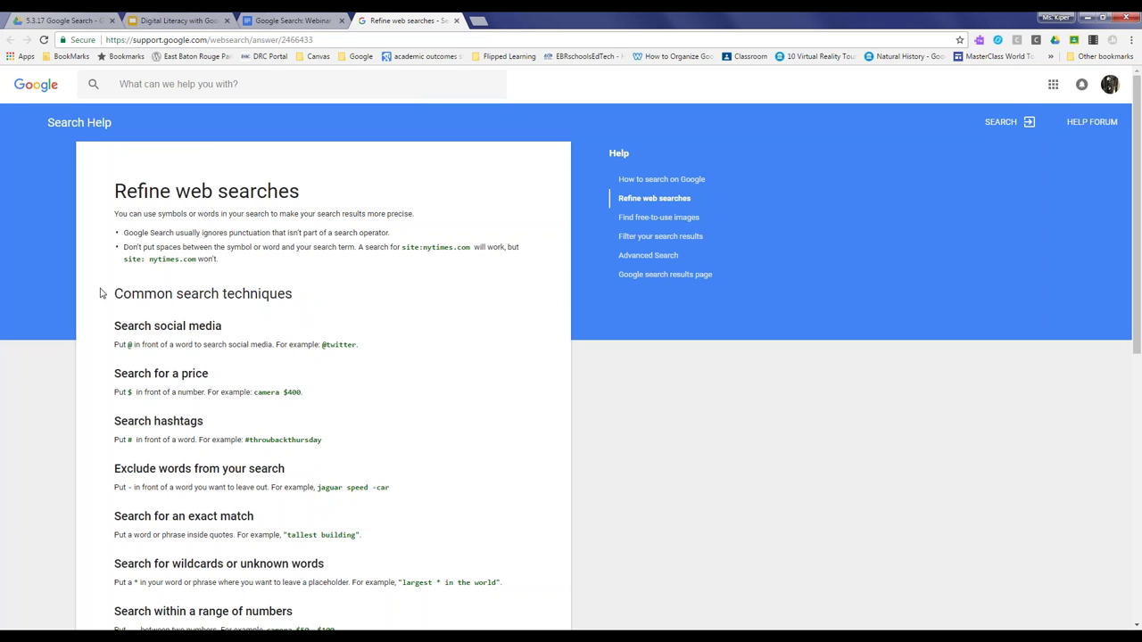
Read through the common search techniques on the "Refine web searches" help page, down to the cached version entry
scroll(101, 294, down, 1)
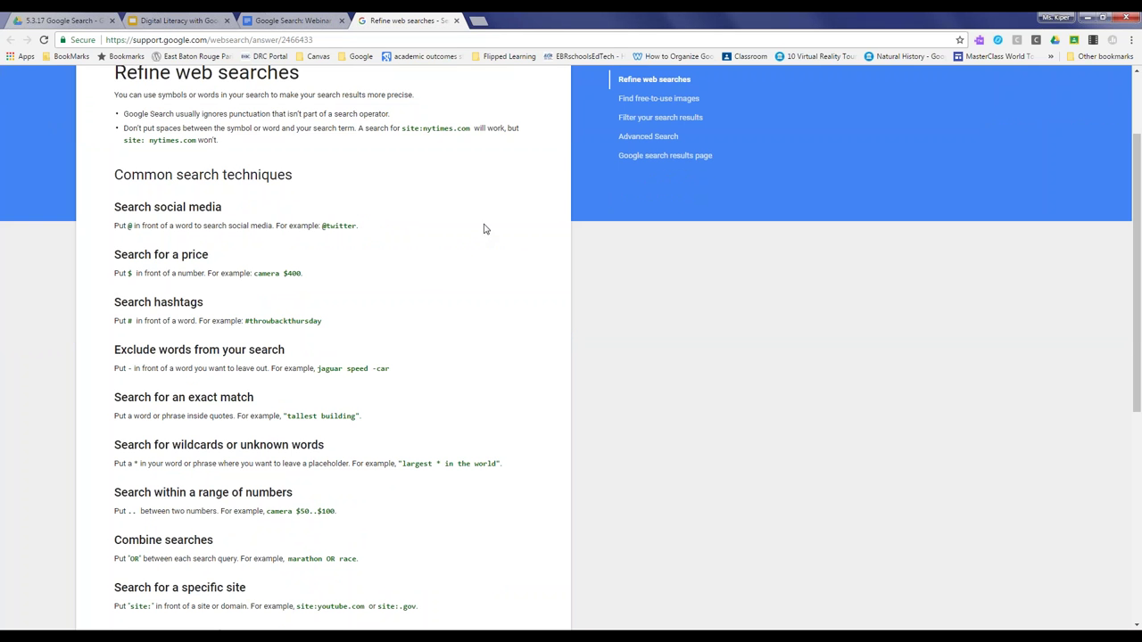
scroll(486, 226, down, 1)
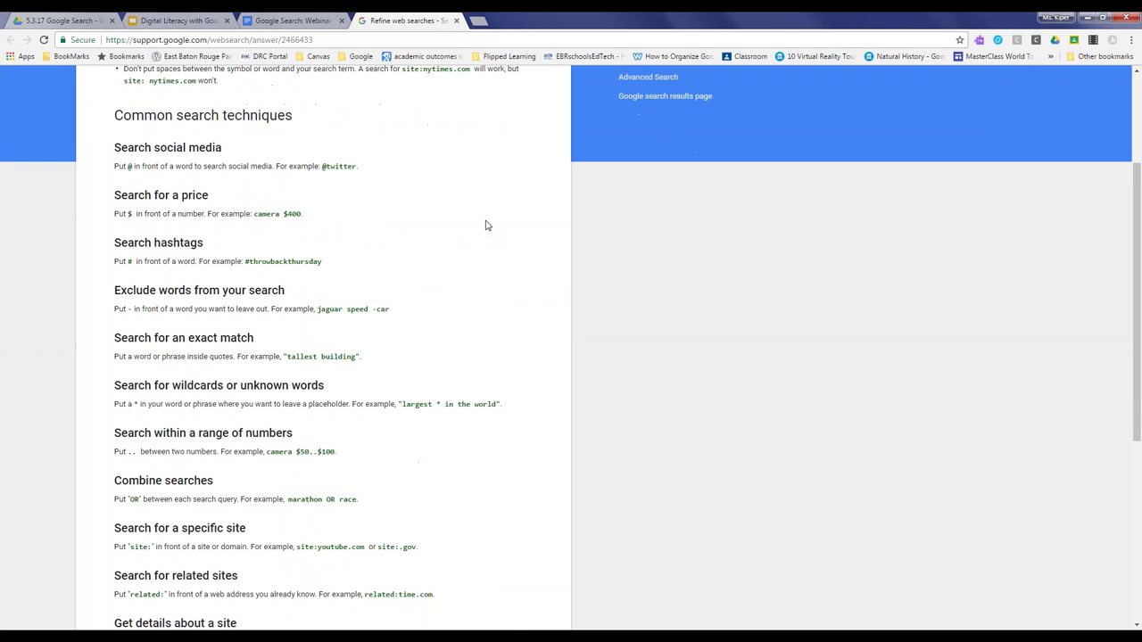
scroll(486, 225, down, 2)
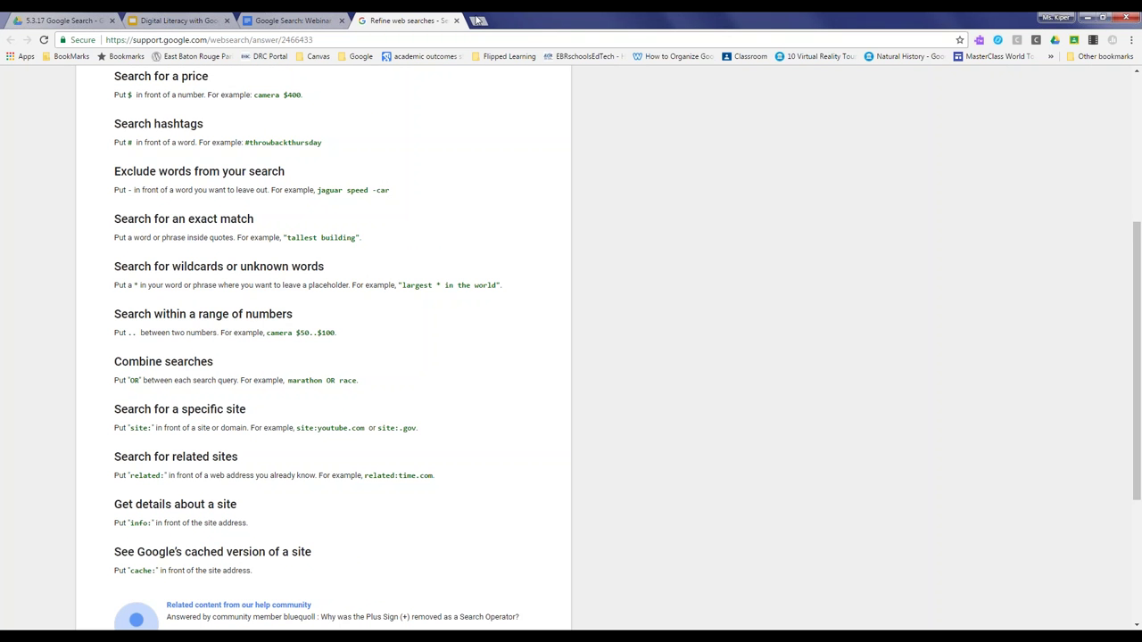
Search Google for "jaguar" in a new browser tab
click(479, 20)
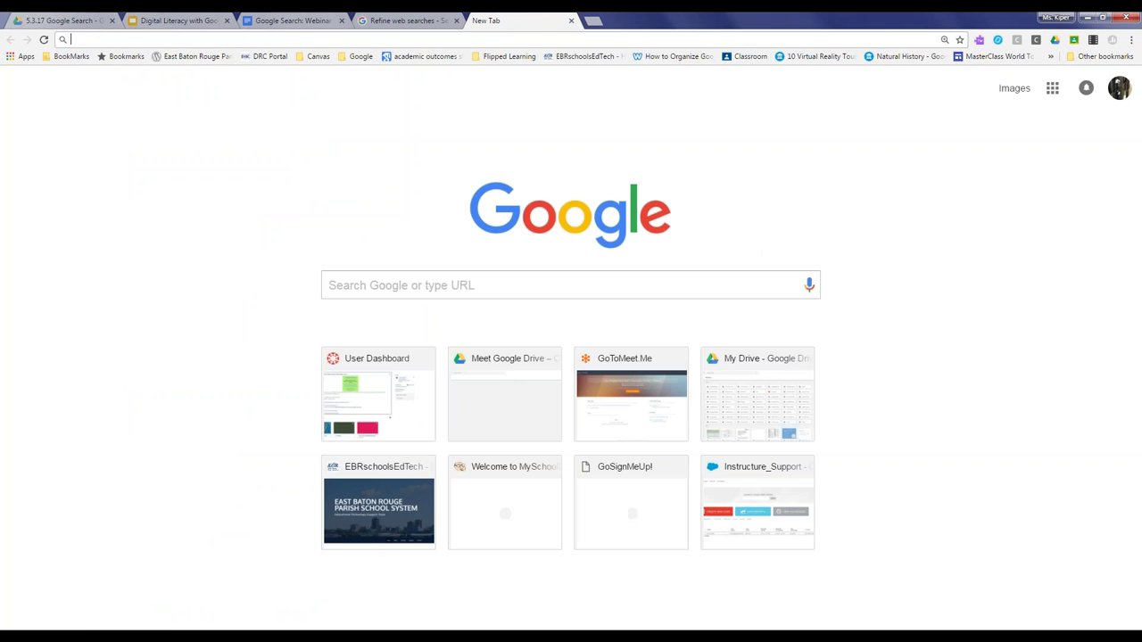
click(534, 295)
text(jagu)
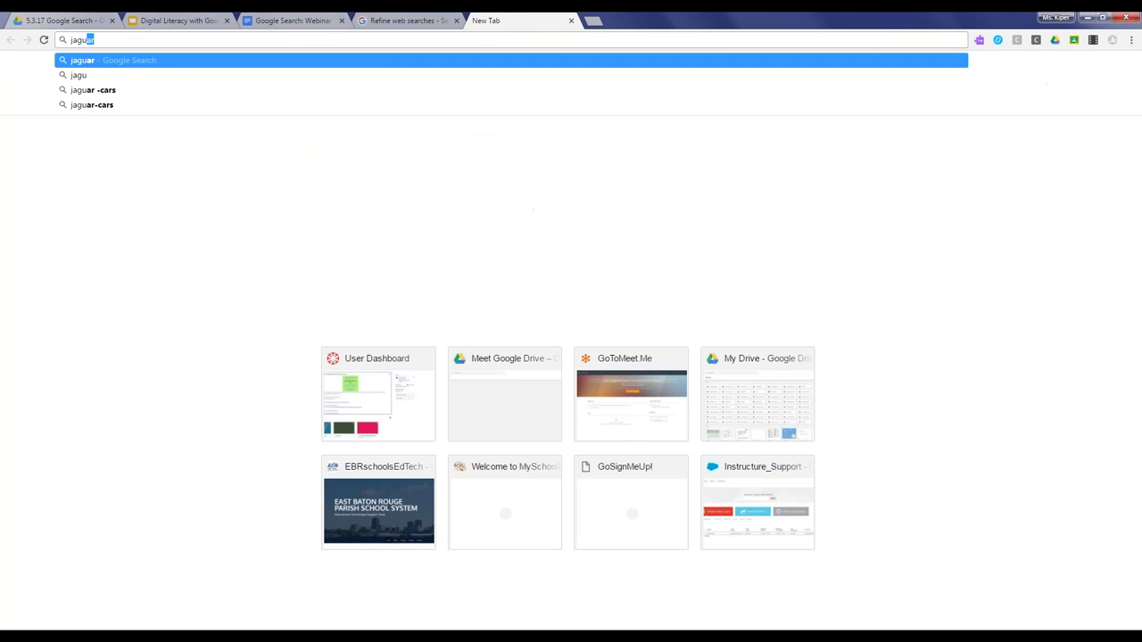
key(Return)
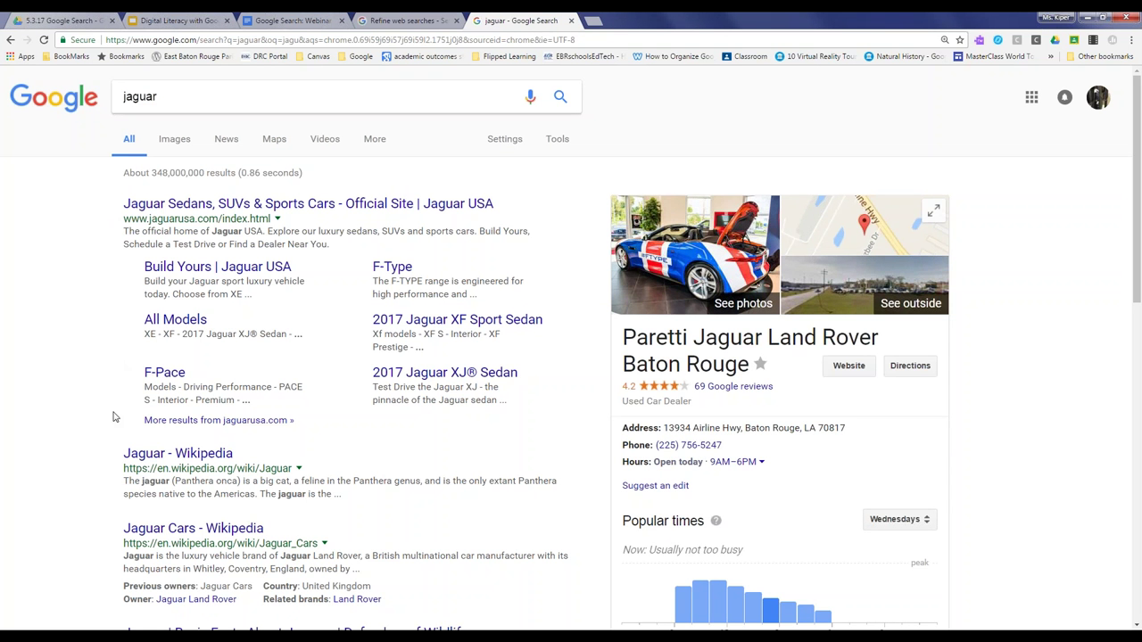
Refine the jaguar search to exclude the word car by using the query "jaguar -car"
click(189, 95)
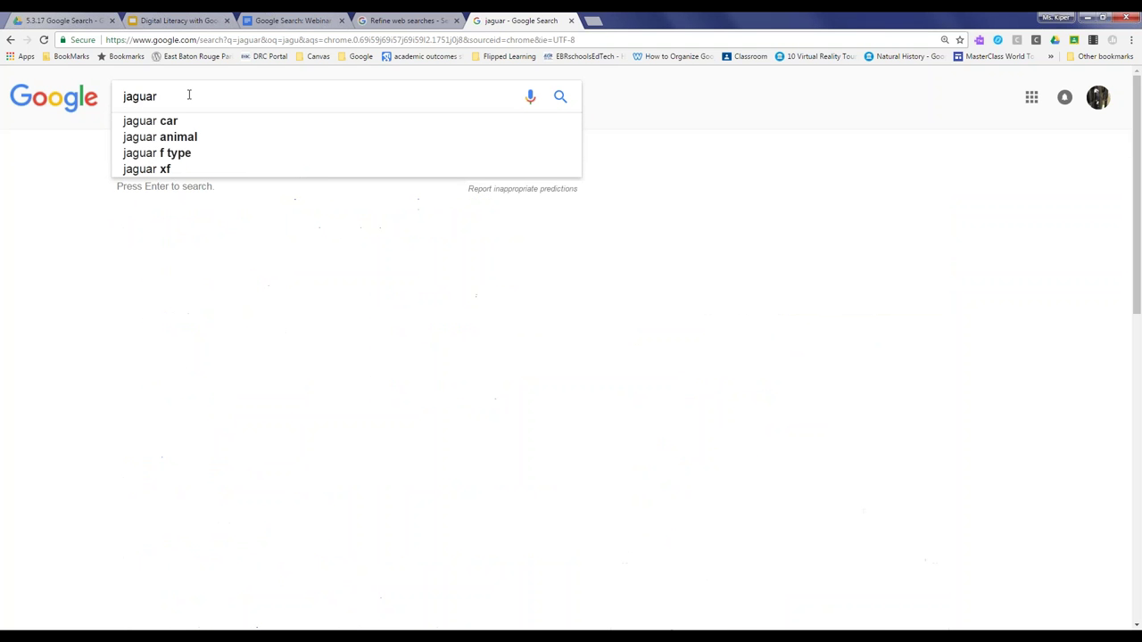
text(-car)
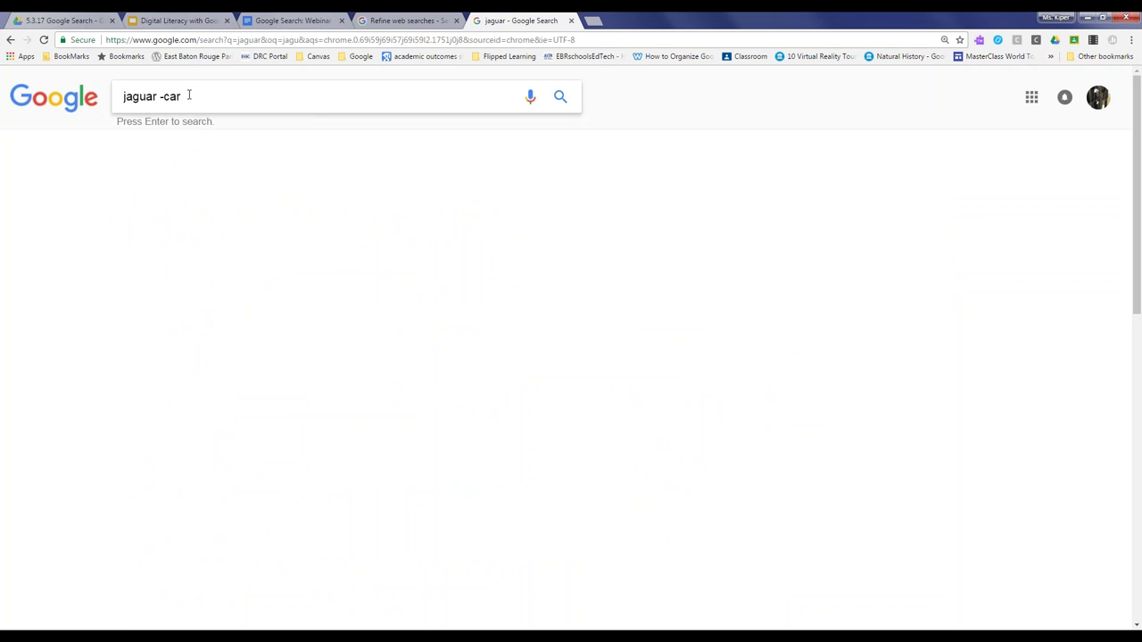
key(Return)
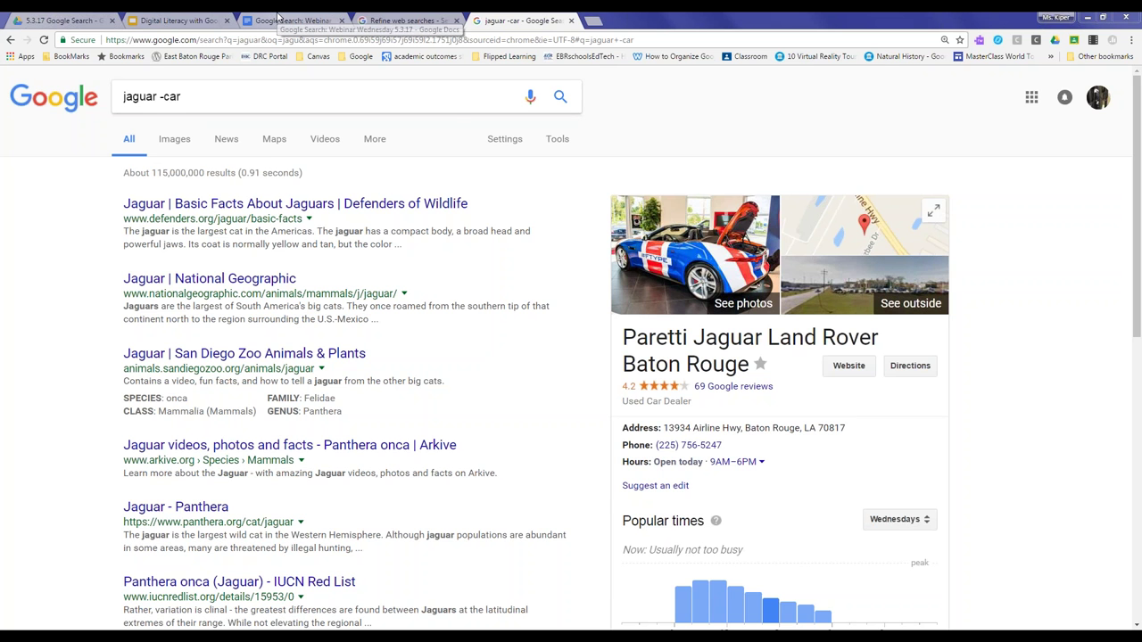
Copy the exact-match example "tallest building", including its quotation marks, from the "Refine web searches" help page
click(277, 17)
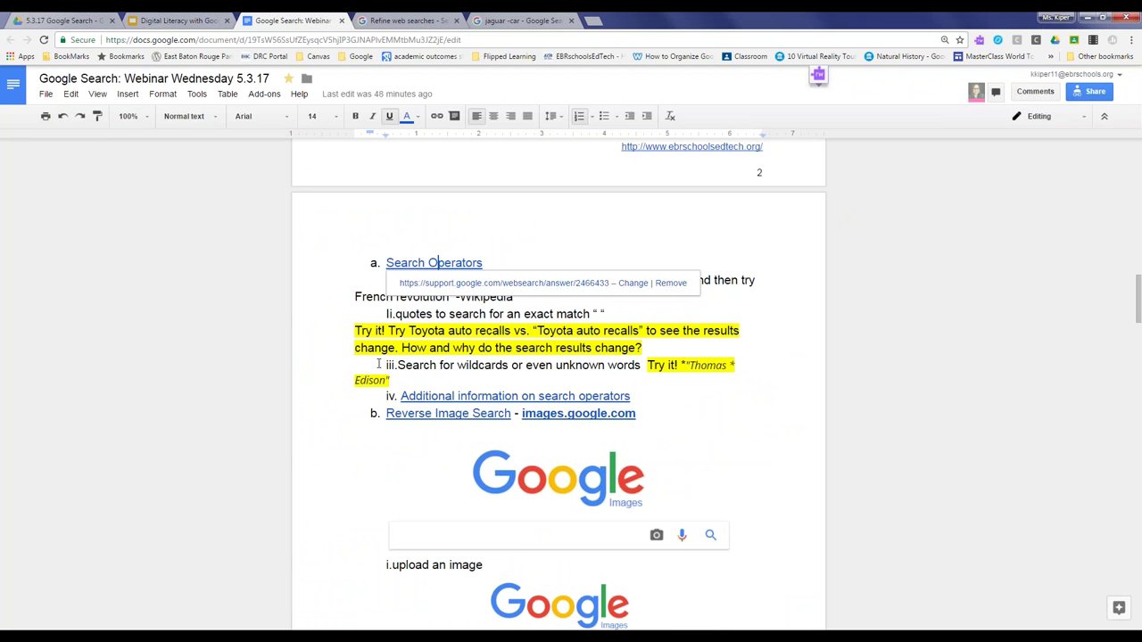
click(410, 19)
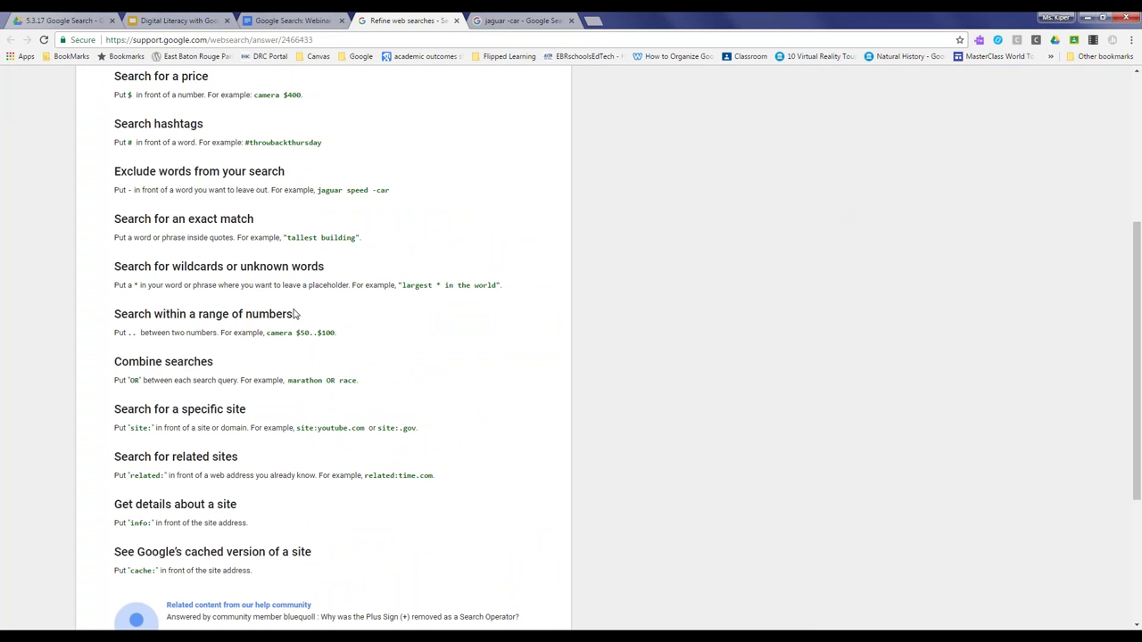
scroll(295, 314, up, 1)
scroll(302, 313, down, 2)
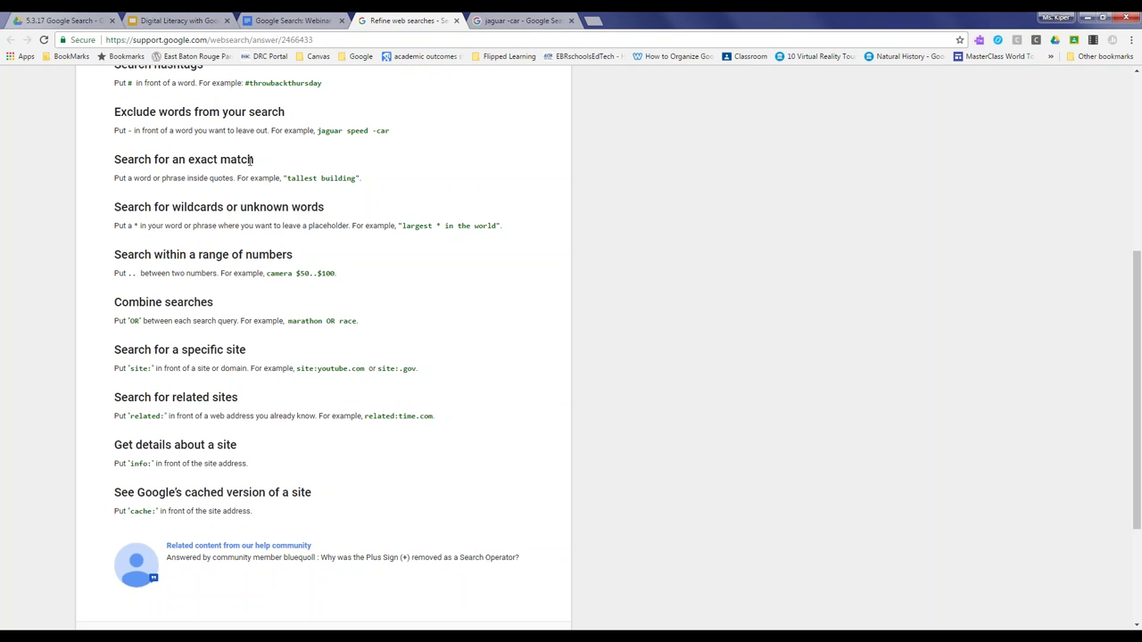
drag(284, 178, 358, 176)
right_click(359, 178)
click(362, 188)
Replace the jaguar query with the copied "tallest building" in quotes, run the search and skim the results
key(ctrl+Tab)
click(189, 97)
key(ctrl+a)
key(BackSpace)
right_click(143, 100)
click(160, 173)
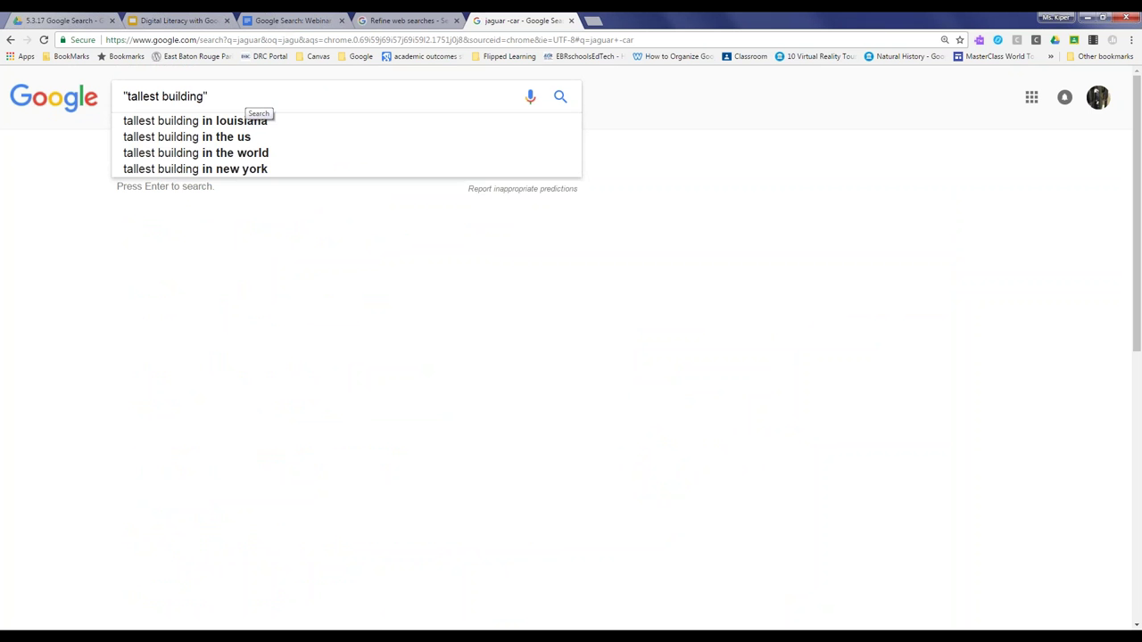
key(Return)
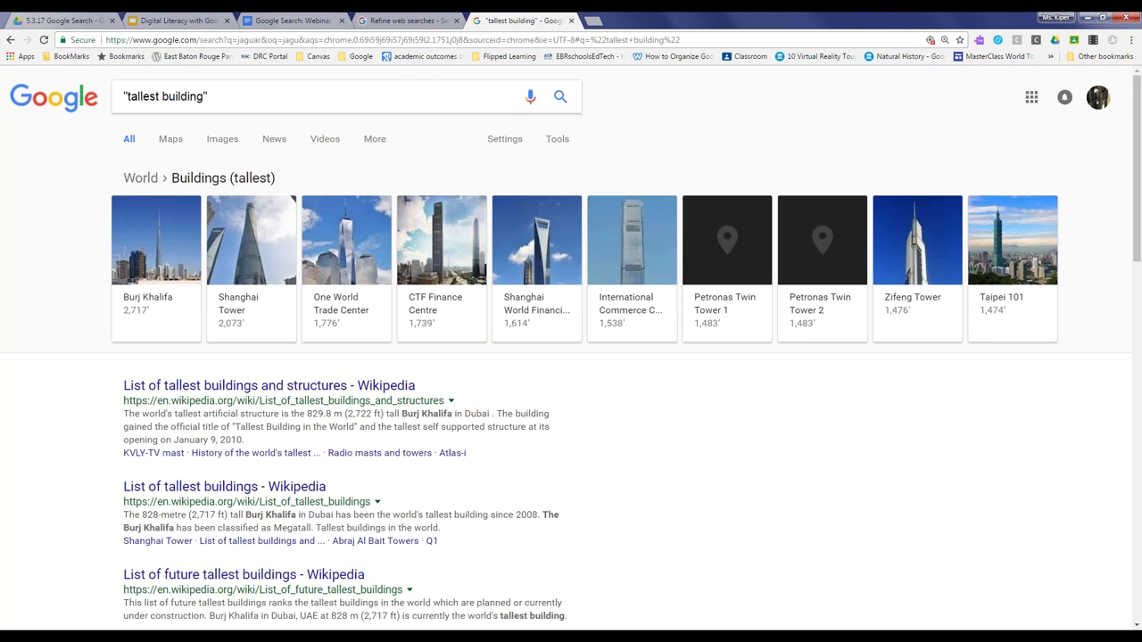
scroll(89, 313, down, 5)
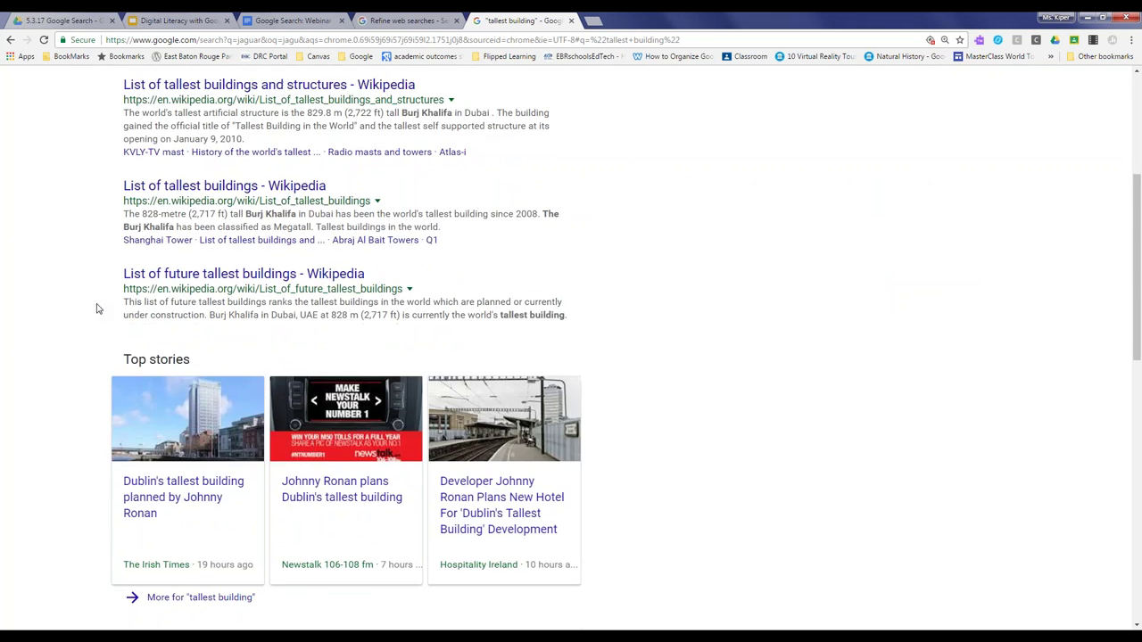
scroll(97, 309, down, 3)
scroll(97, 309, up, 8)
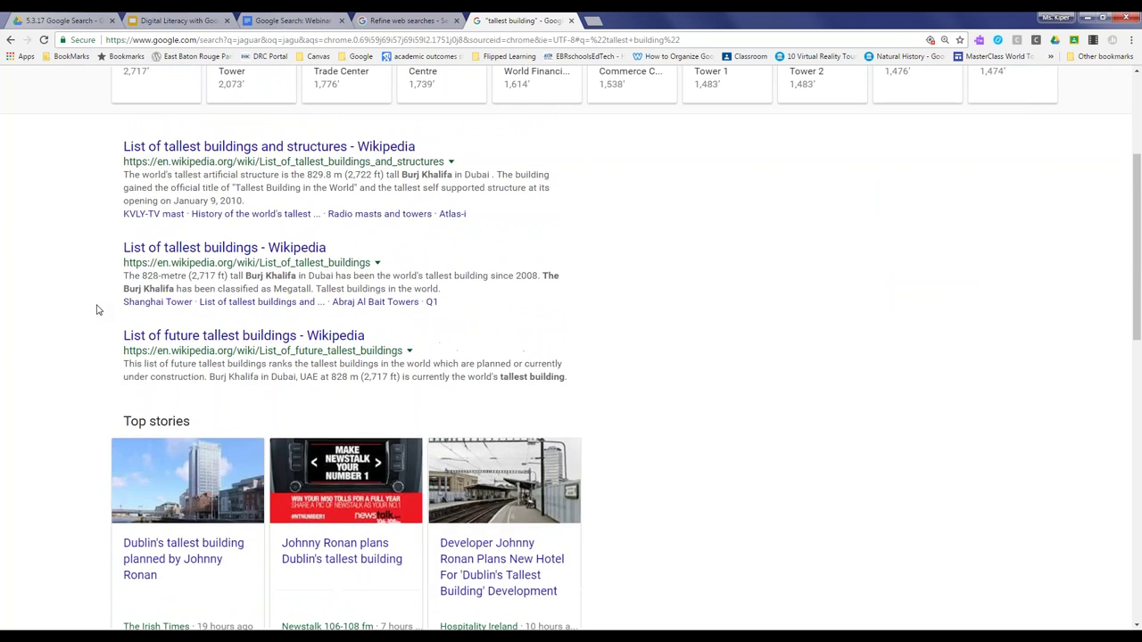
Check the Search Operators items in the webinar document and copy the wildcard example largest * in the world from the help page
click(285, 19)
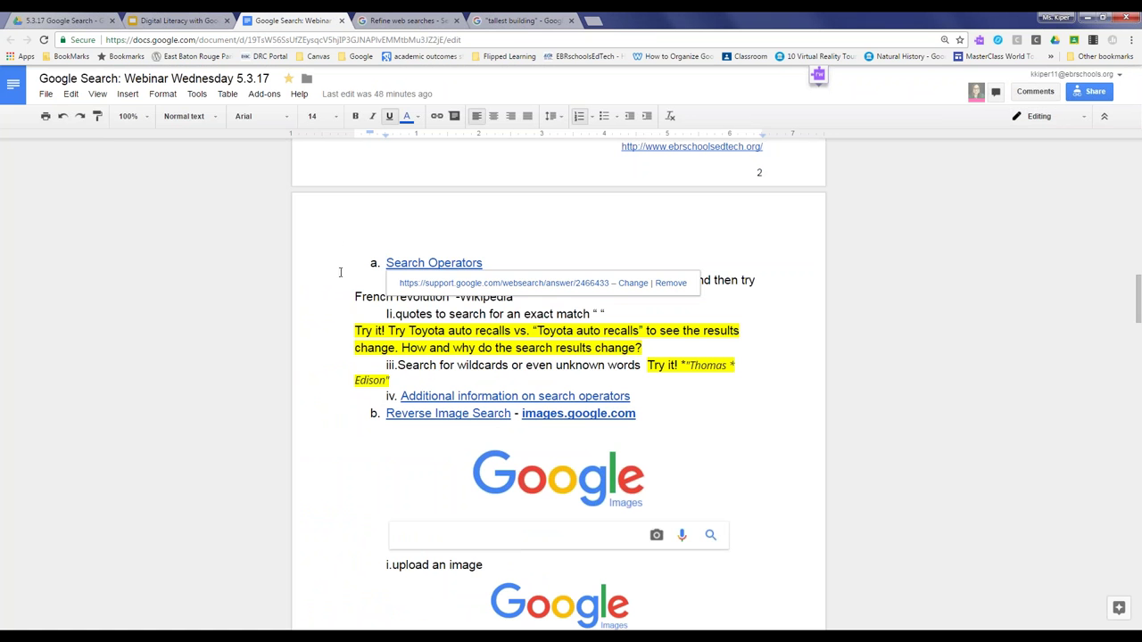
scroll(345, 262, up, 1)
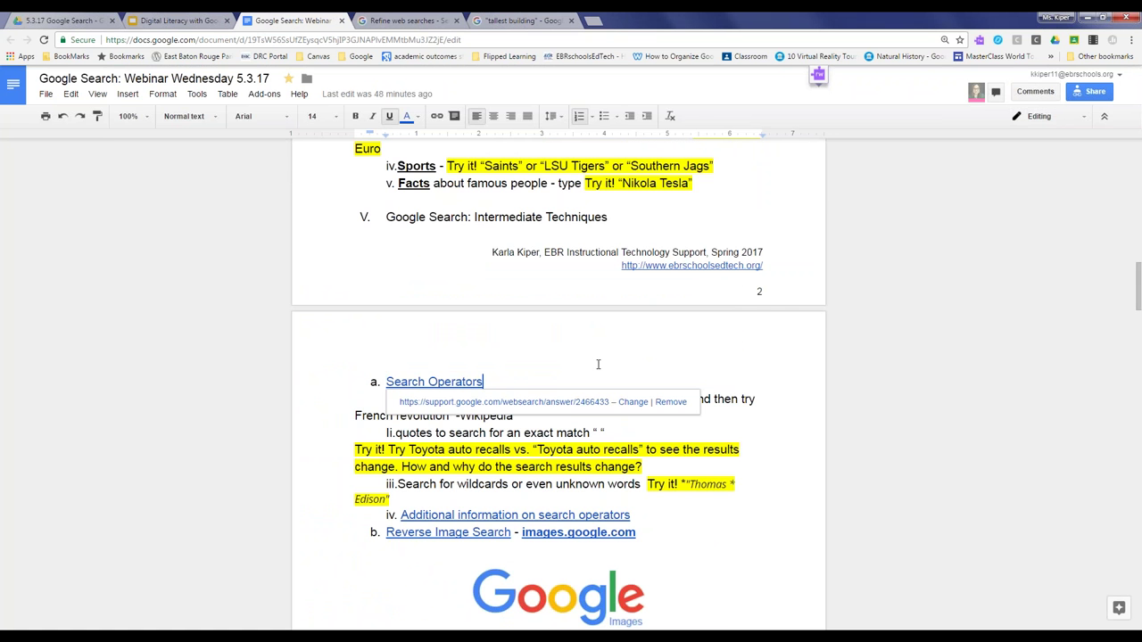
scroll(597, 364, down, 1)
click(408, 21)
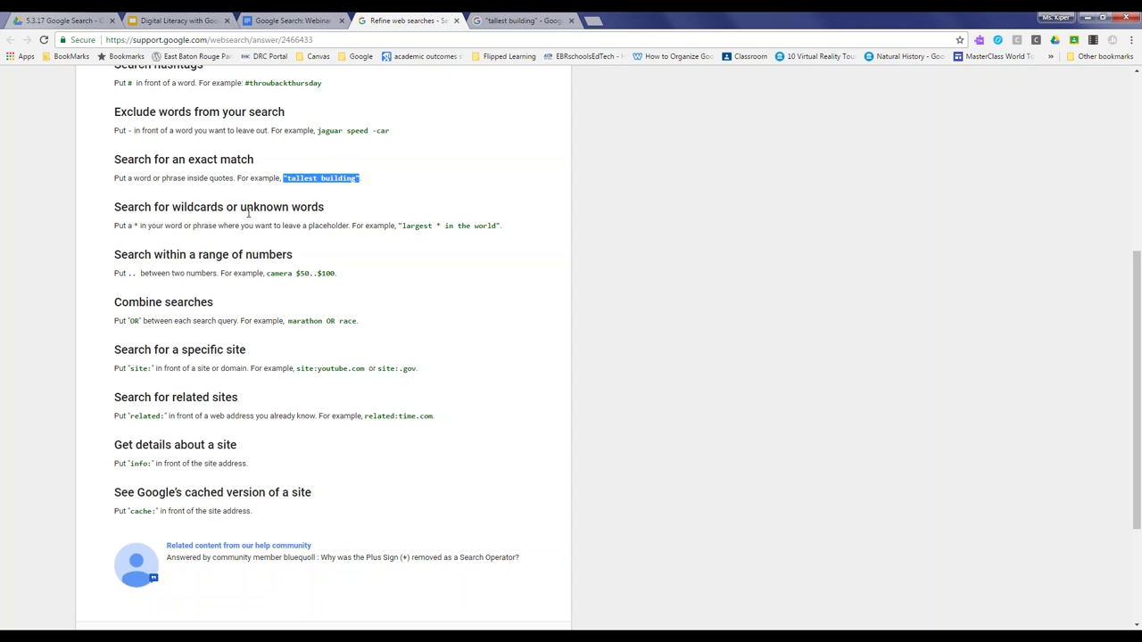
drag(403, 226, 495, 226)
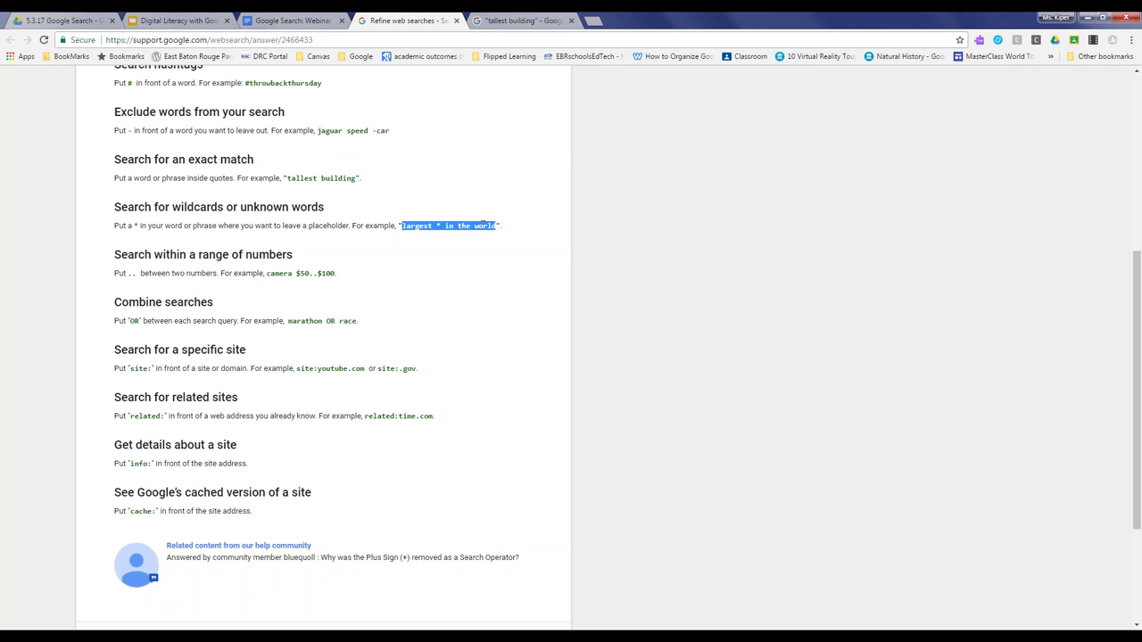
right_click(482, 227)
click(492, 235)
Replace the "tallest building" query with the copied largest * in the world and run the search
click(519, 19)
click(292, 94)
key(BackSpace)
key(BackSpace)
key(BackSpace)
key(BackSpace)
key(BackSpace)
key(BackSpace)
key(BackSpace)
key(BackSpace)
key(BackSpace)
key(BackSpace)
key(BackSpace)
key(BackSpace)
key(BackSpace)
key(BackSpace)
key(BackSpace)
key(BackSpace)
key(BackSpace)
key(BackSpace)
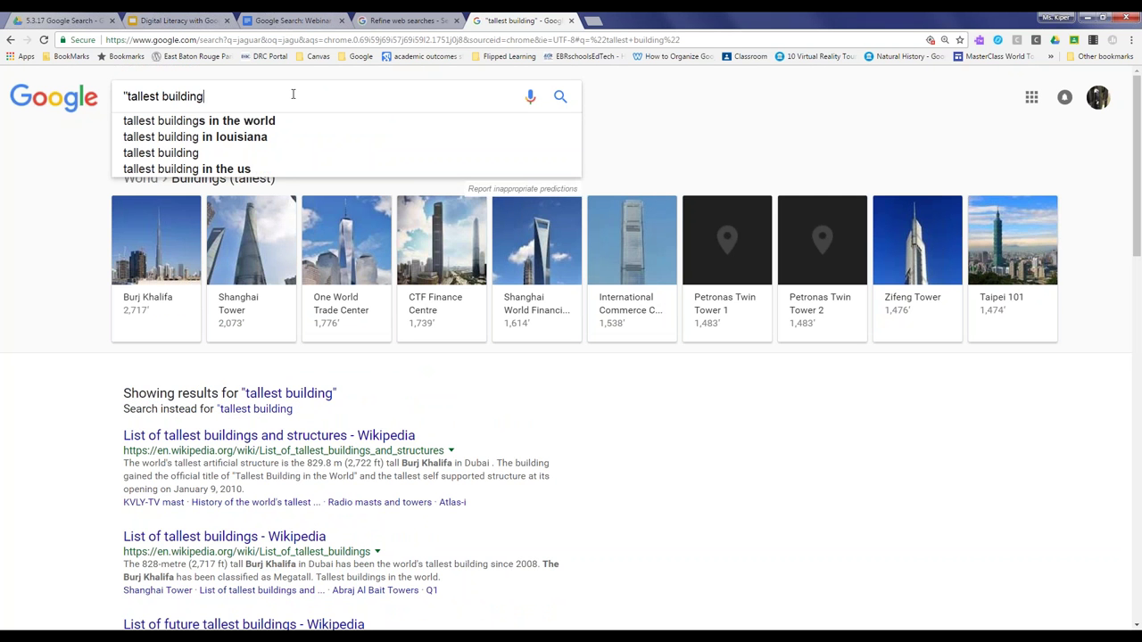
right_click(293, 93)
click(322, 167)
key(Return)
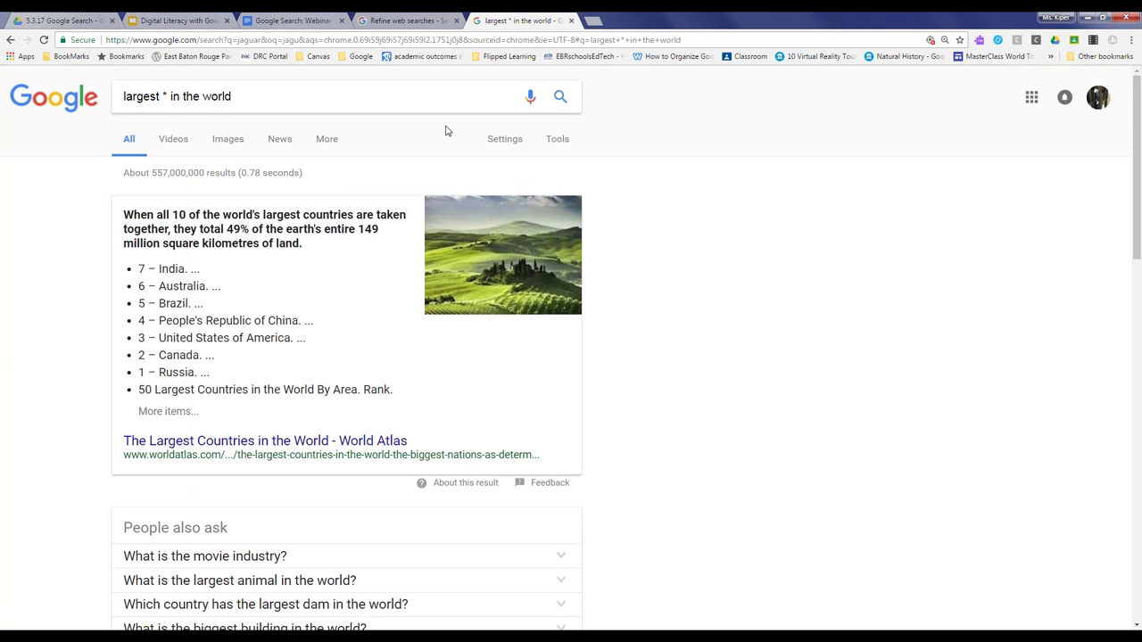
Look through the wildcard search results, from the featured answer down to the lists of largest lakes, deserts and animals
scroll(116, 280, down, 4)
scroll(116, 279, down, 7)
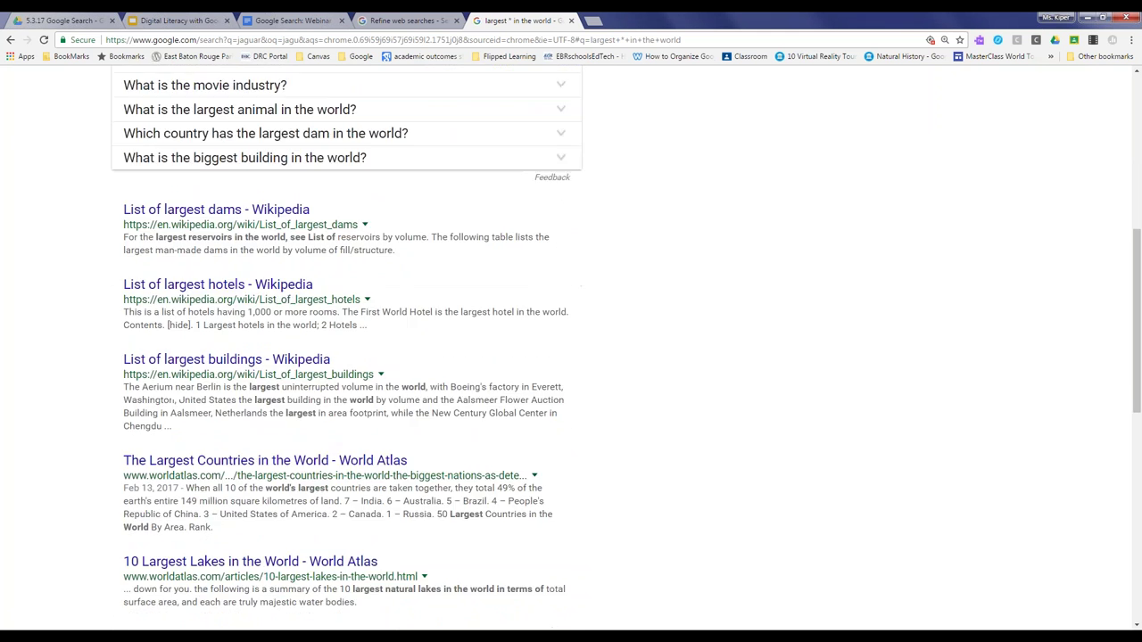
scroll(116, 277, up, 9)
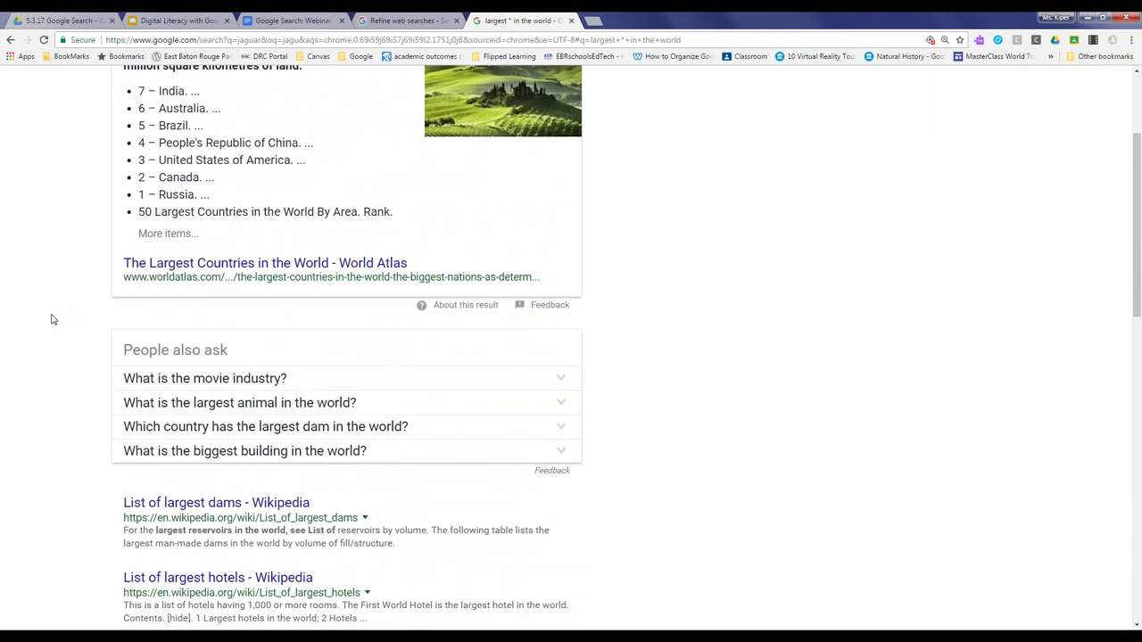
scroll(143, 191, up, 2)
scroll(134, 232, down, 4)
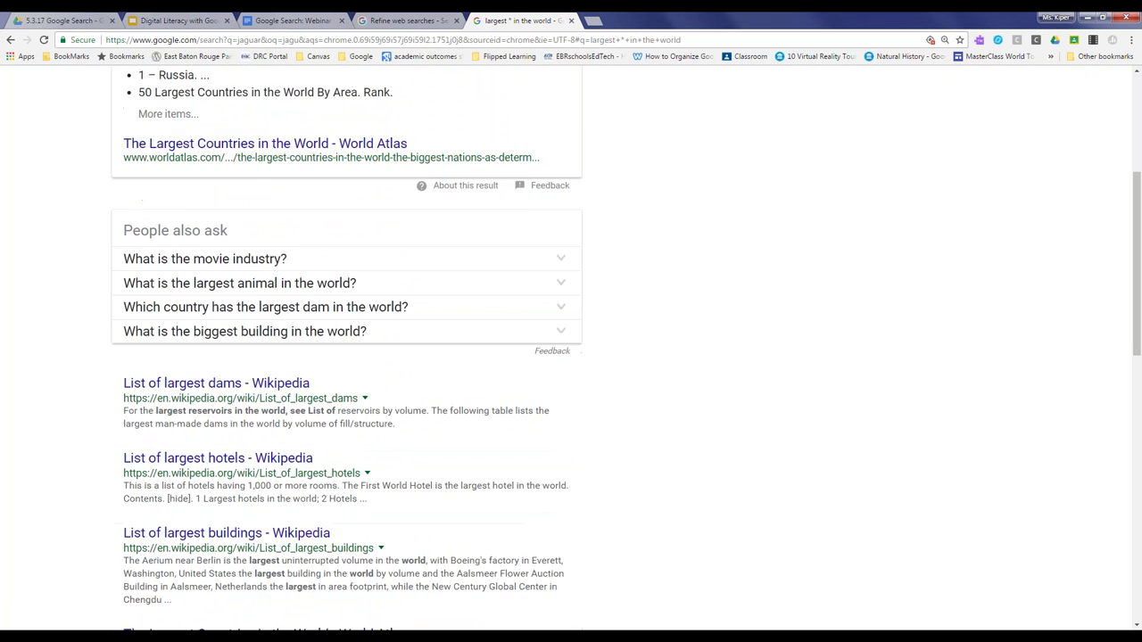
scroll(95, 375, down, 2)
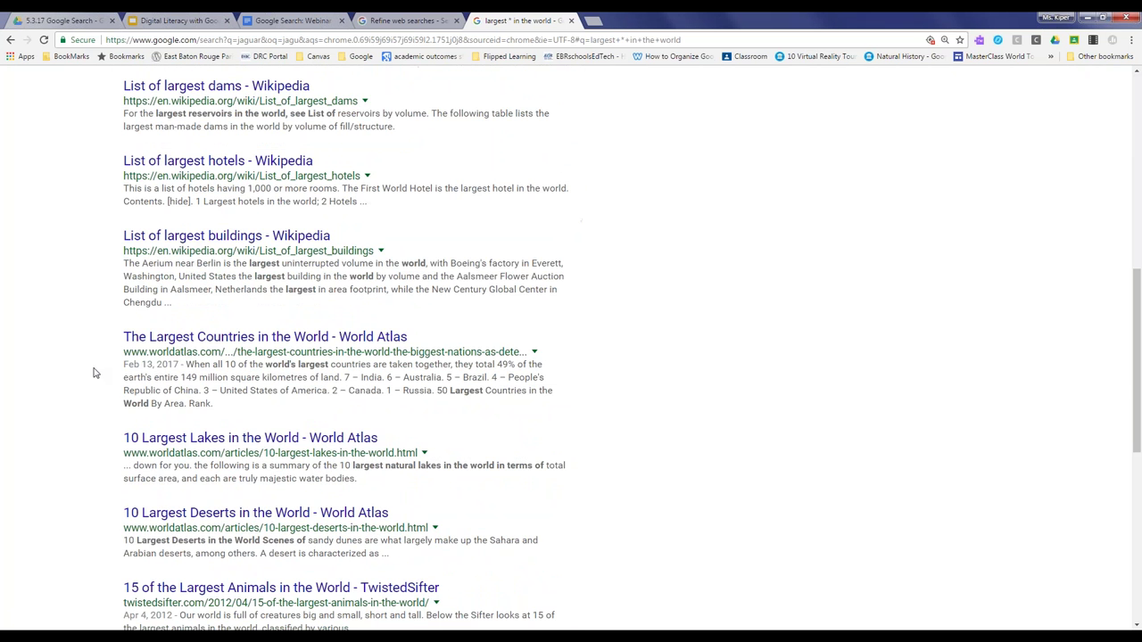
scroll(94, 375, down, 1)
scroll(94, 374, up, 8)
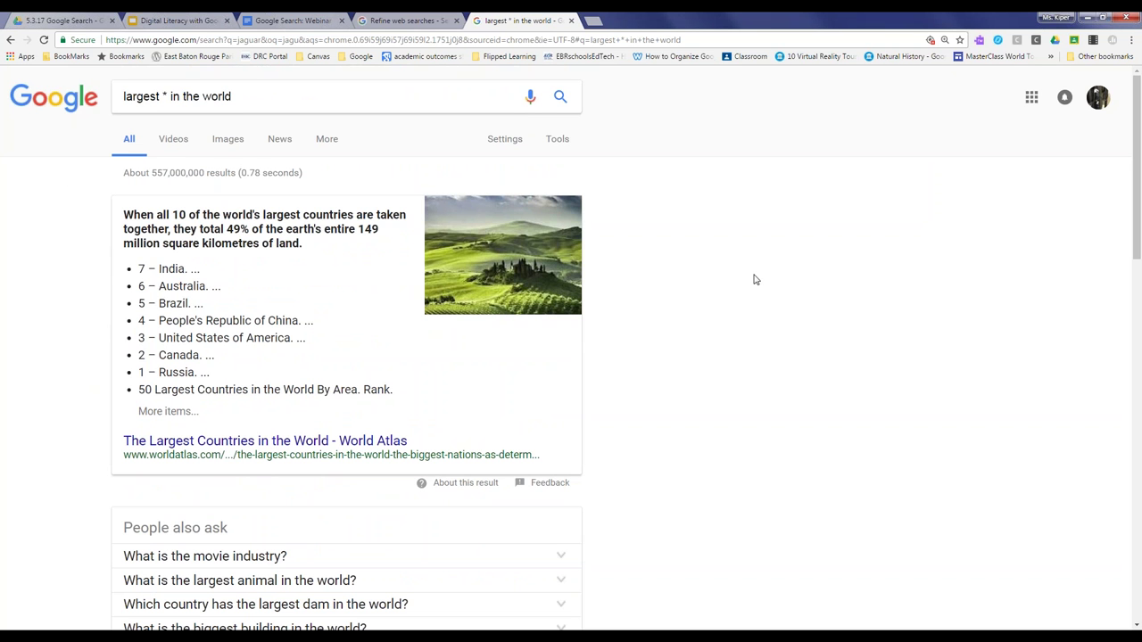
Close the wildcard results tab and search Google for site:whitehouse.gov in a new tab
click(571, 19)
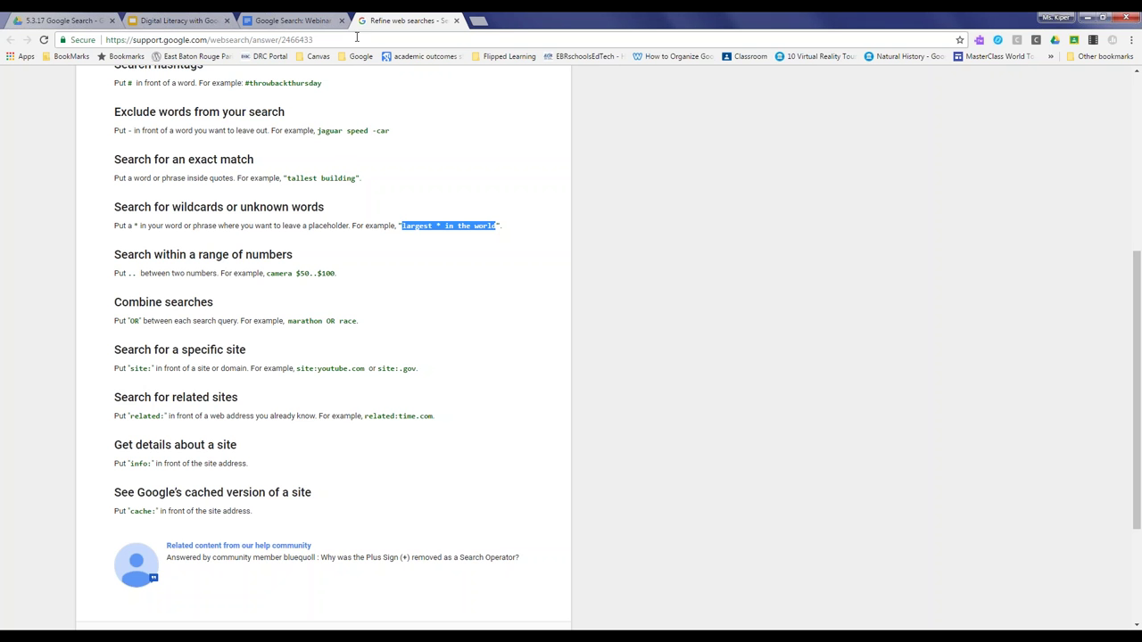
click(480, 20)
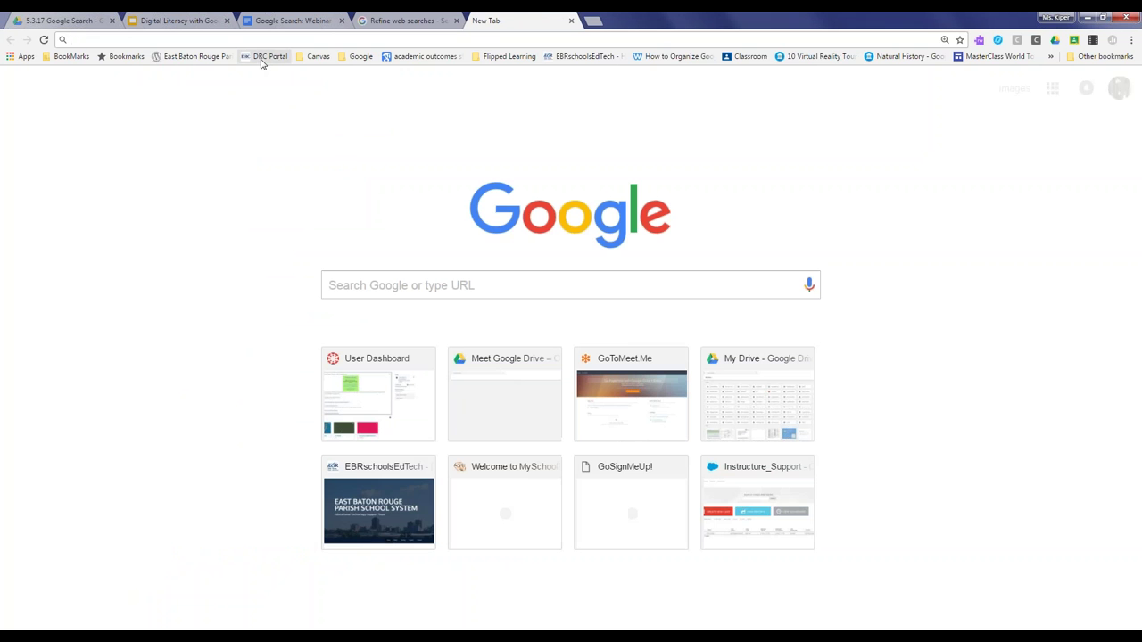
text(site)
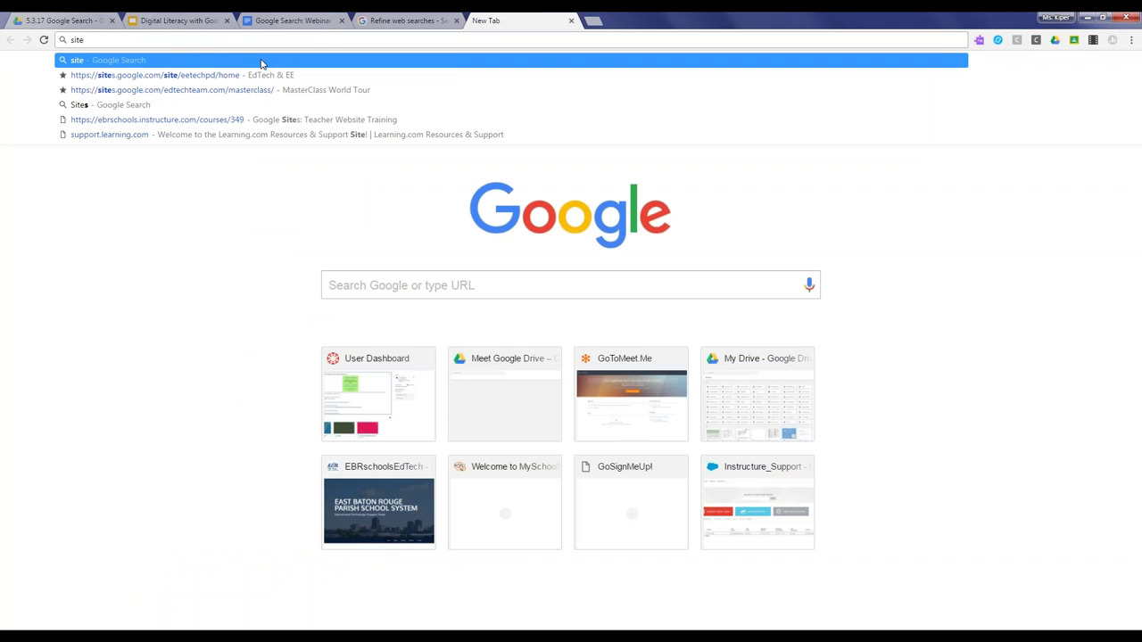
text(:w)
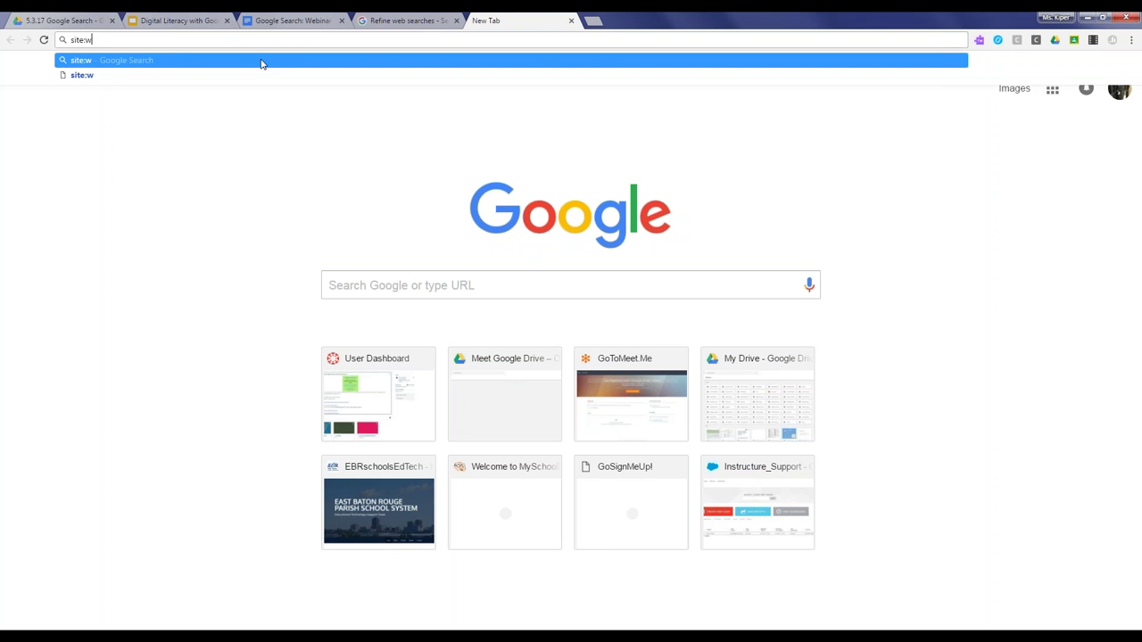
text(hitehouse.gov)
key(Return)
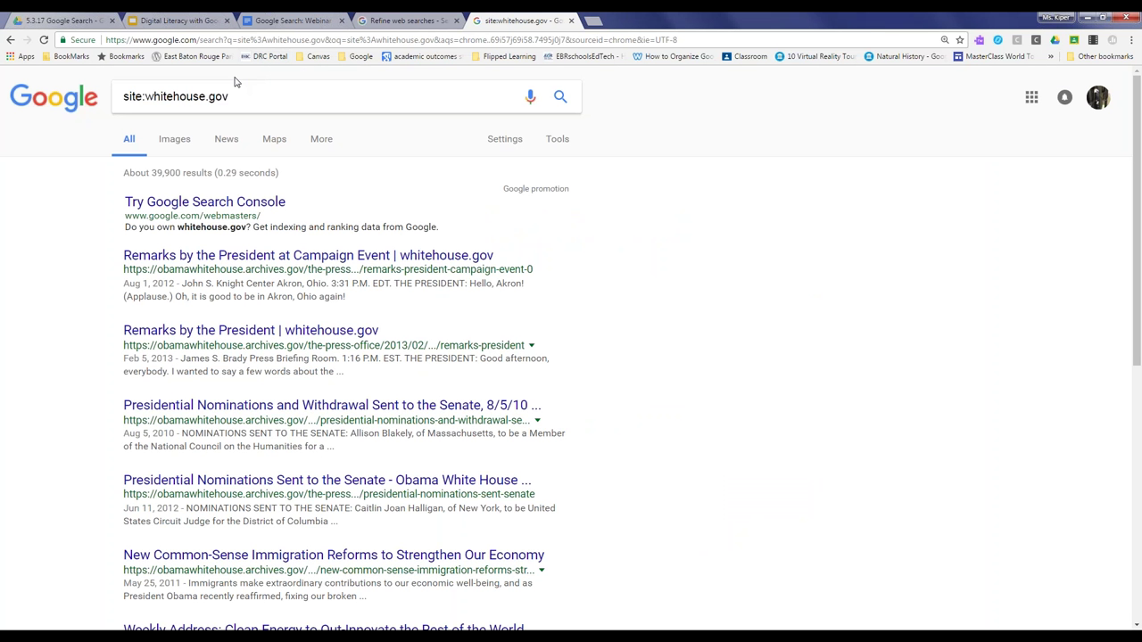
Skim the whitehouse.gov results, open "Remarks by the President at Campaign Event" and go to that site's home page
scroll(69, 283, down, 1)
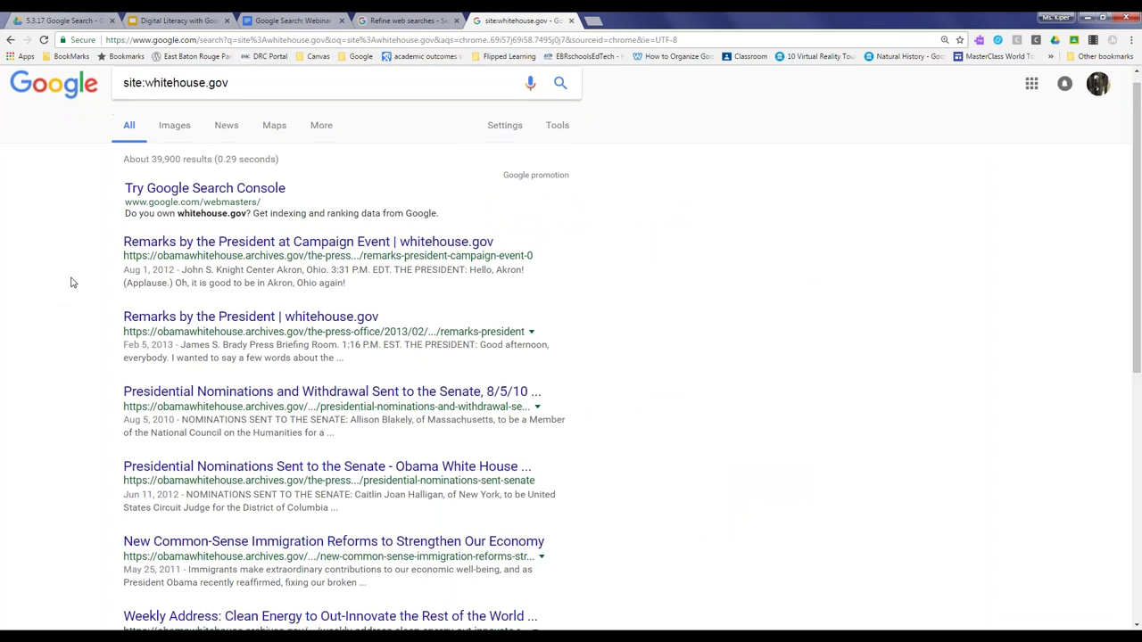
scroll(99, 153, down, 2)
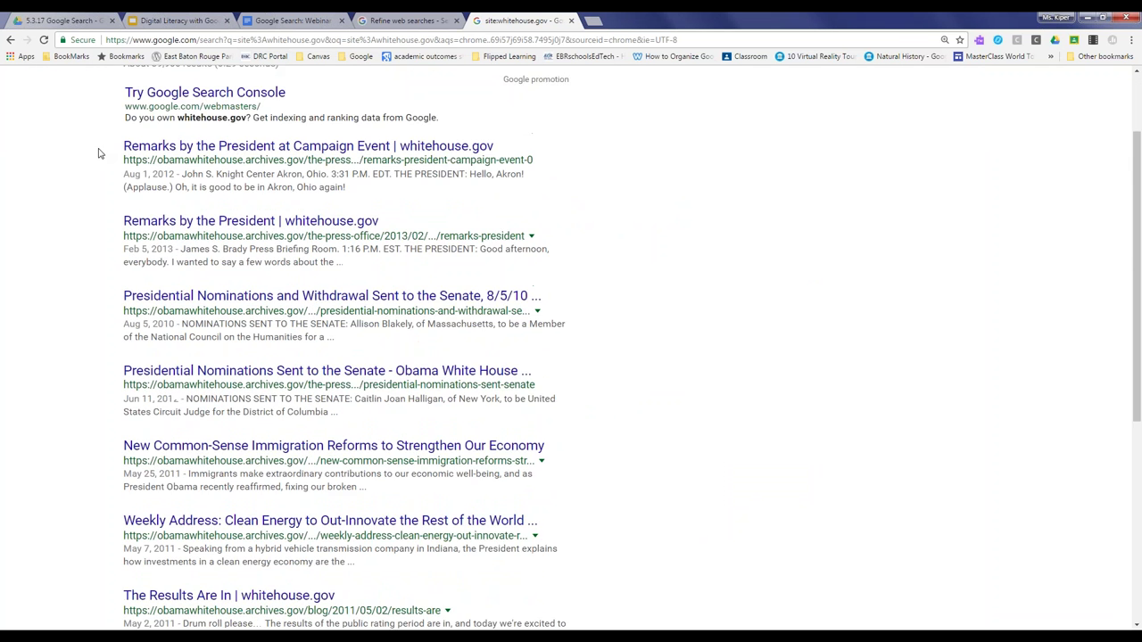
scroll(46, 401, down, 3)
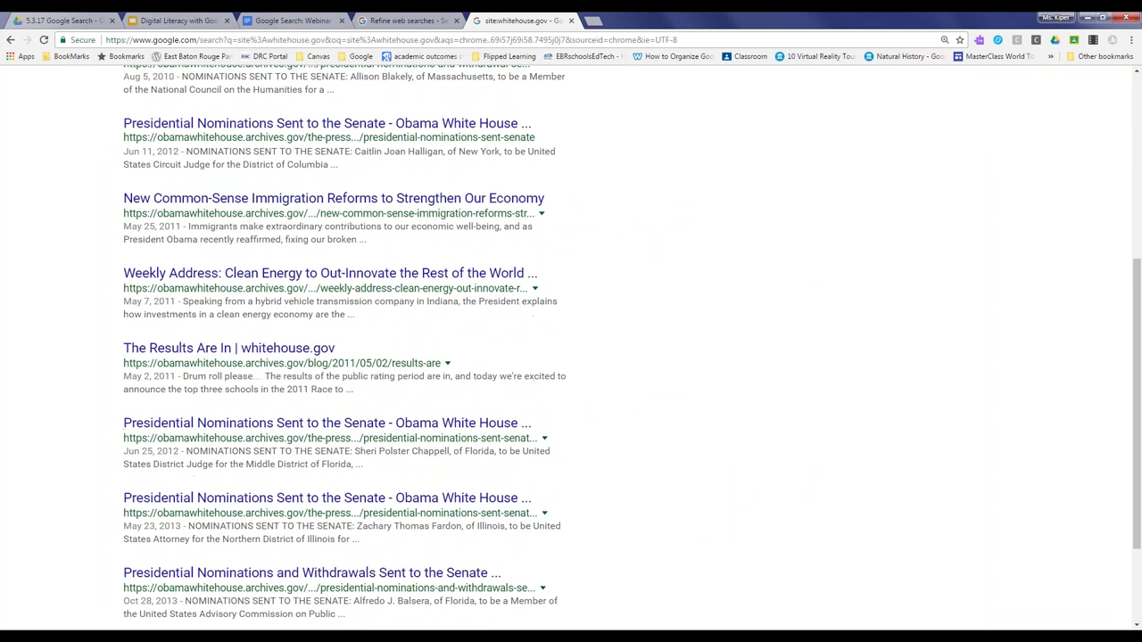
scroll(217, 464, up, 3)
scroll(265, 183, up, 2)
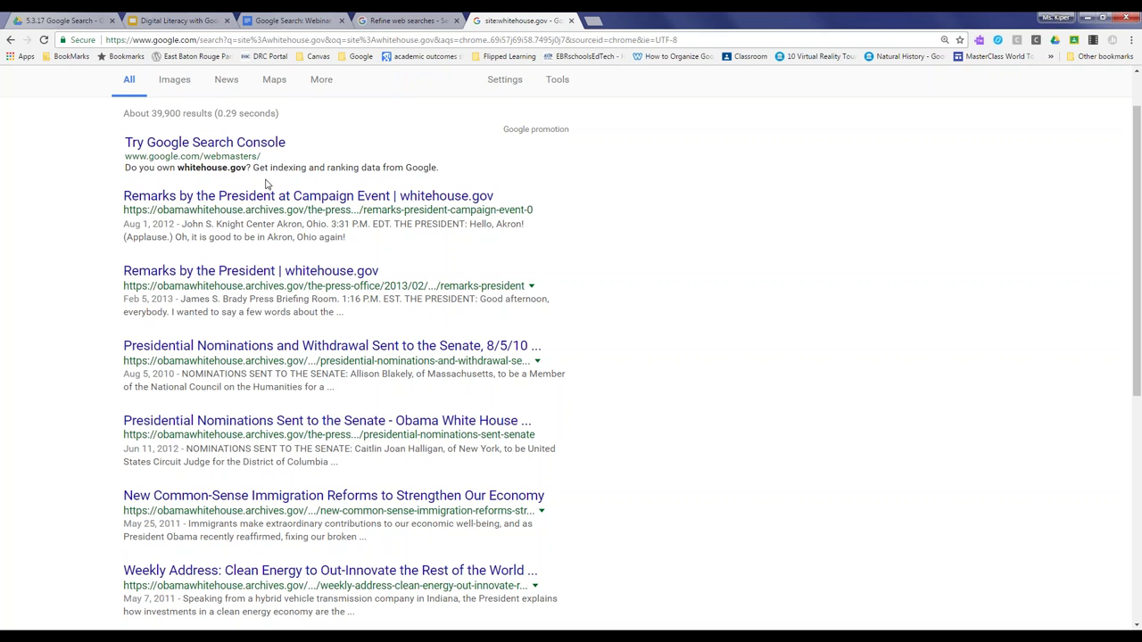
click(210, 197)
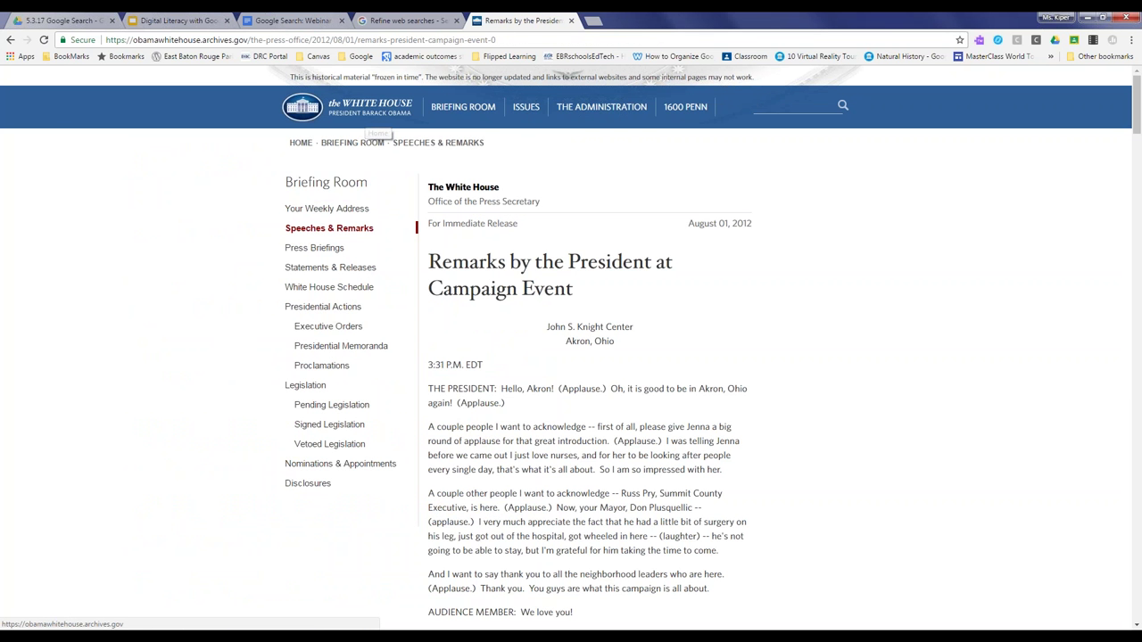
click(349, 109)
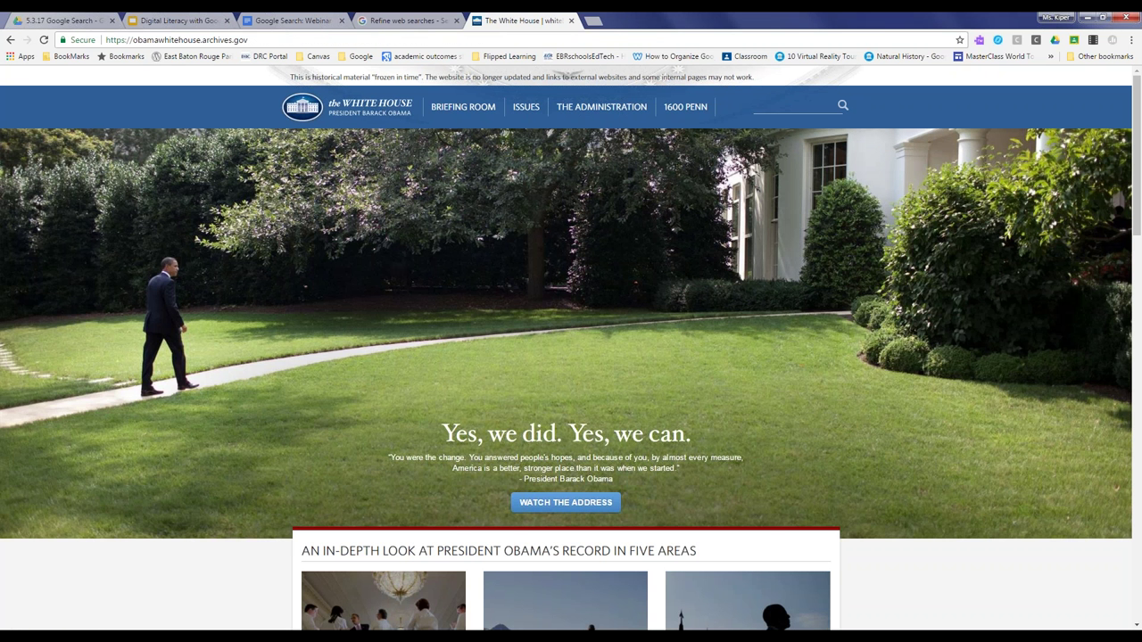
Close the White House tab, check the webinar document and review the remaining operators at the end of the help page
click(574, 21)
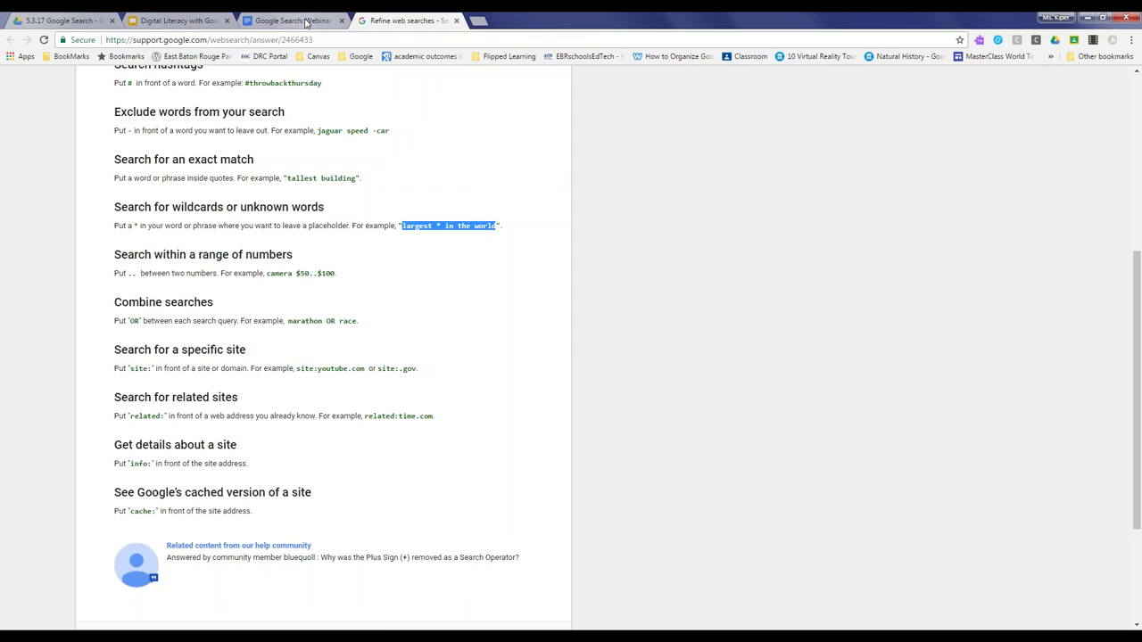
click(307, 21)
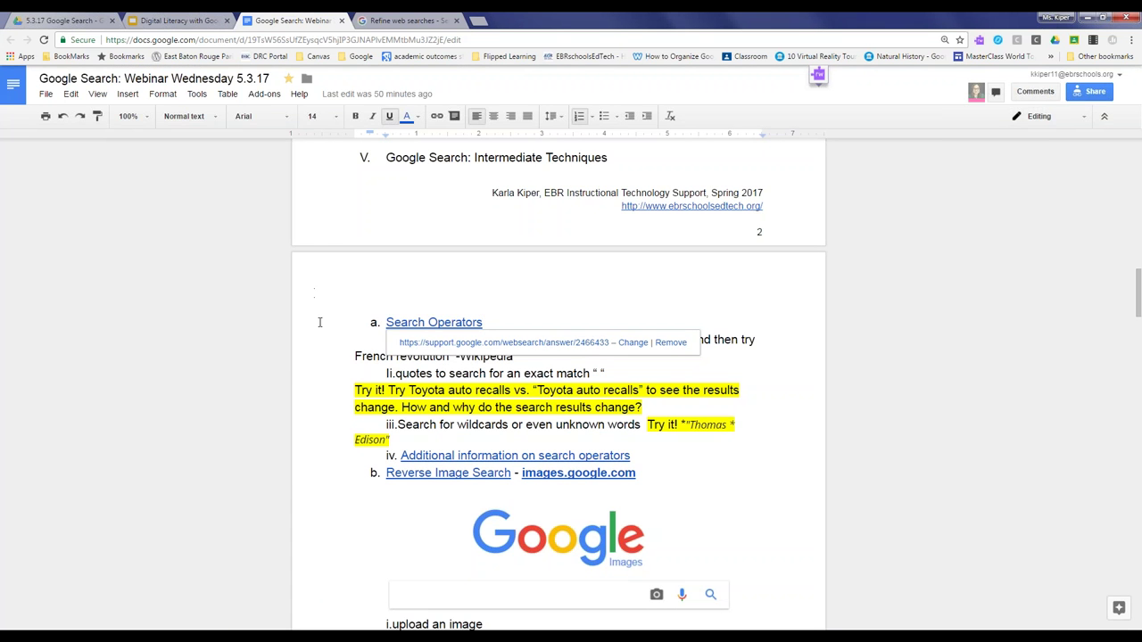
key(ctrl+Tab)
scroll(432, 317, down, 1)
scroll(432, 318, down, 1)
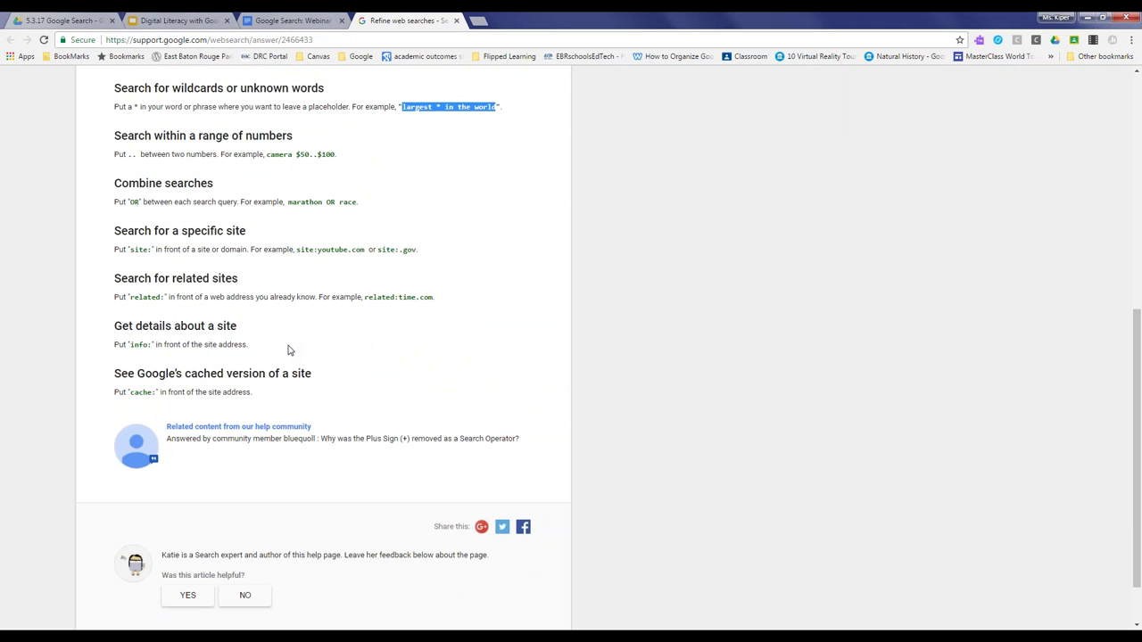
Finish reviewing the search operators help page and search Google for info:ebrschools.org in a new tab
scroll(268, 322, down, 1)
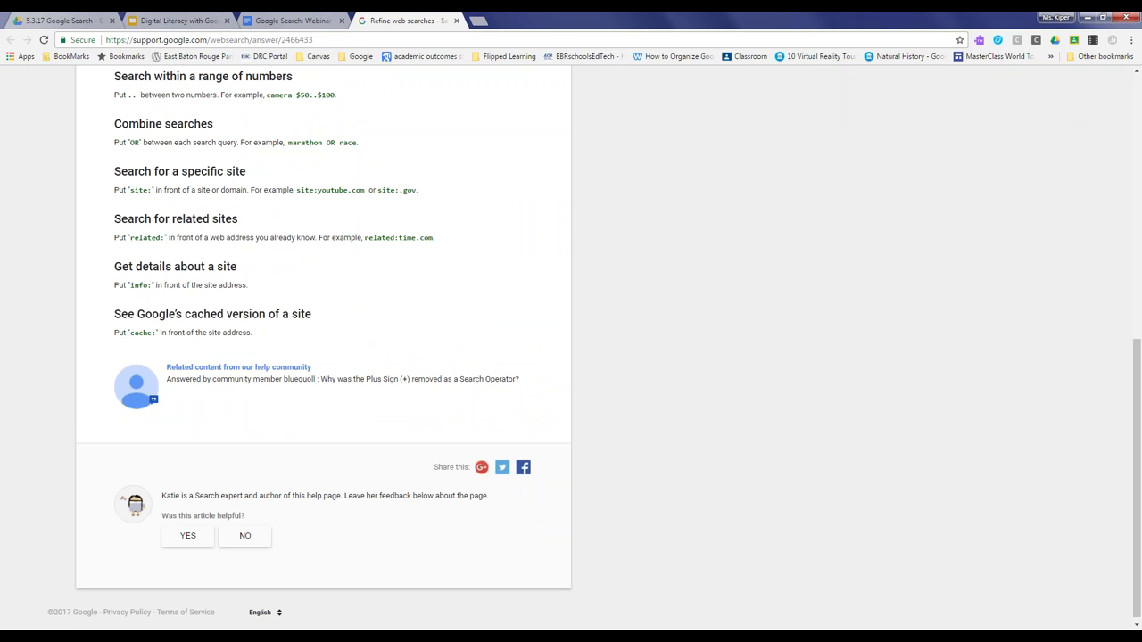
click(61, 20)
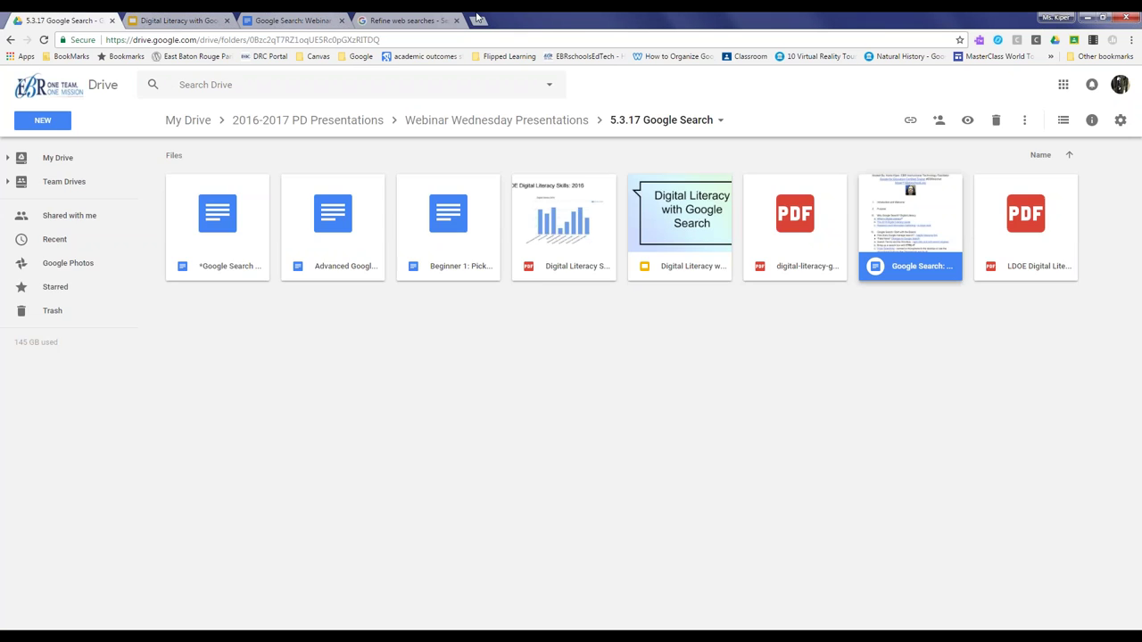
click(479, 20)
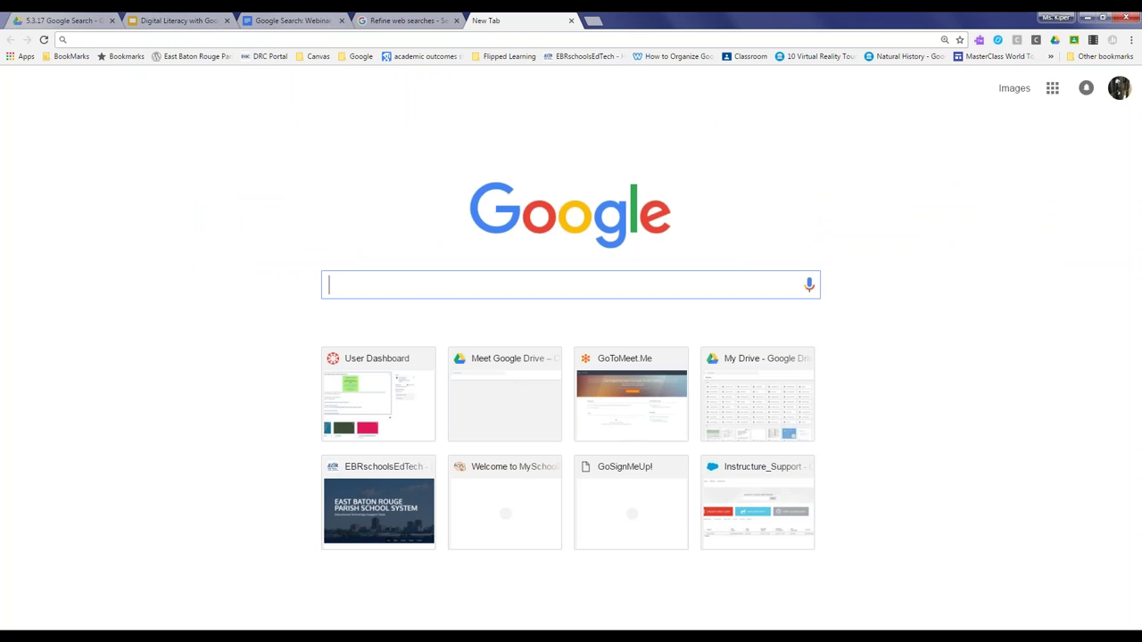
text(info)
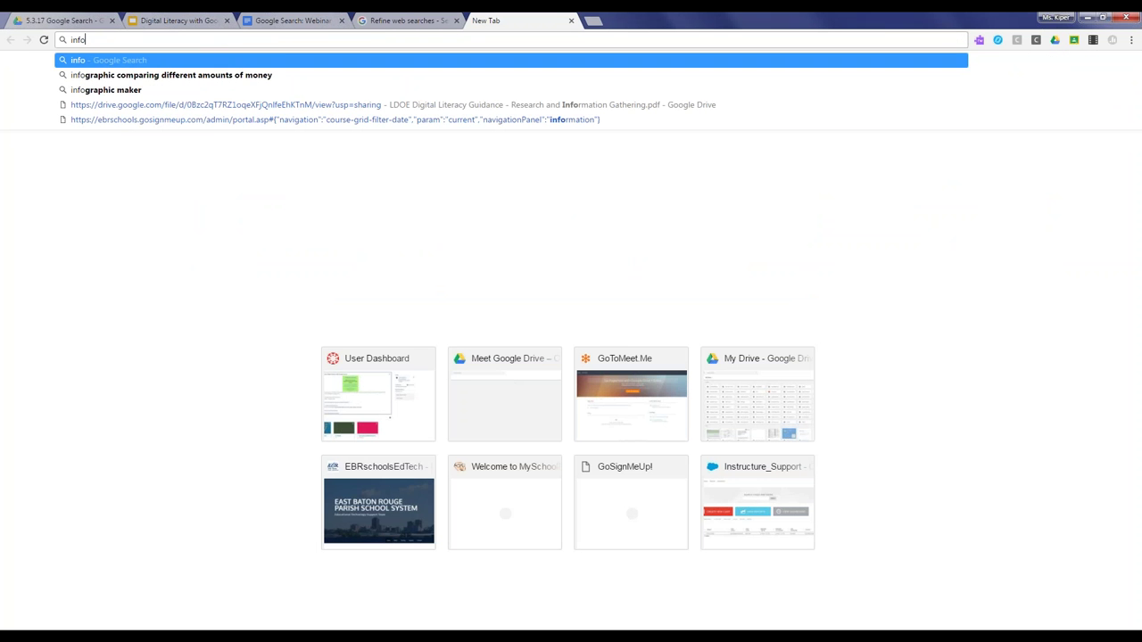
text(:ebrschools.org)
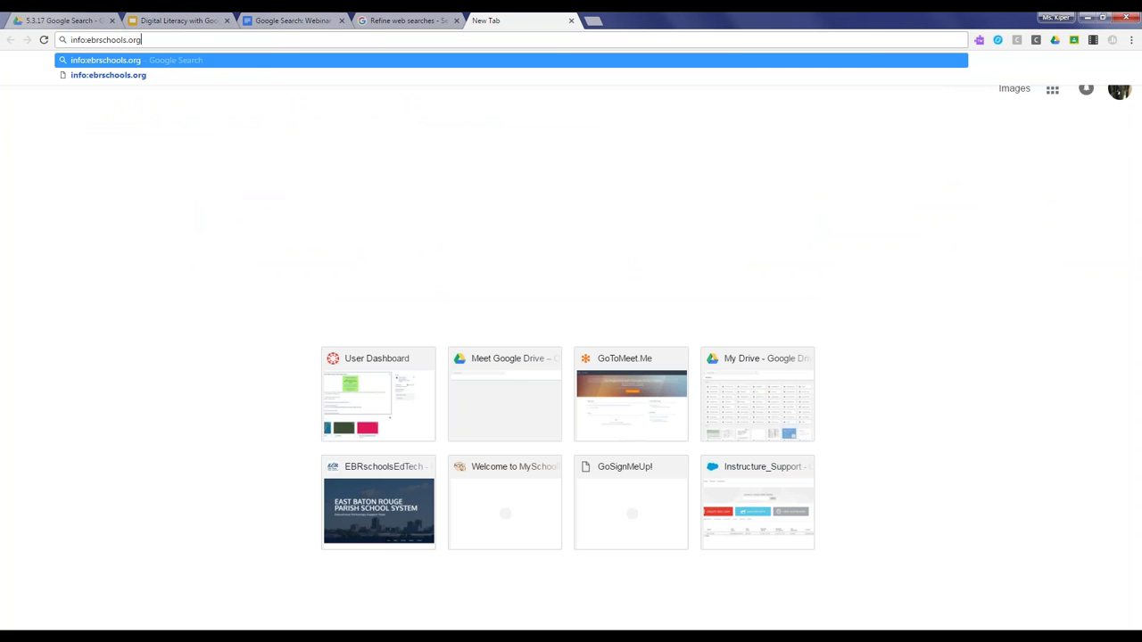
key(Return)
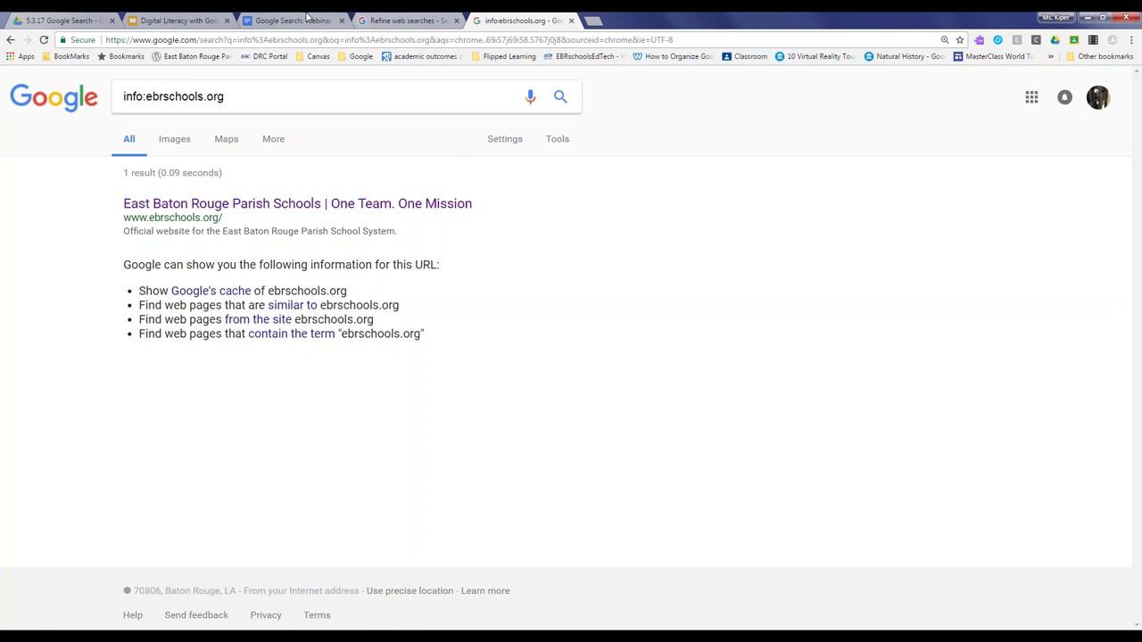
Return to the webinar document and open the help page linked from "Reverse Image Search" under Intermediate Techniques
click(306, 18)
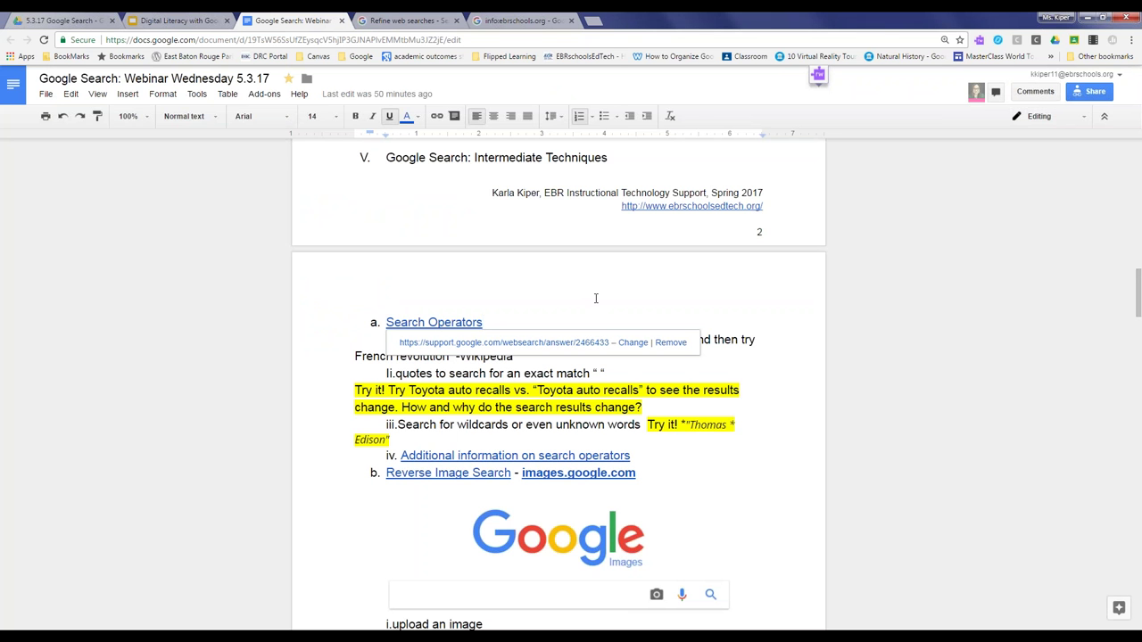
scroll(701, 386, down, 1)
scroll(702, 386, down, 1)
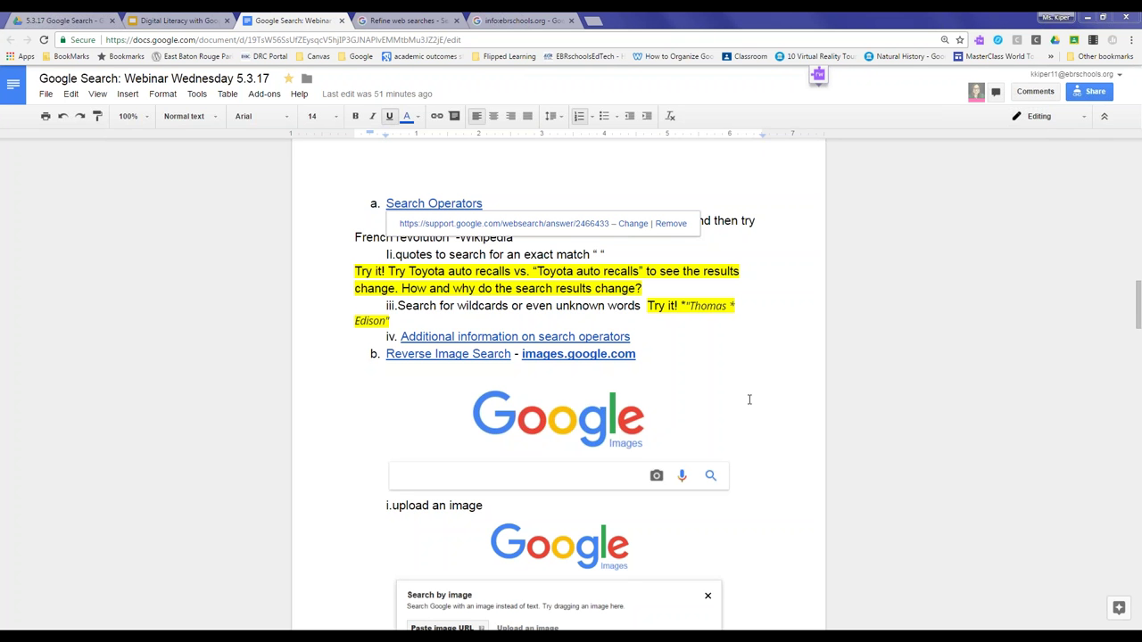
click(750, 401)
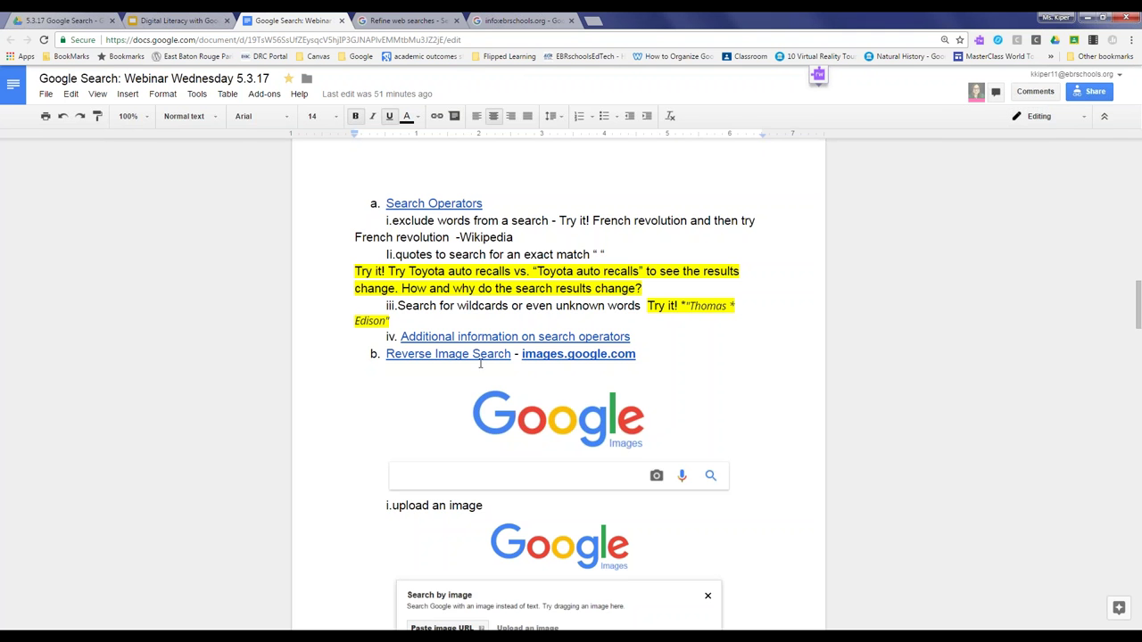
scroll(364, 383, down, 3)
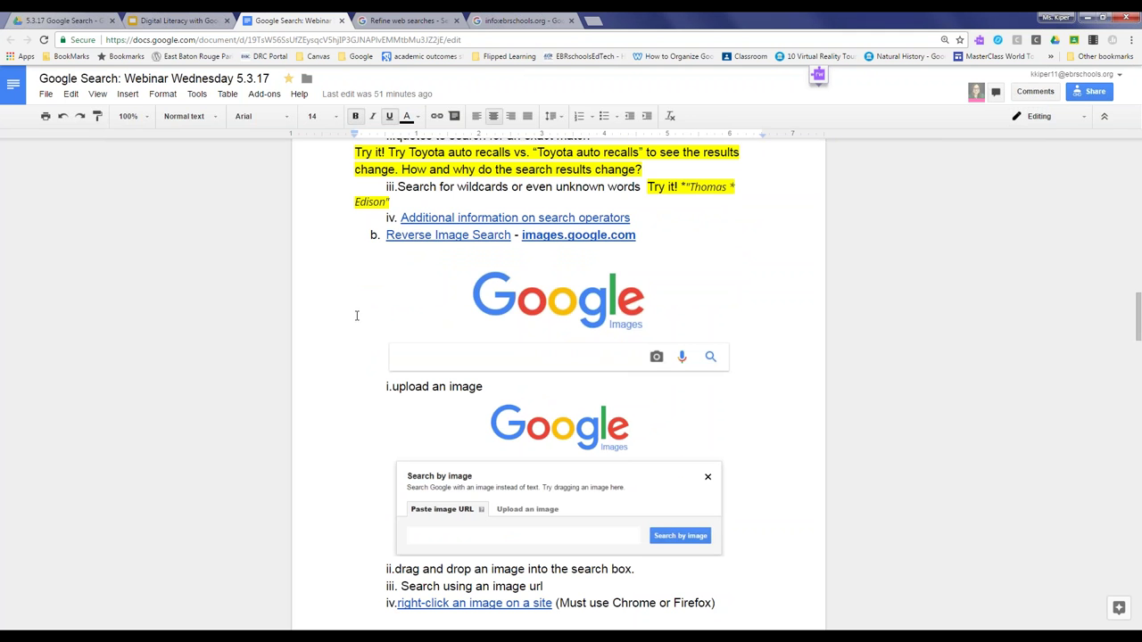
click(457, 236)
click(425, 257)
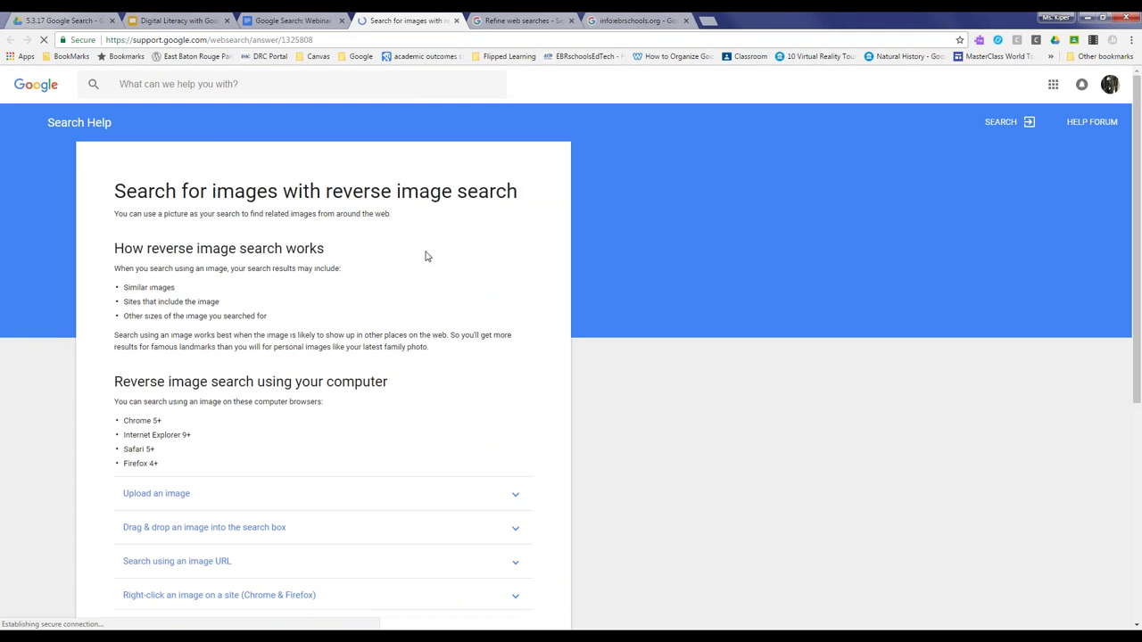
Go back to the webinar document and open its images.google.com link
click(296, 20)
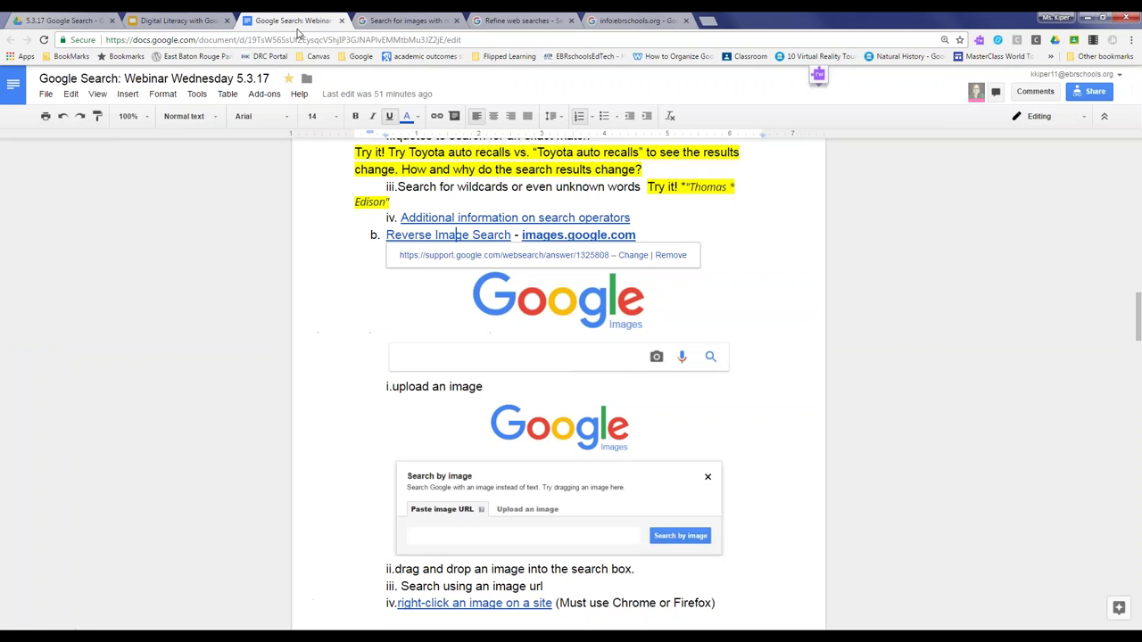
click(560, 236)
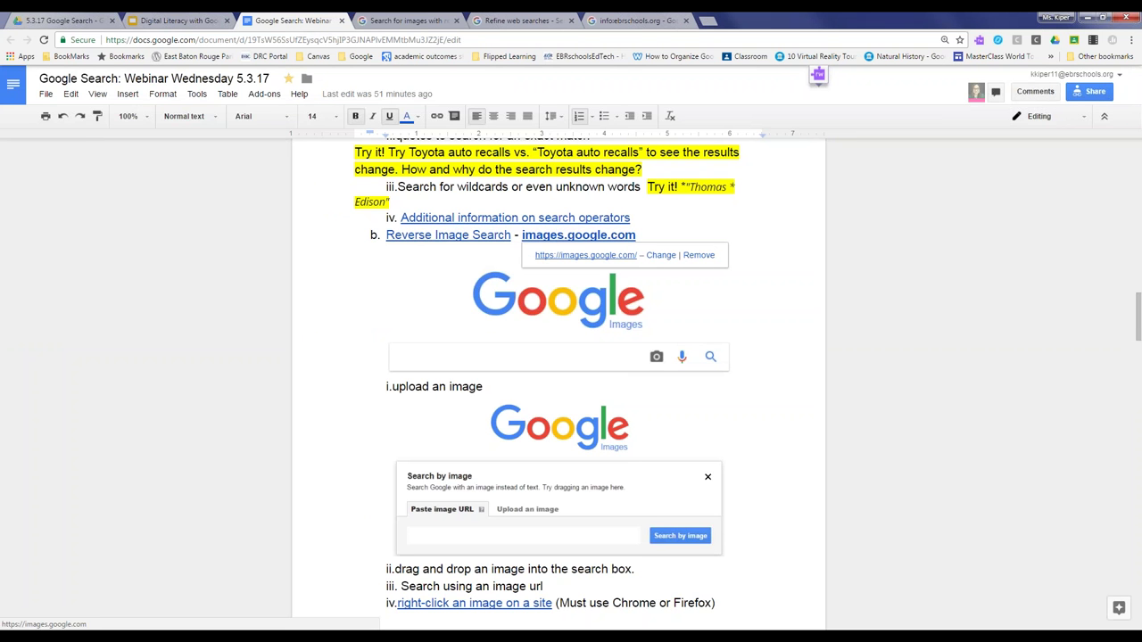
click(585, 255)
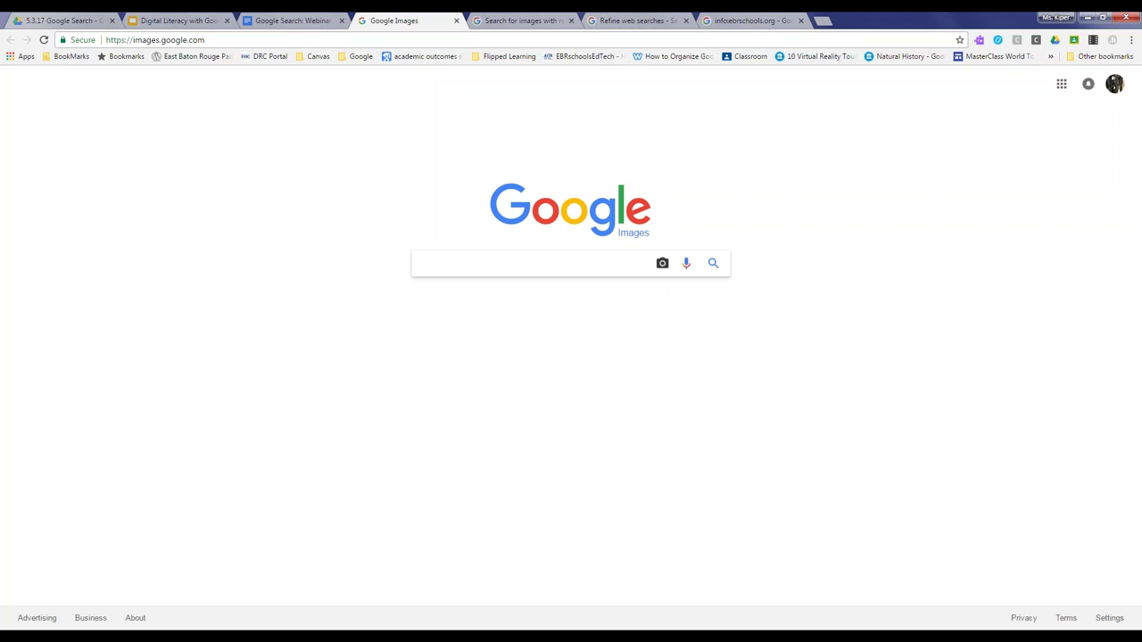
Search Google Images by uploading the picture N_201209_extn_closeup from the Desktop
click(663, 266)
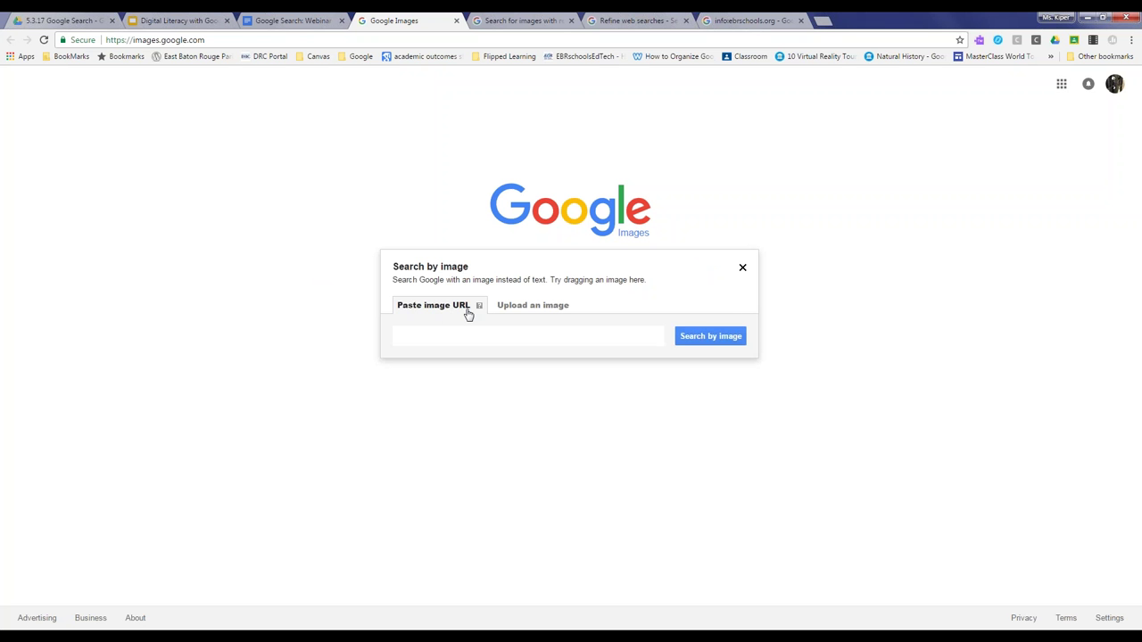
click(530, 306)
click(417, 342)
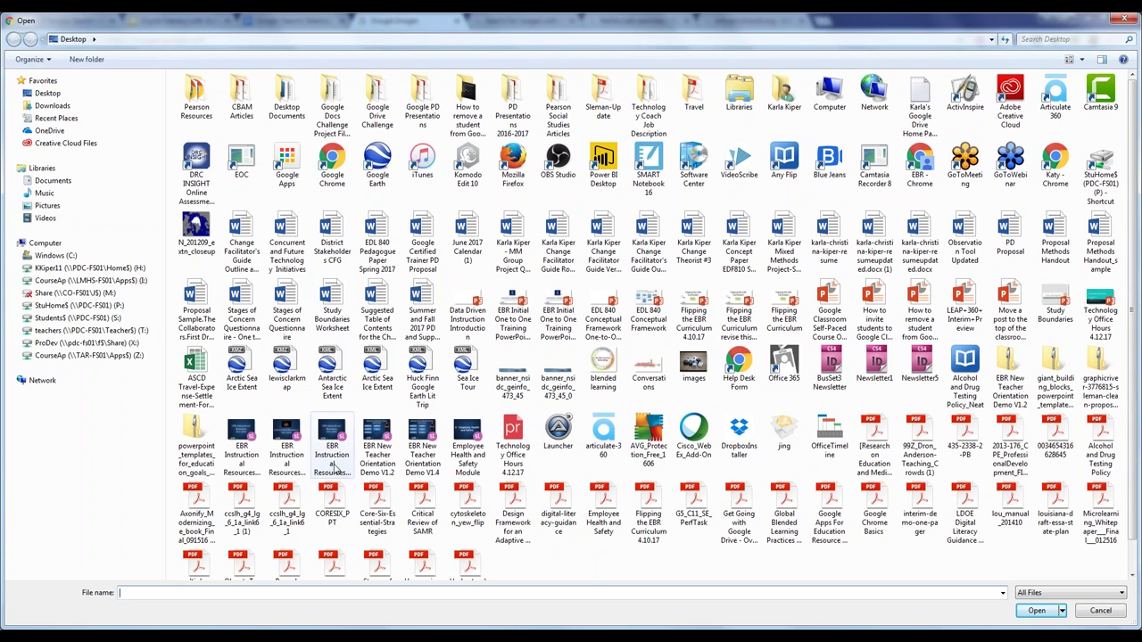
click(197, 230)
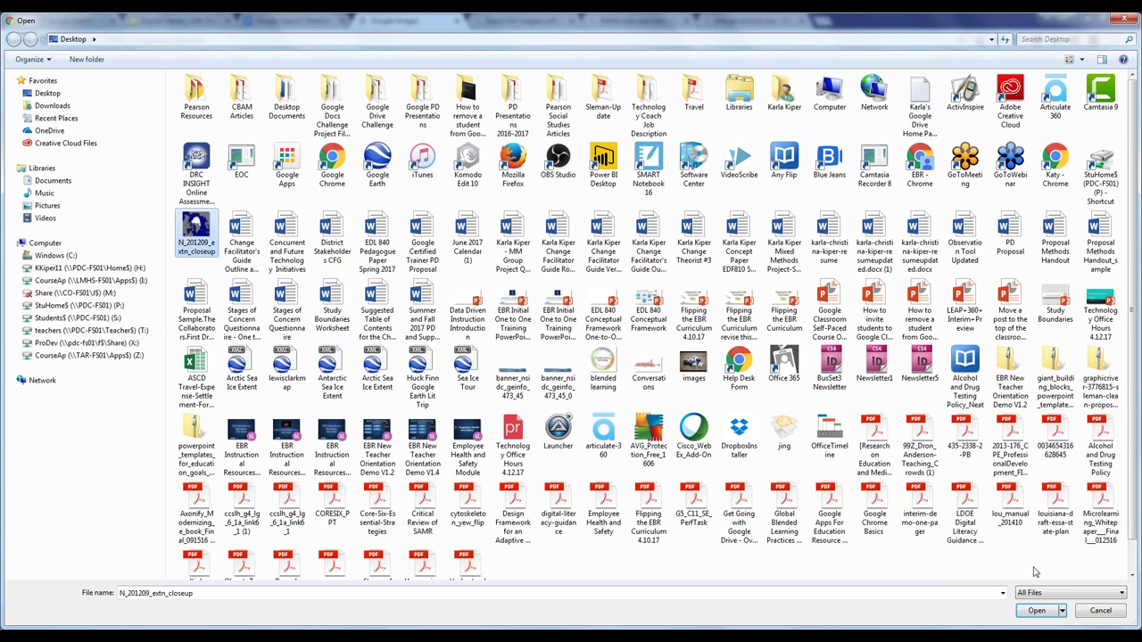
click(1037, 611)
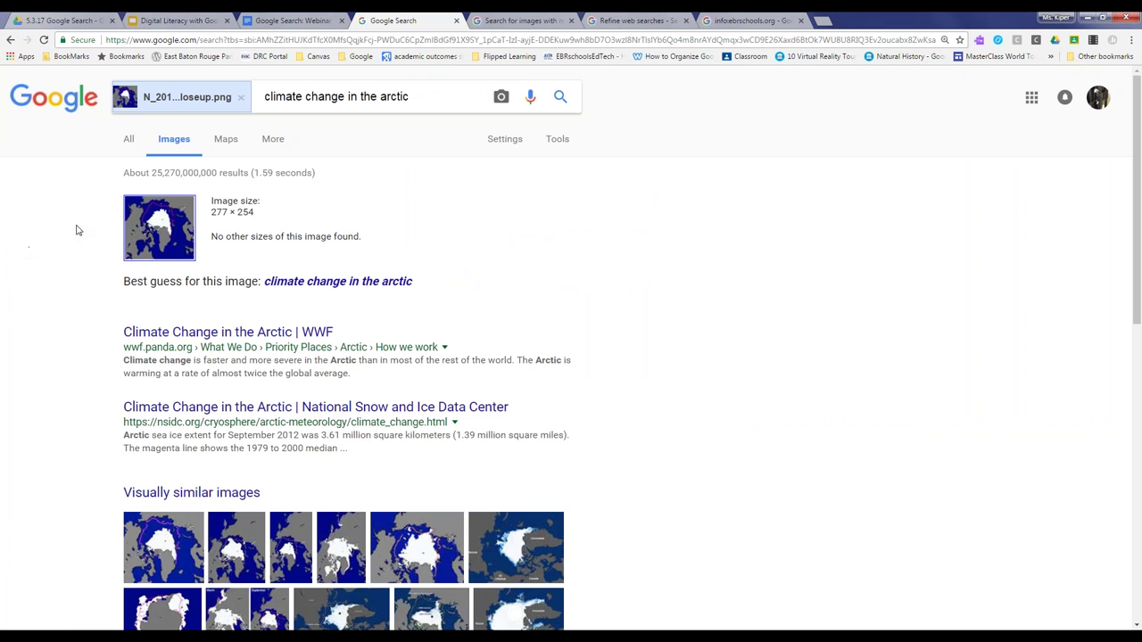
Look through the reverse image results, covering the best guess, related pages, visually similar images and pages with matching images
scroll(71, 248, down, 2)
scroll(78, 252, up, 2)
scroll(87, 337, down, 1)
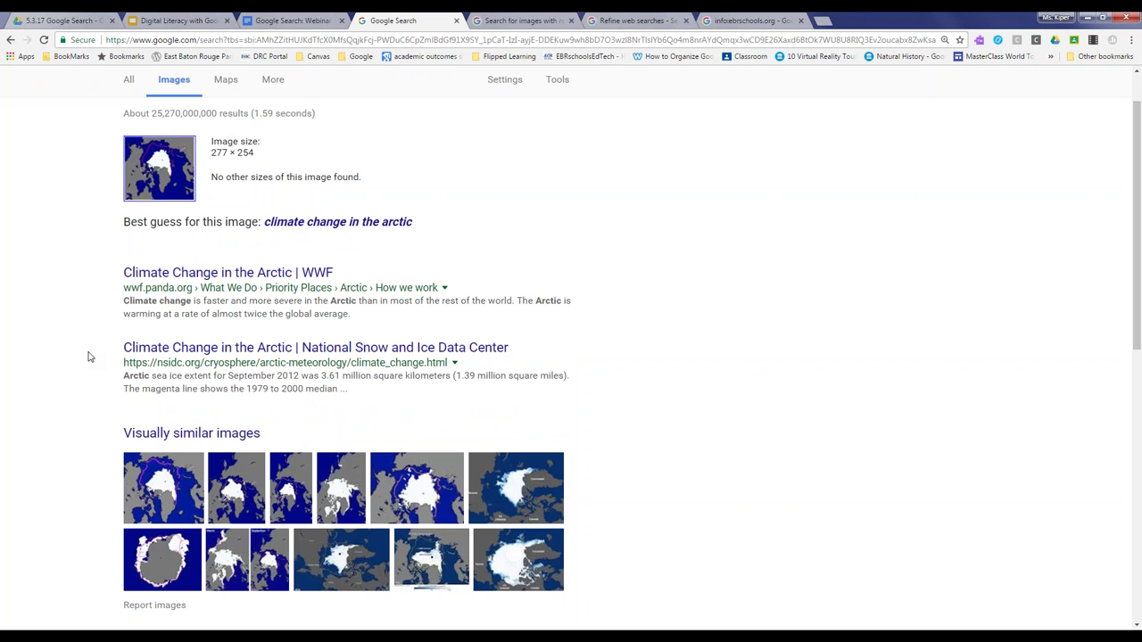
scroll(105, 301, down, 3)
scroll(104, 301, up, 2)
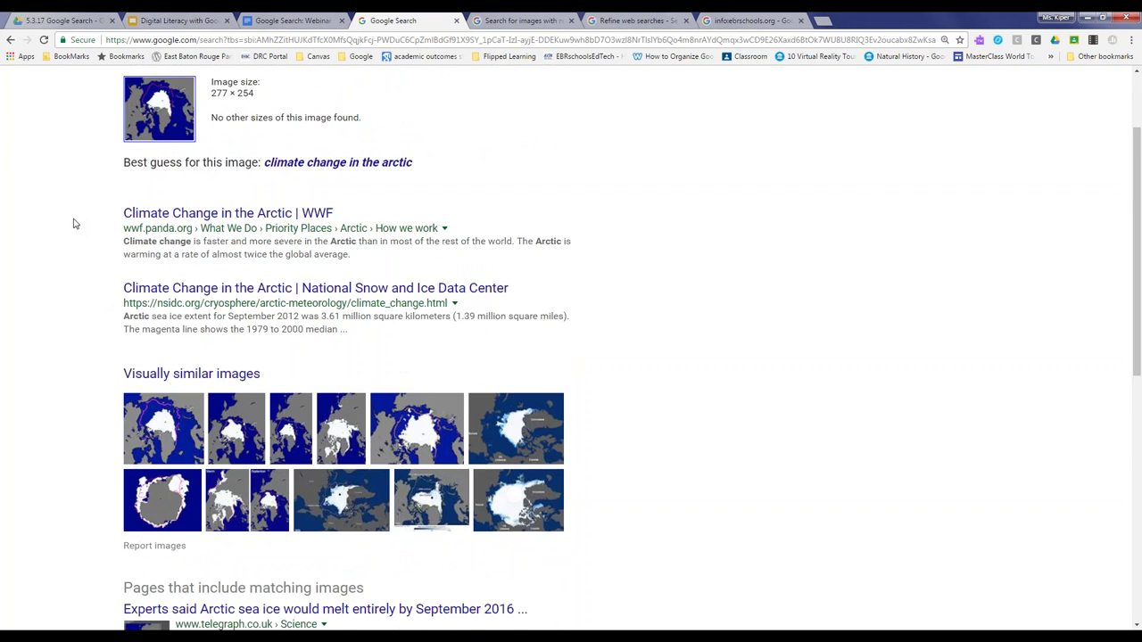
scroll(81, 218, up, 2)
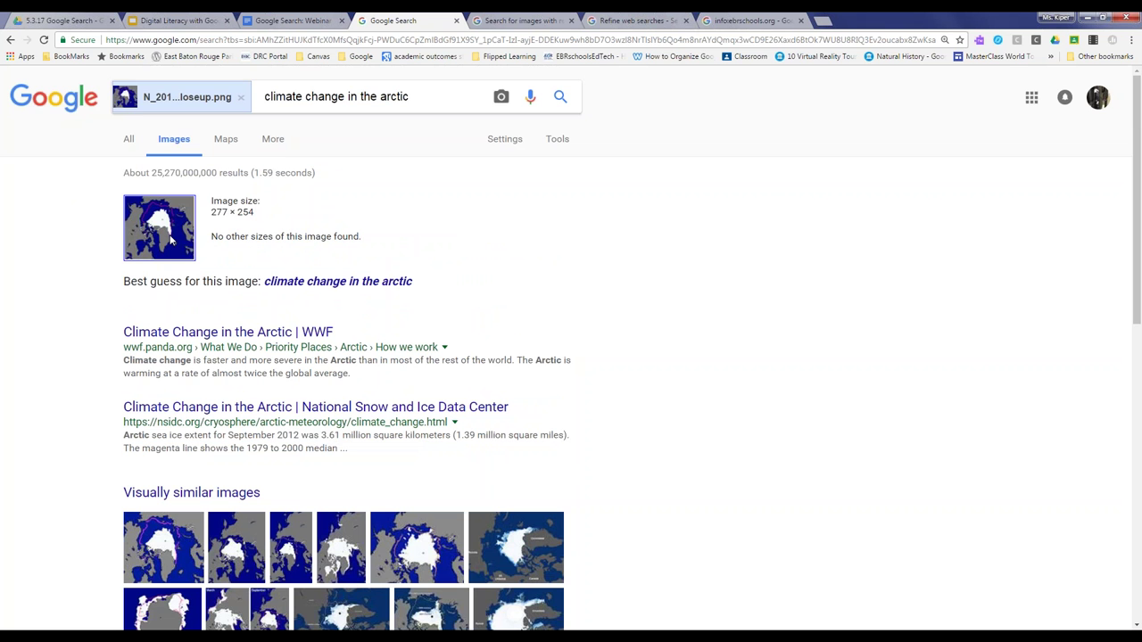
scroll(77, 288, down, 2)
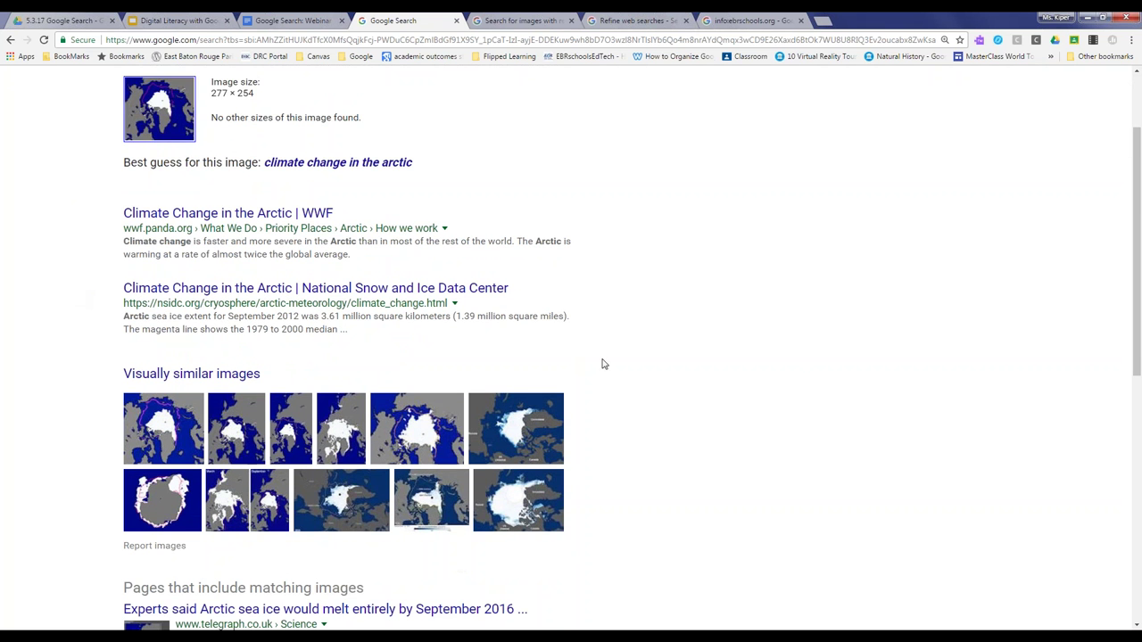
scroll(717, 288, up, 2)
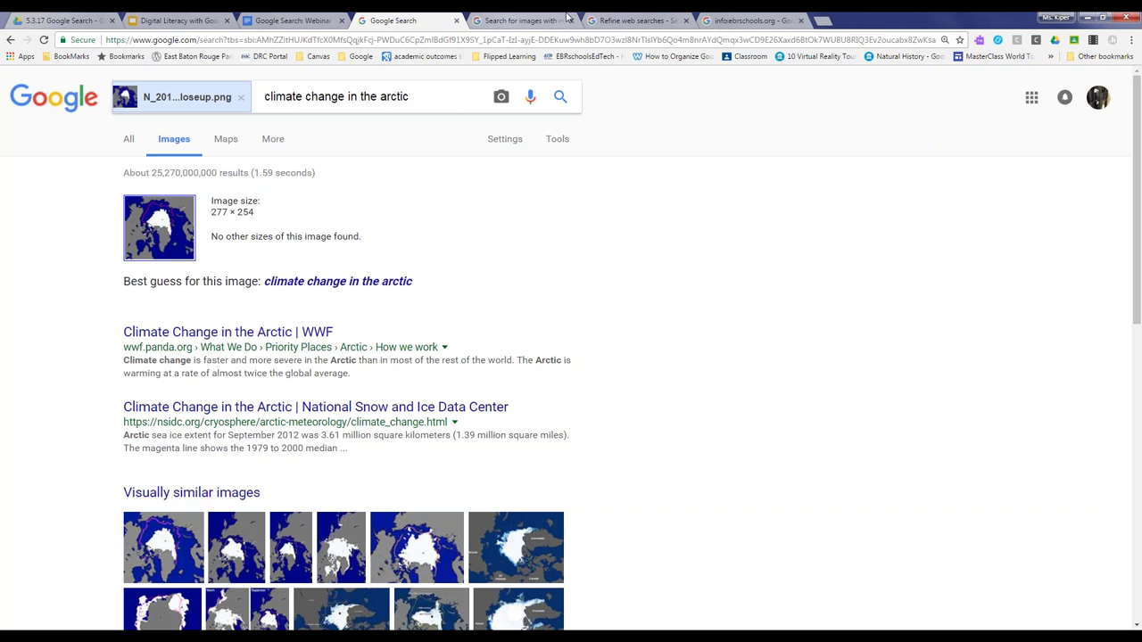
Return to the webinar document and open images.google.com in another tab
click(286, 17)
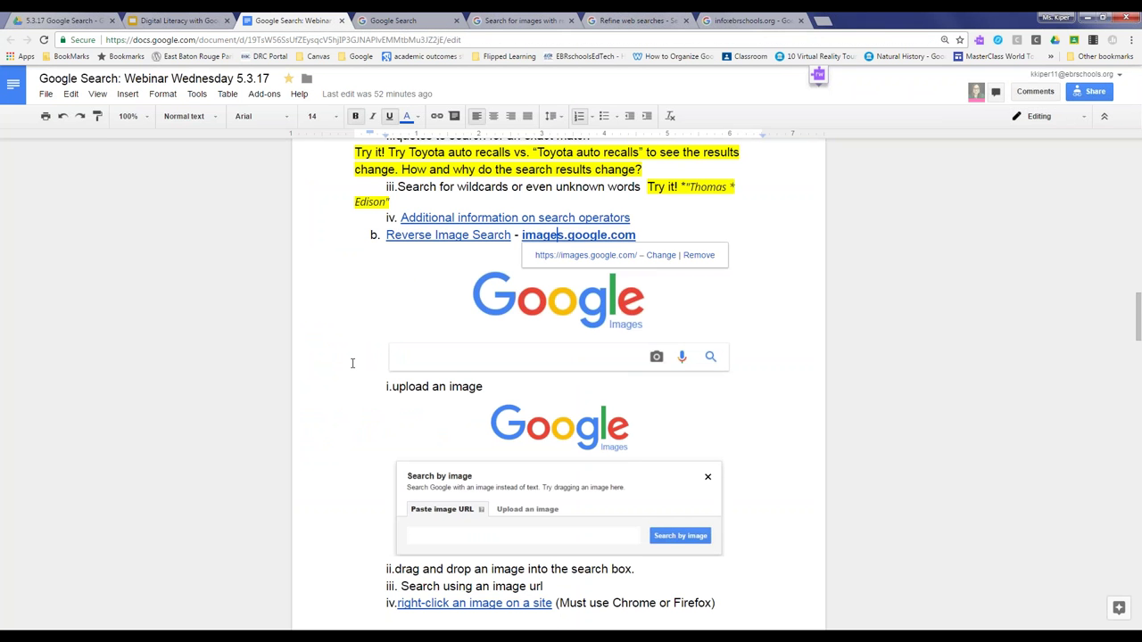
scroll(353, 363, down, 1)
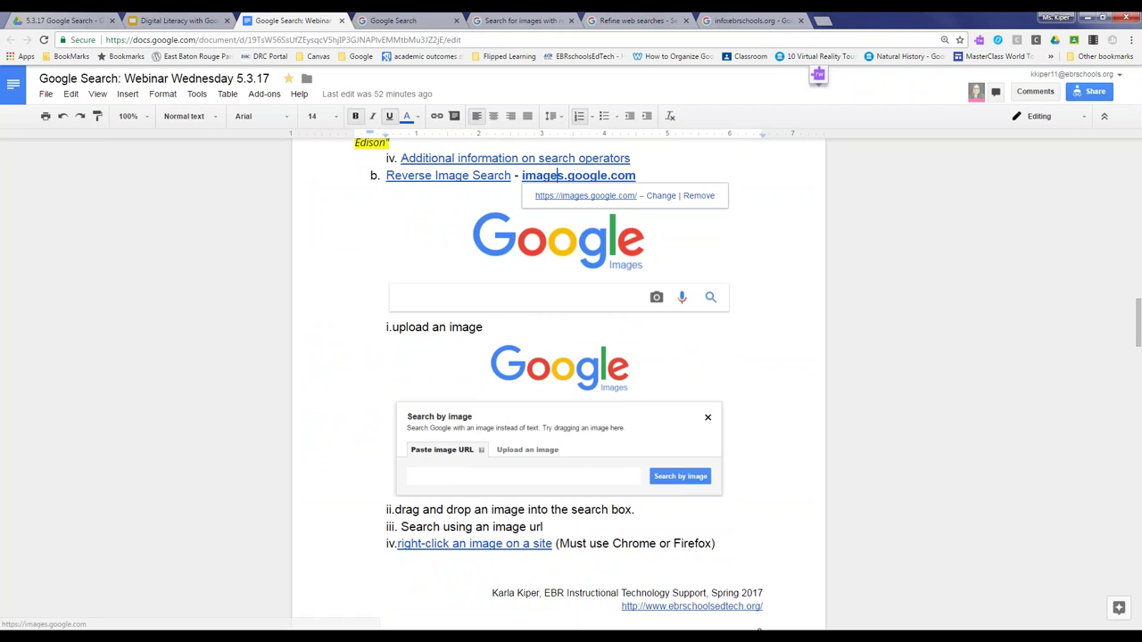
click(586, 196)
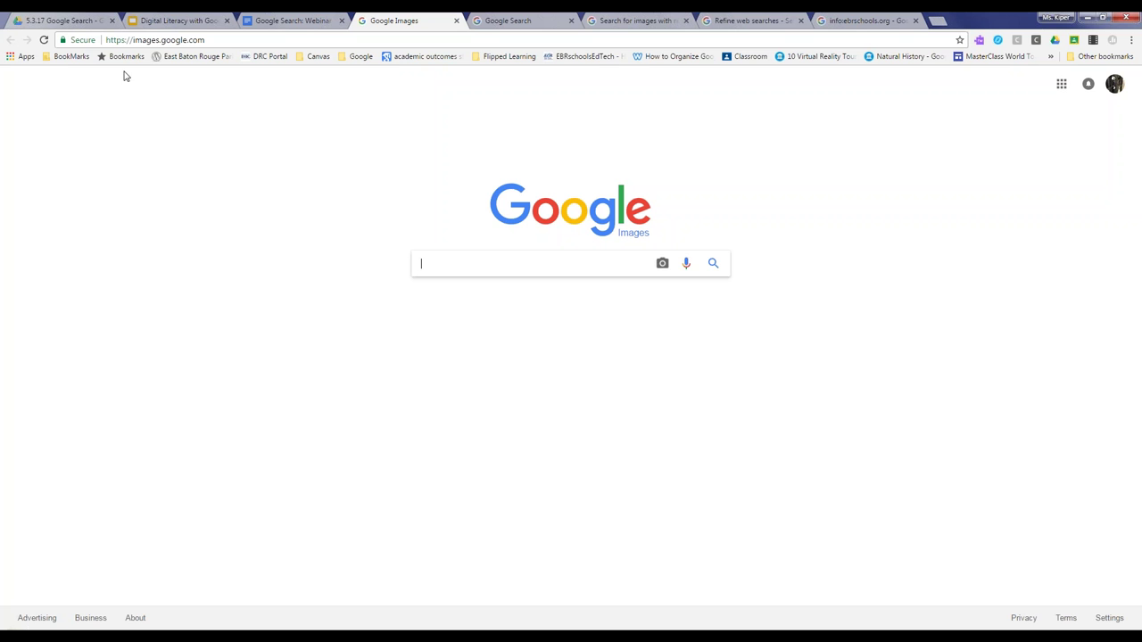
Go back to the webinar document and select the picture under "Try it! What are these???????"
click(295, 19)
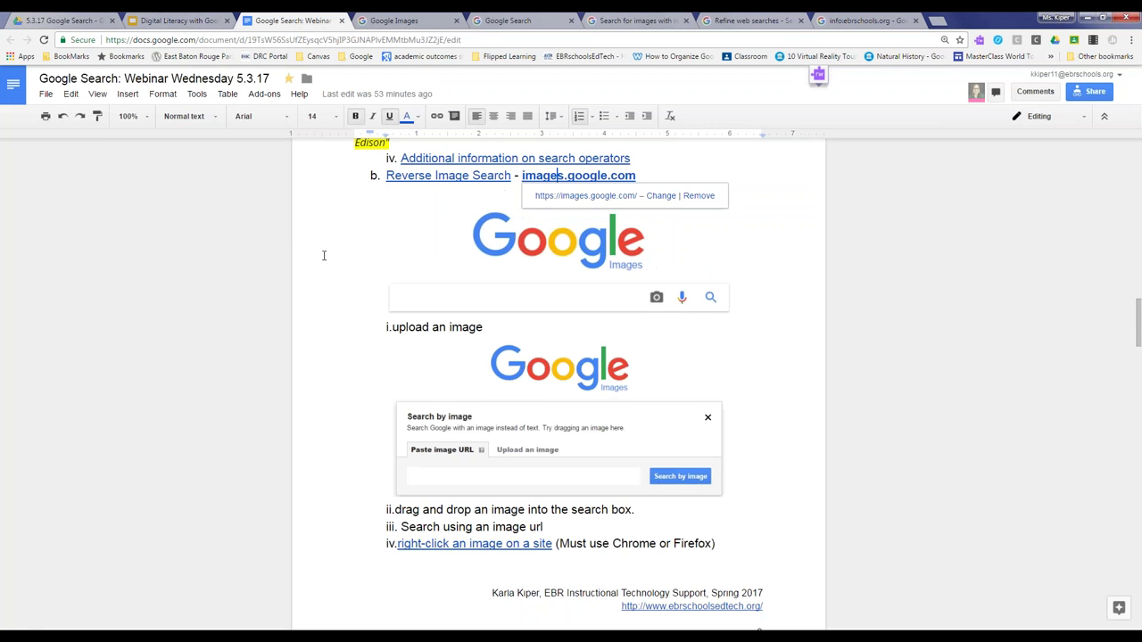
scroll(325, 292, down, 5)
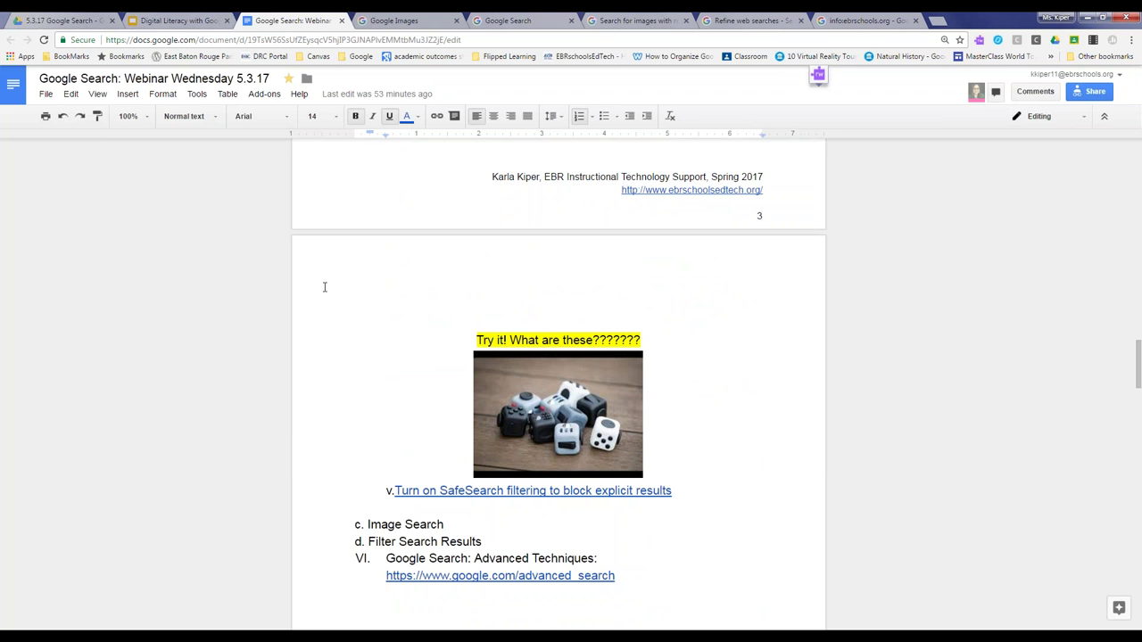
scroll(419, 311, down, 1)
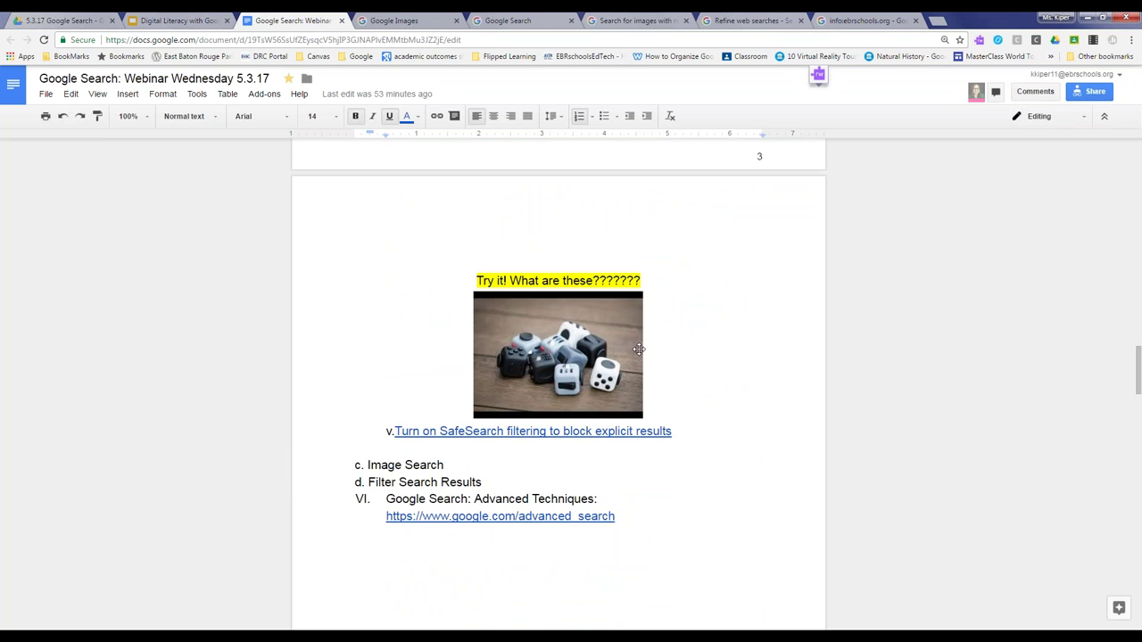
right_click(578, 353)
click(513, 342)
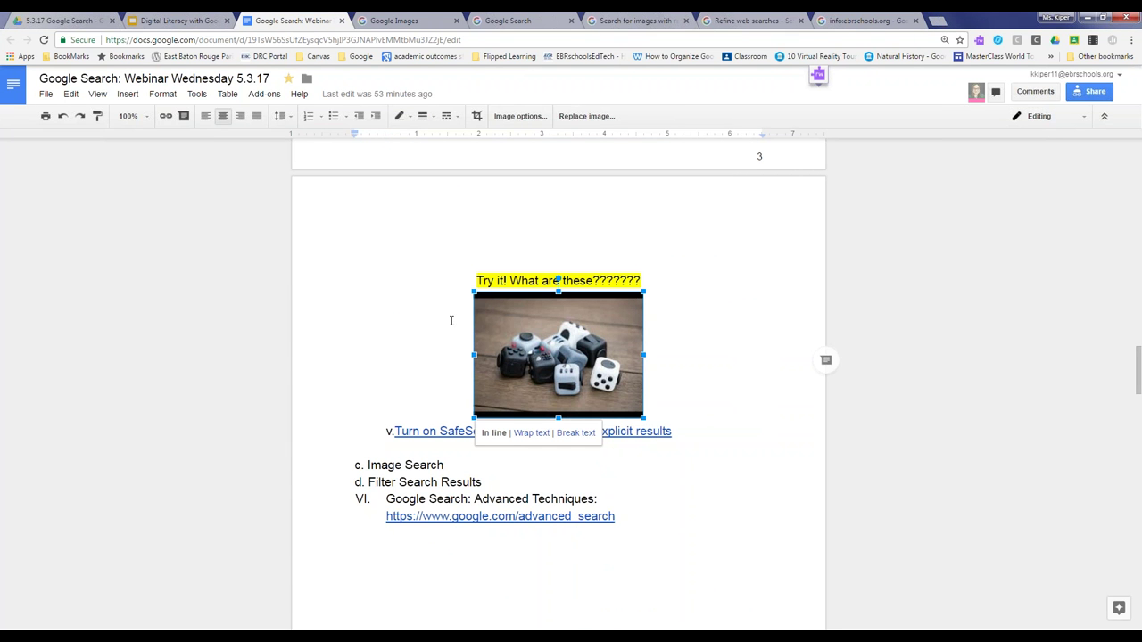
Close the info search, both search help pages and the arctic image results, keeping the blank Google Images tab
click(916, 20)
click(749, 20)
click(801, 20)
click(686, 20)
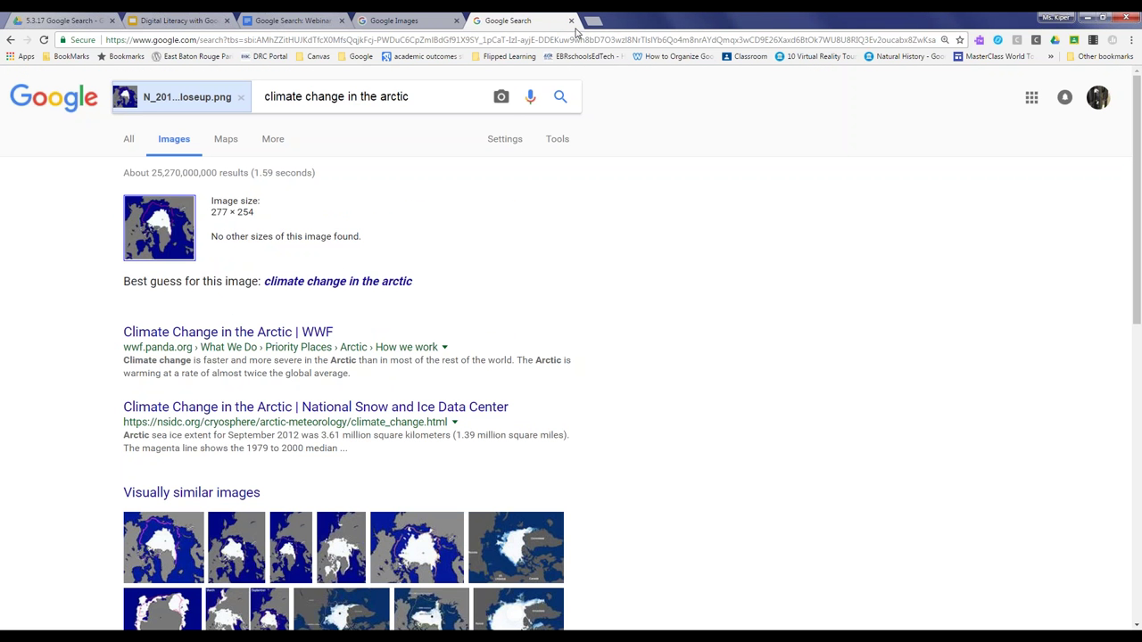
click(571, 20)
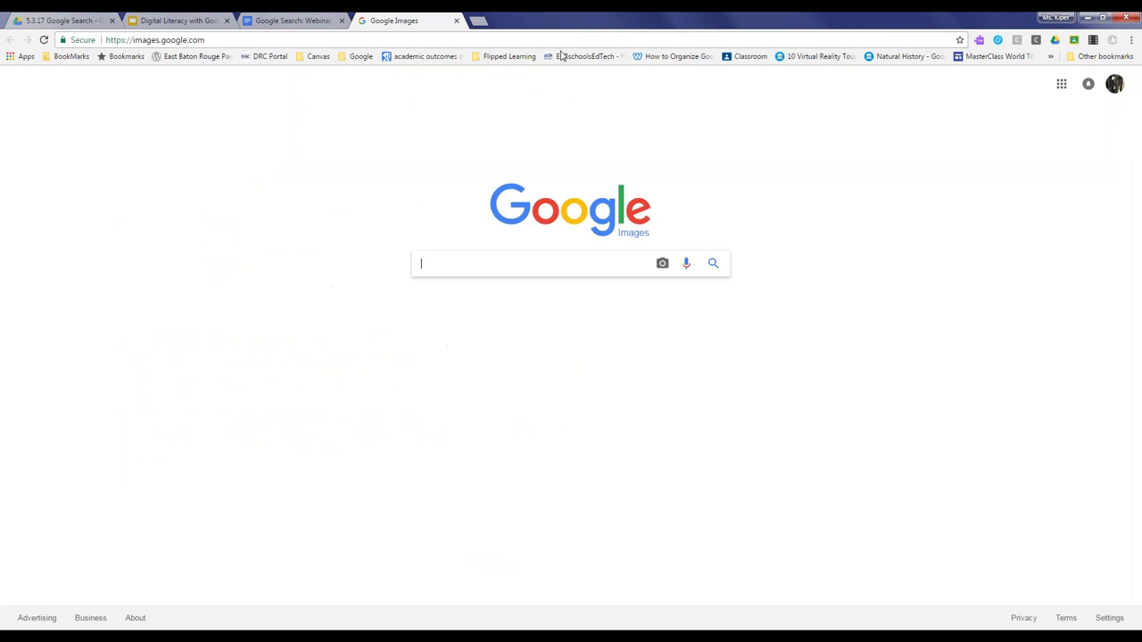
Open the National Geographic dinosaur article linked in item iv of the webinar document's reverse image search section
click(266, 19)
scroll(349, 237, up, 4)
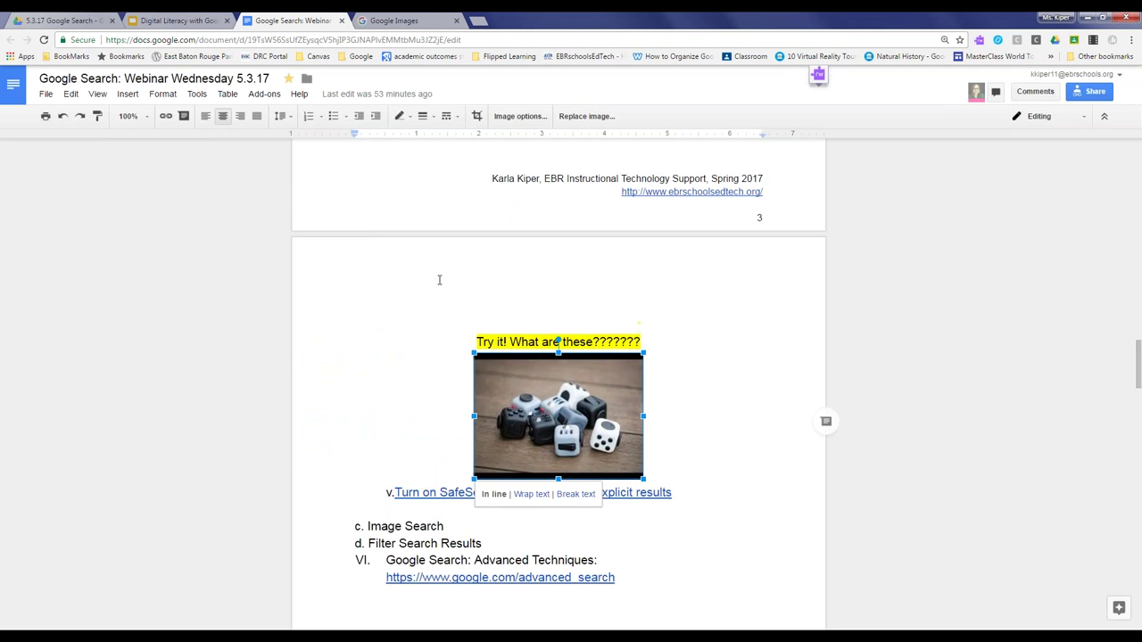
click(452, 368)
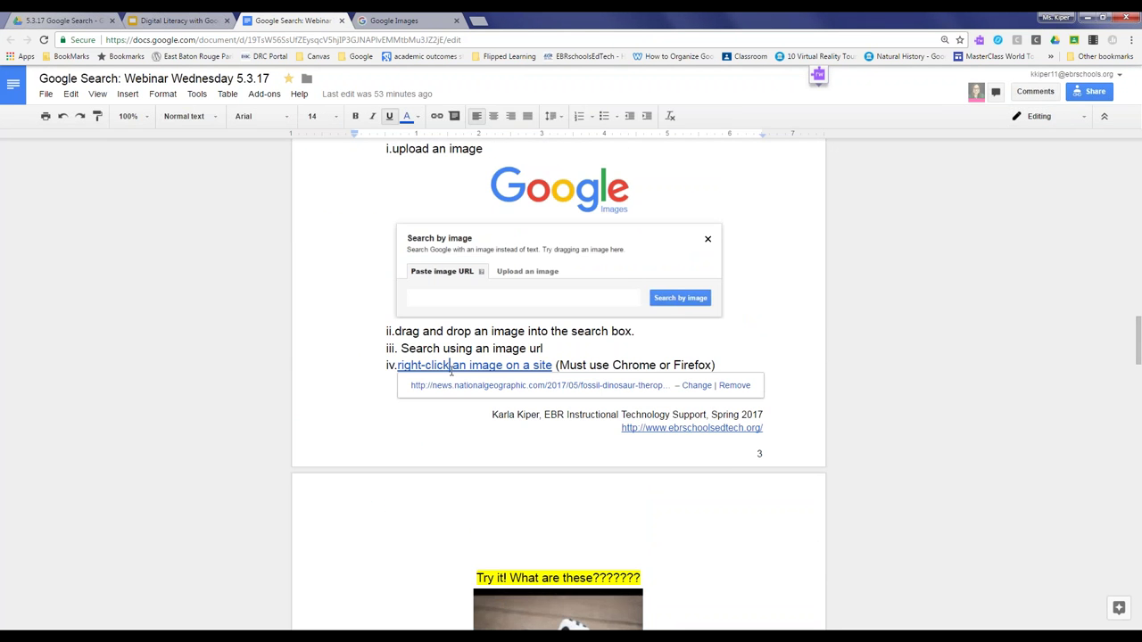
click(482, 388)
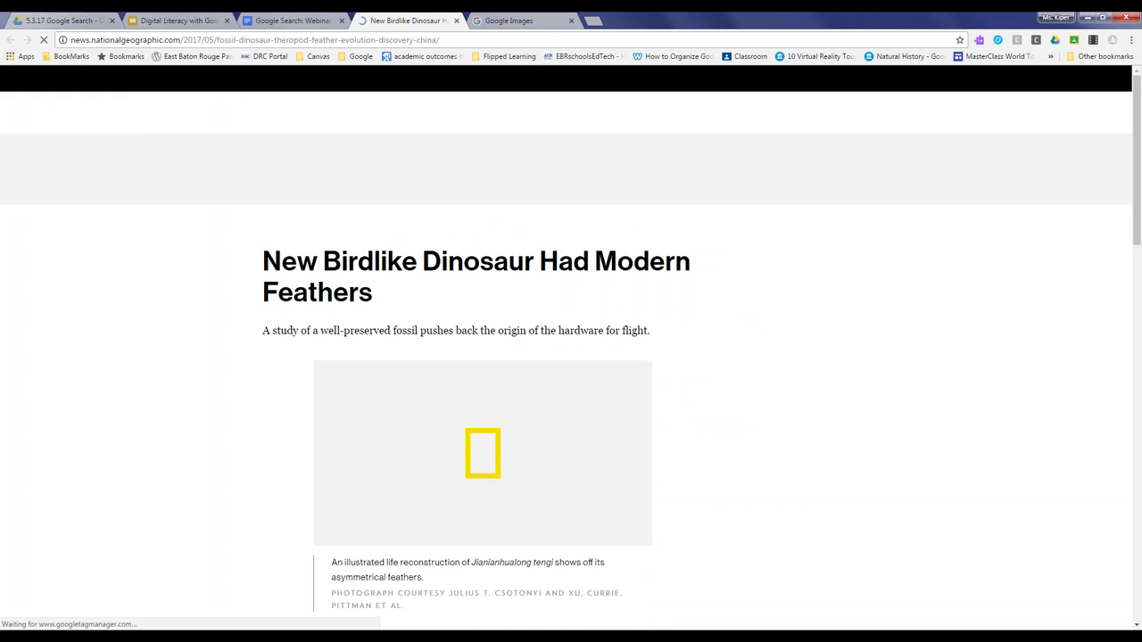
Close the blank Google Images tab and dismiss the newsletter survey on the National Geographic dinosaur article
click(571, 20)
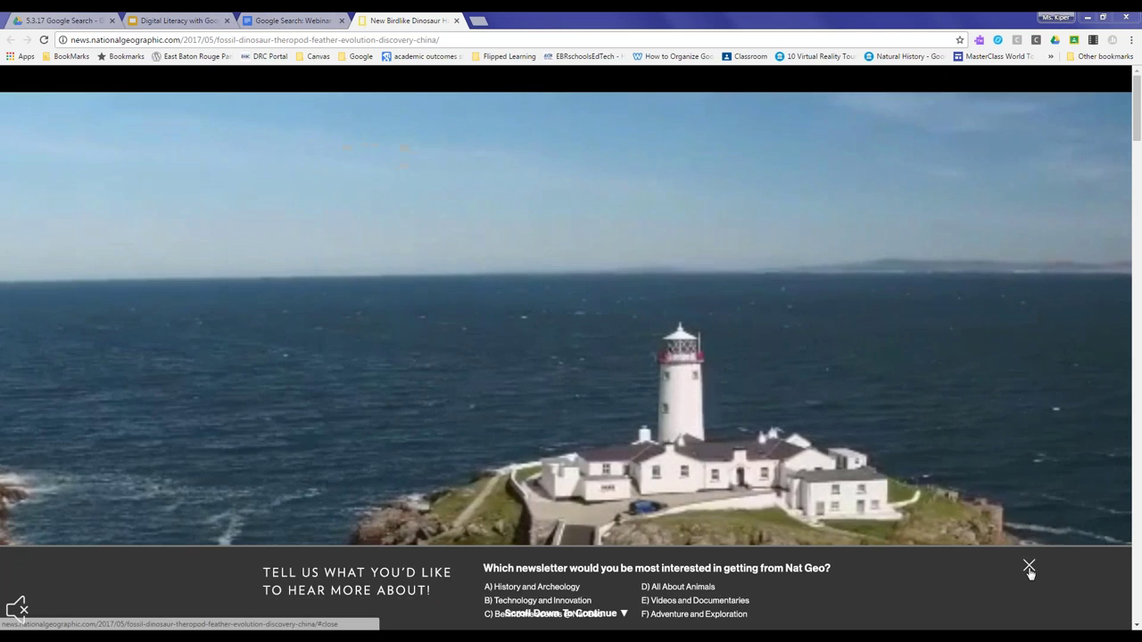
click(1029, 566)
scroll(629, 268, down, 2)
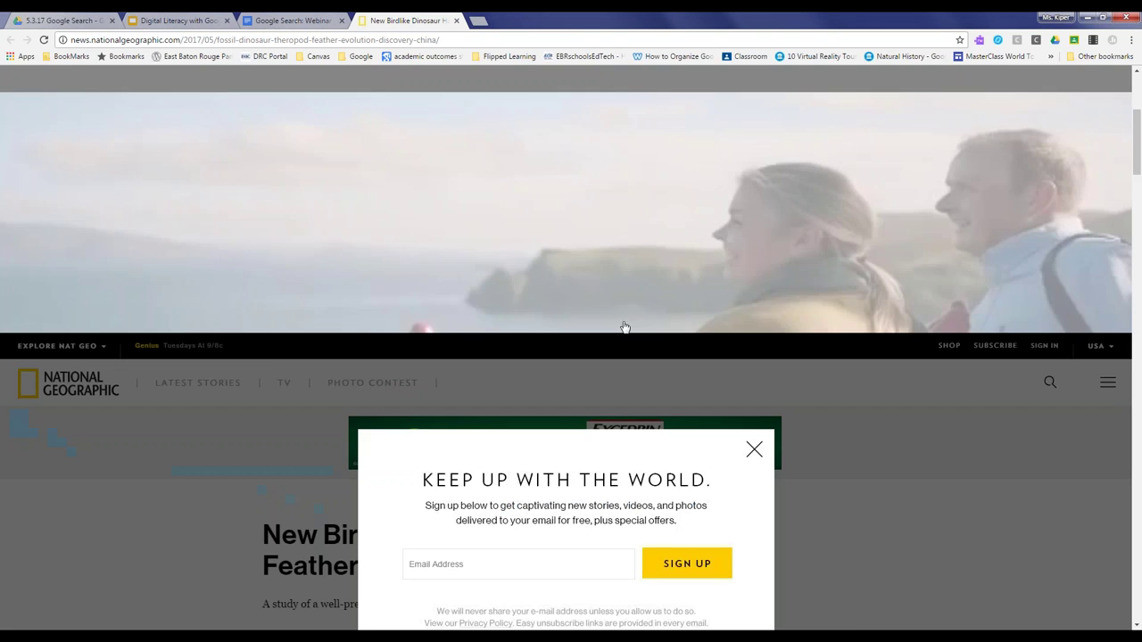
scroll(375, 357, down, 3)
scroll(553, 294, down, 2)
scroll(767, 196, up, 1)
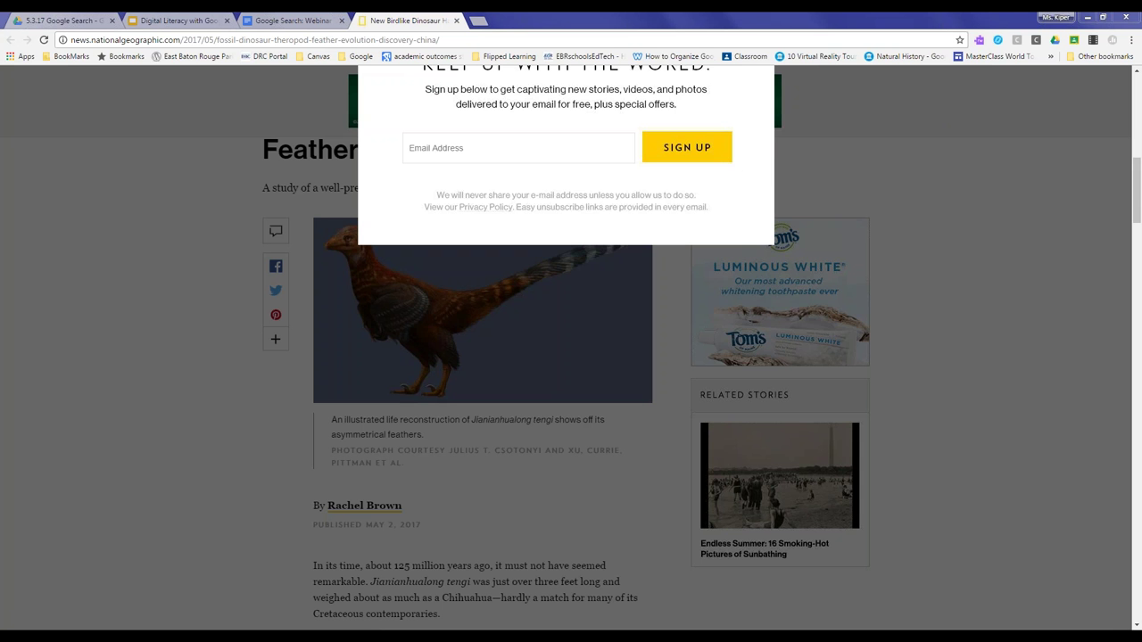
Run a Google image search on the Jurassic Landscape picture further down the article and look over its results
scroll(395, 357, down, 15)
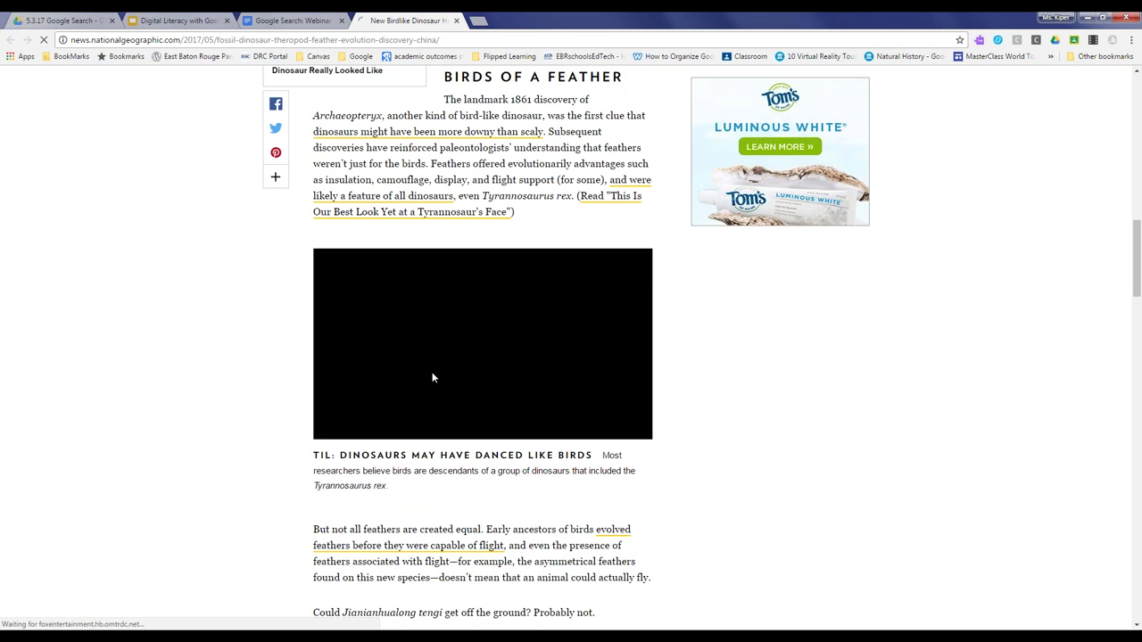
right_click(432, 378)
click(321, 383)
scroll(267, 375, down, 6)
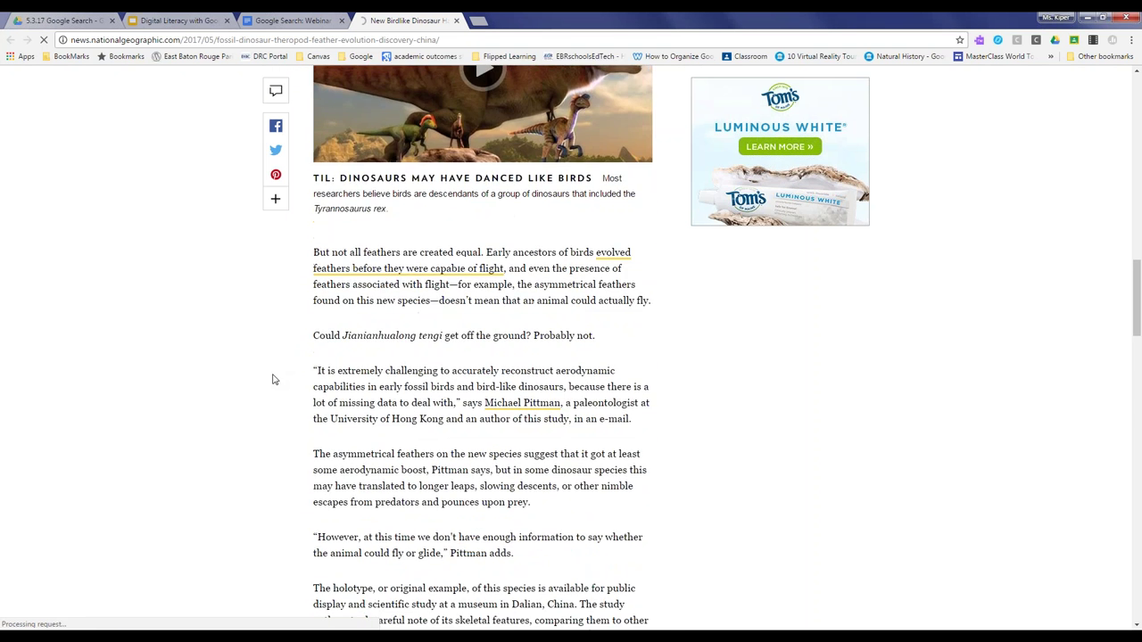
scroll(266, 364, down, 4)
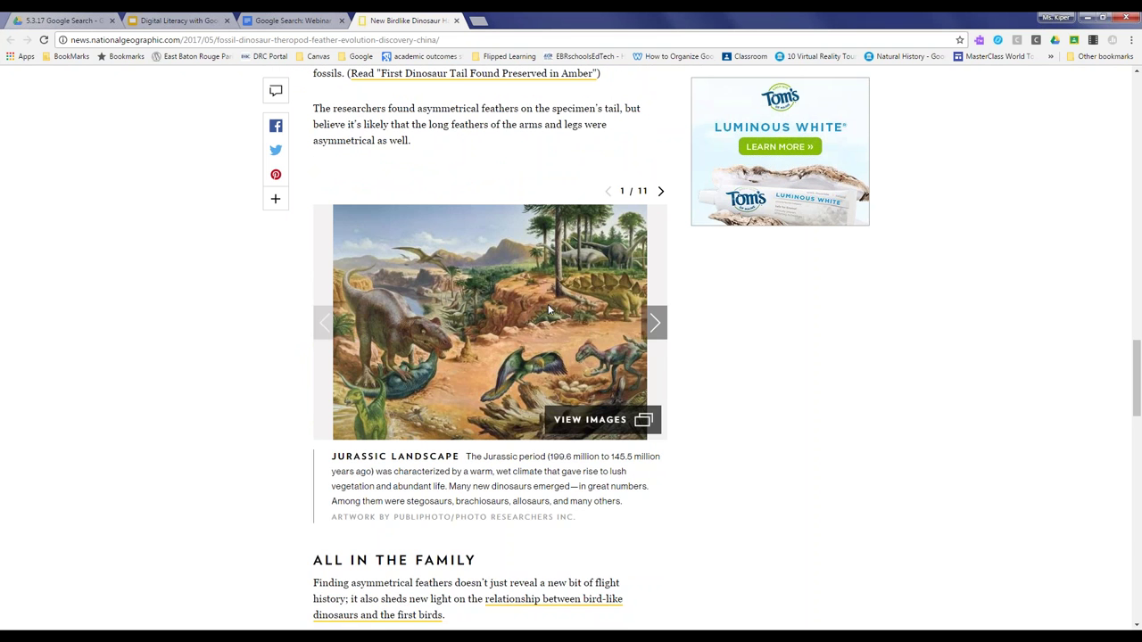
right_click(551, 311)
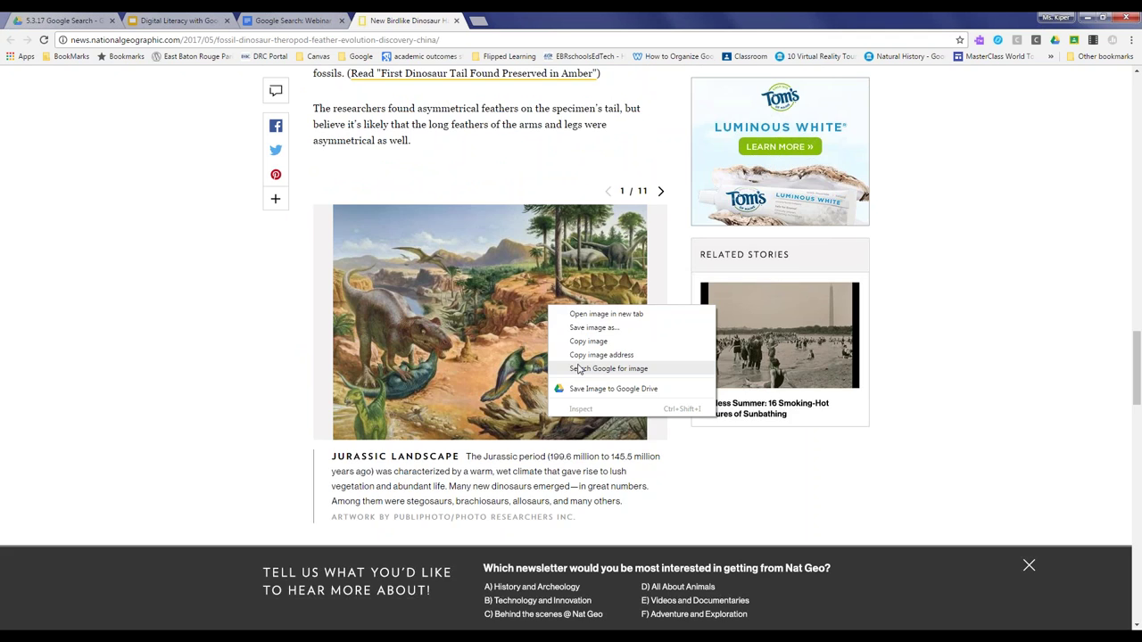
click(581, 368)
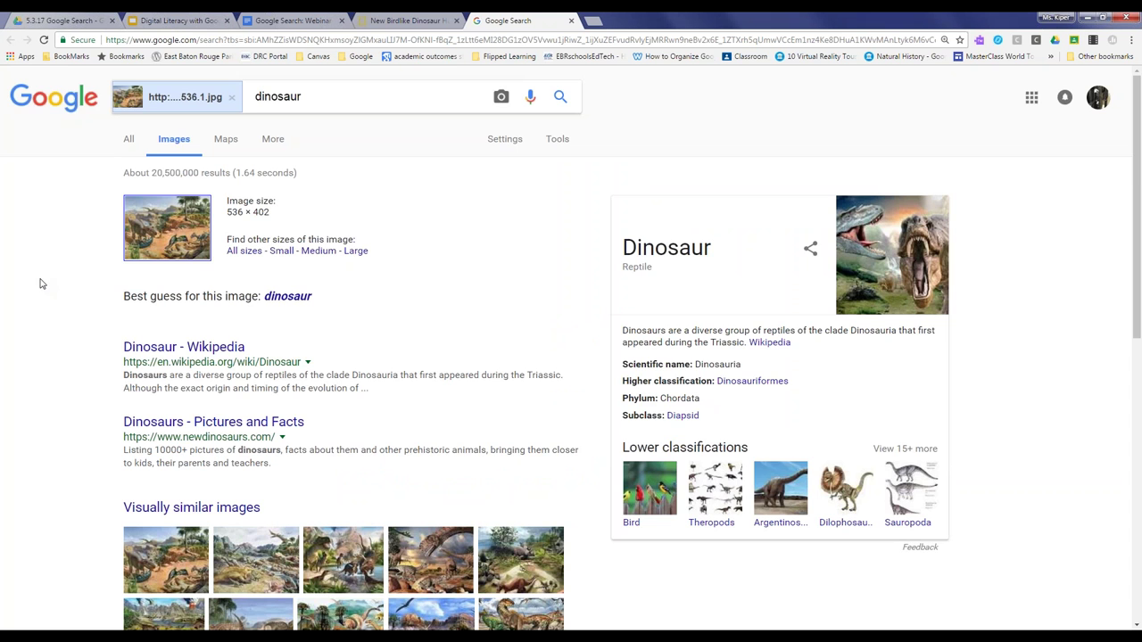
scroll(79, 345, down, 2)
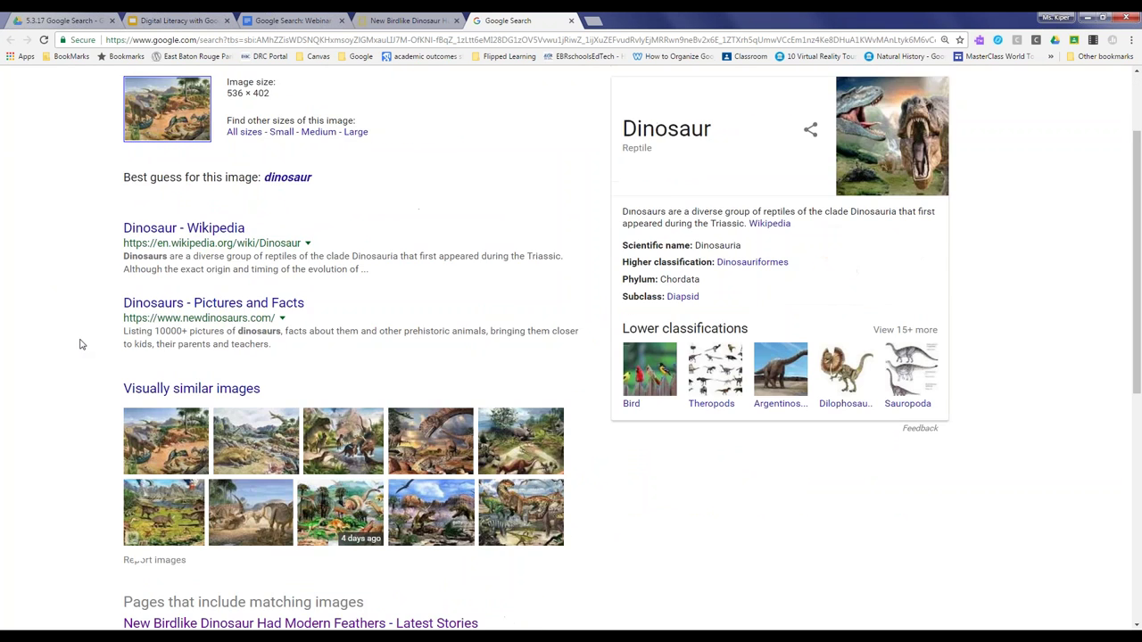
scroll(80, 344, up, 2)
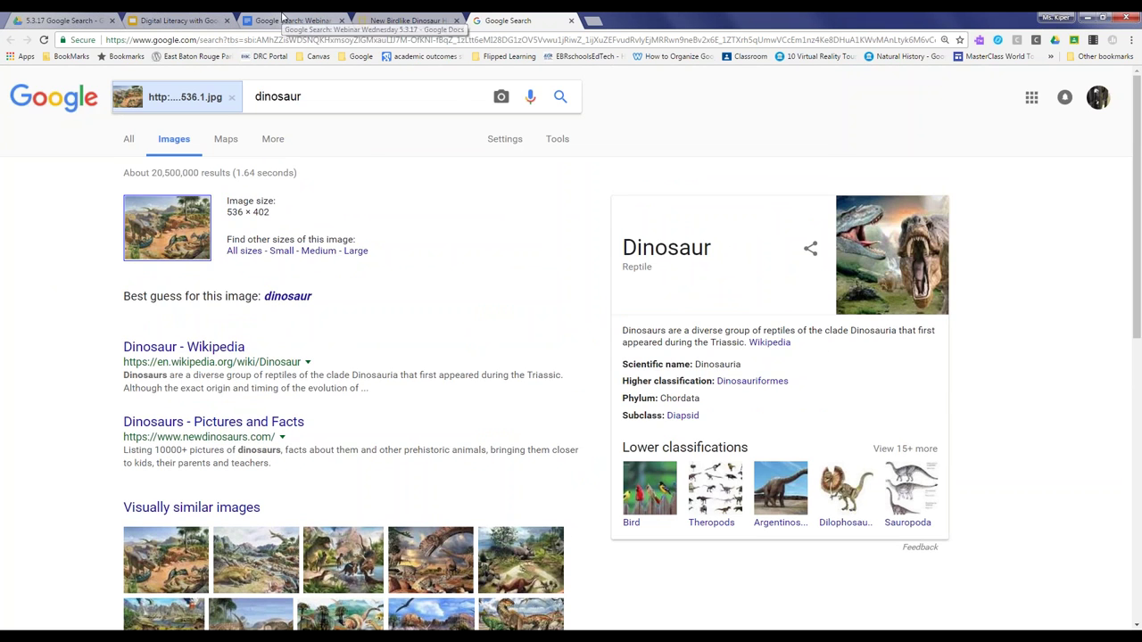
Return to the webinar document and open the item v link "Turn on SafeSearch filtering to block explicit results"
click(282, 18)
scroll(364, 385, down, 4)
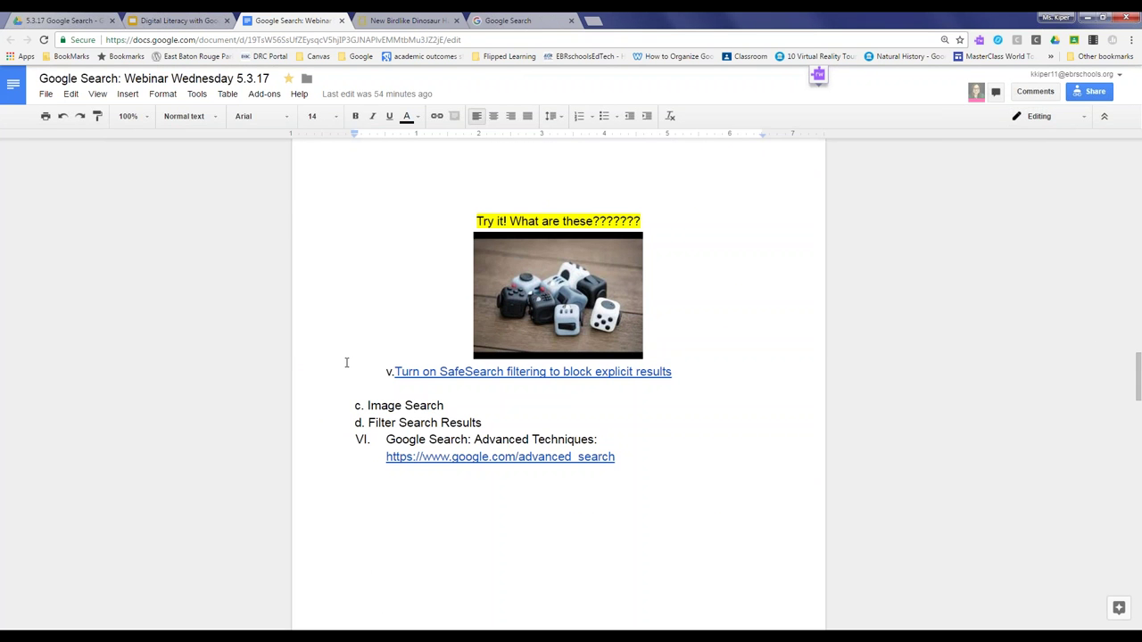
click(526, 372)
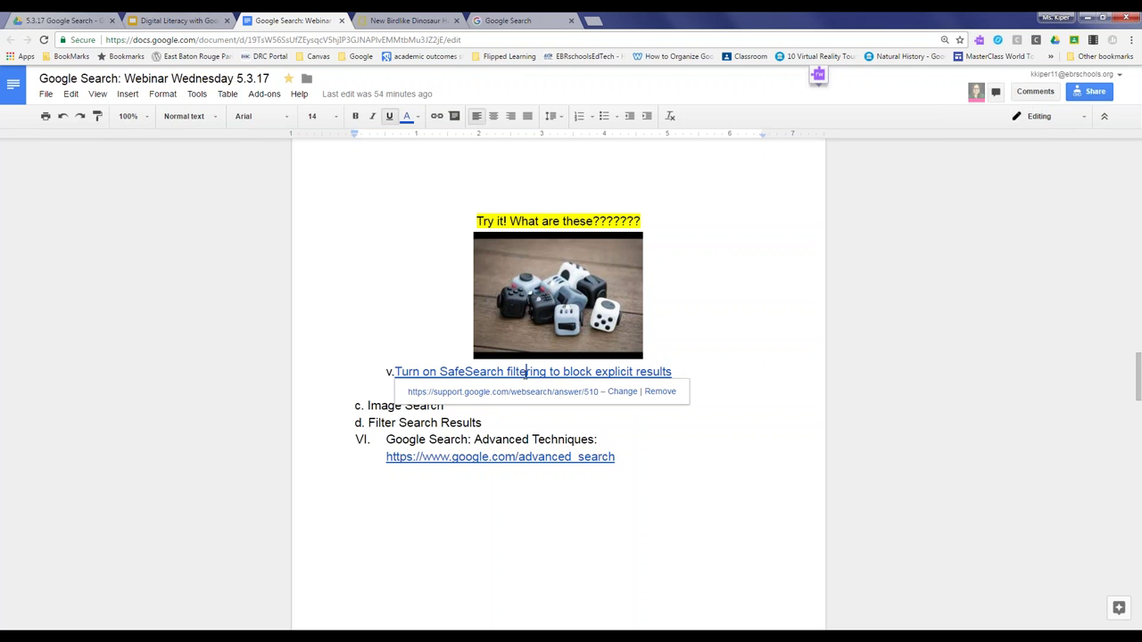
click(525, 393)
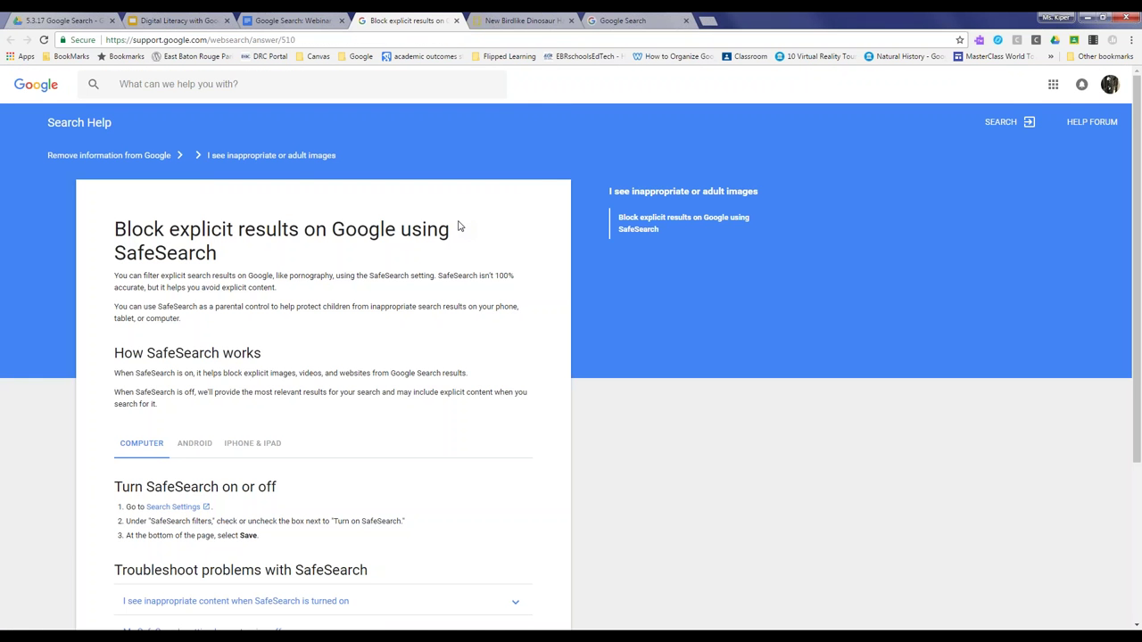
Open Search Settings from the SafeSearch help page and go to the Turn on SafeSearch option
scroll(470, 304, down, 2)
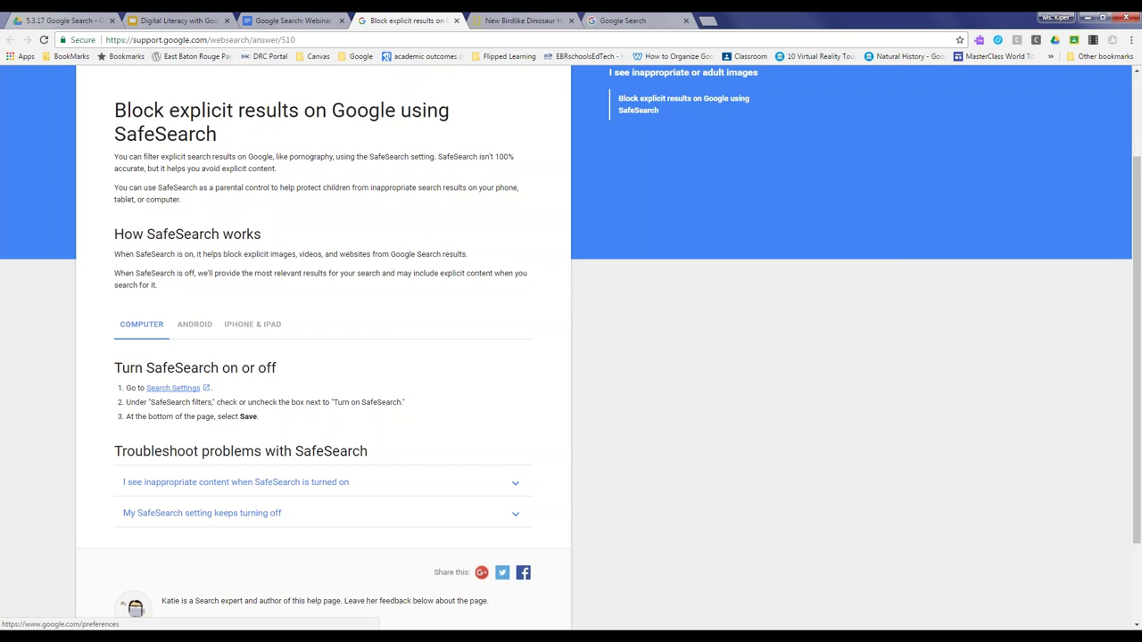
click(174, 388)
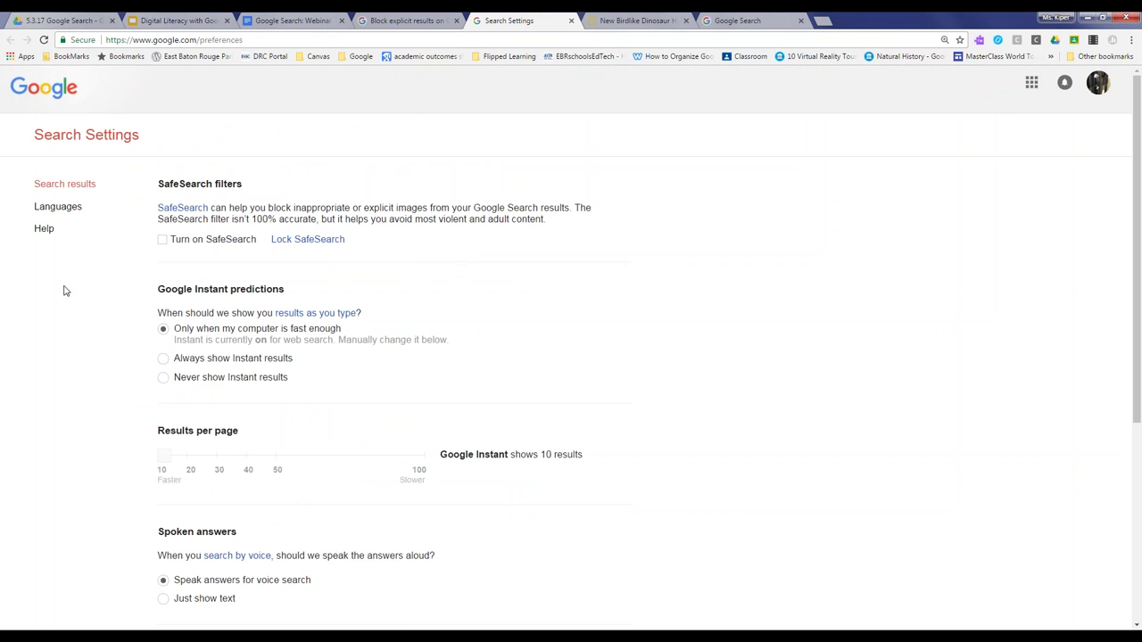
click(163, 241)
Go back to the webinar document and place the cursor at the advanced_search link under Google Search: Advanced Techniques
click(300, 25)
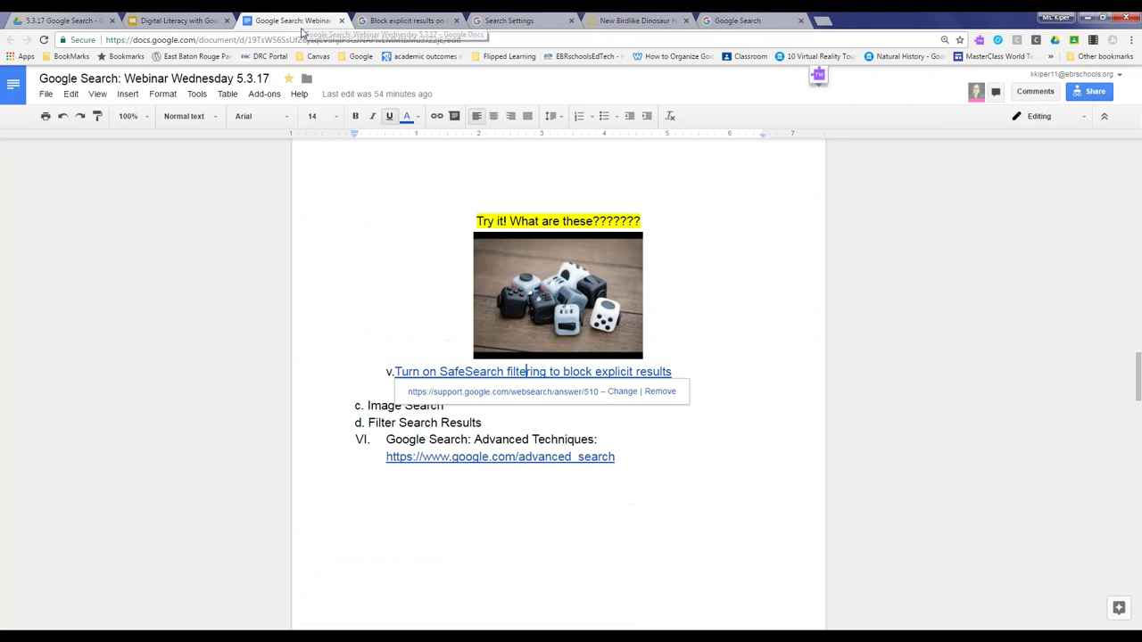
key(Up)
scroll(327, 303, down, 2)
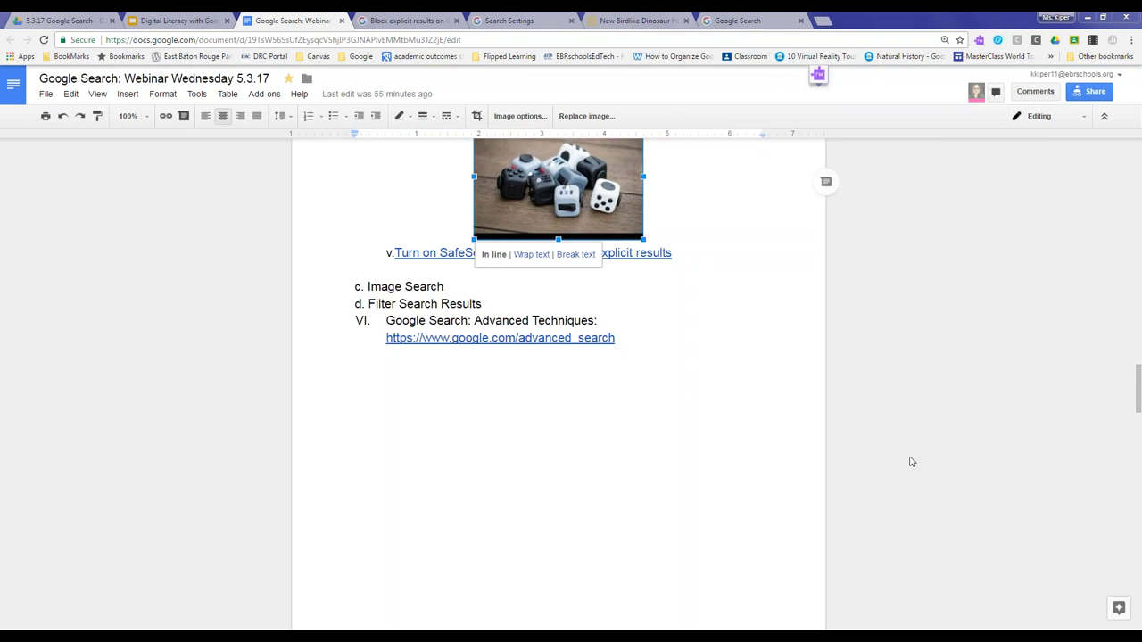
click(758, 366)
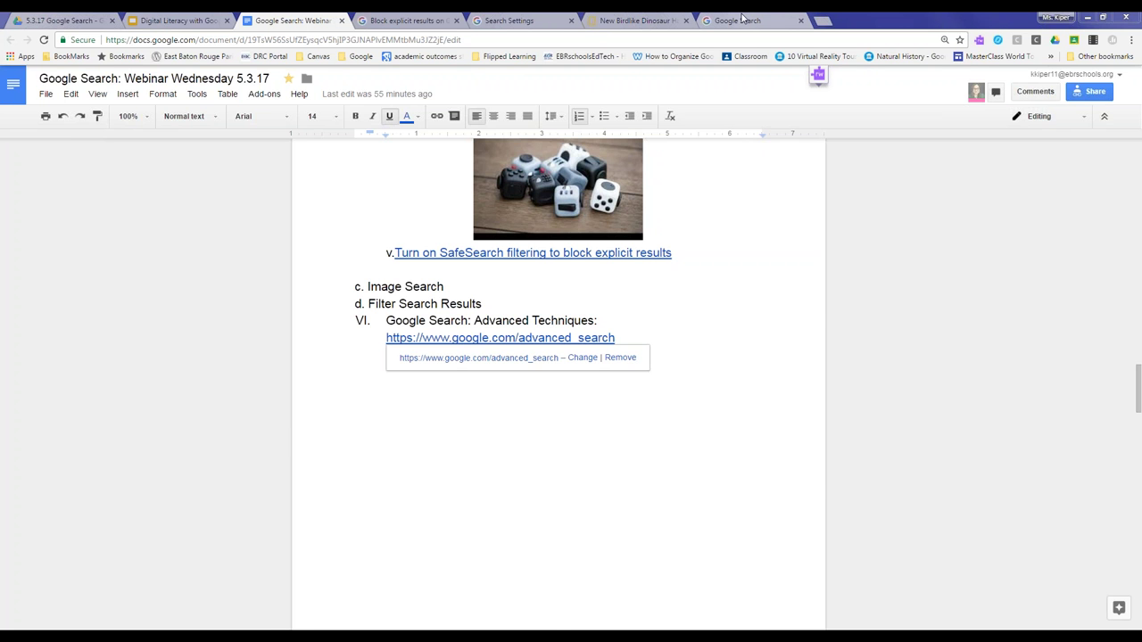
In the dinosaur image search tab, show the All, Images, Videos and News results and look through the additional result categories
click(740, 19)
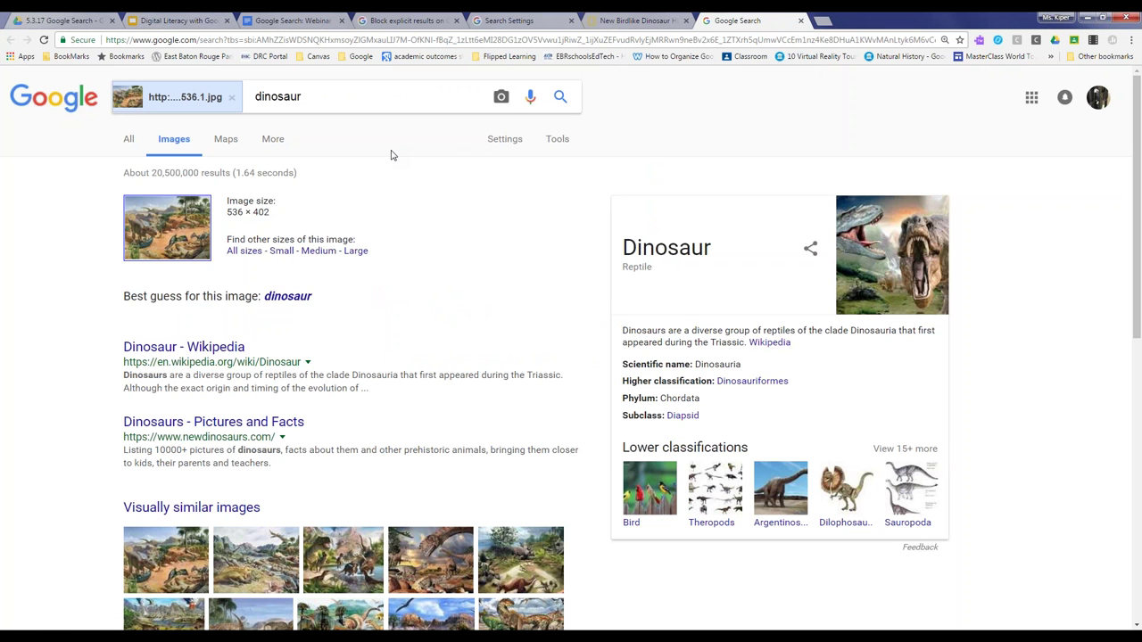
click(128, 142)
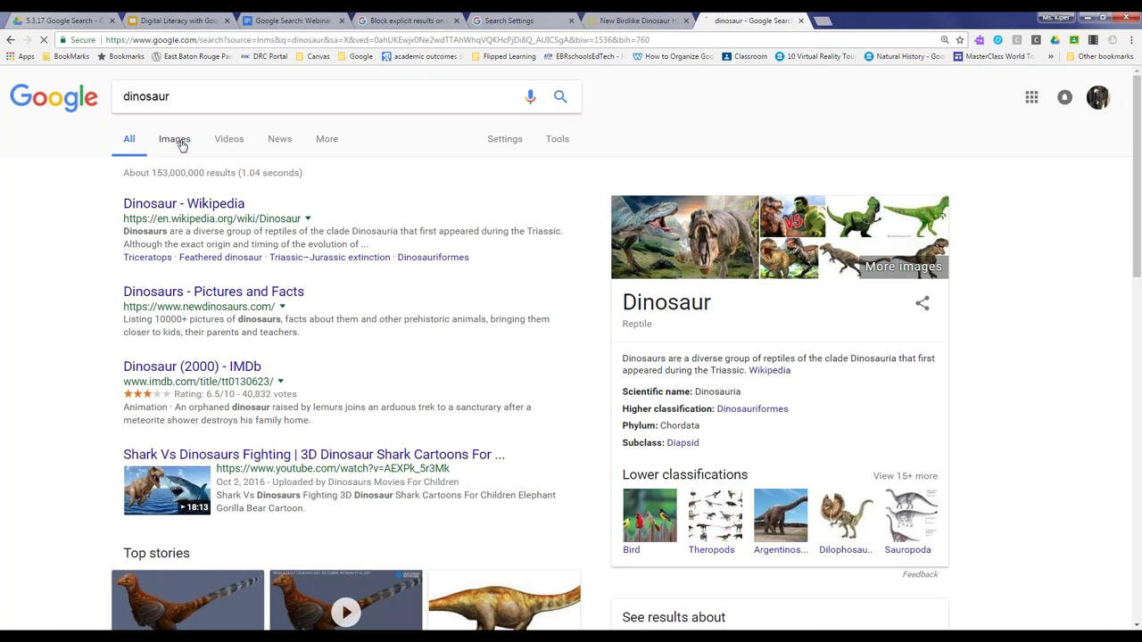
click(182, 145)
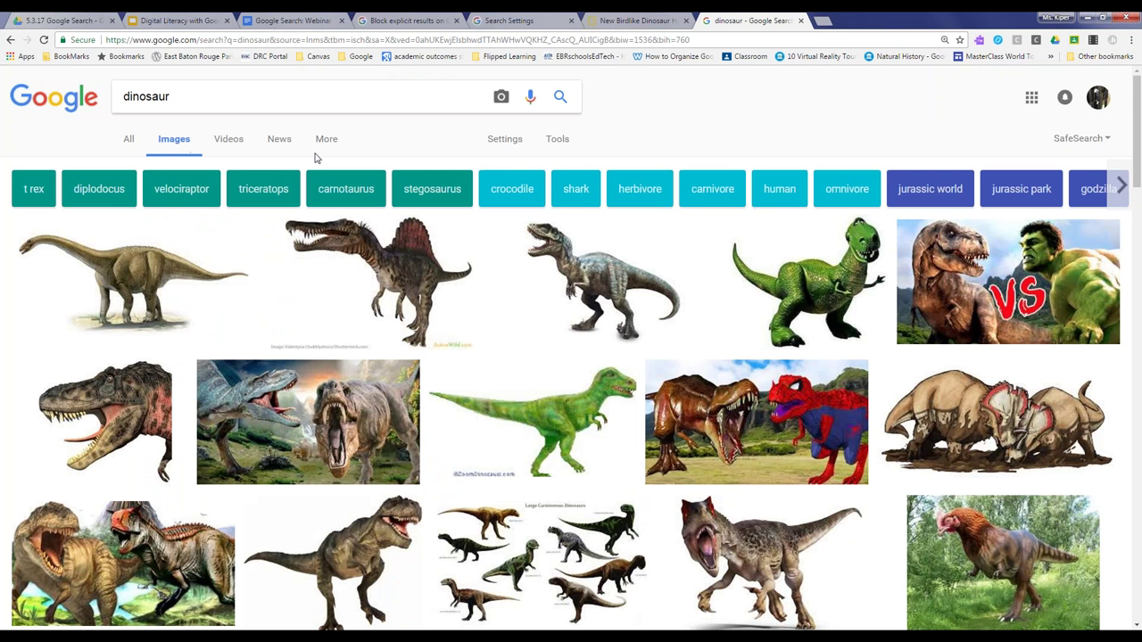
click(228, 141)
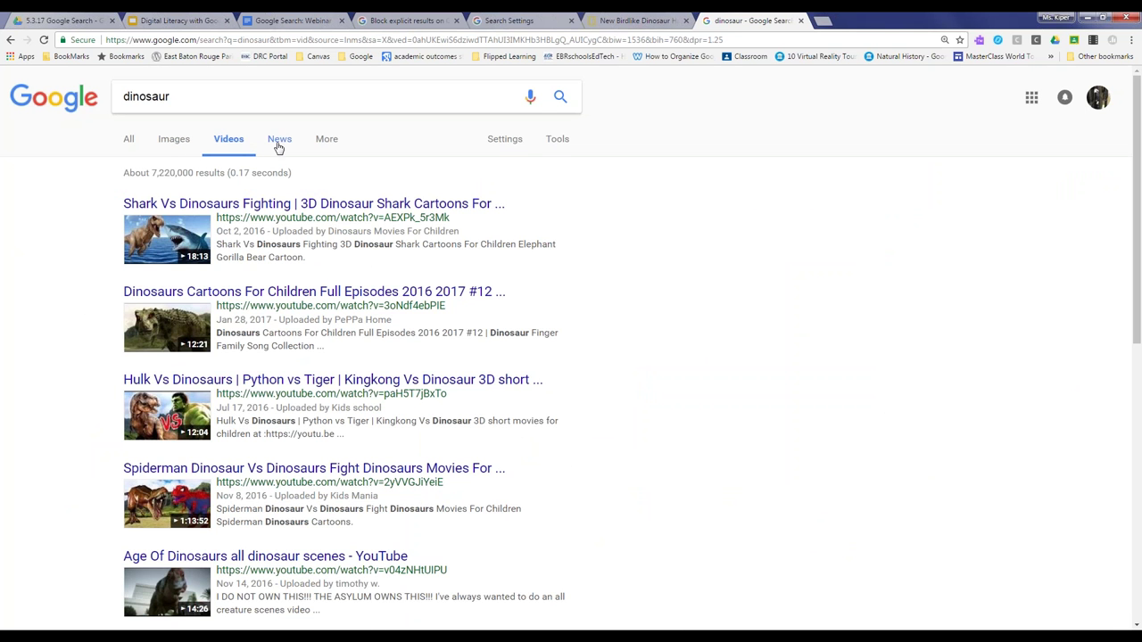
click(277, 142)
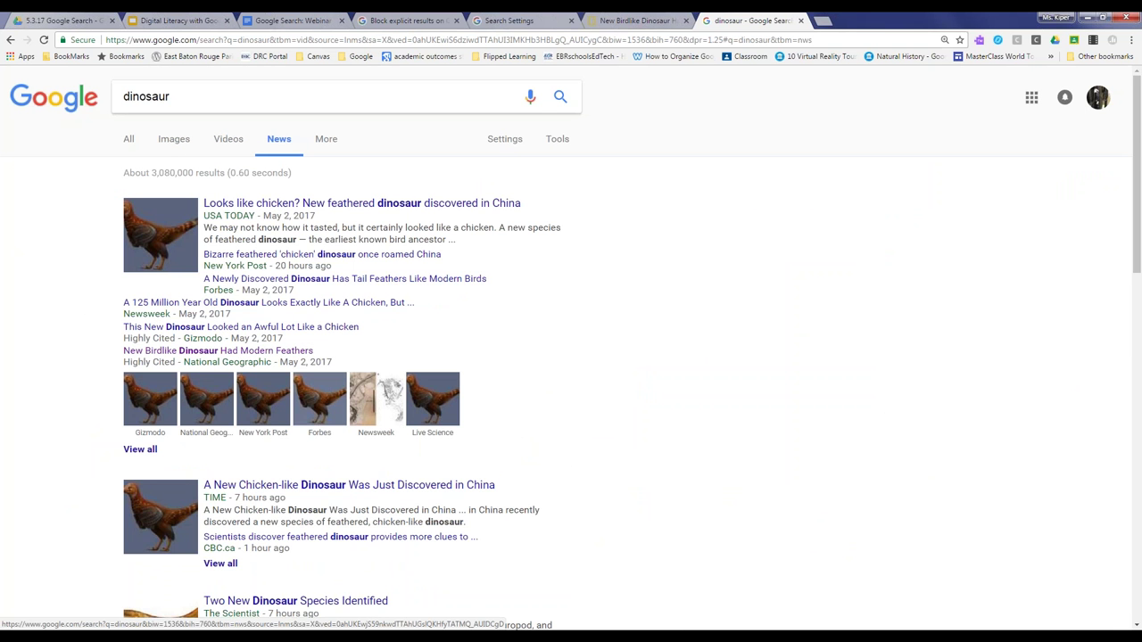
click(328, 143)
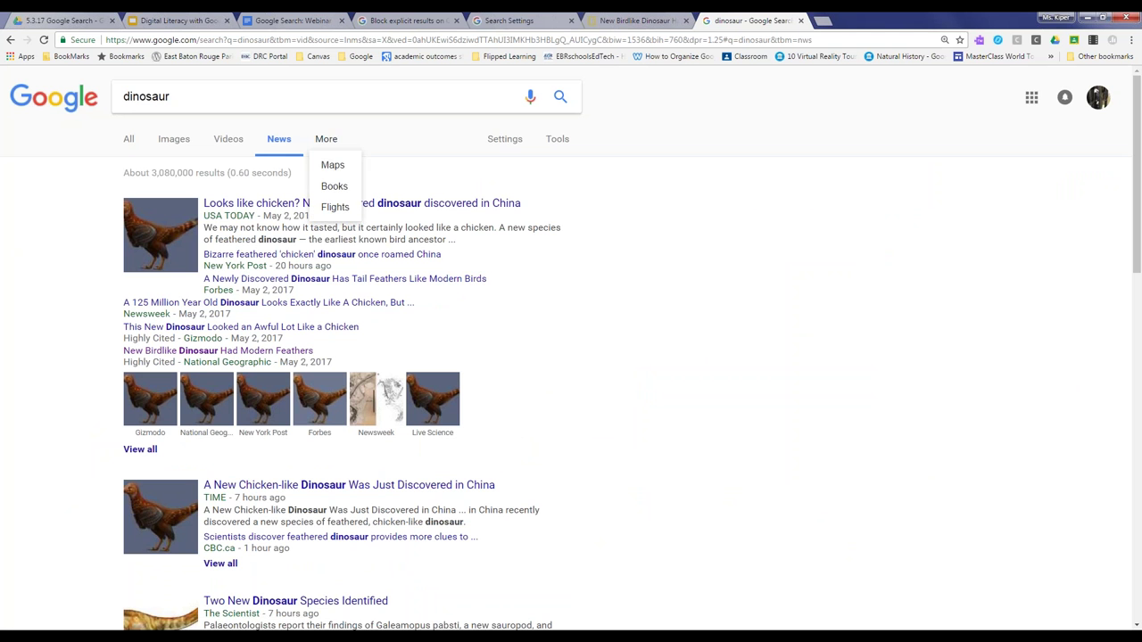
click(361, 146)
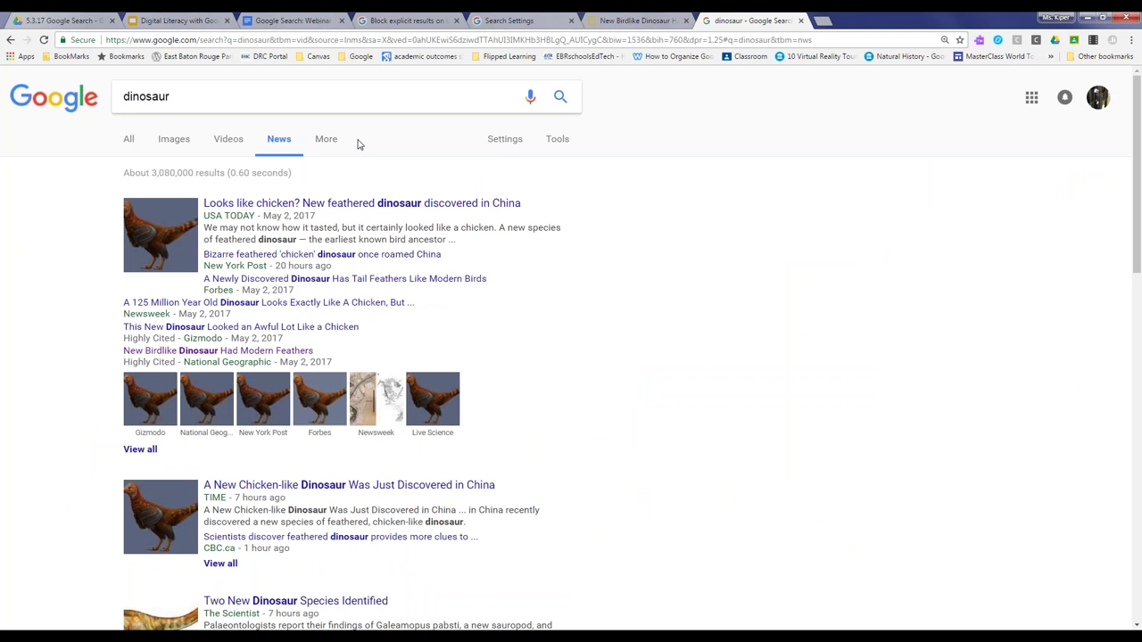
Open the Google search history from the search settings and go through the My Activity welcome slides
click(513, 146)
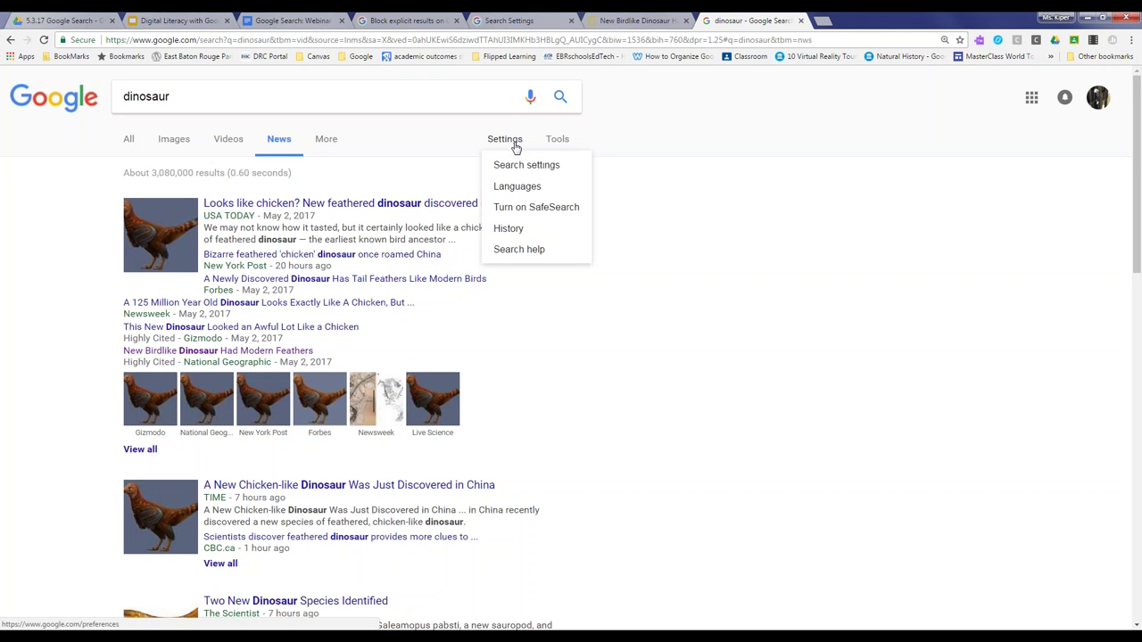
click(506, 229)
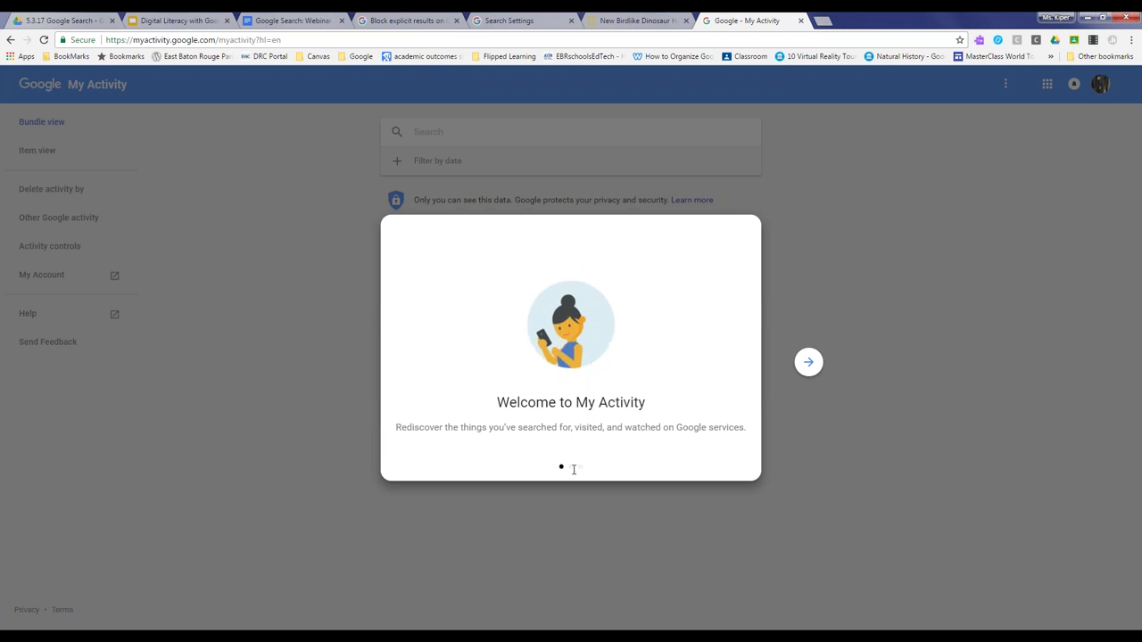
click(807, 363)
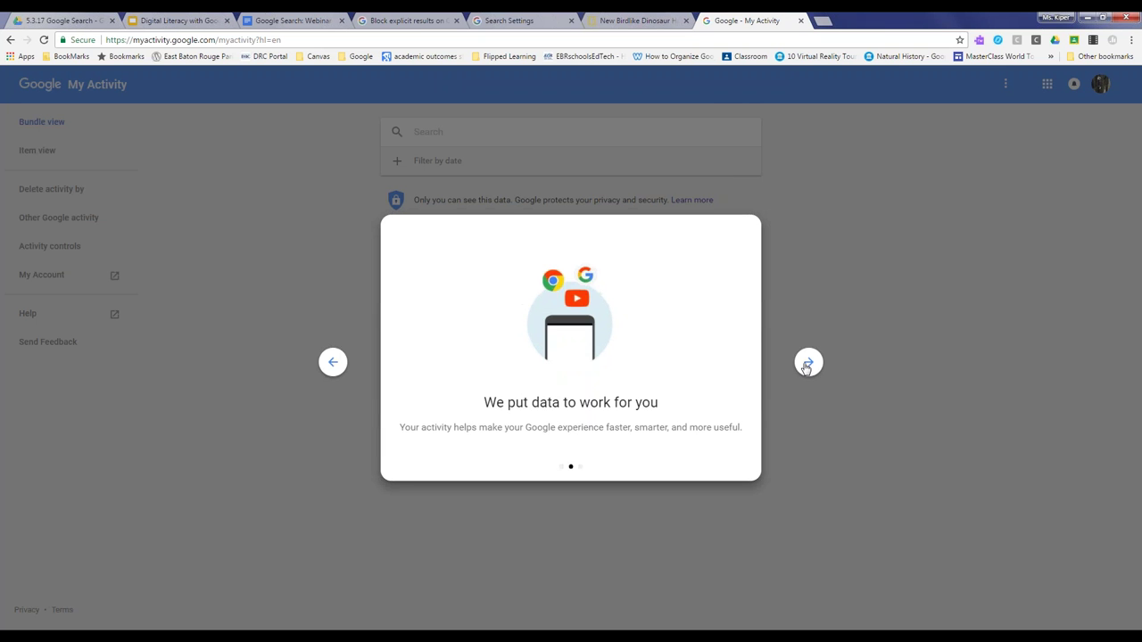
click(807, 364)
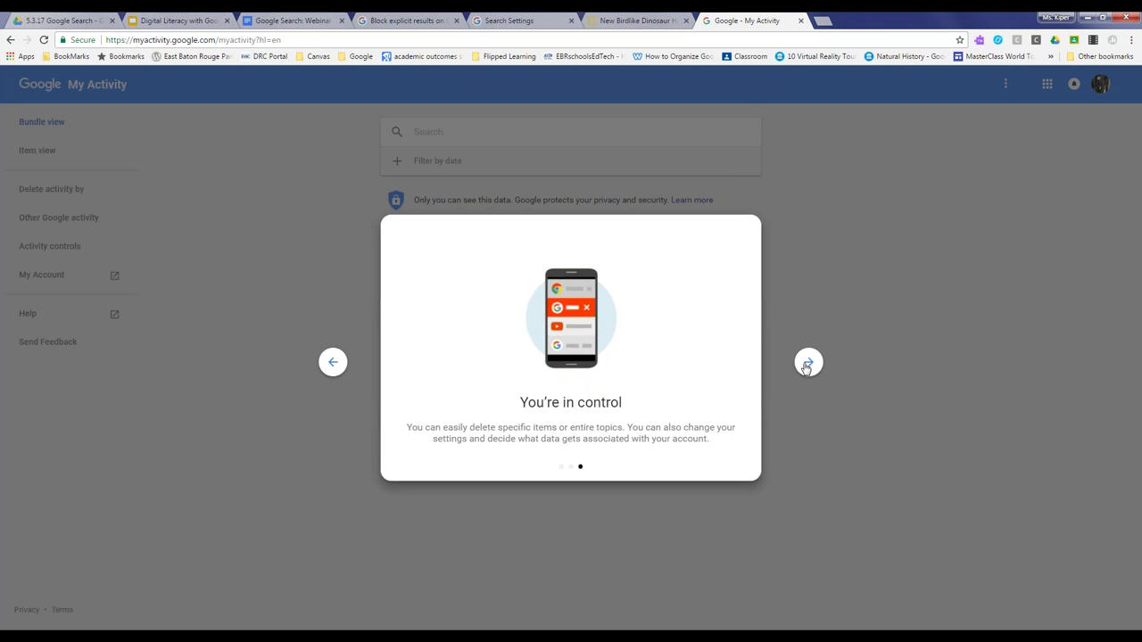
click(808, 364)
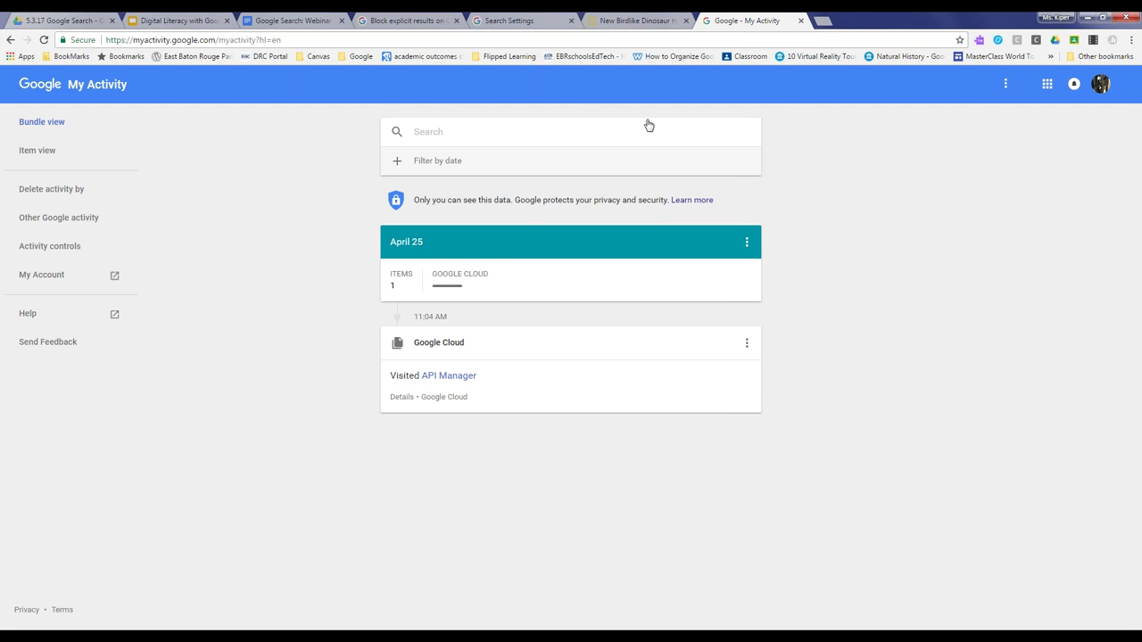
Look briefly at the dinosaur article, and return from My Activity to the dinosaur news results
click(603, 24)
scroll(636, 239, up, 4)
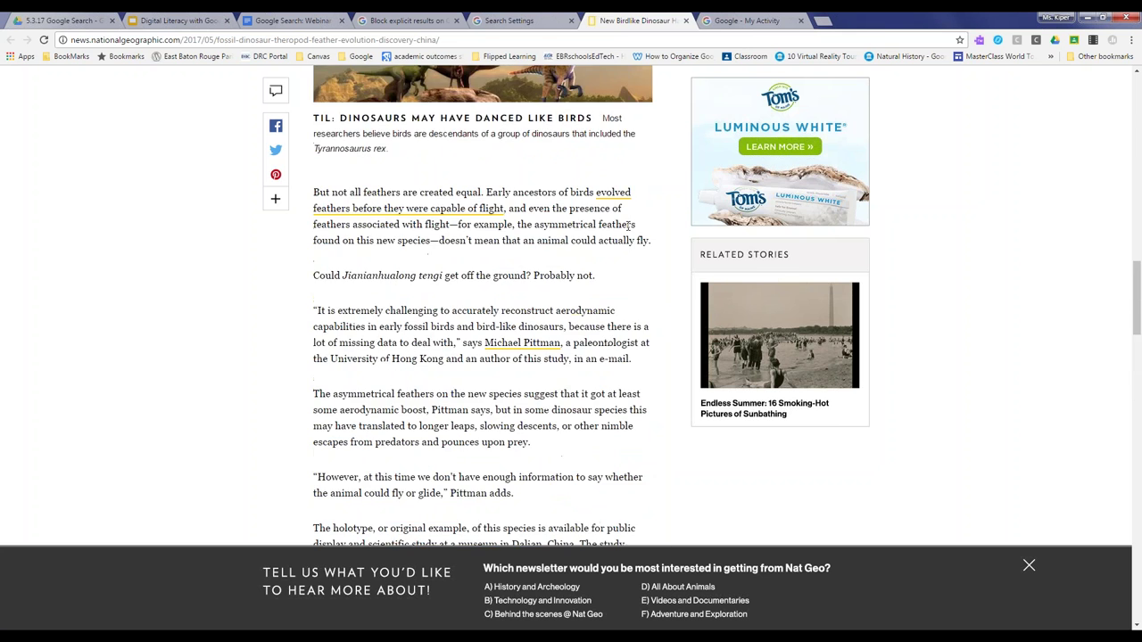
click(754, 20)
click(12, 40)
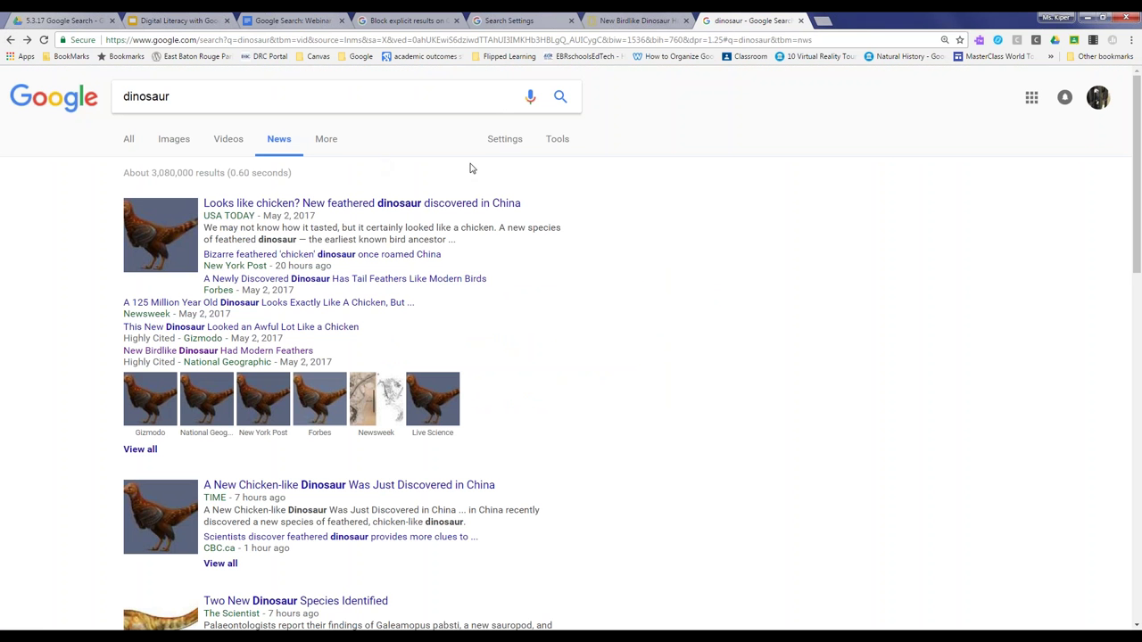
Look at the custom date range calendar for the dinosaur news results, and limit the news to the past week
click(570, 144)
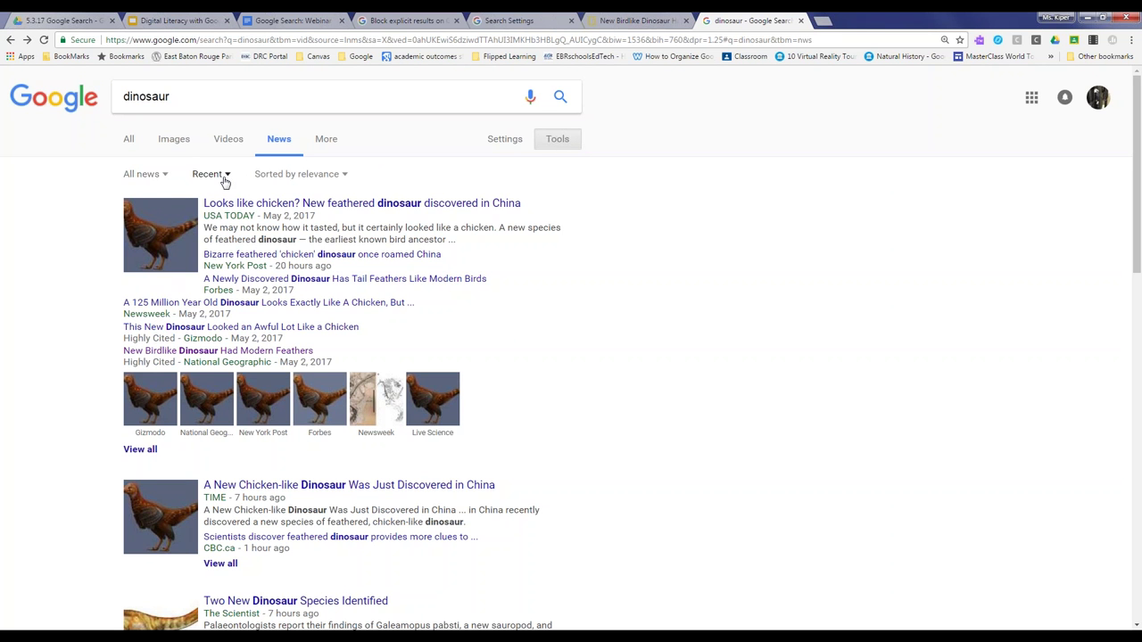
click(226, 181)
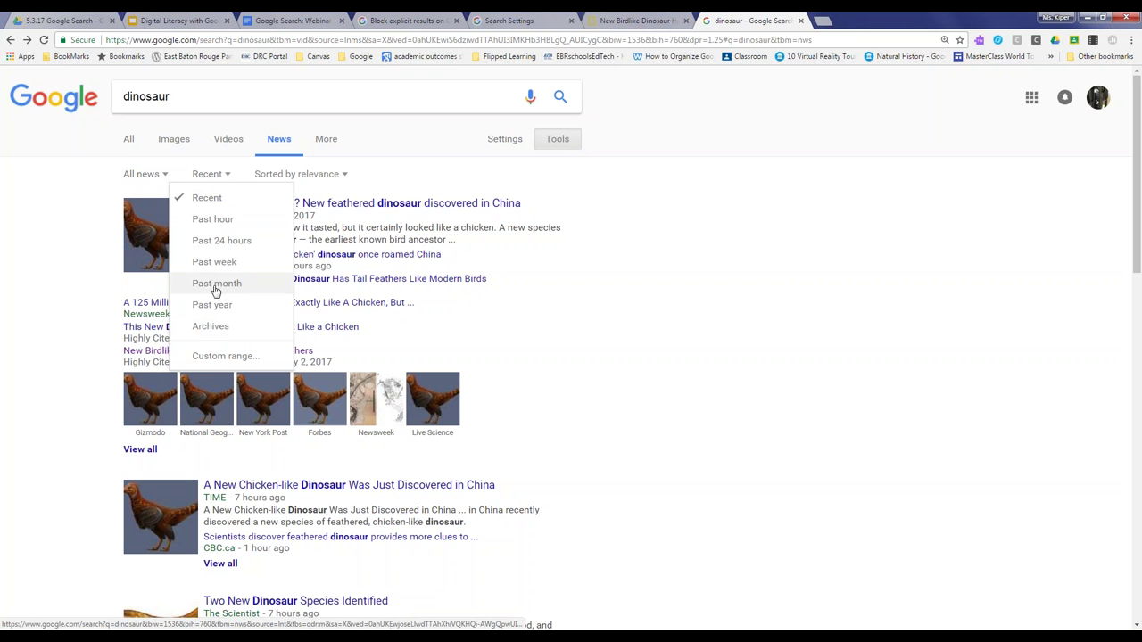
click(202, 357)
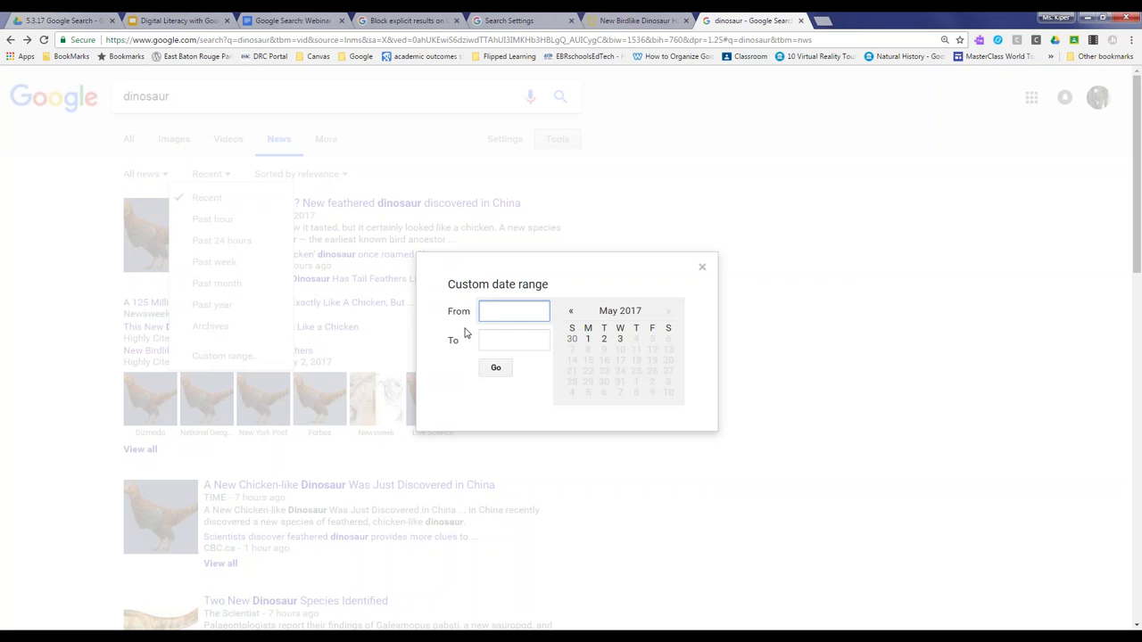
click(572, 311)
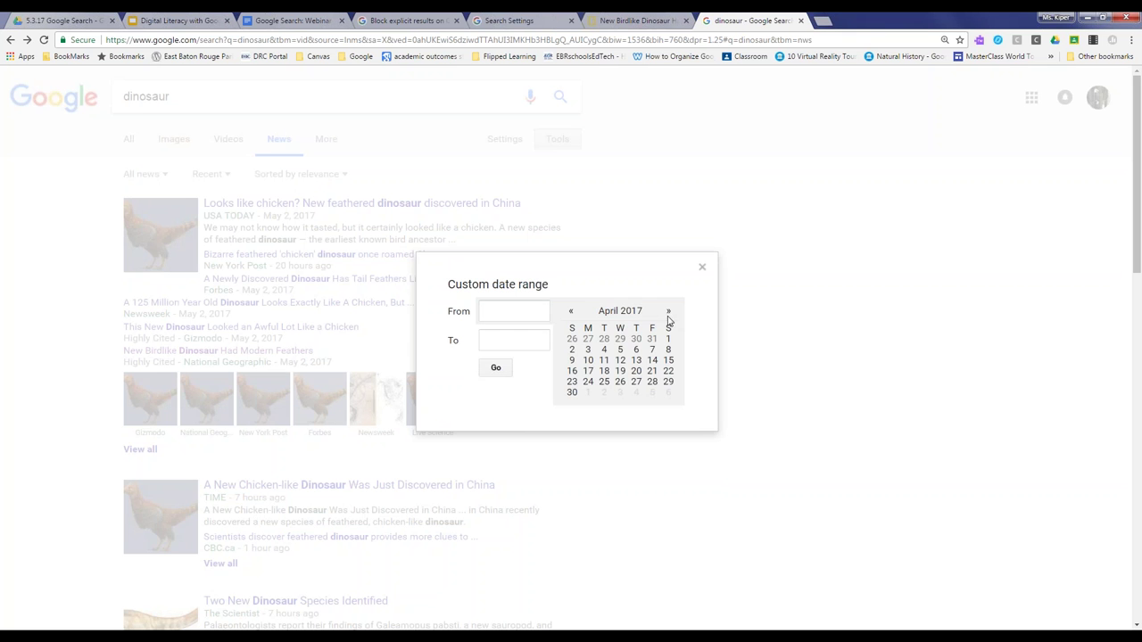
click(668, 313)
click(702, 267)
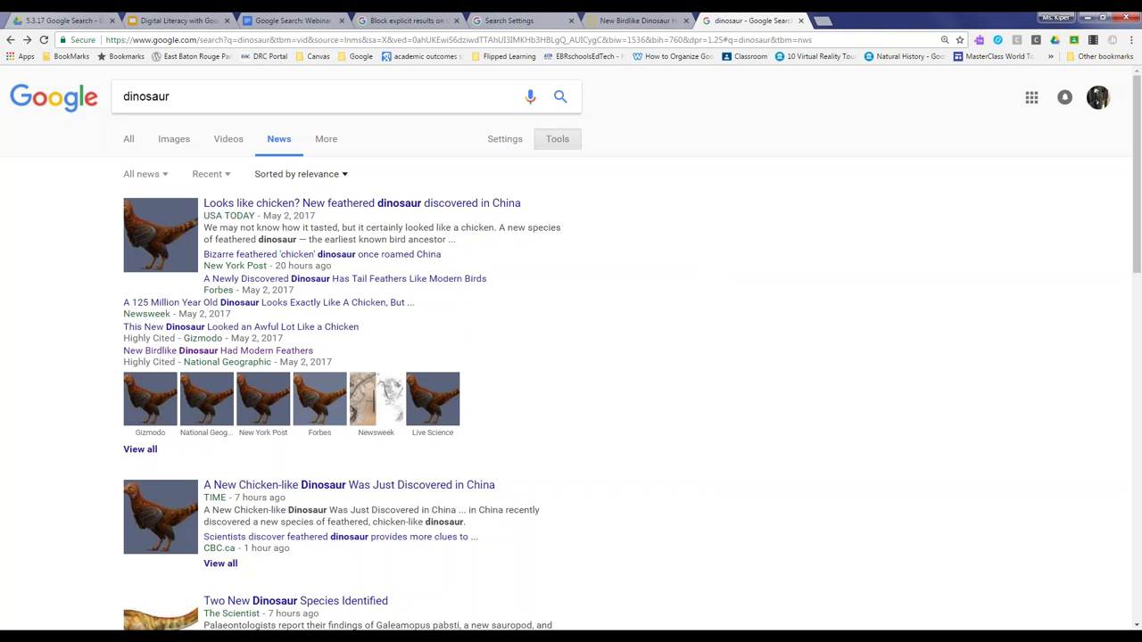
click(207, 175)
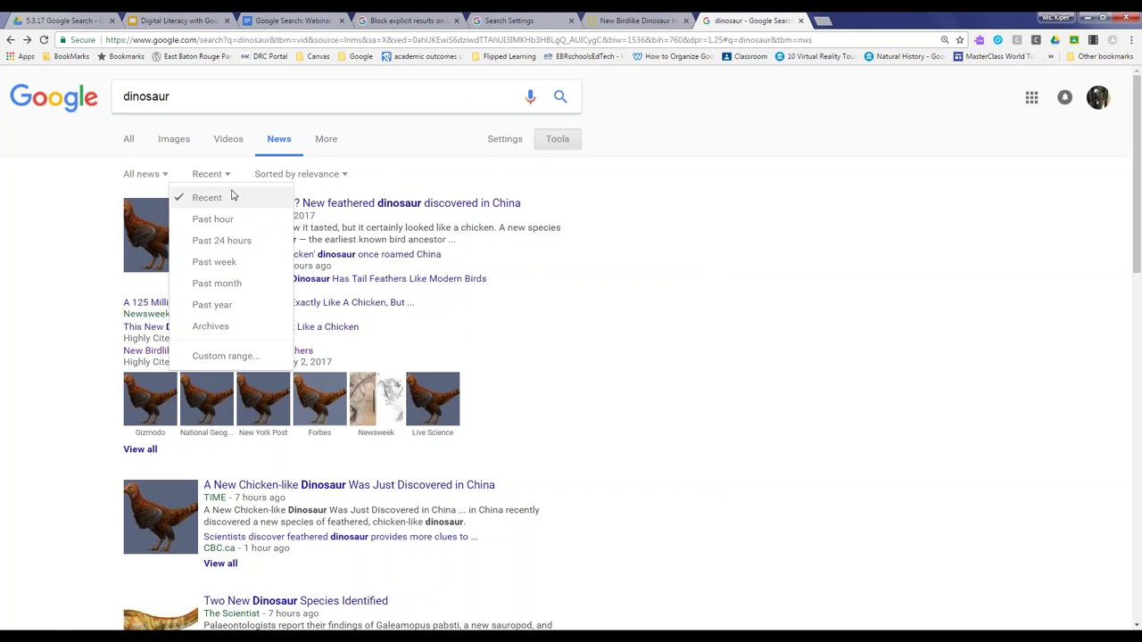
click(216, 265)
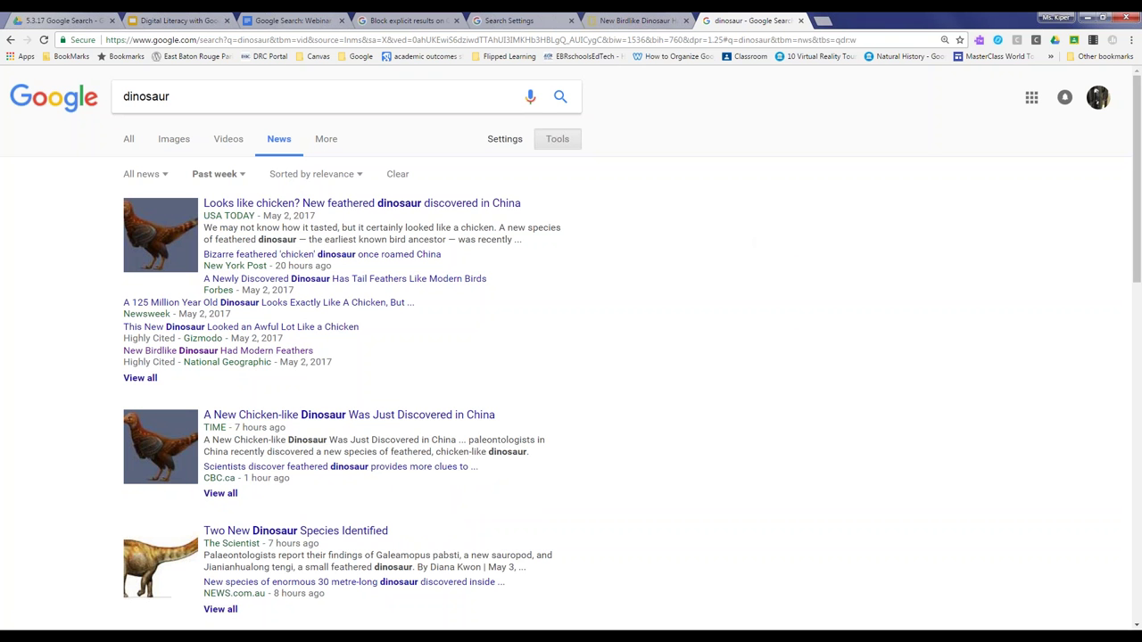
From the webinar document, open the advanced_search link under Google Search: Advanced Techniques and show the Advanced Search page
click(290, 22)
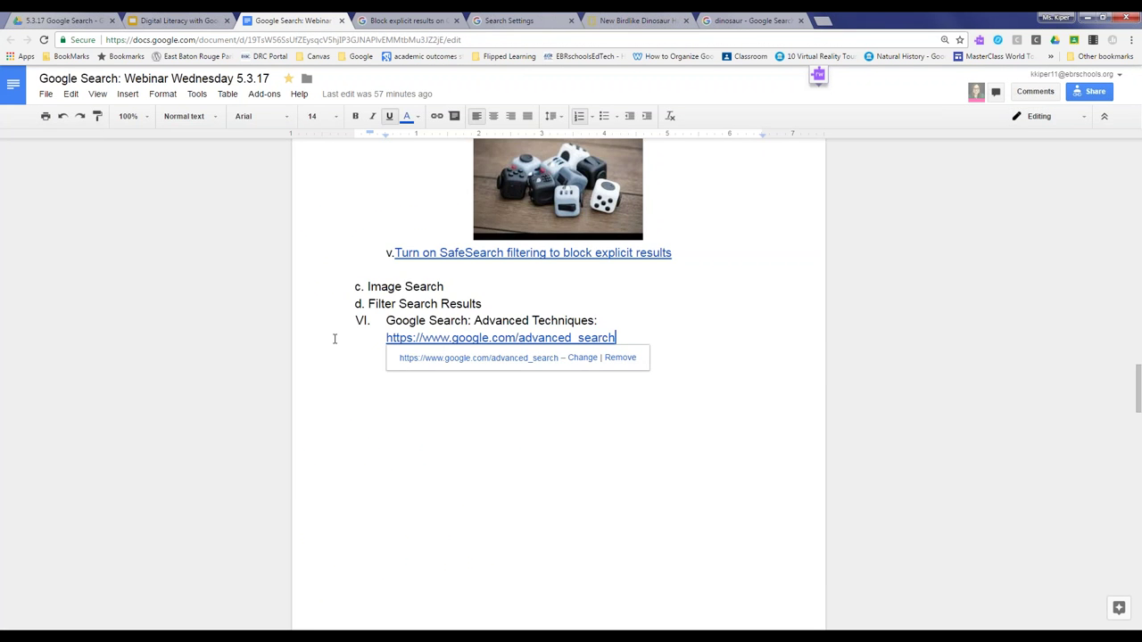
scroll(361, 339, down, 2)
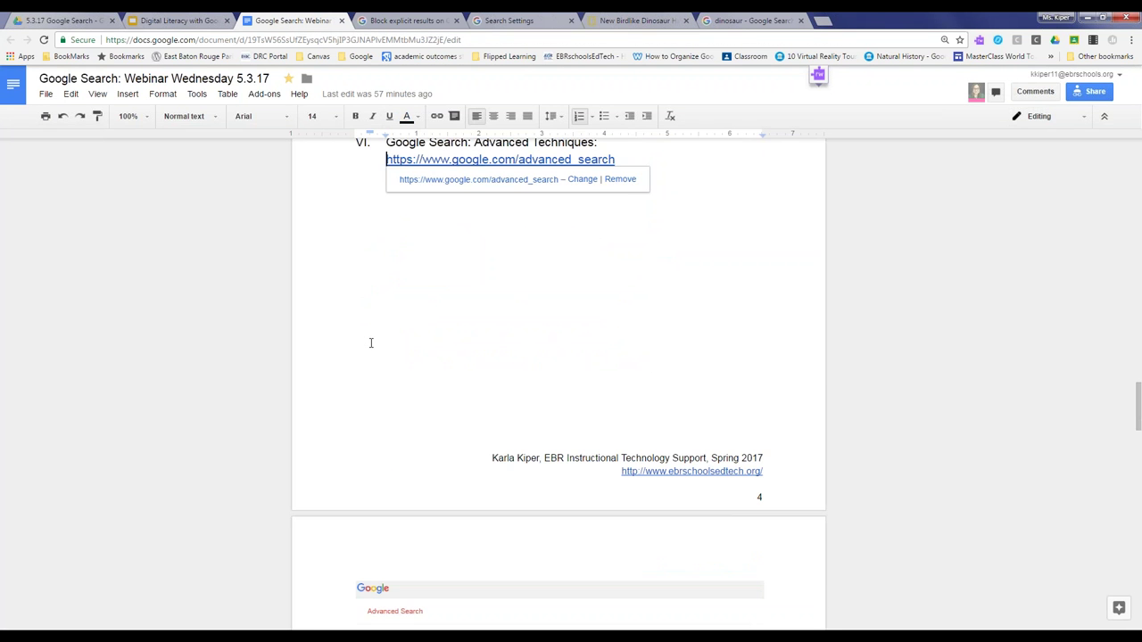
scroll(444, 311, up, 1)
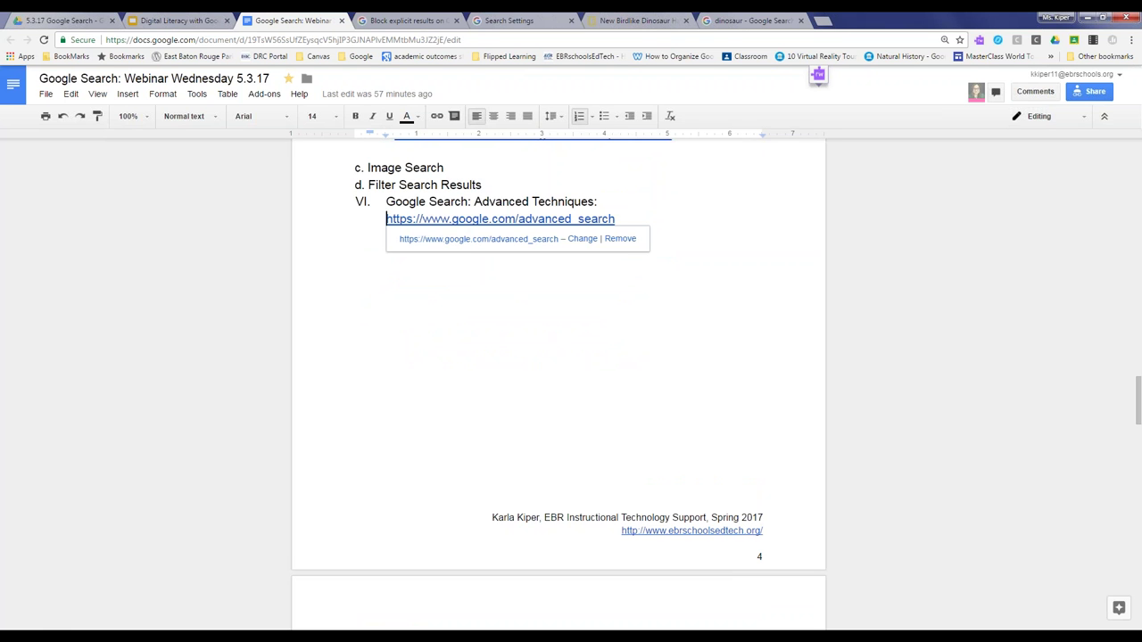
click(480, 239)
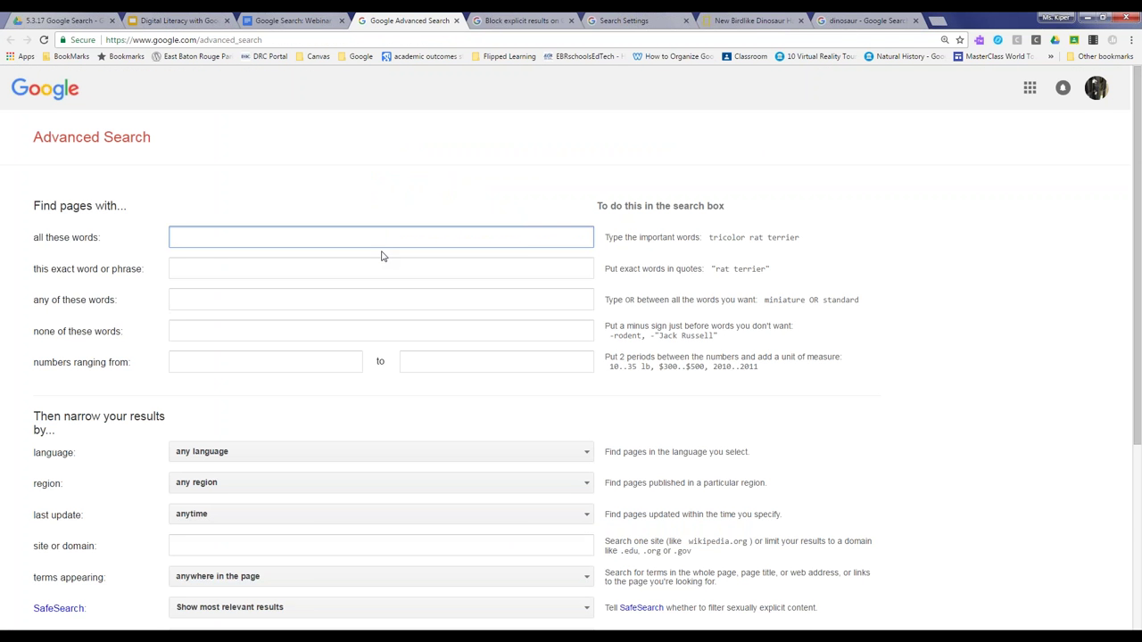
click(295, 20)
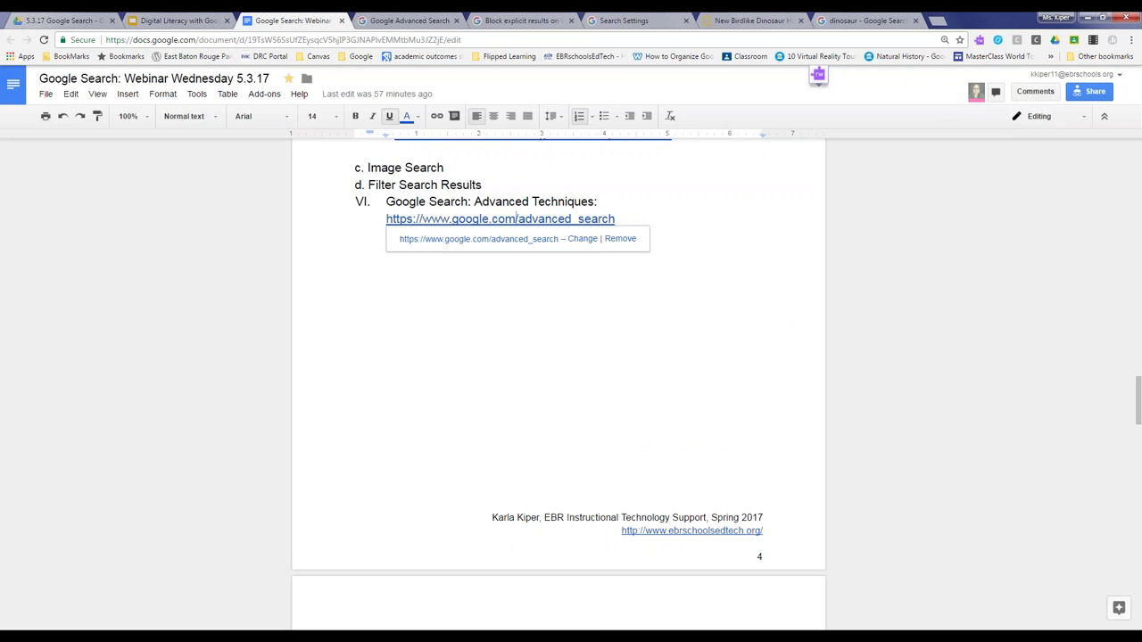
click(382, 20)
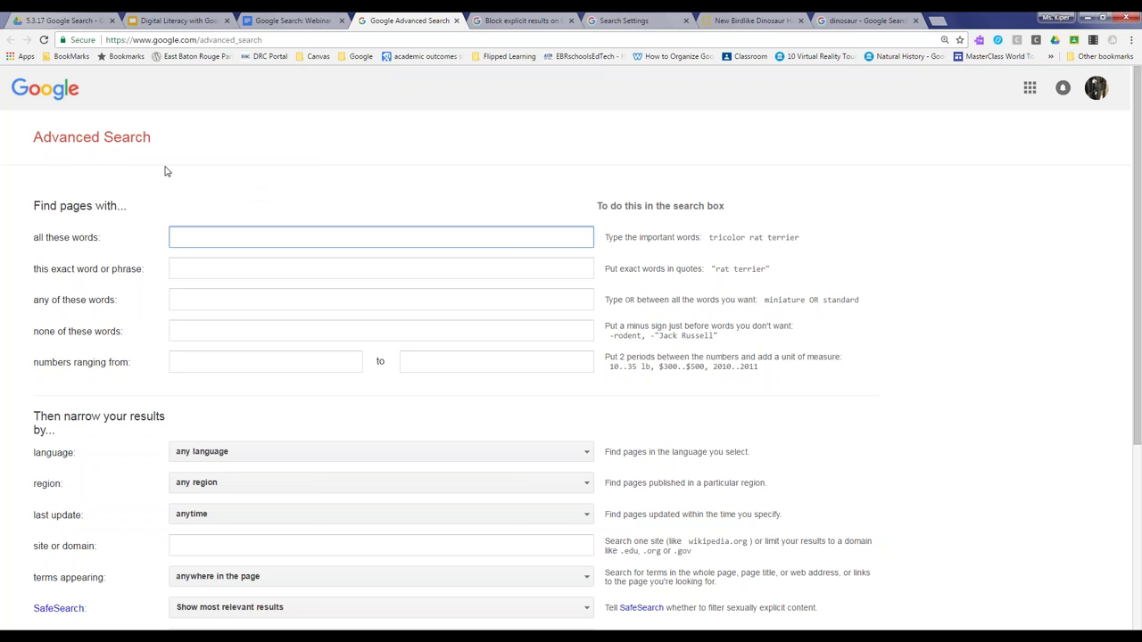
Look over the Advanced Search form, from the "Find pages with" fields to the options for narrowing results
scroll(33, 186, down, 3)
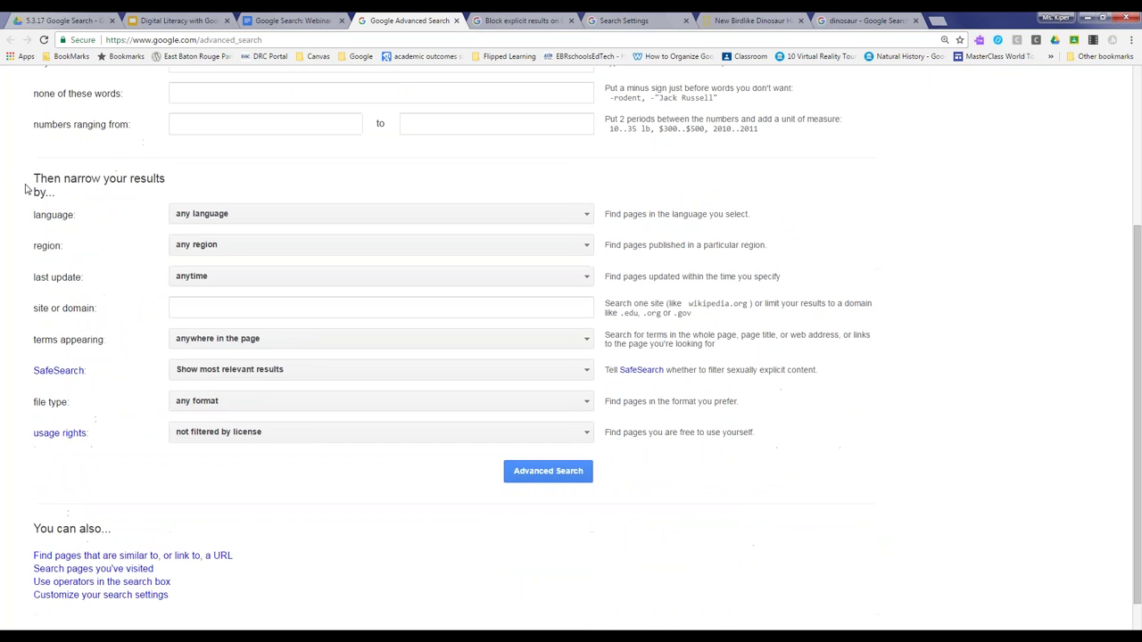
scroll(51, 334, up, 3)
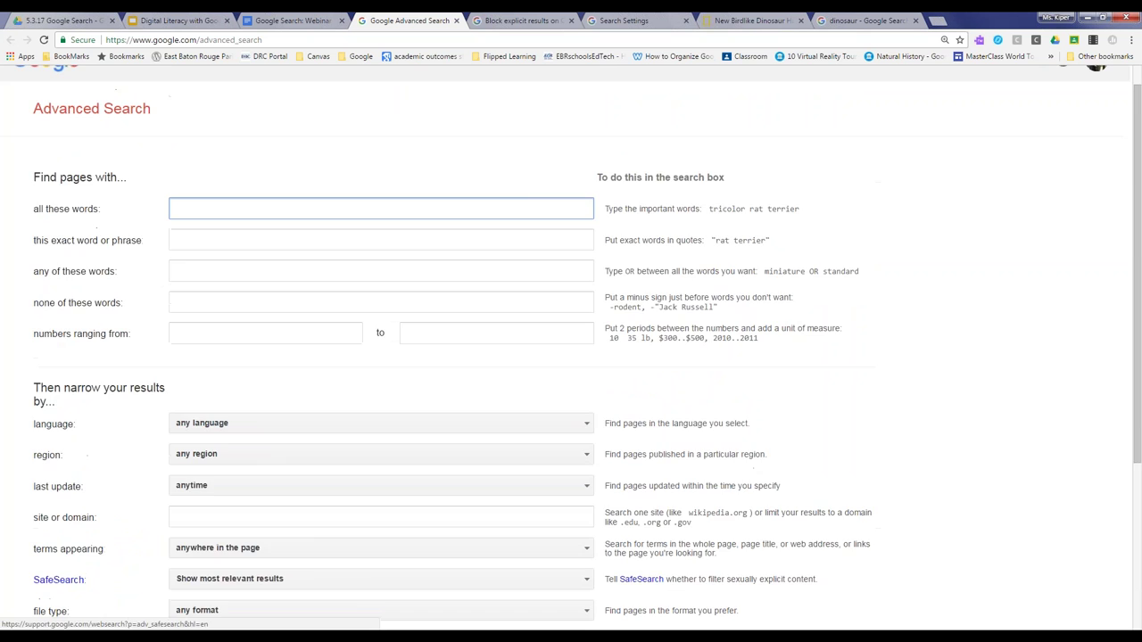
scroll(51, 337, down, 2)
scroll(120, 280, up, 1)
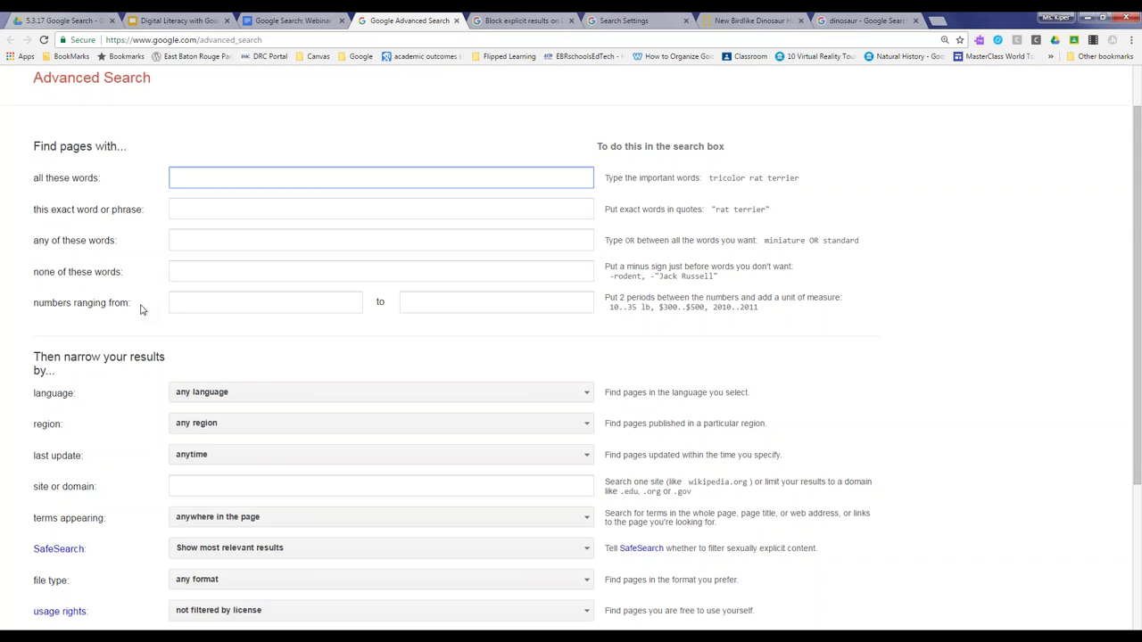
Examine the language, region and last update choices and the remaining narrowing options on the Advanced Search form
scroll(140, 309, down, 2)
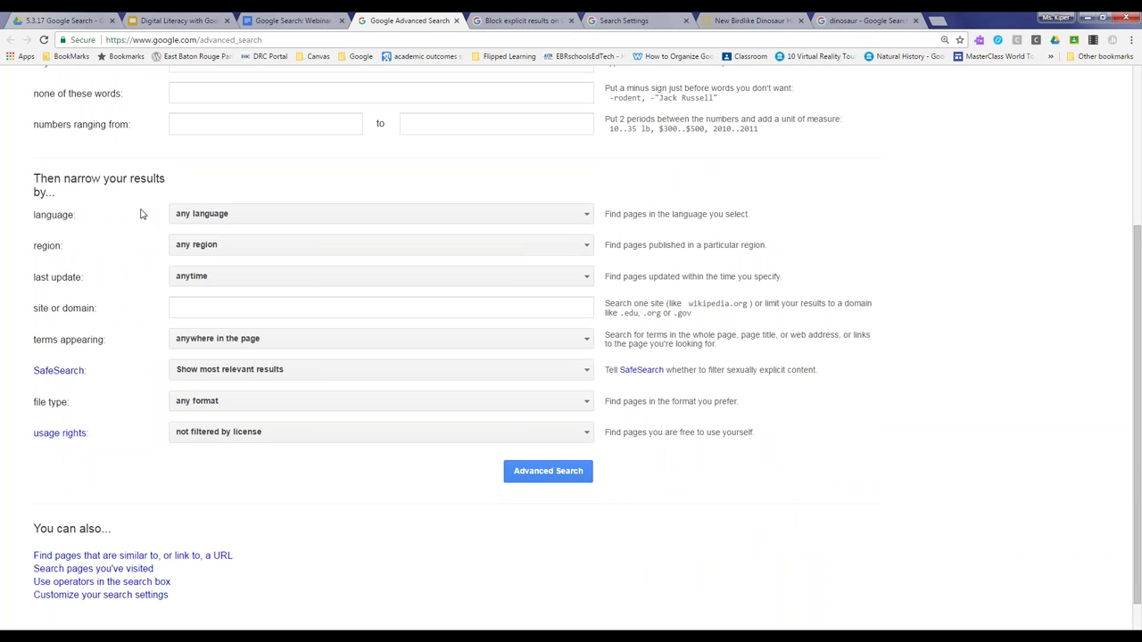
click(337, 216)
click(337, 216)
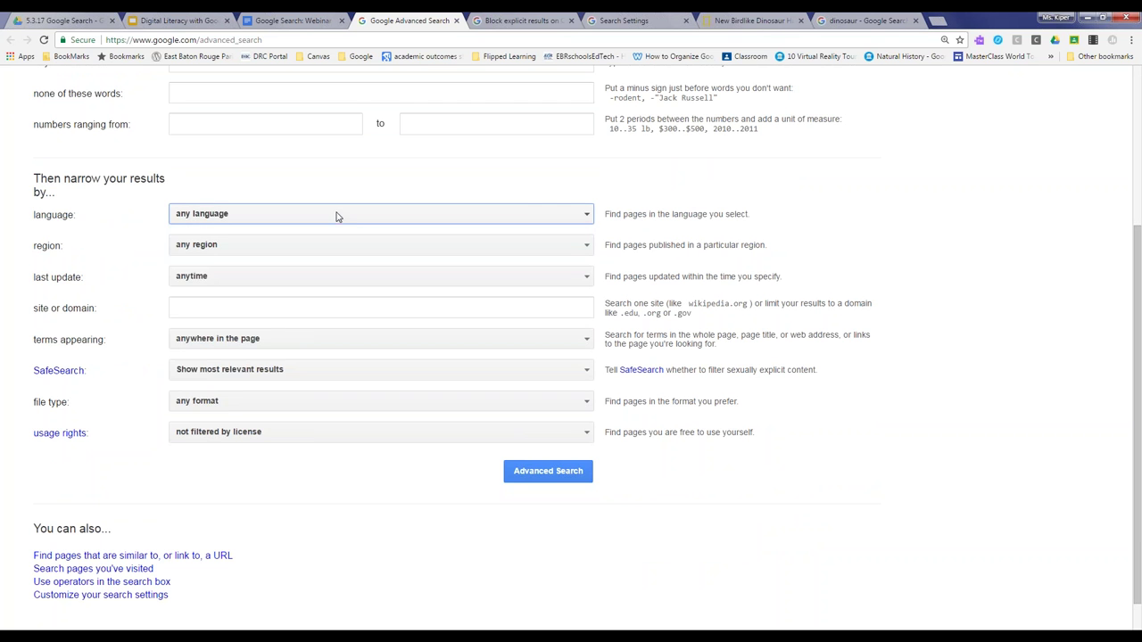
click(207, 250)
scroll(311, 296, down, 1)
scroll(311, 297, down, 2)
click(107, 253)
click(215, 281)
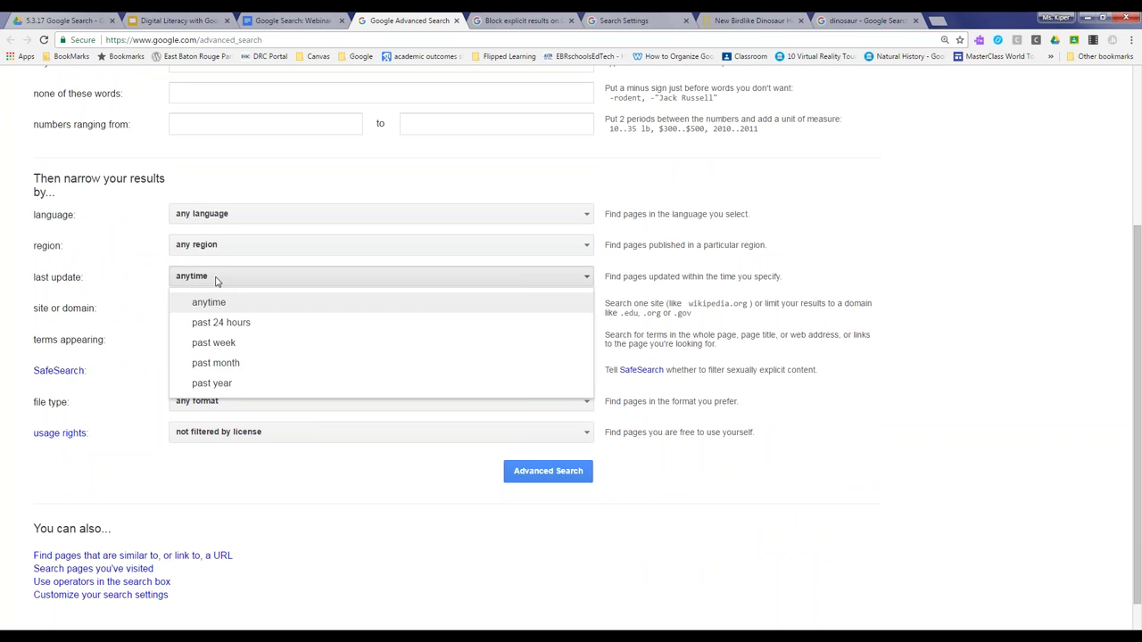
click(124, 273)
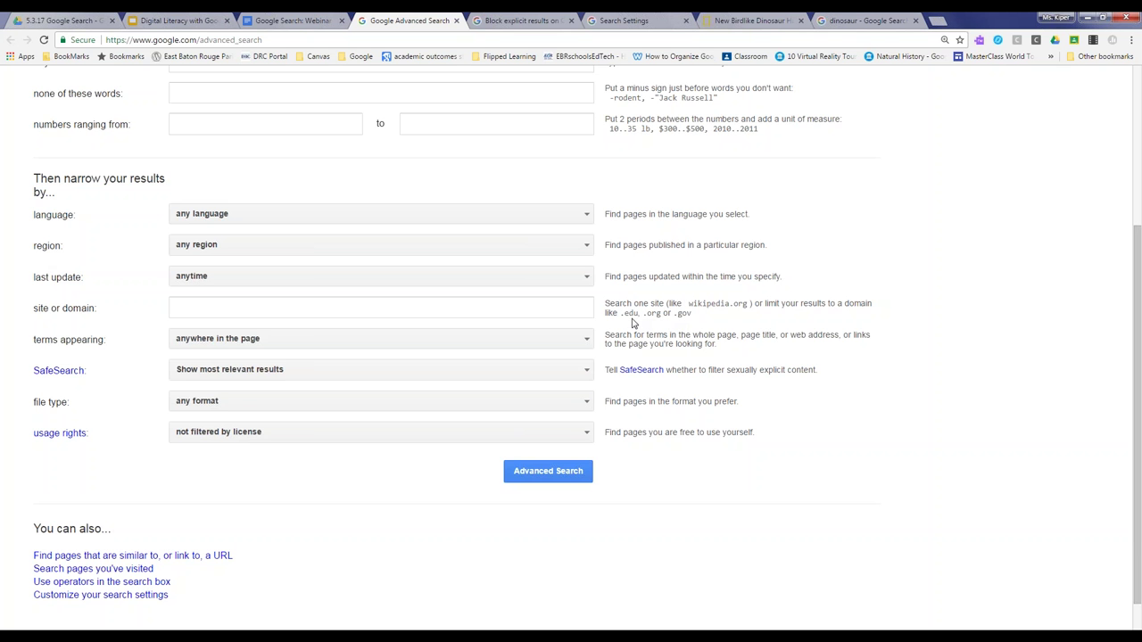
scroll(116, 316, down, 1)
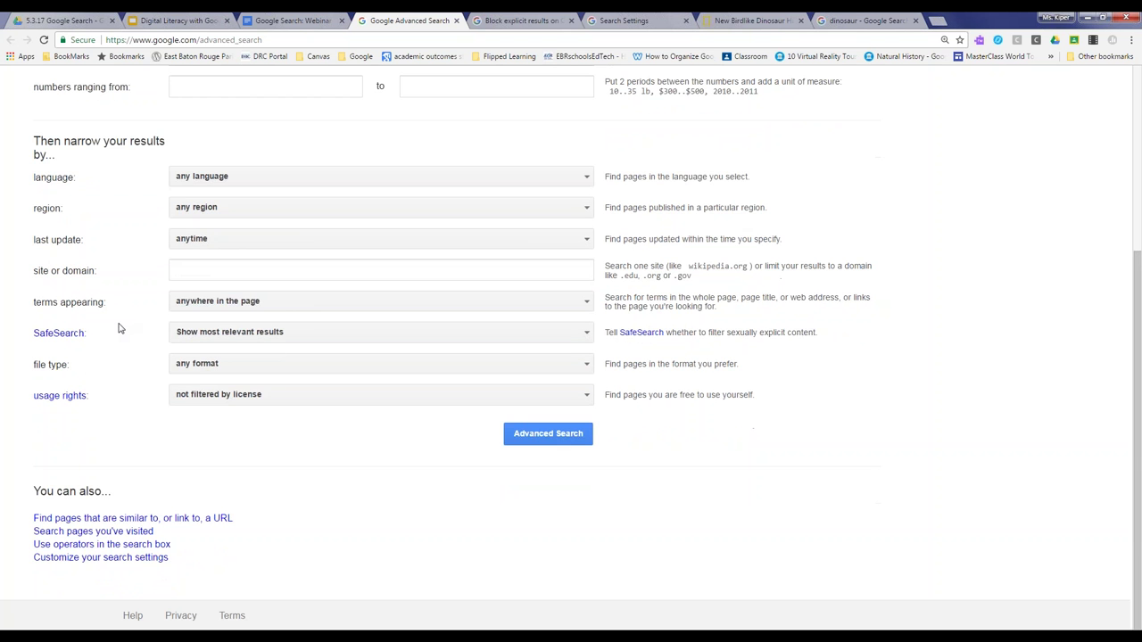
Enter "barn owls" as the "all these words" search terms on the Advanced Search form
scroll(120, 325, up, 3)
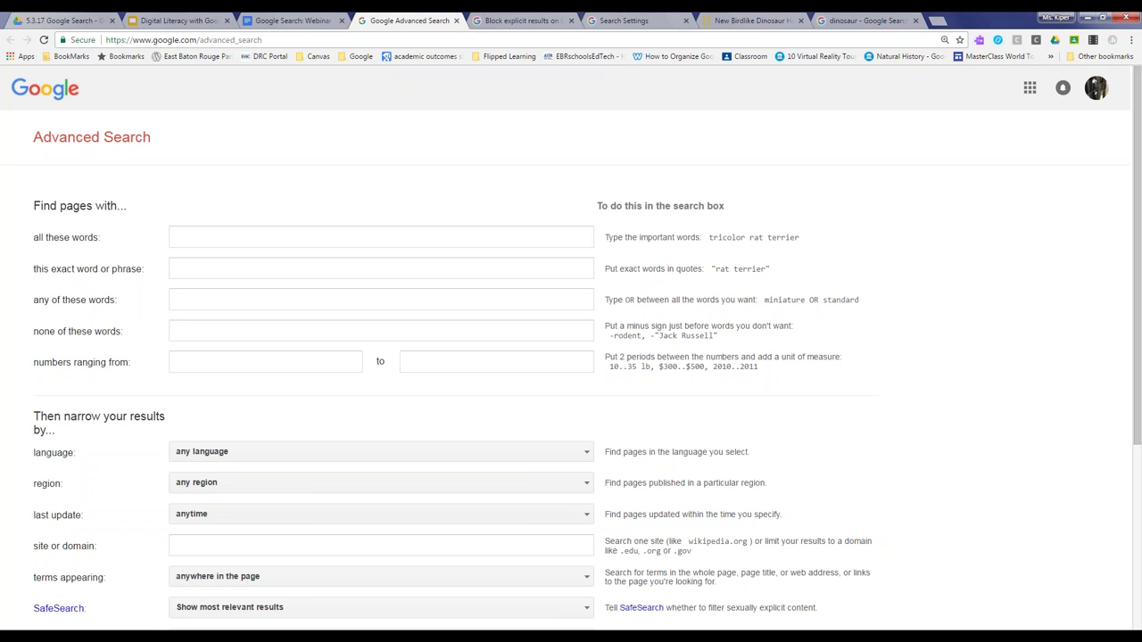
click(241, 242)
text(barn owls)
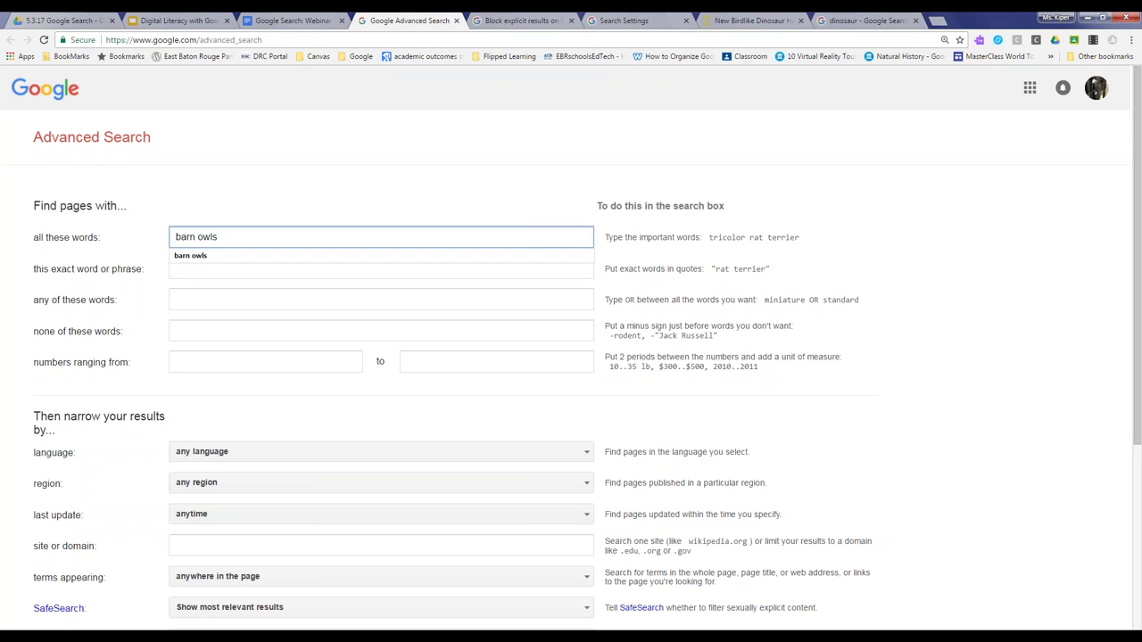
click(143, 238)
Set the file type to Microsoft Powerpoint (.ppt) and run the advanced search for barn owls
scroll(143, 238, down, 2)
scroll(144, 238, down, 2)
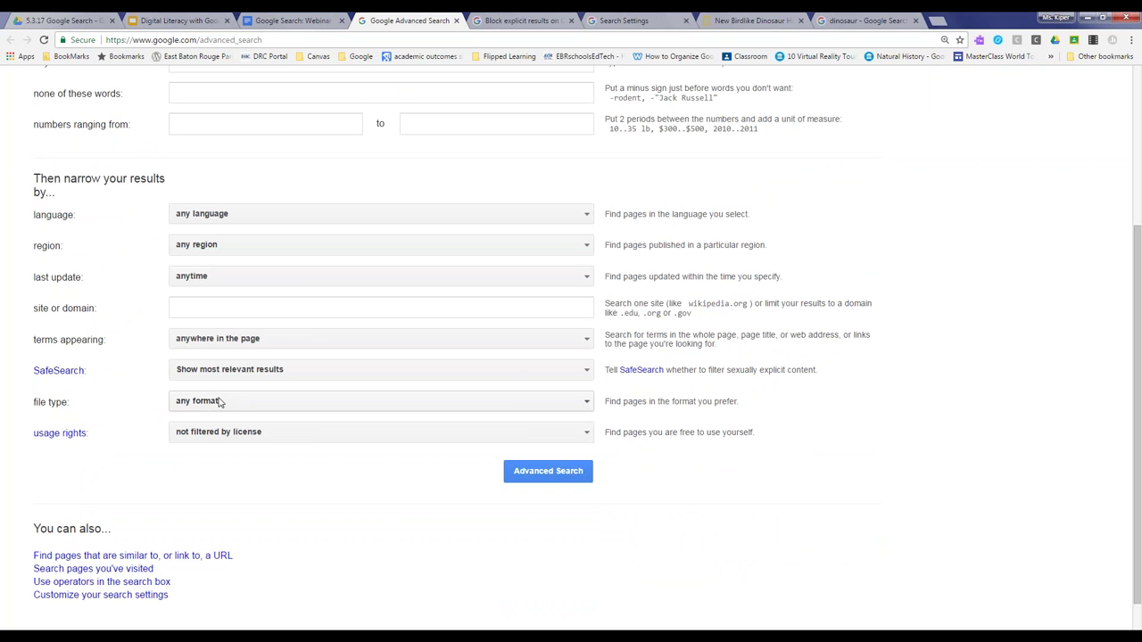
click(547, 406)
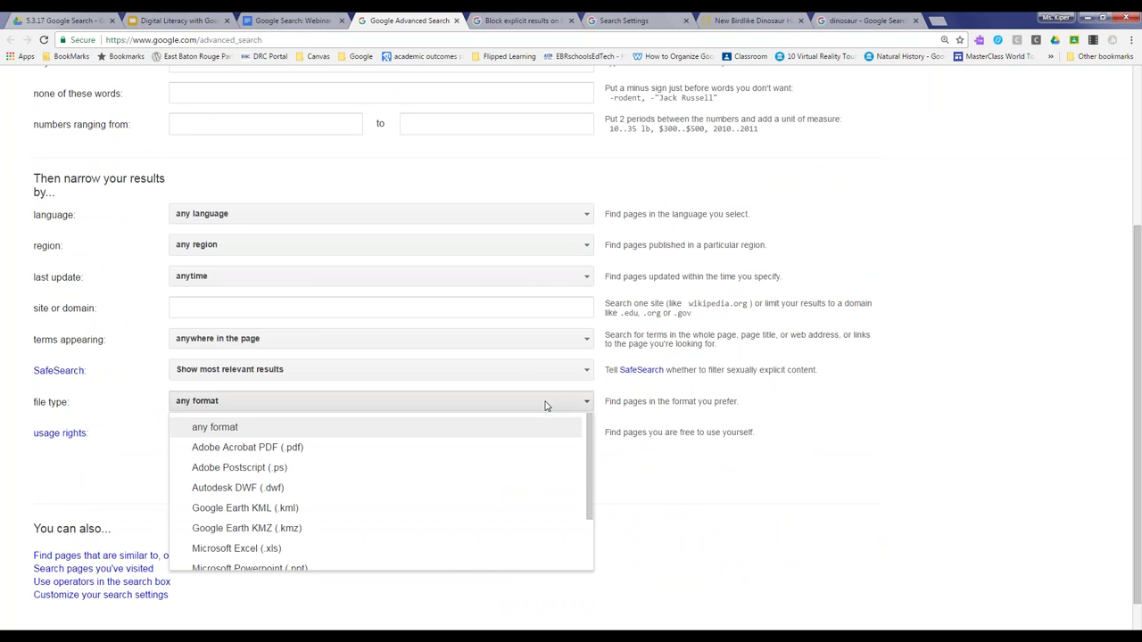
scroll(413, 455, down, 5)
click(330, 461)
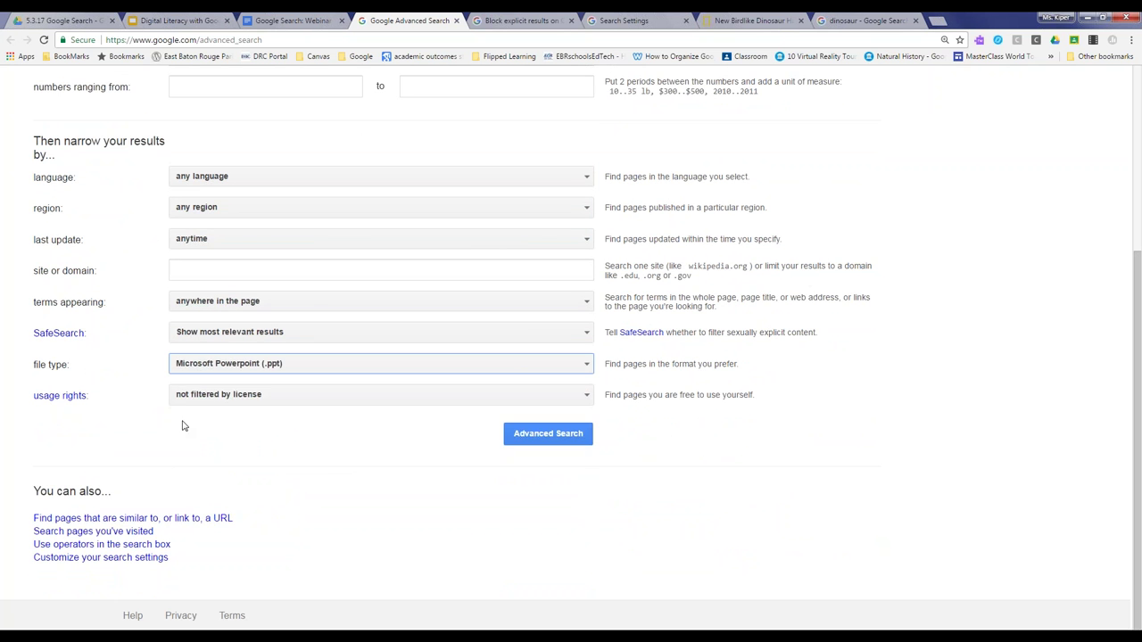
click(551, 434)
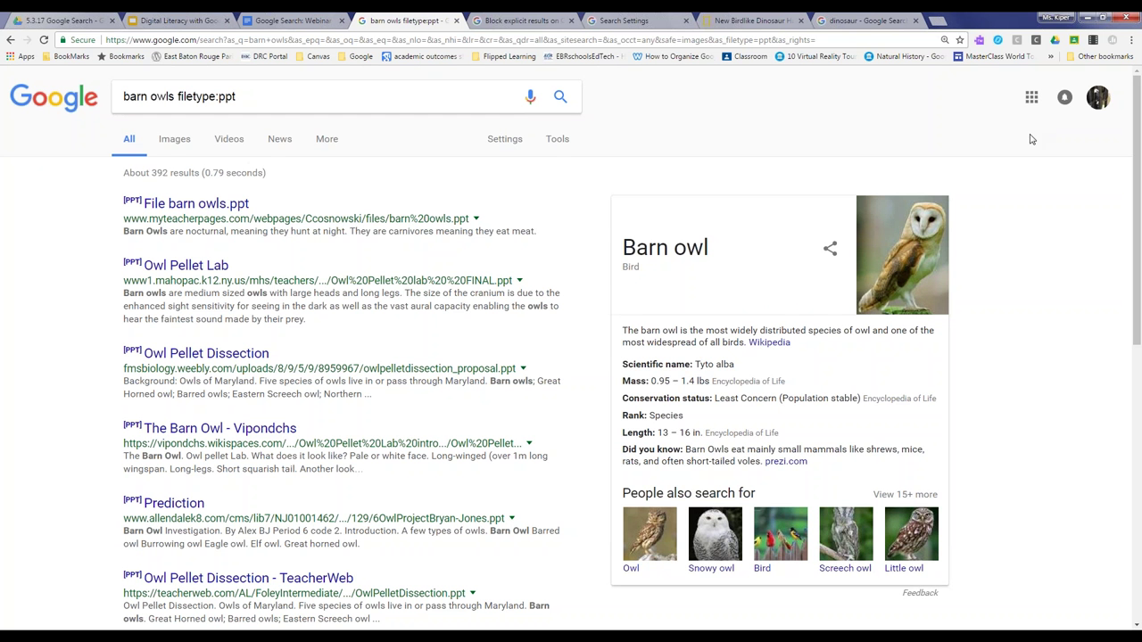
Return to the Advanced Search form and change the barn owls file type to Adobe Acrobat PDF (.pdf)
click(10, 40)
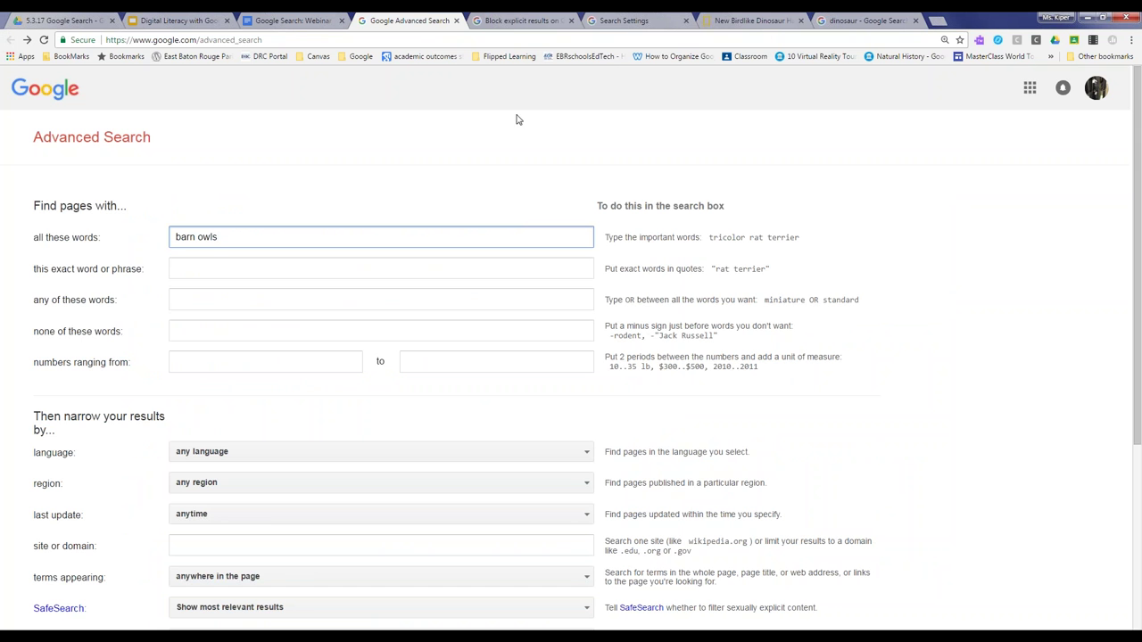
drag(237, 236, 114, 229)
drag(1138, 152, 1140, 292)
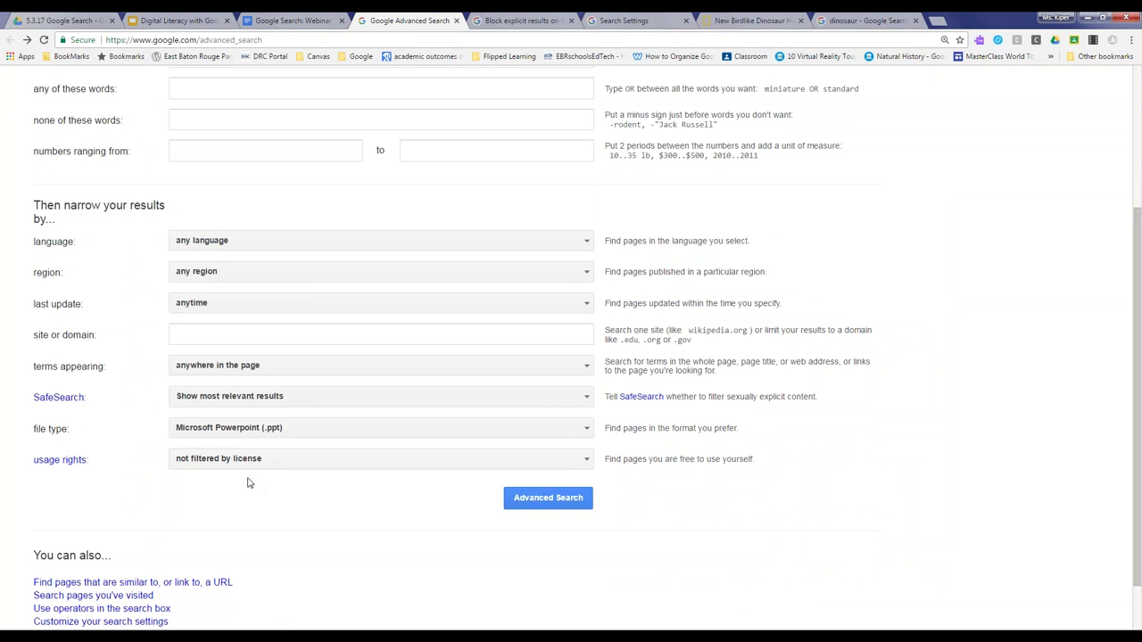
click(257, 432)
click(257, 446)
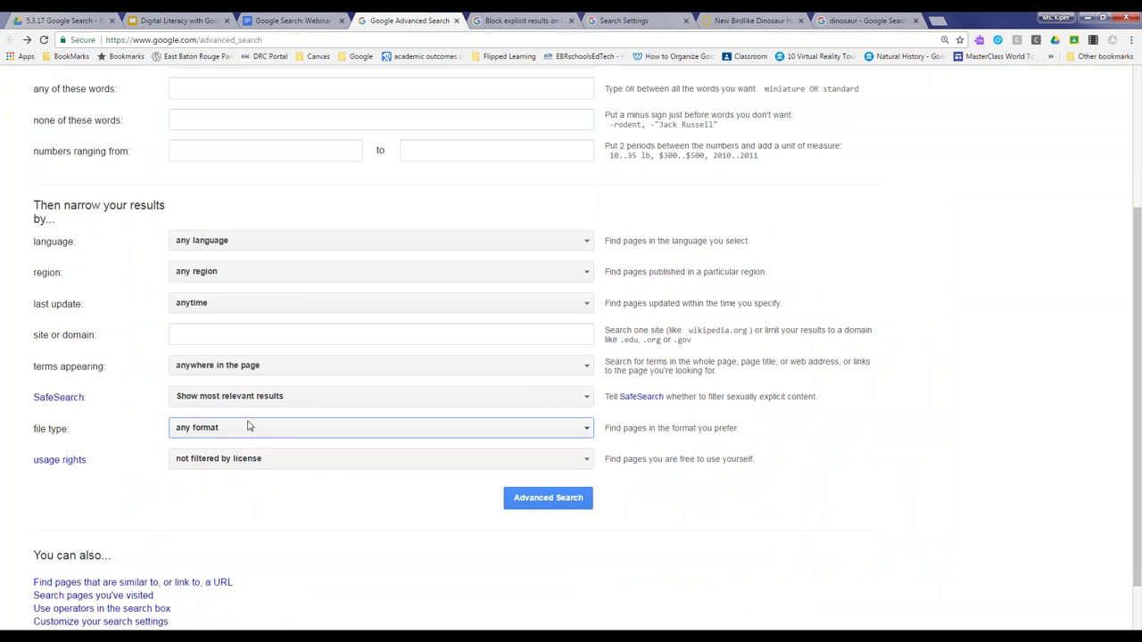
click(250, 426)
click(239, 471)
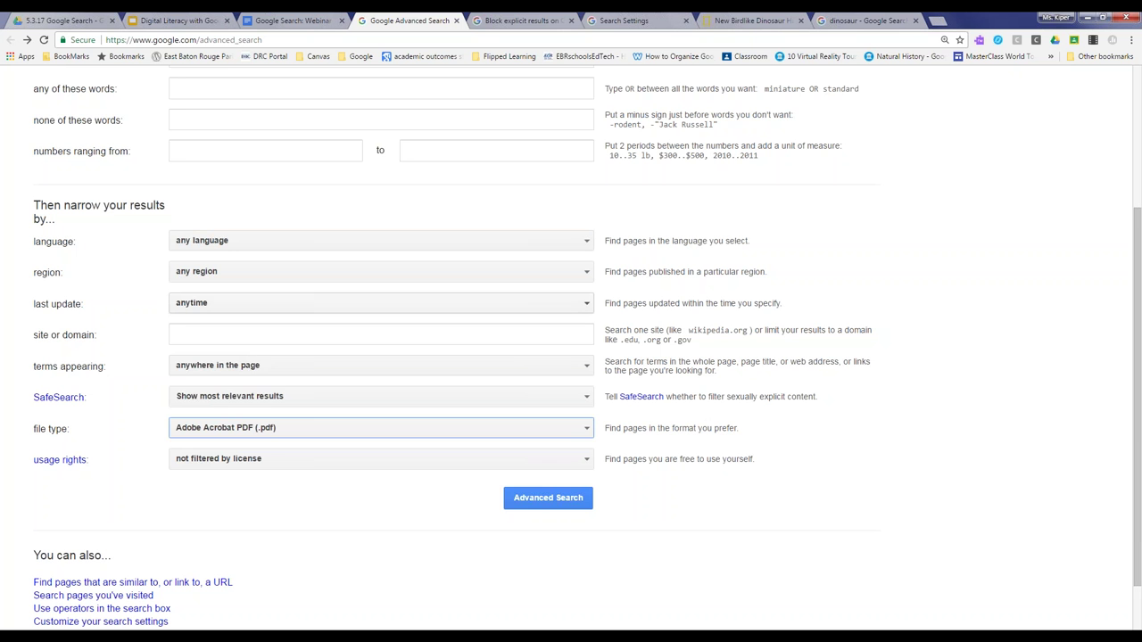
Limit the last update to the past month and run the advanced search for barn owl PDFs
click(268, 303)
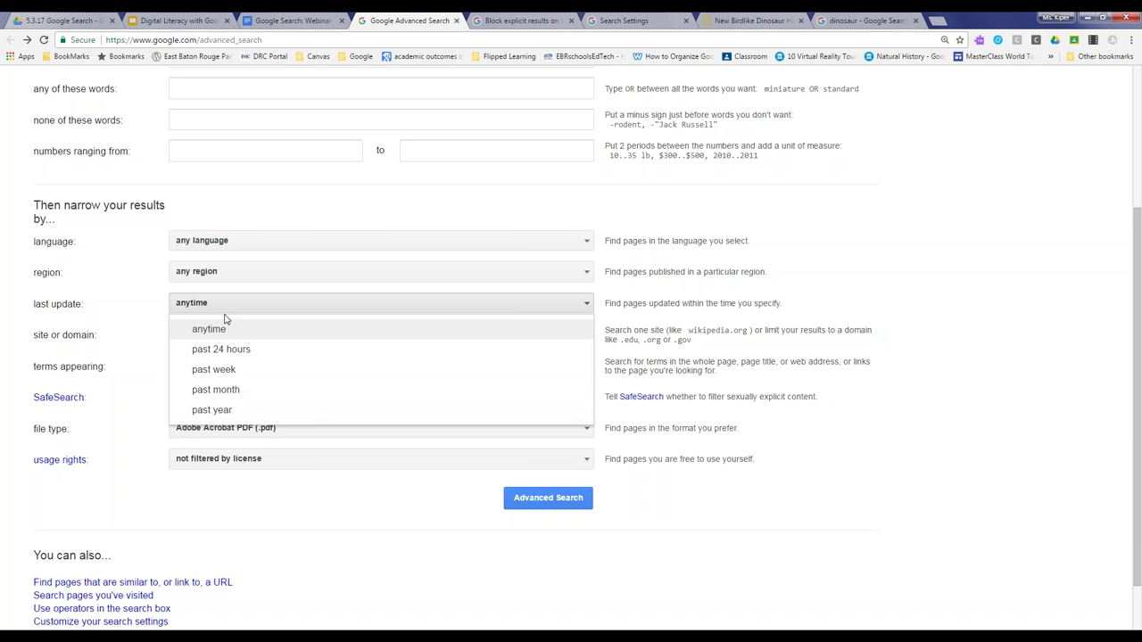
click(218, 390)
click(556, 505)
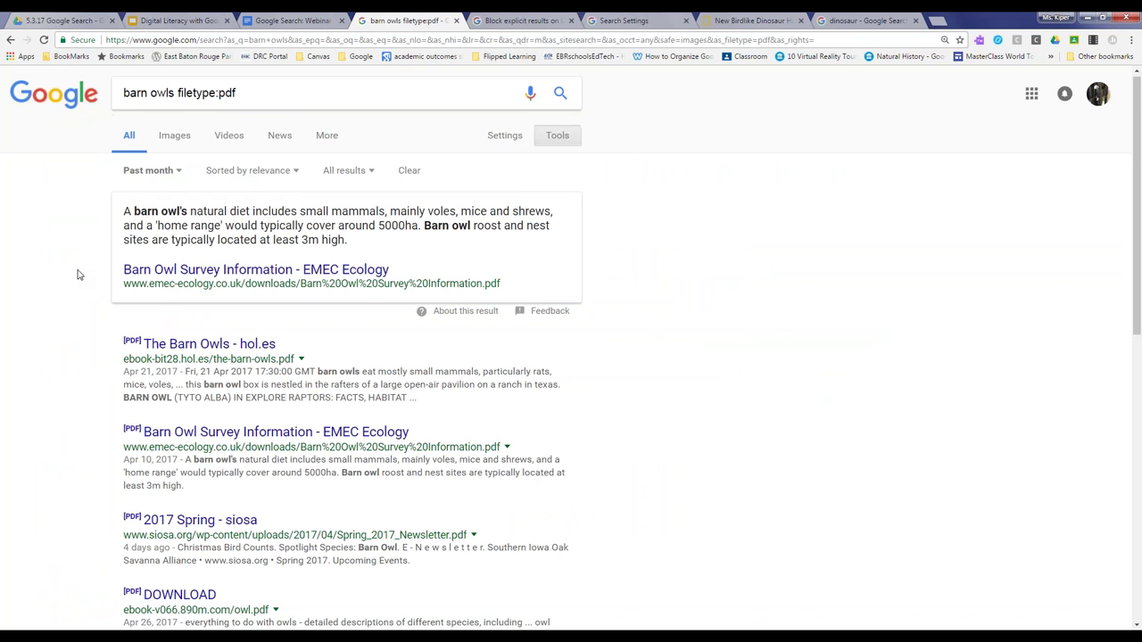
Look through the barn owl PDF results and return to the webinar document
scroll(78, 275, down, 3)
scroll(78, 275, down, 2)
scroll(78, 275, up, 5)
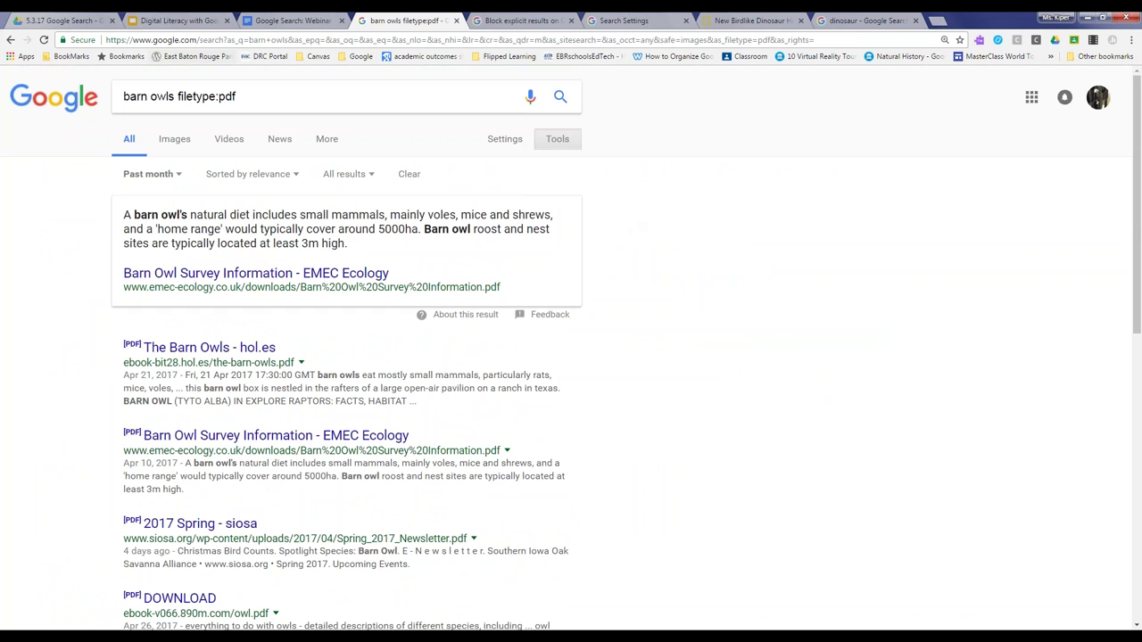
click(287, 22)
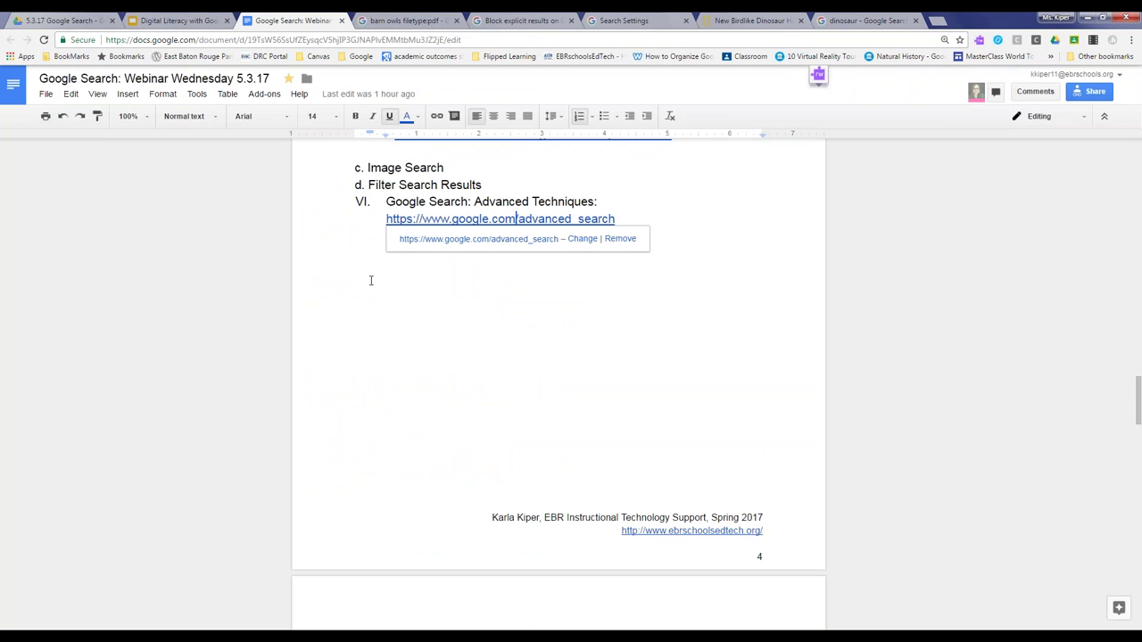
Open the Advanced Search for Images link from the Advanced Techniques section of the webinar document
scroll(369, 281, down, 3)
scroll(367, 252, down, 5)
scroll(344, 354, down, 2)
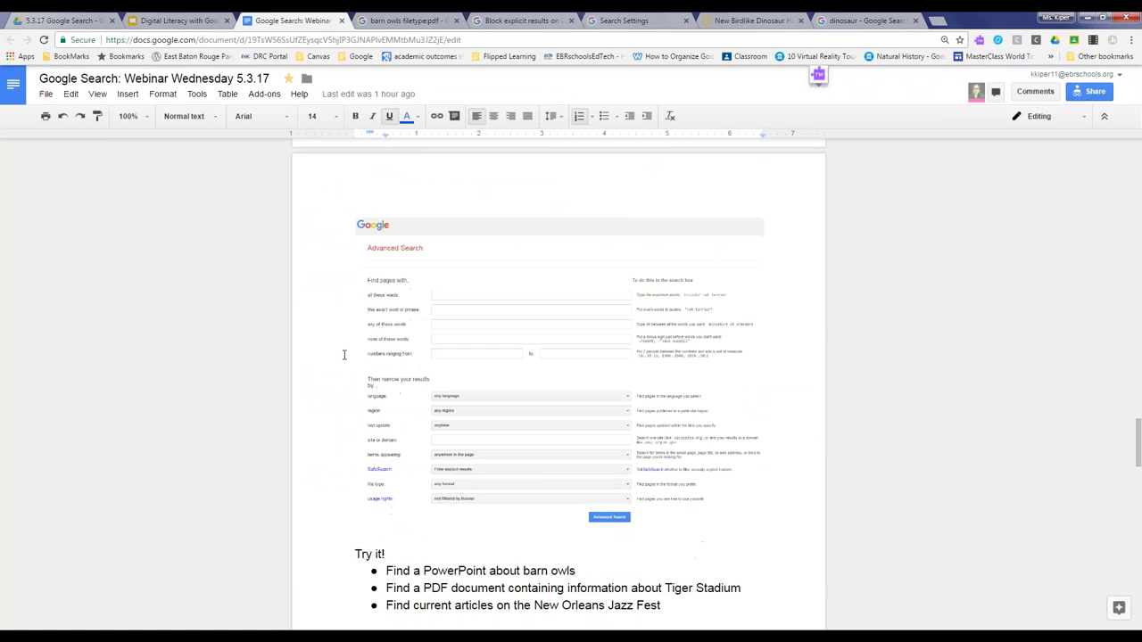
scroll(343, 354, down, 1)
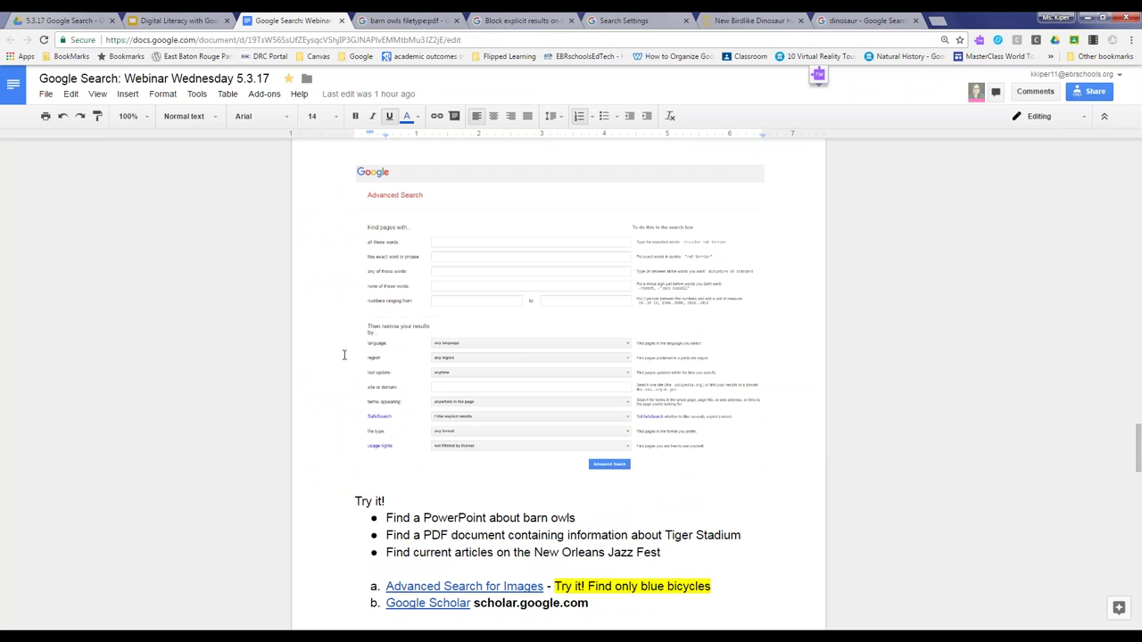
scroll(343, 354, down, 4)
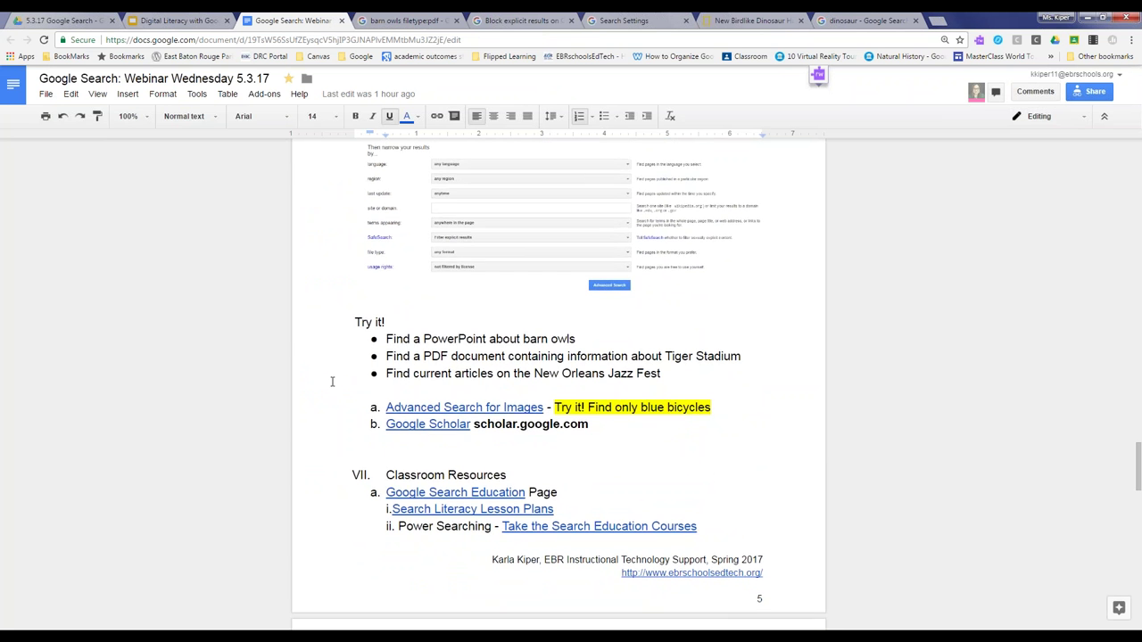
scroll(335, 375, down, 1)
click(449, 349)
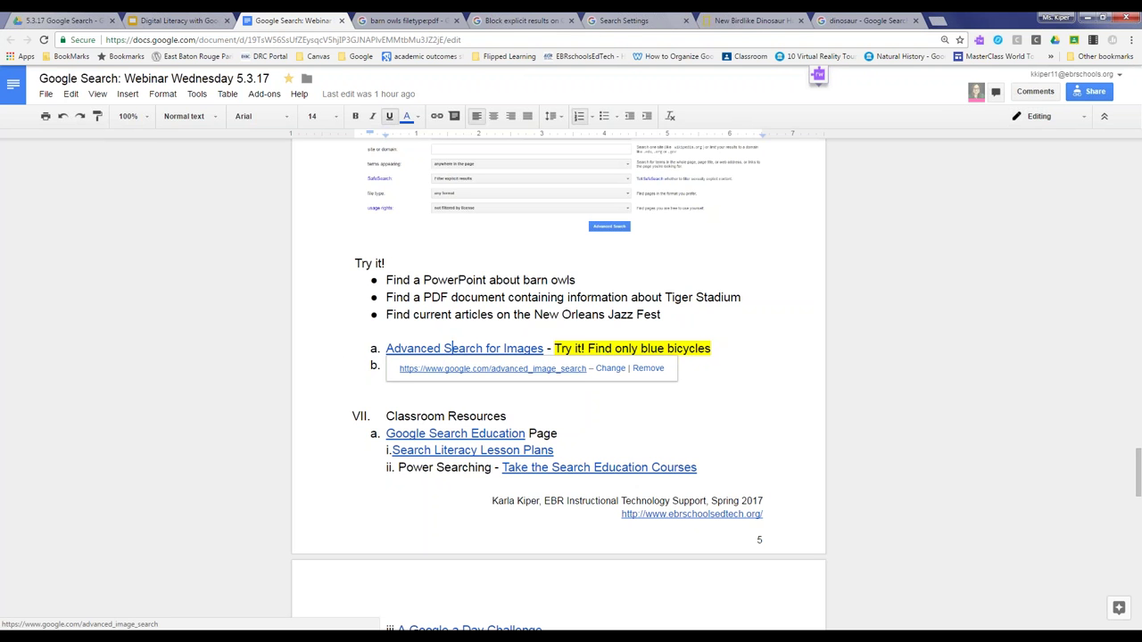
click(493, 368)
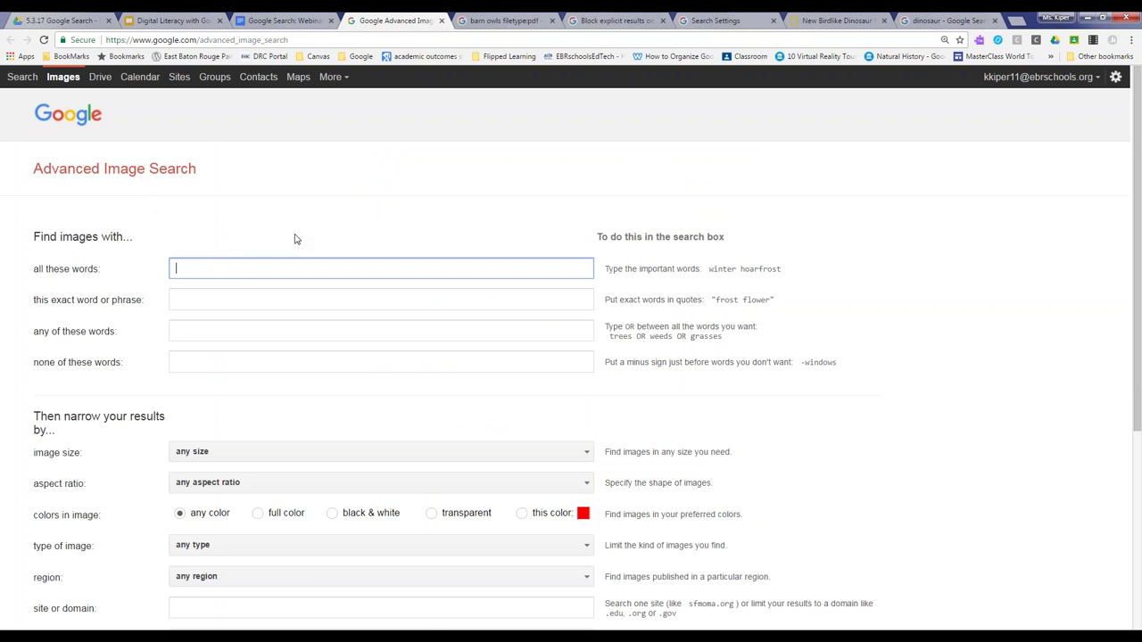
Enter flowers as the words to find and set the image size to Larger than 640×480
text(fl)
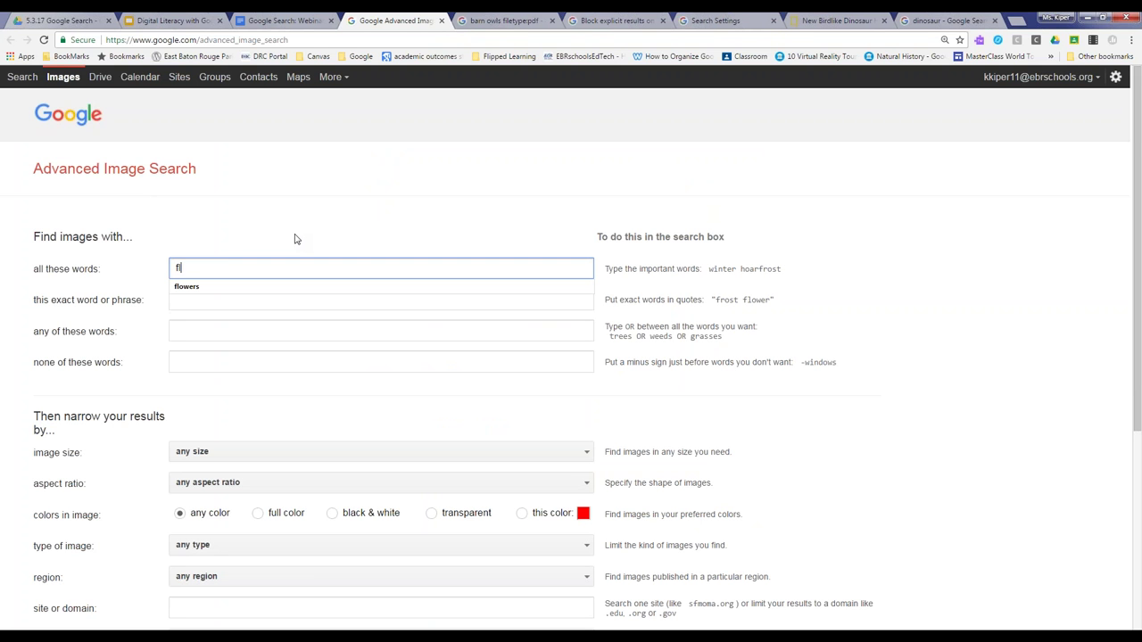
text(owers)
scroll(159, 259, down, 3)
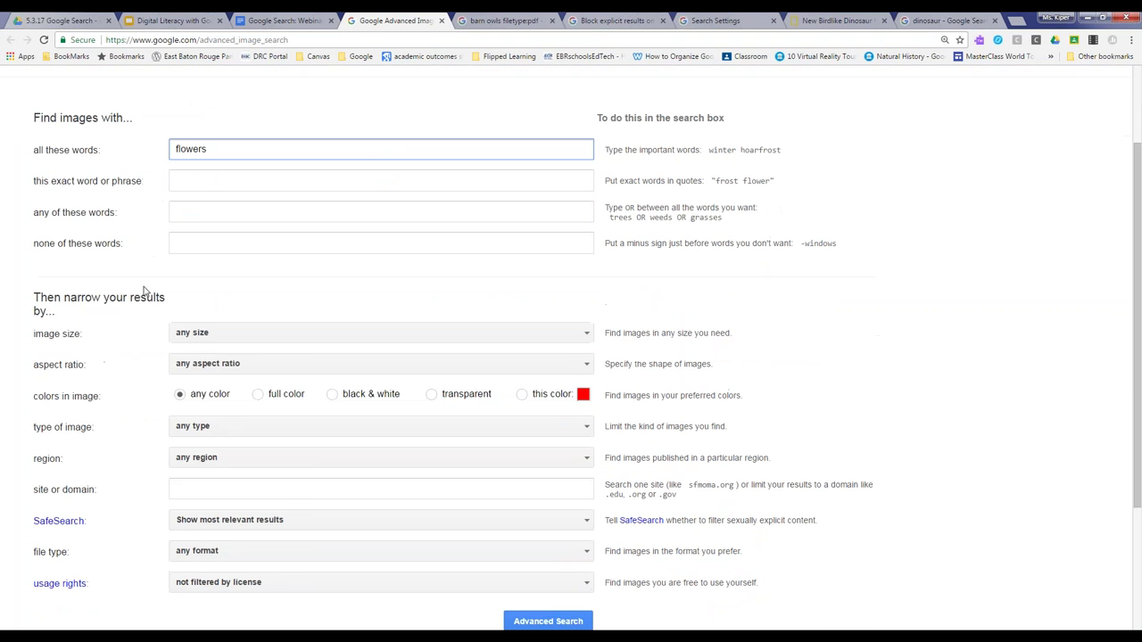
click(329, 337)
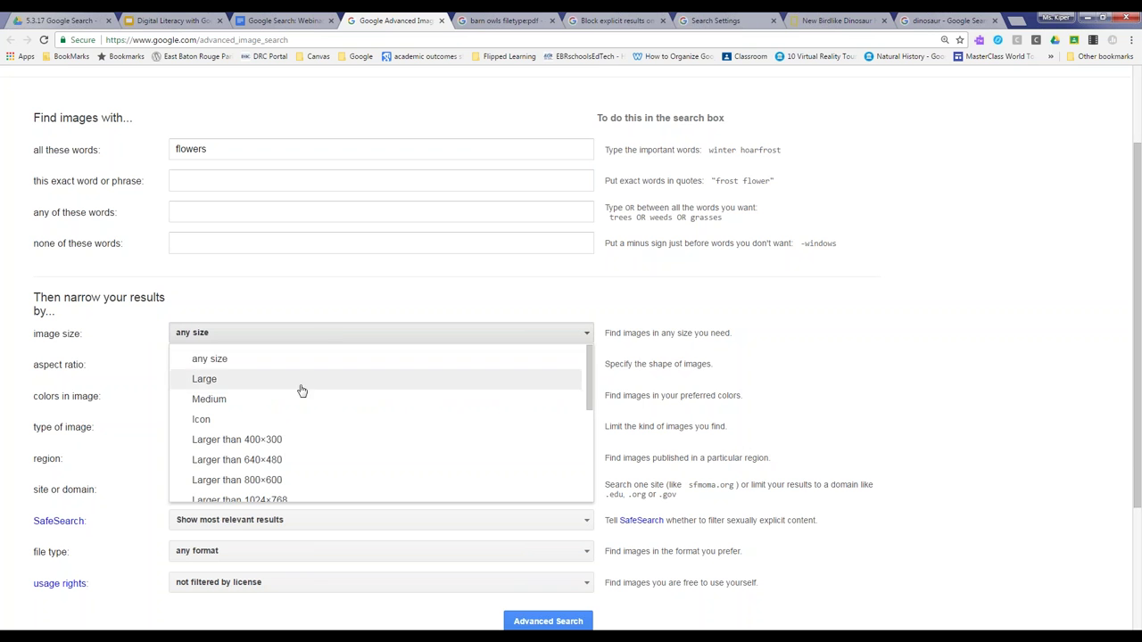
click(273, 468)
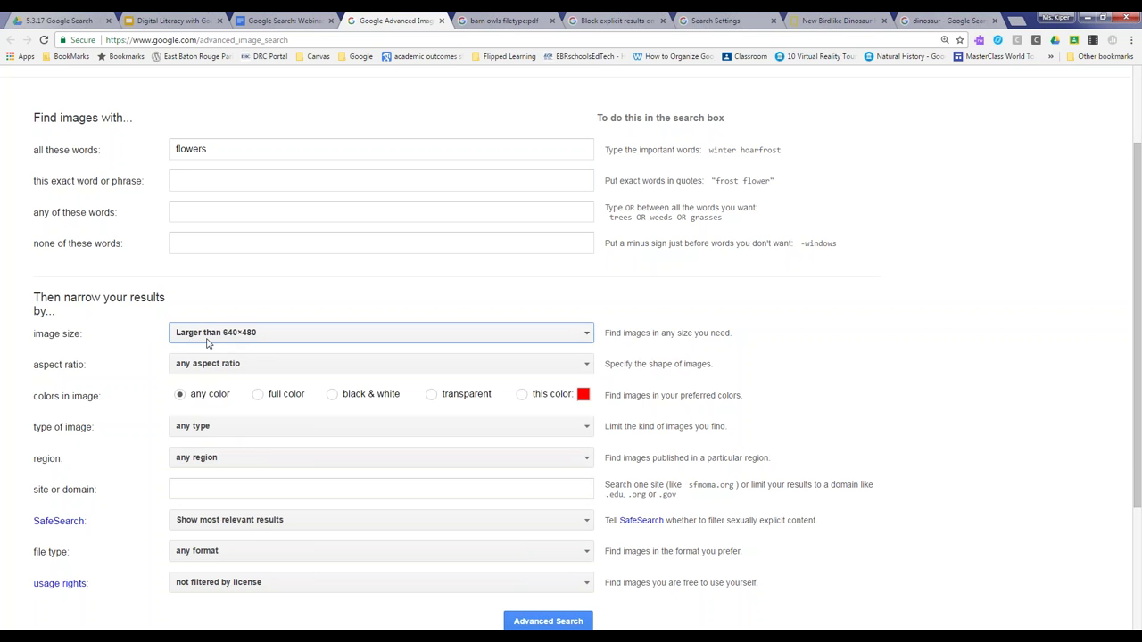
Set the aspect ratio to Square and the image color to blue, and run the advanced image search for flowers
scroll(154, 341, down, 1)
key(Tab)
key(alt+Down)
key(Escape)
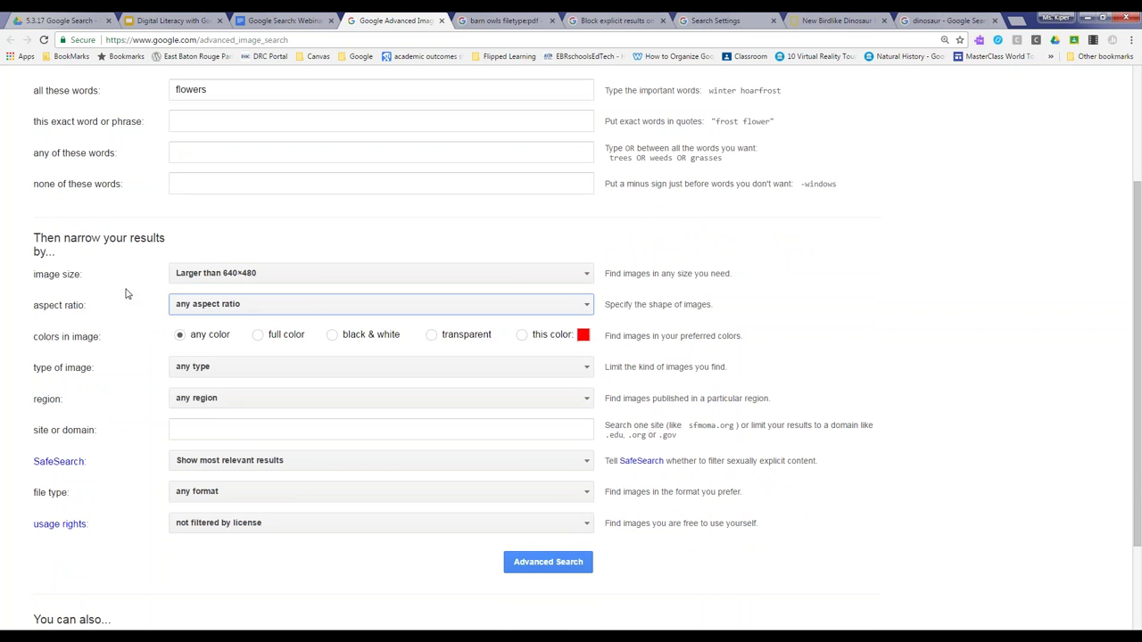
click(218, 308)
click(212, 369)
click(582, 336)
click(609, 373)
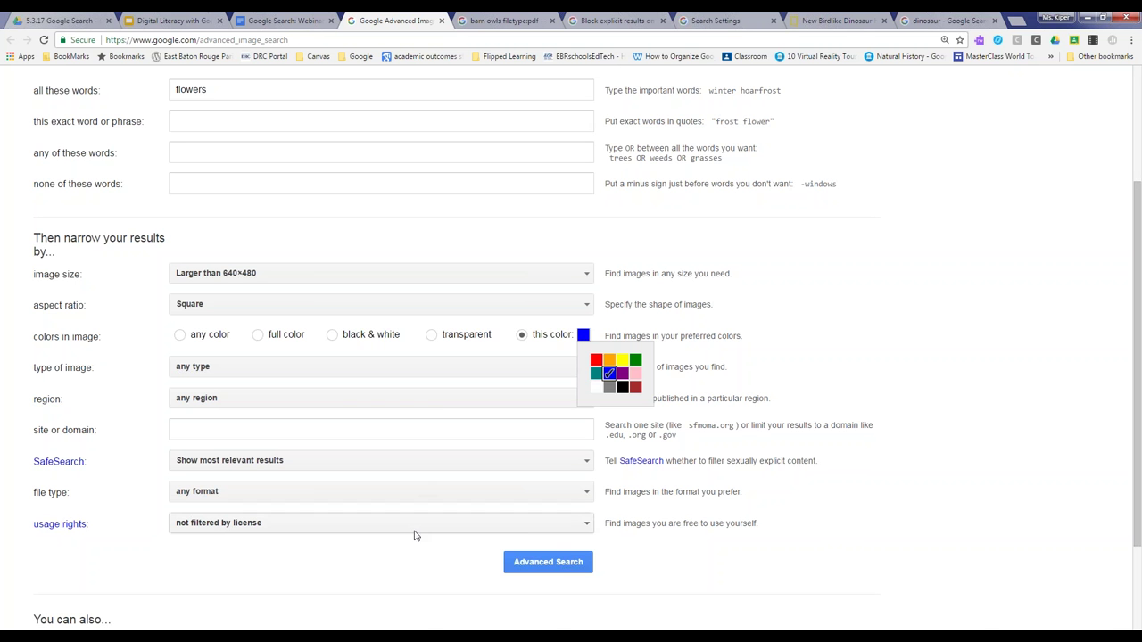
click(576, 564)
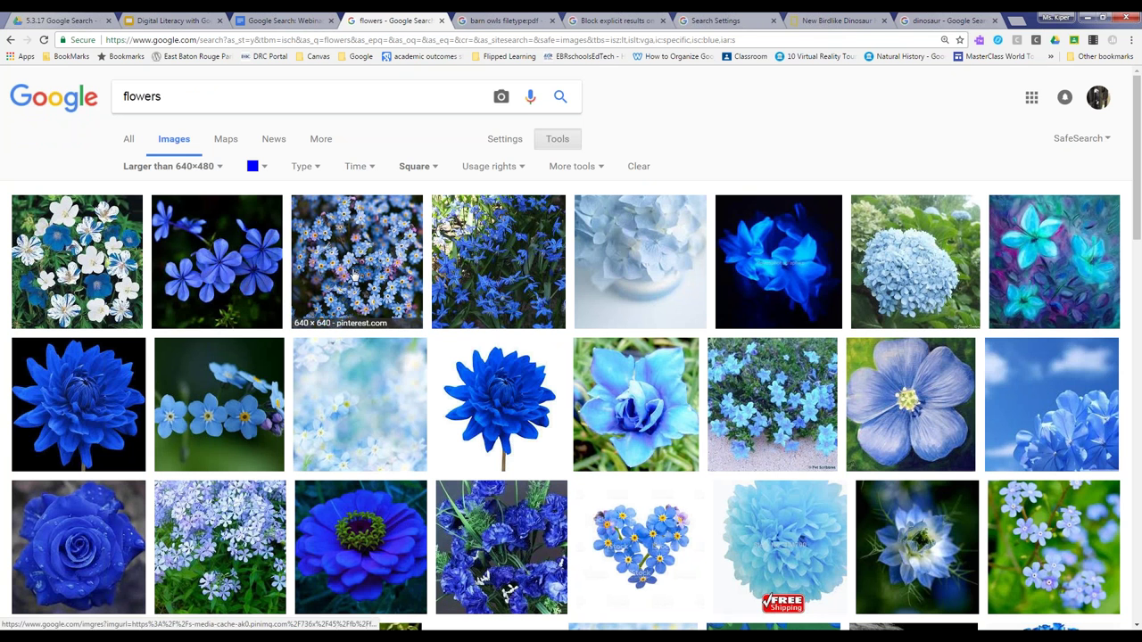
Look over the blue flower images and filter them by the usage rights Labeled for reuse
scroll(75, 153, down, 1)
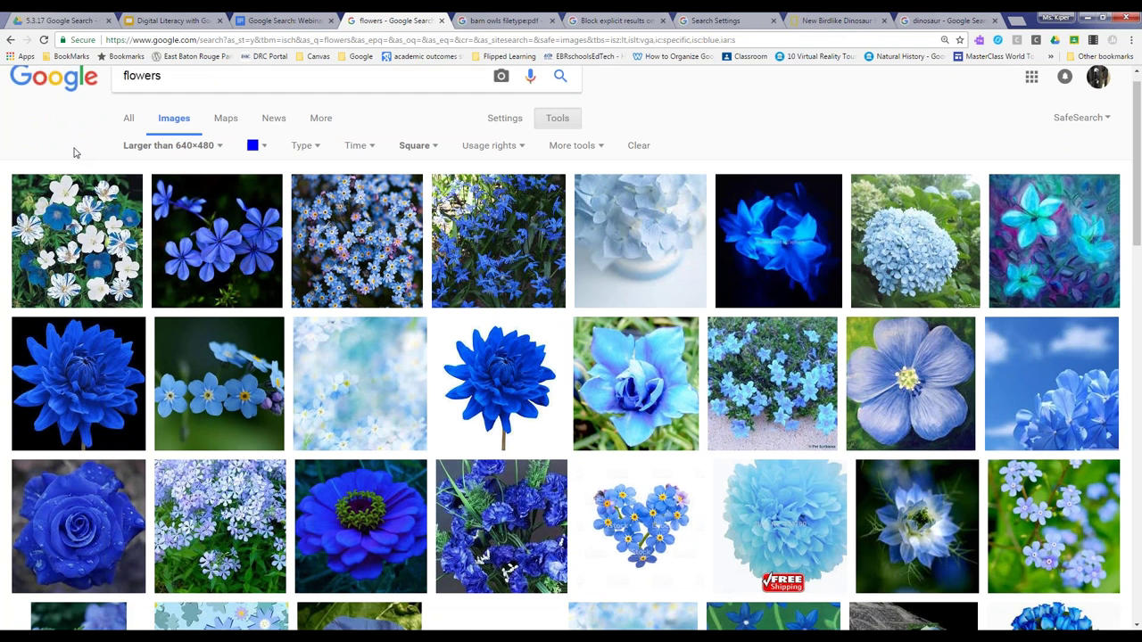
scroll(80, 149, up, 1)
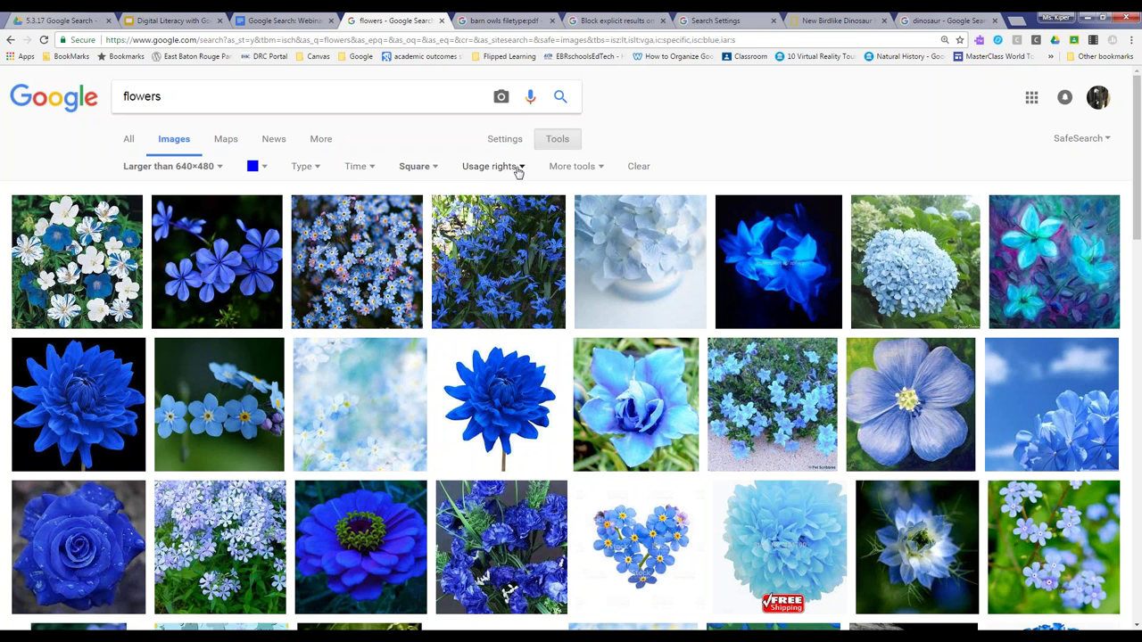
click(585, 168)
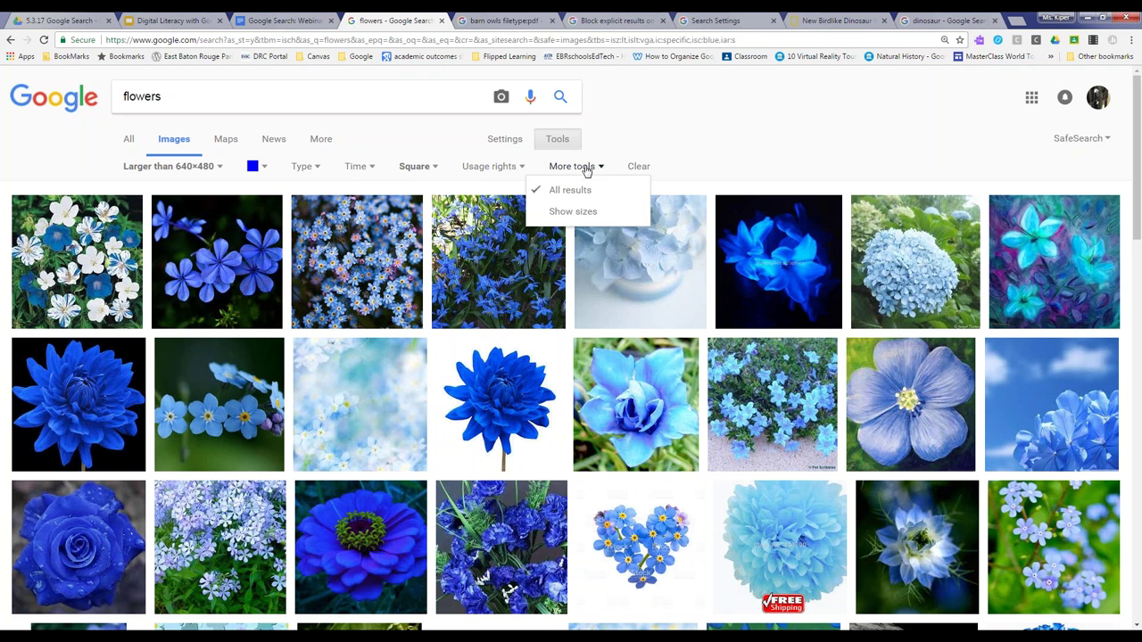
click(518, 170)
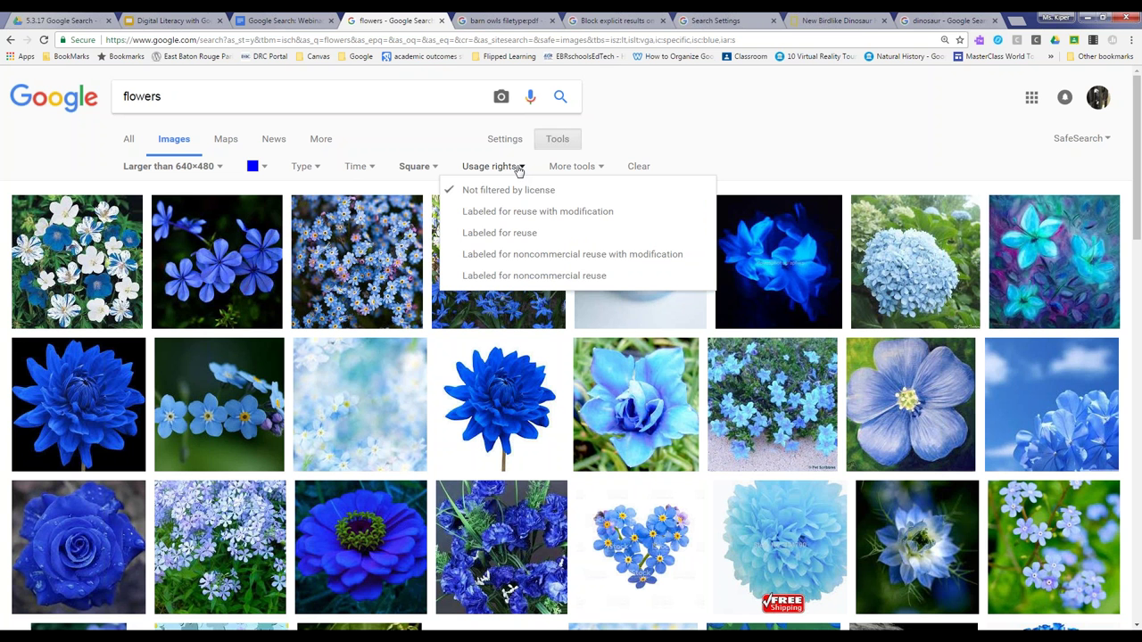
click(524, 235)
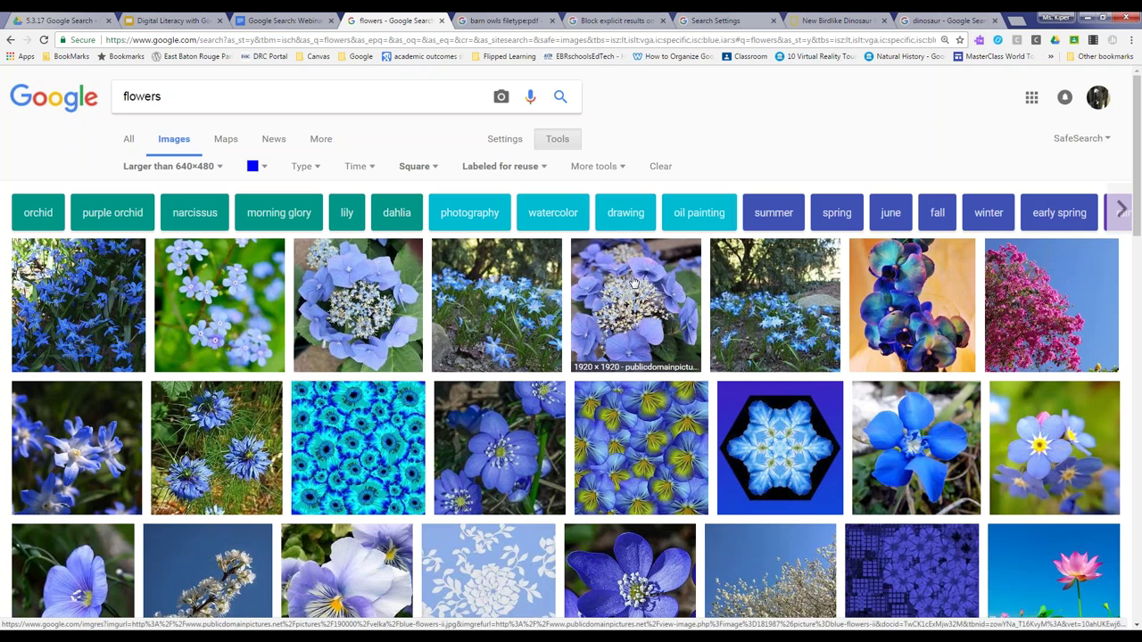
Set the usage rights of the flower images to Labeled for reuse with modification and review the other license options
scroll(689, 325, down, 2)
scroll(689, 327, up, 1)
click(542, 109)
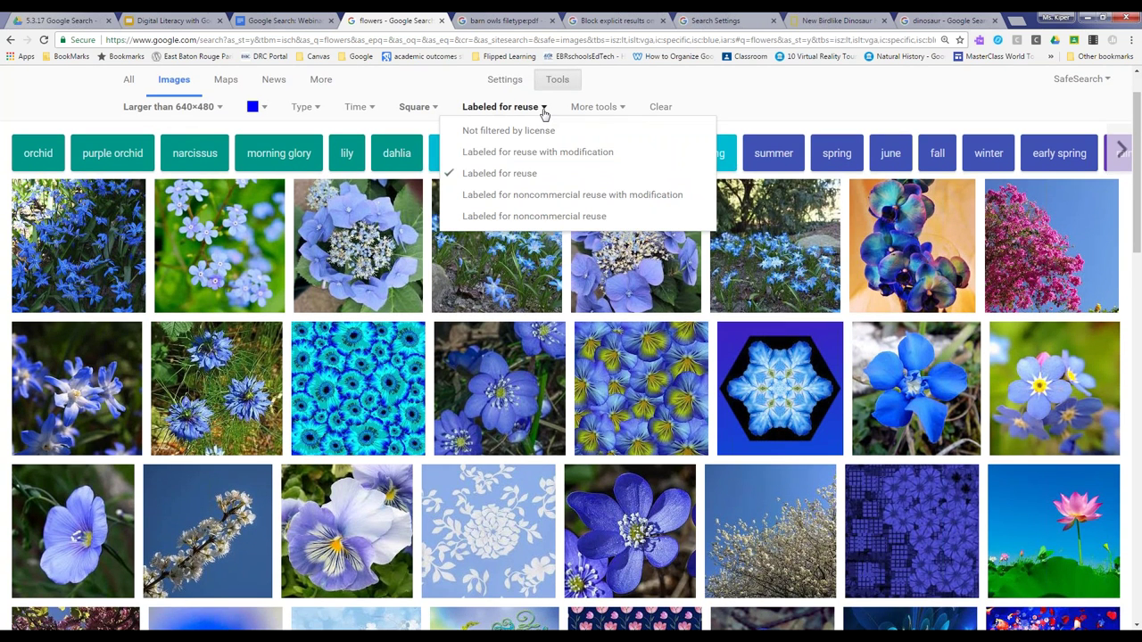
scroll(487, 151, up, 1)
click(487, 211)
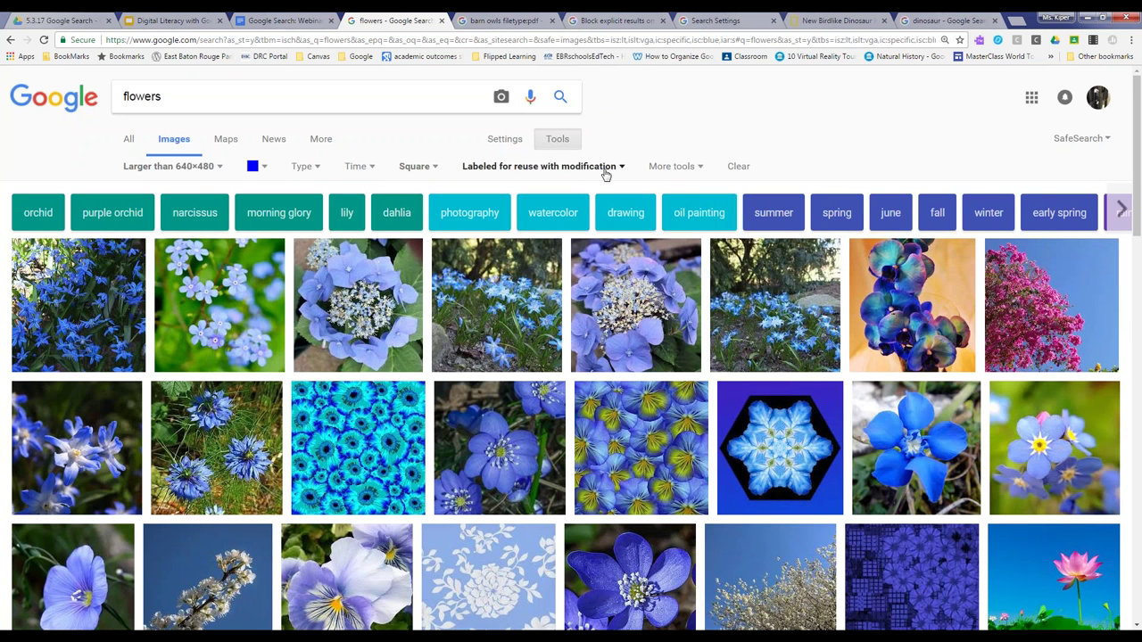
click(571, 167)
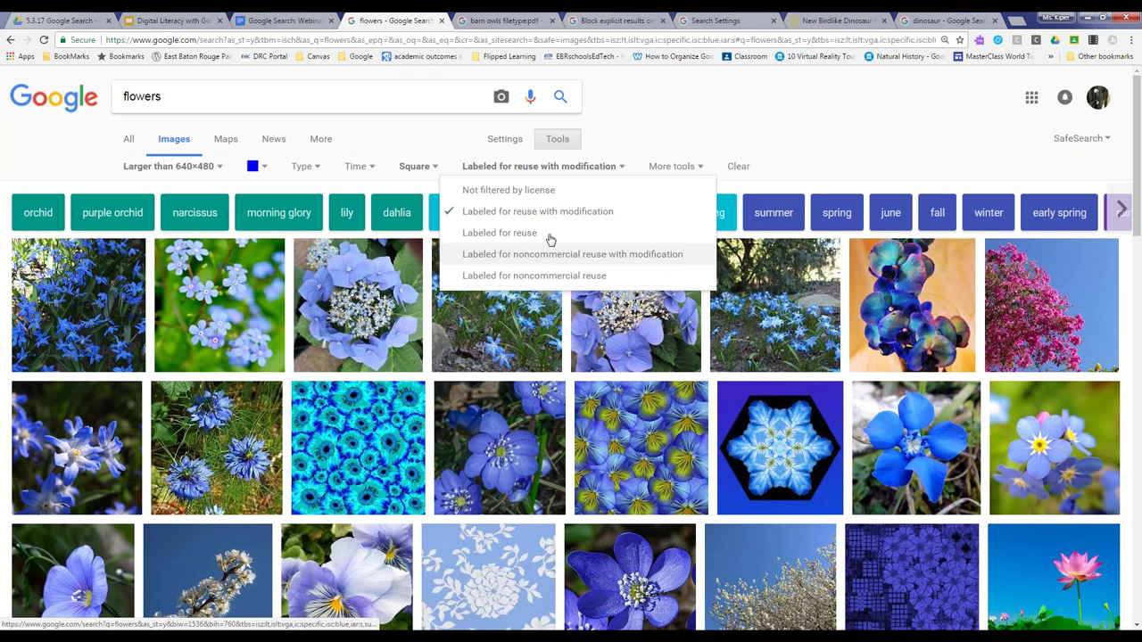
click(443, 148)
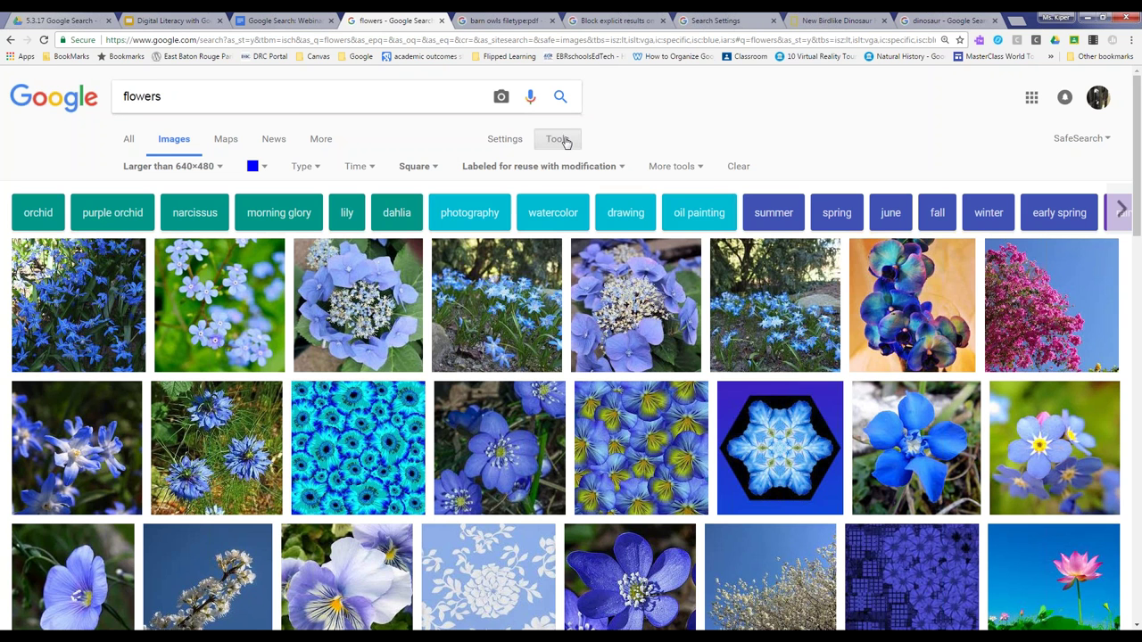
Return to the webinar document, open its Google Scholar link and go to the Scholar search page
click(268, 20)
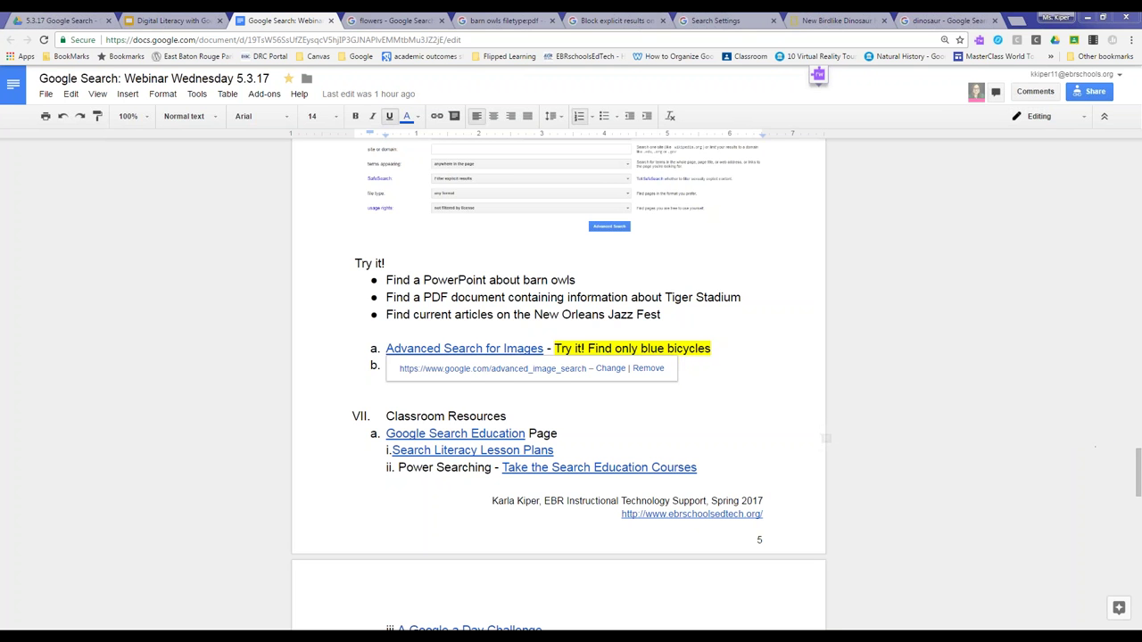
click(753, 432)
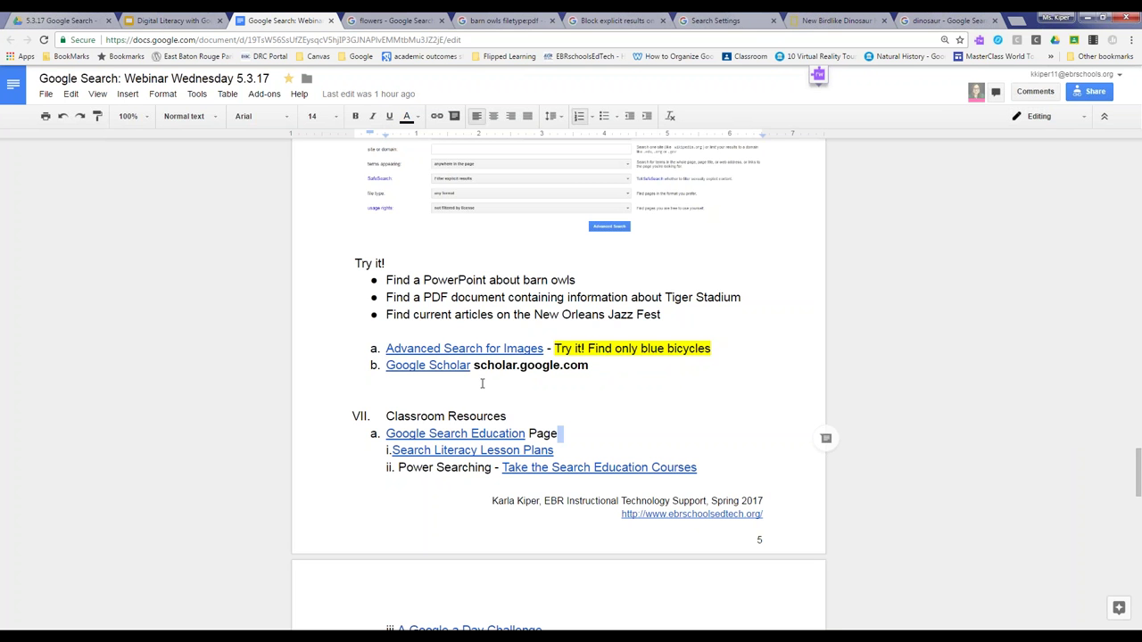
click(438, 366)
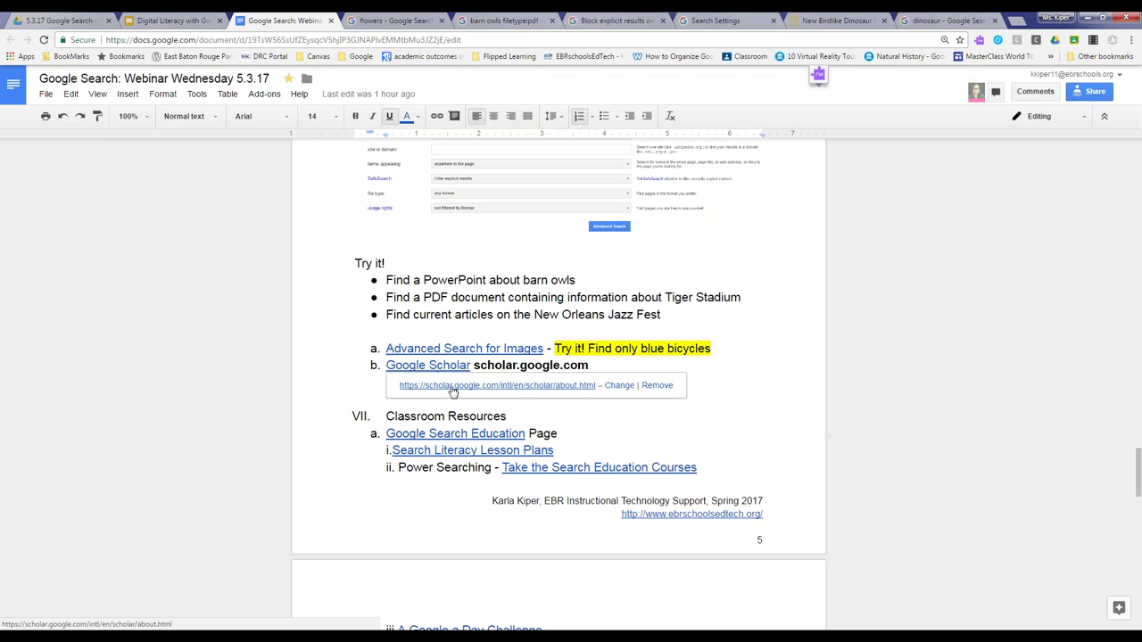
click(455, 389)
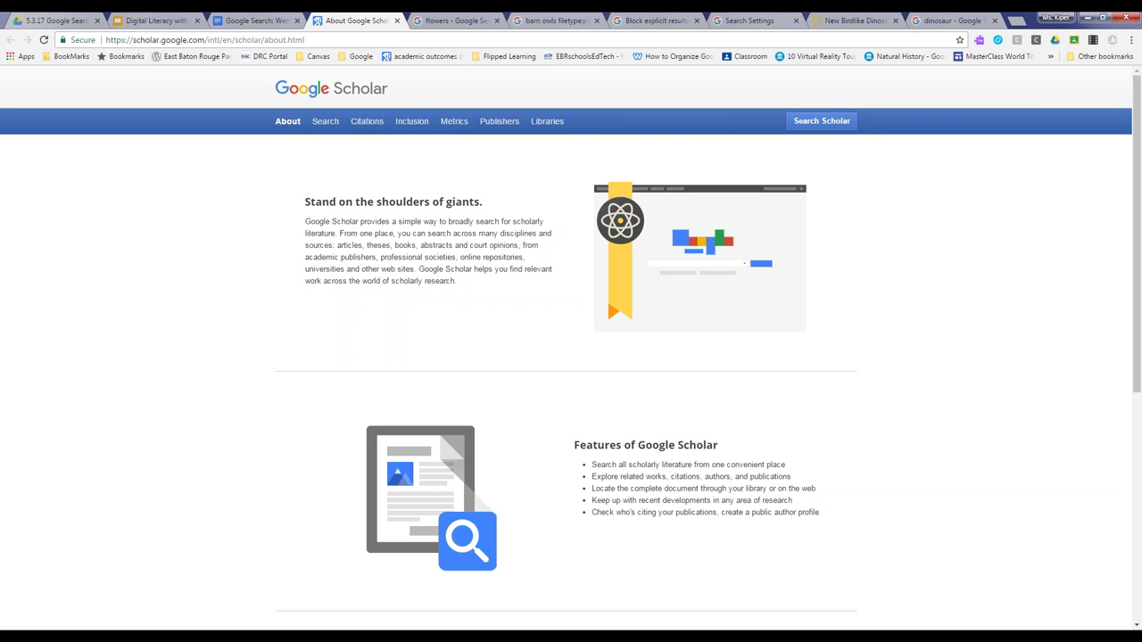
click(830, 123)
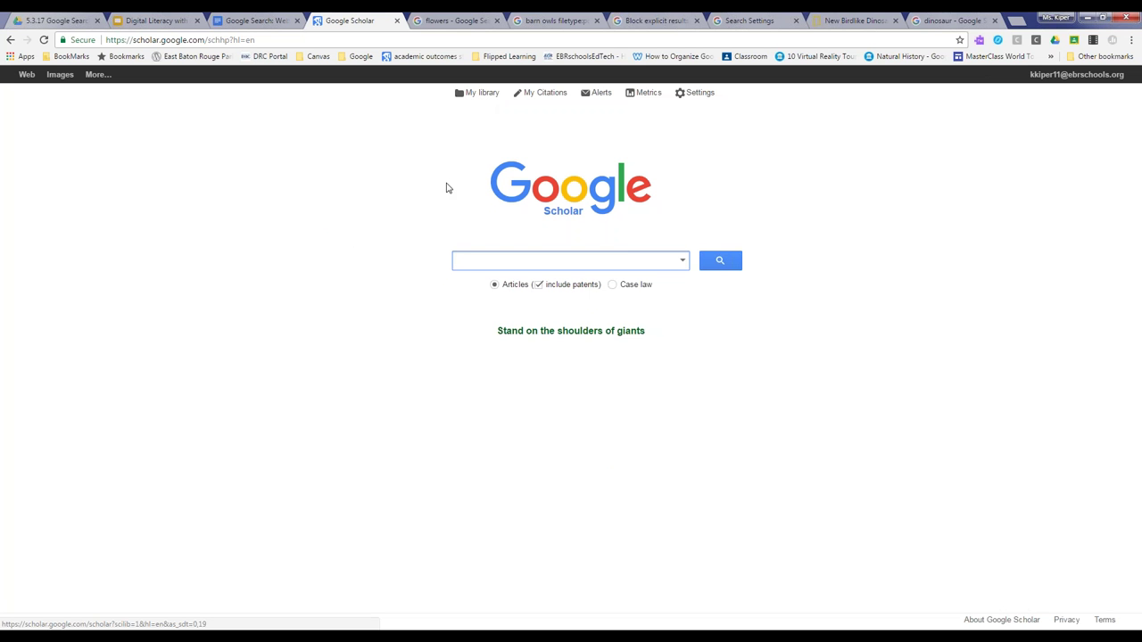
Search Google Scholar for barn owls and look through the articles
text(bar)
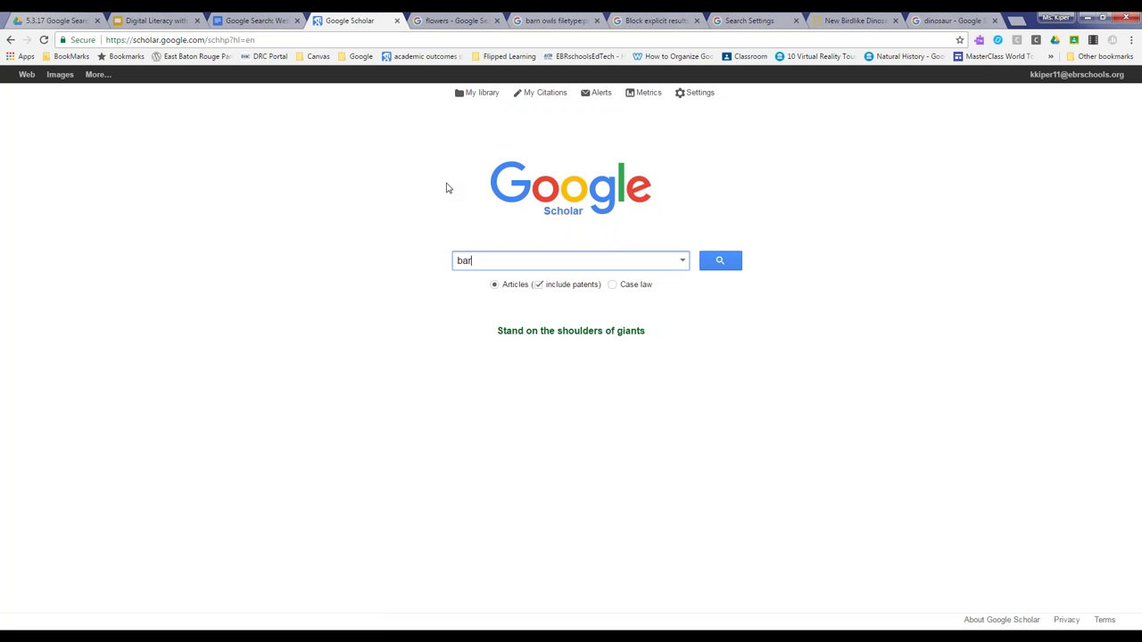
text(n owls)
key(Return)
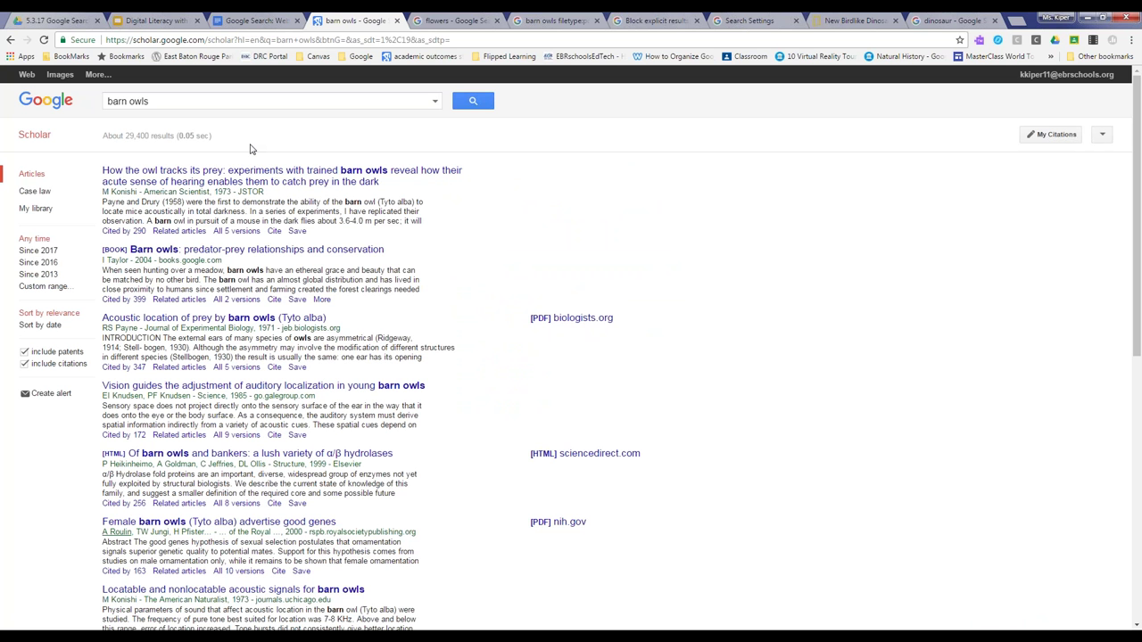
scroll(442, 189, down, 3)
scroll(456, 196, up, 3)
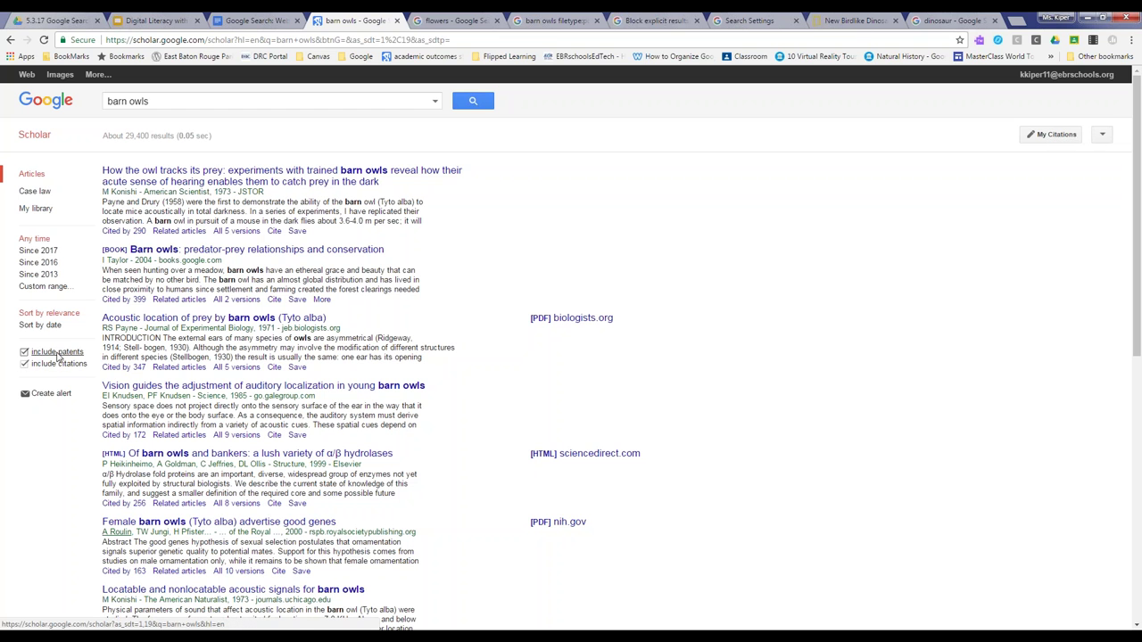
Exclude patents from the barn owls results, then view the alert creation form and return to the results
click(25, 356)
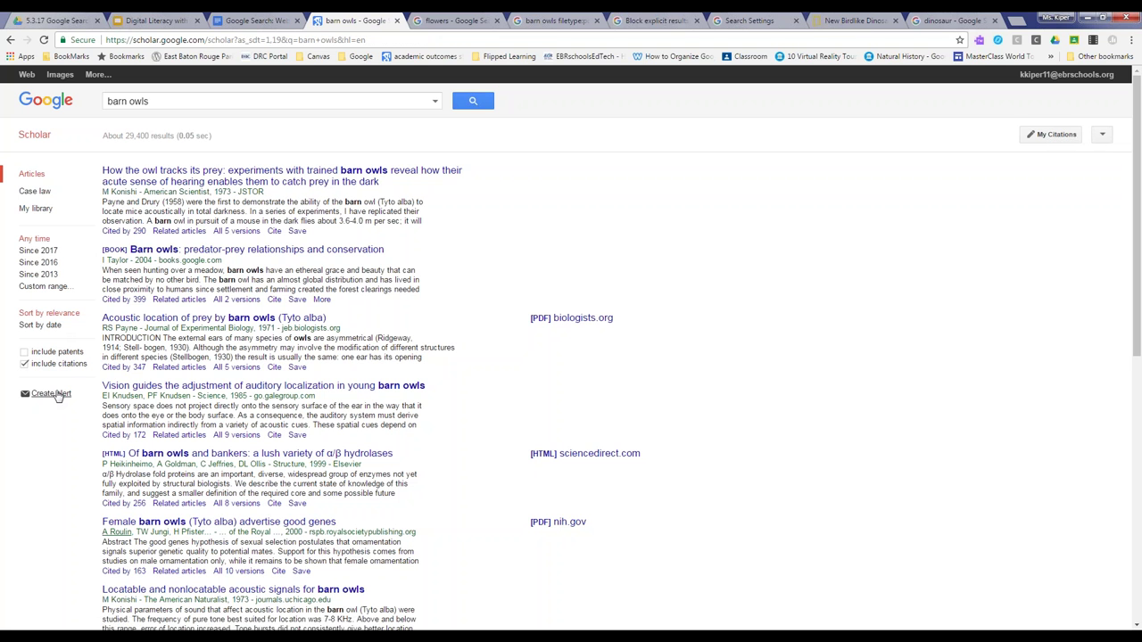
click(47, 394)
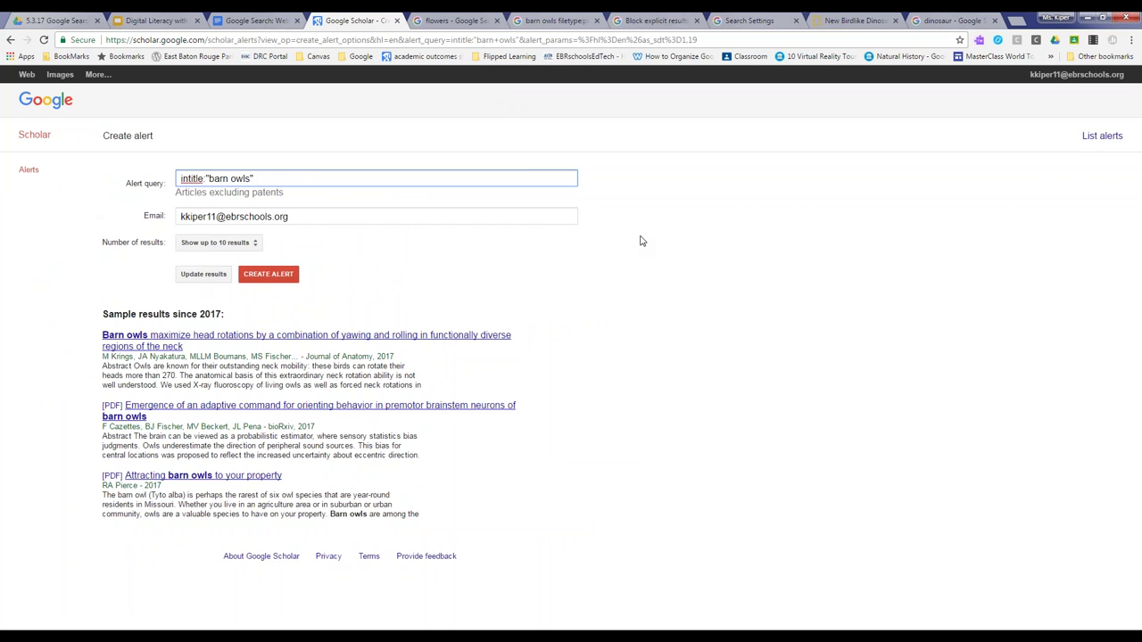
click(10, 41)
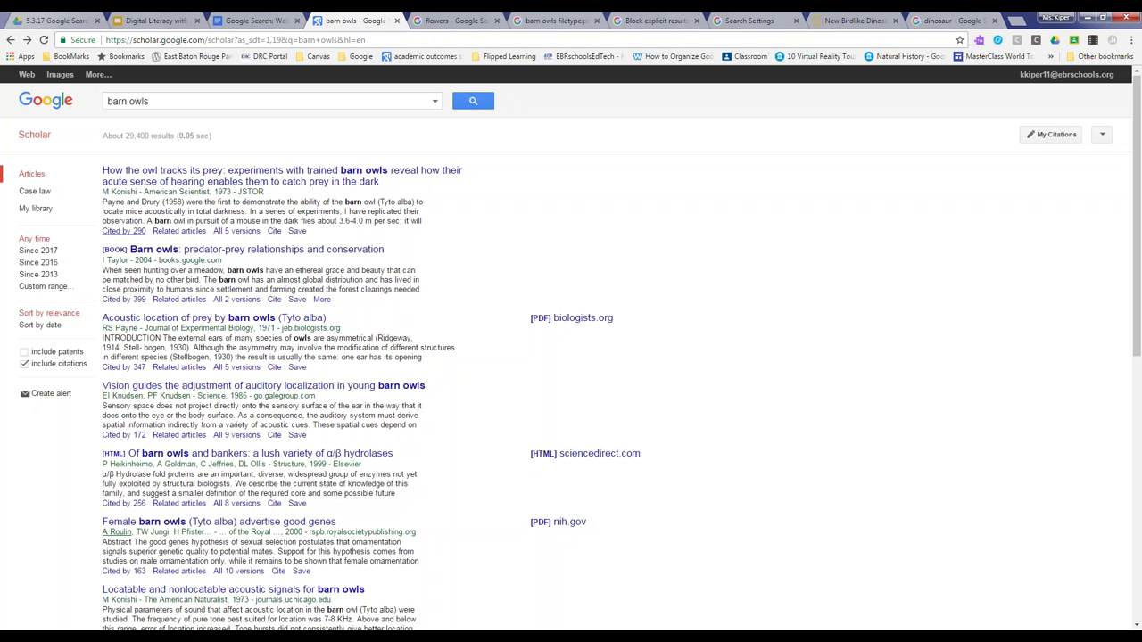
Open the book Barn owls: predator-prey relationships and conservation and view the shelf options for adding it to the library
click(339, 250)
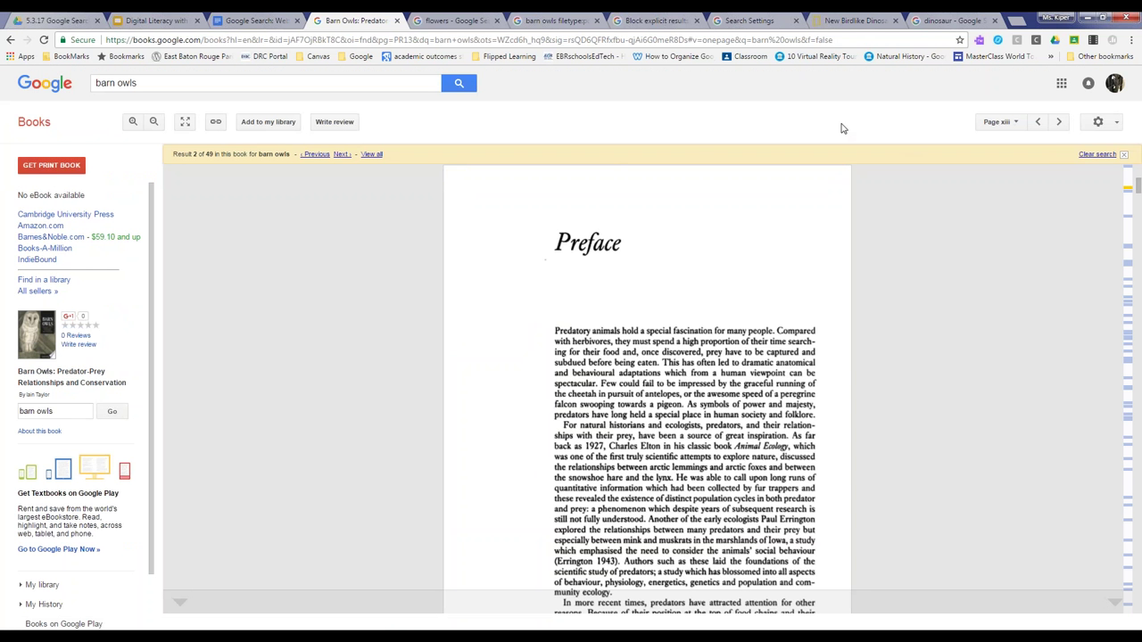
click(262, 123)
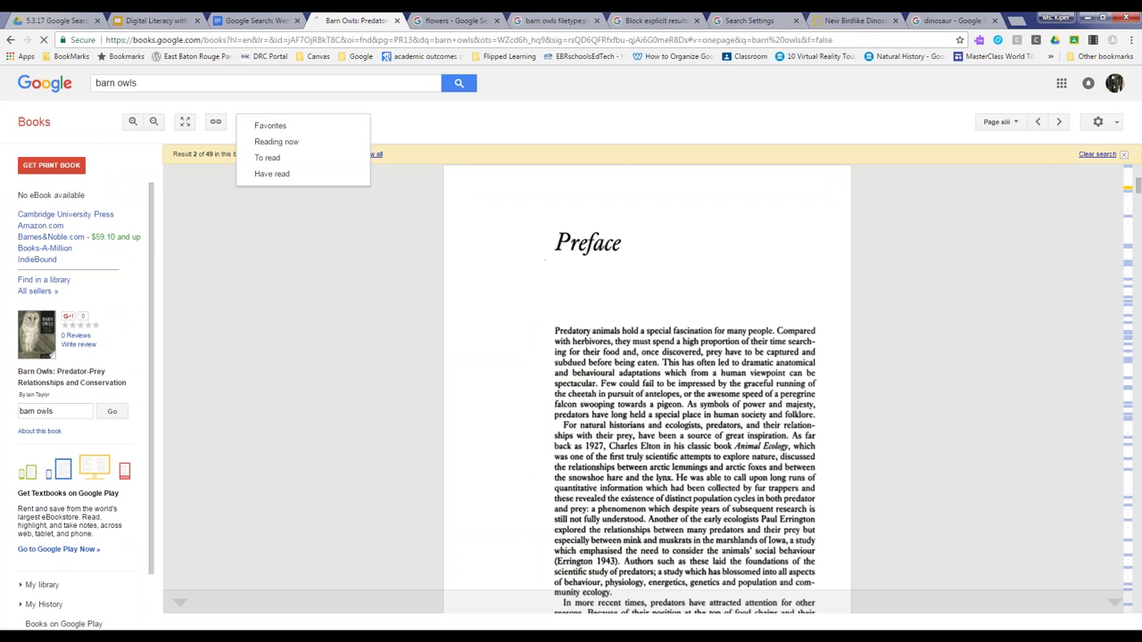
click(473, 131)
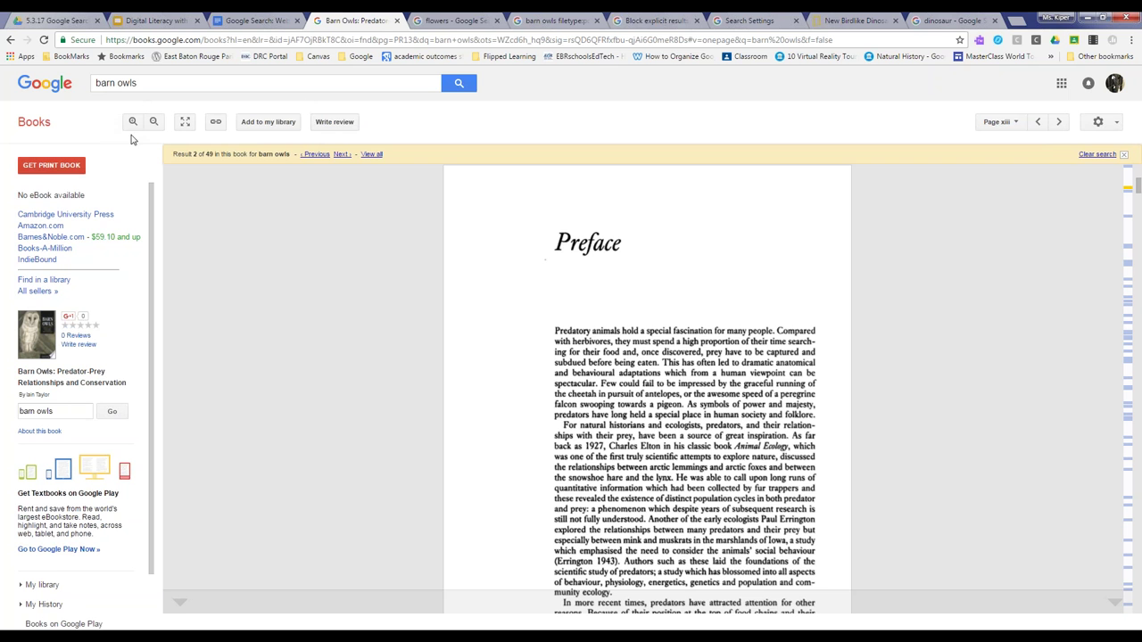
Add the barn owls book to the Favorites shelf of the library and return to the Scholar results
click(264, 132)
click(260, 126)
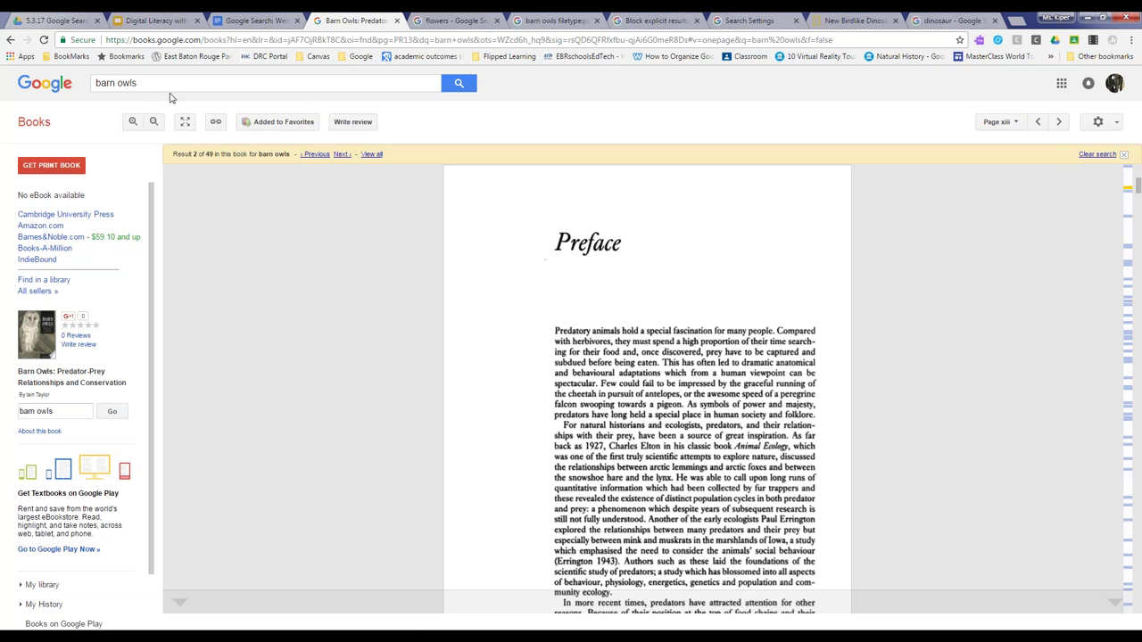
click(10, 39)
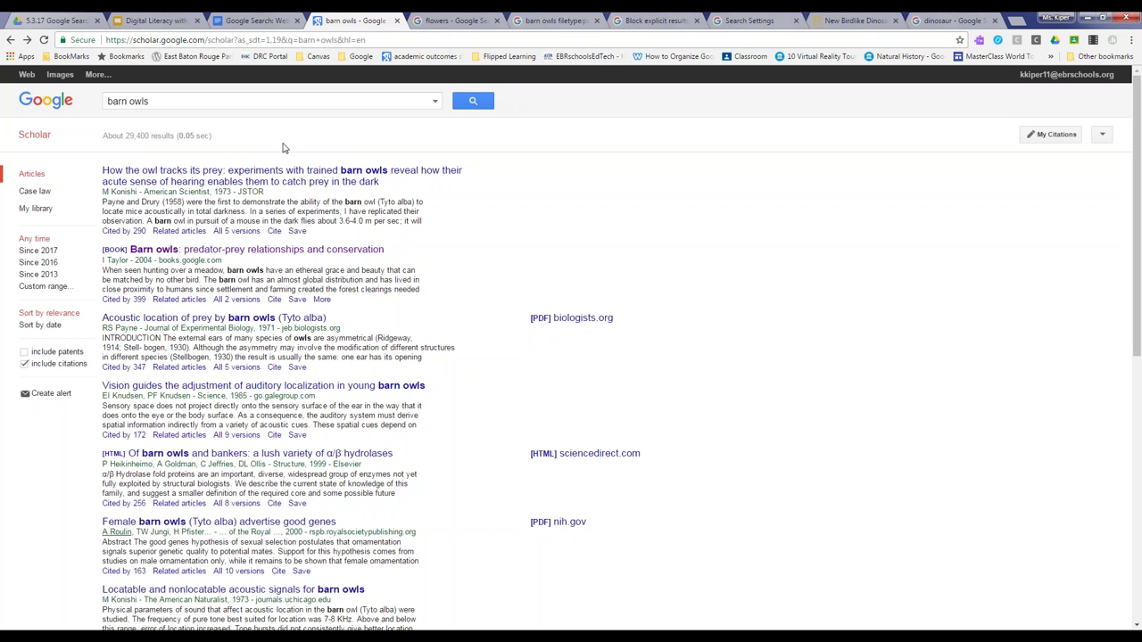
View the citation formats for the article How the owl tracks its prey, select the APA citation, and close the citations
click(274, 231)
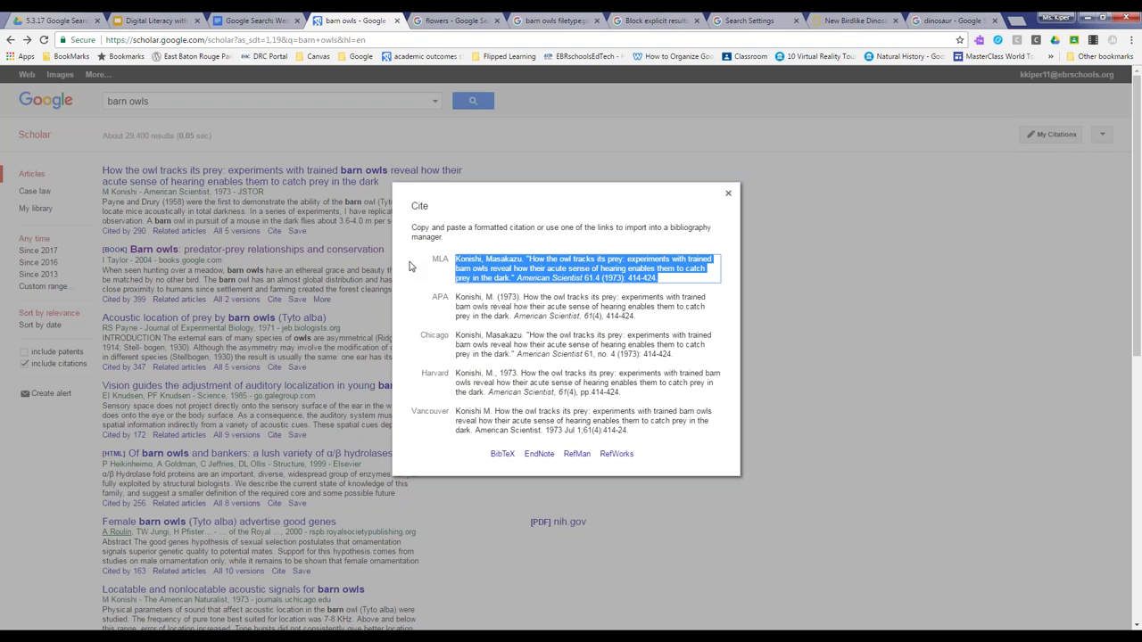
click(468, 308)
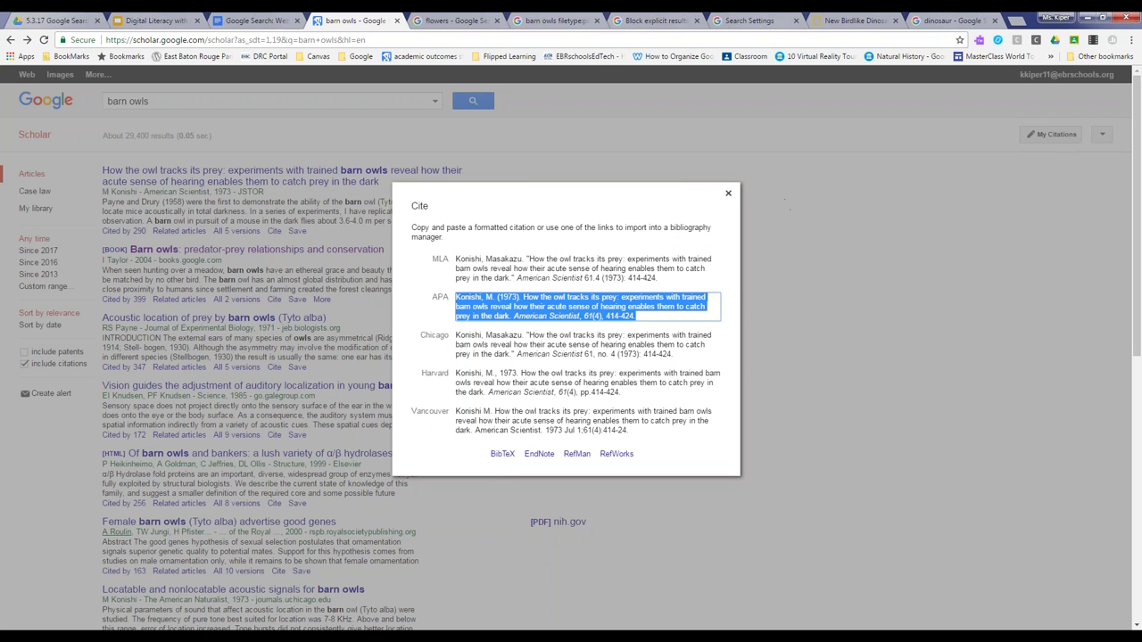
click(728, 194)
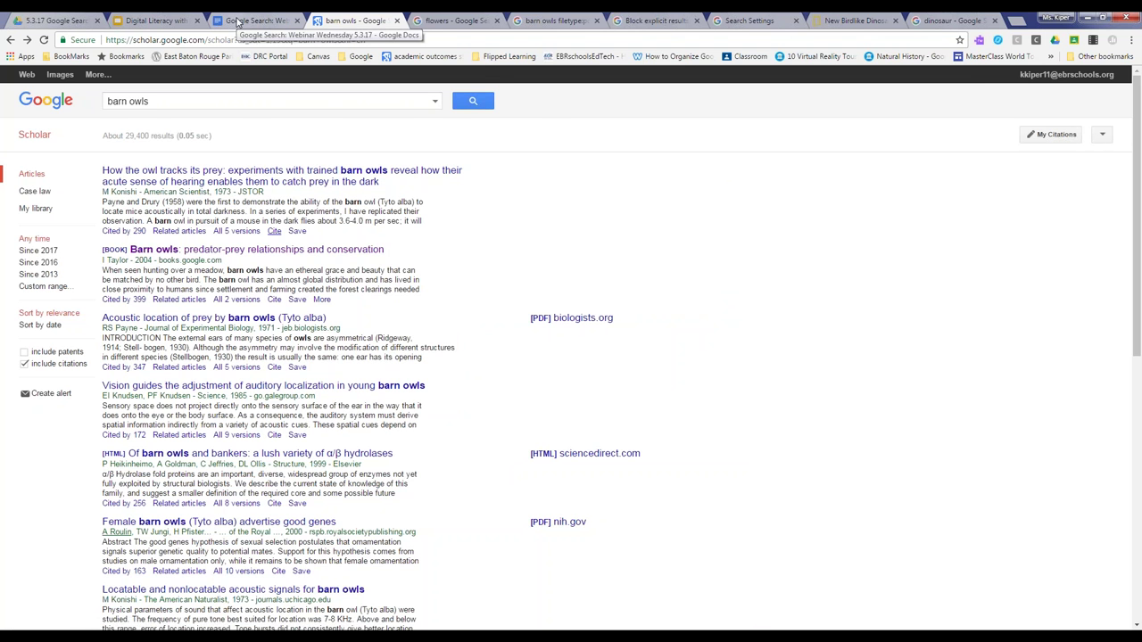
Return to the webinar document and close the dinosaur, New Birdlike Dinosaur, Search Settings, Block explicit results and barn owls PDF search pages
click(239, 22)
scroll(333, 308, down, 2)
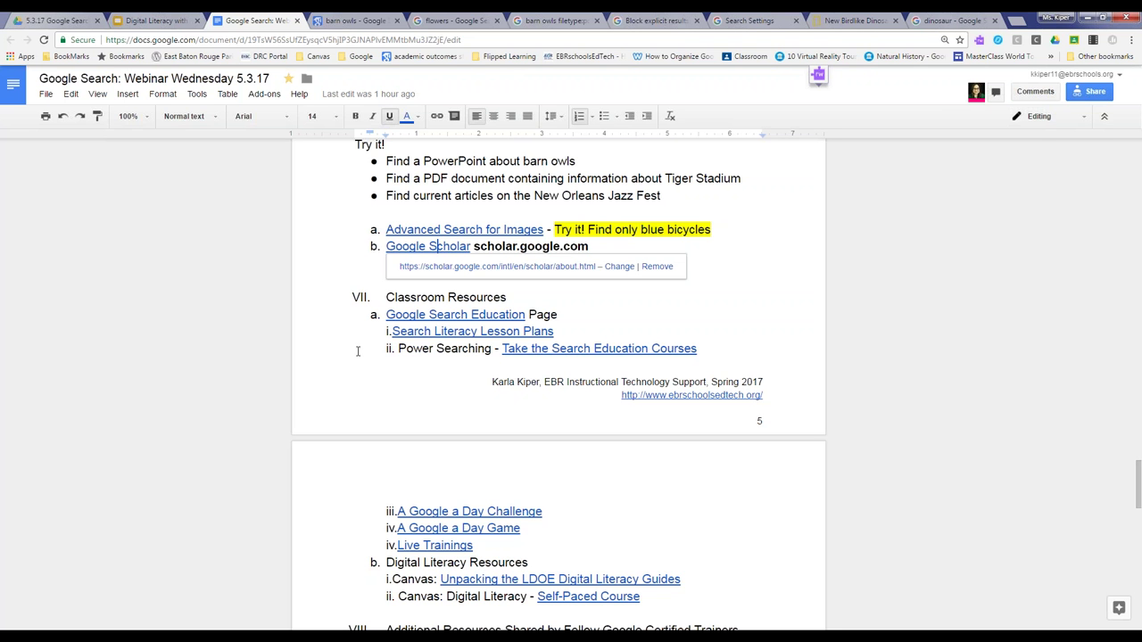
click(992, 20)
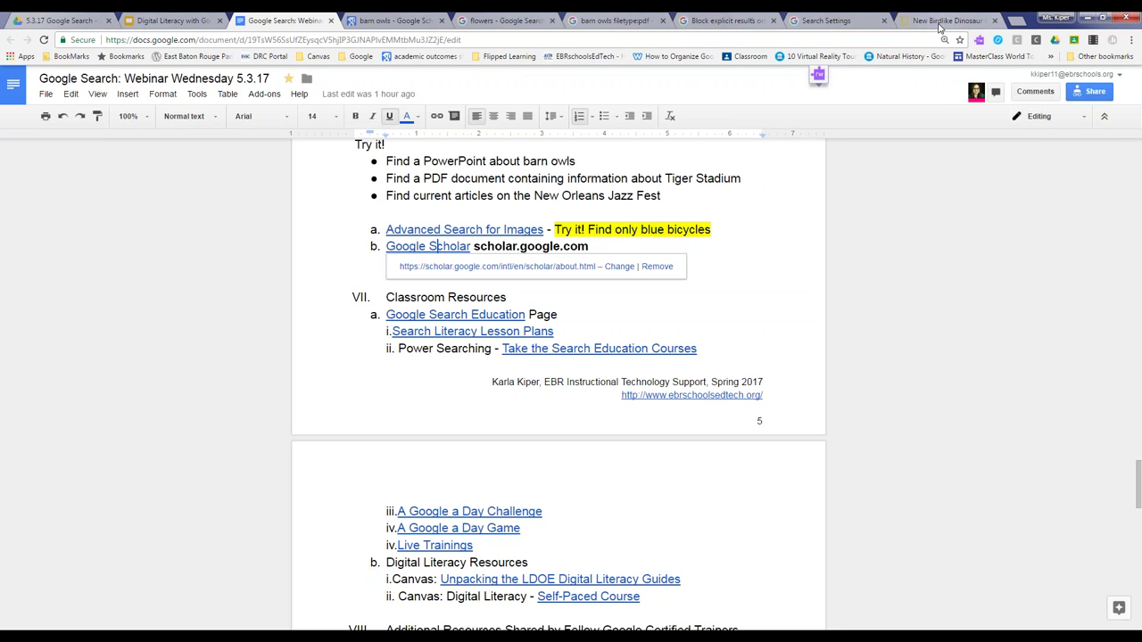
click(996, 20)
click(883, 20)
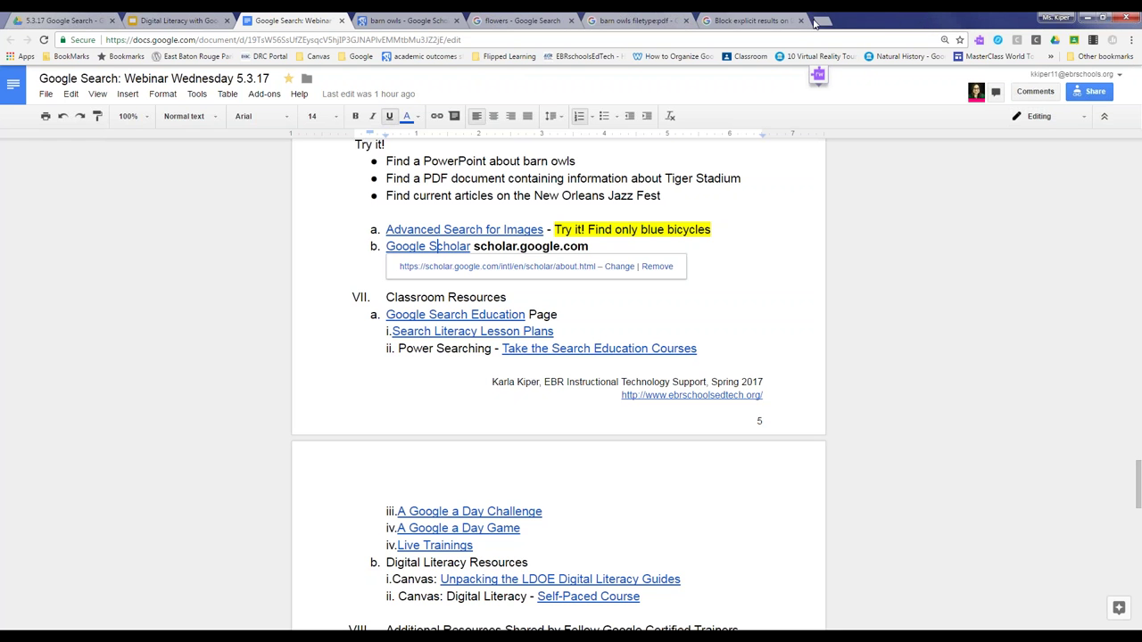
click(802, 21)
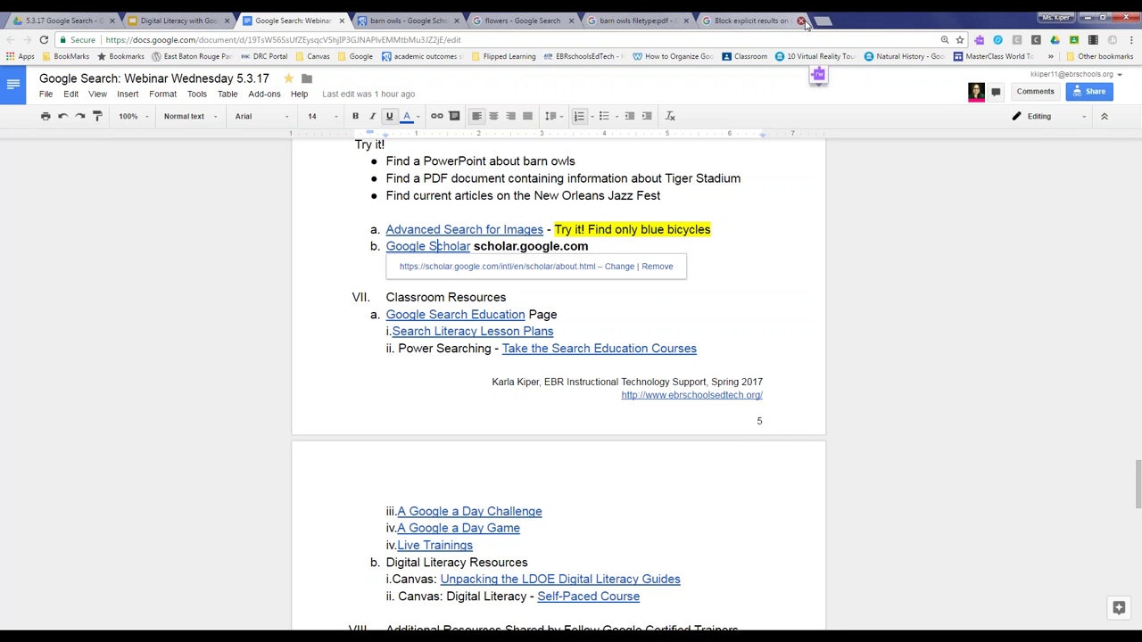
click(686, 20)
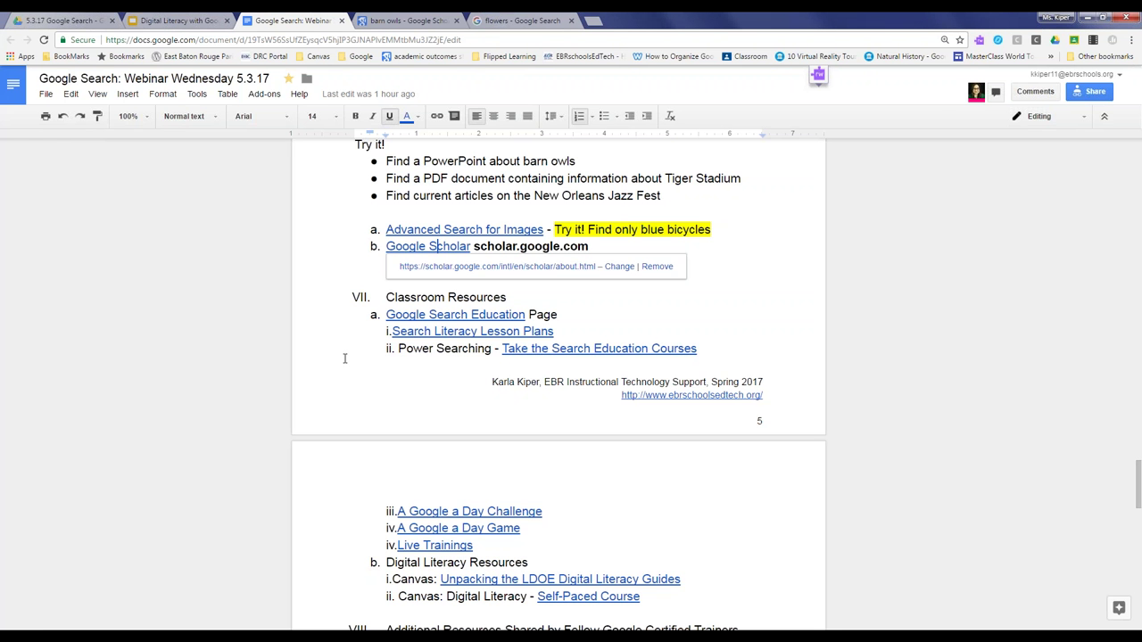
Open the Google Search Education link under Classroom Resources and close the barn owls Scholar and flowers search pages
click(430, 319)
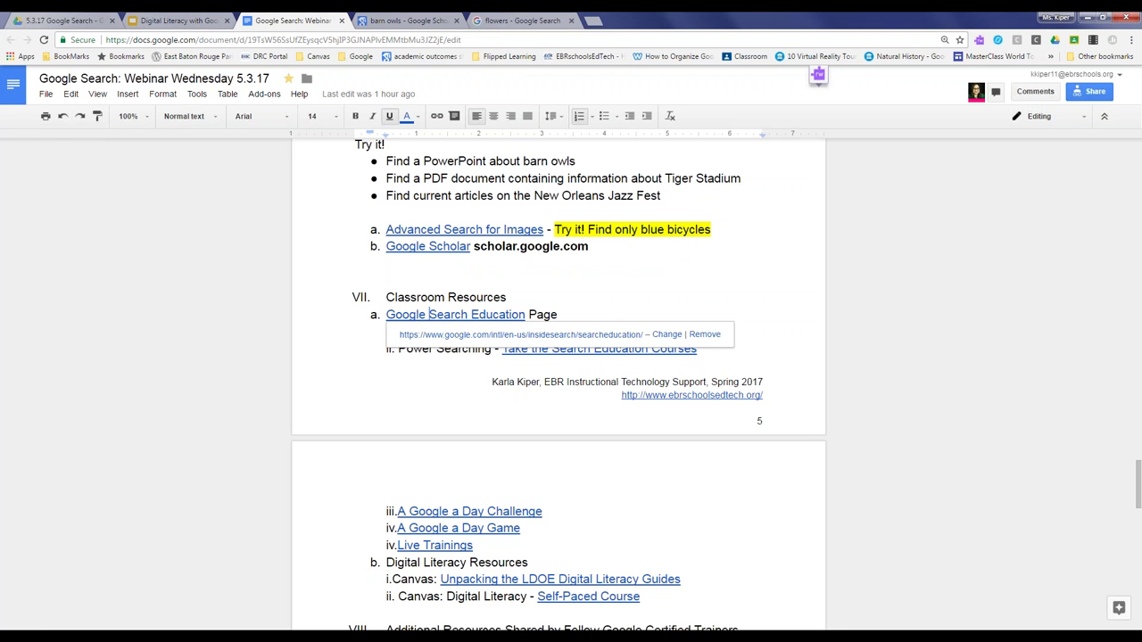
click(428, 332)
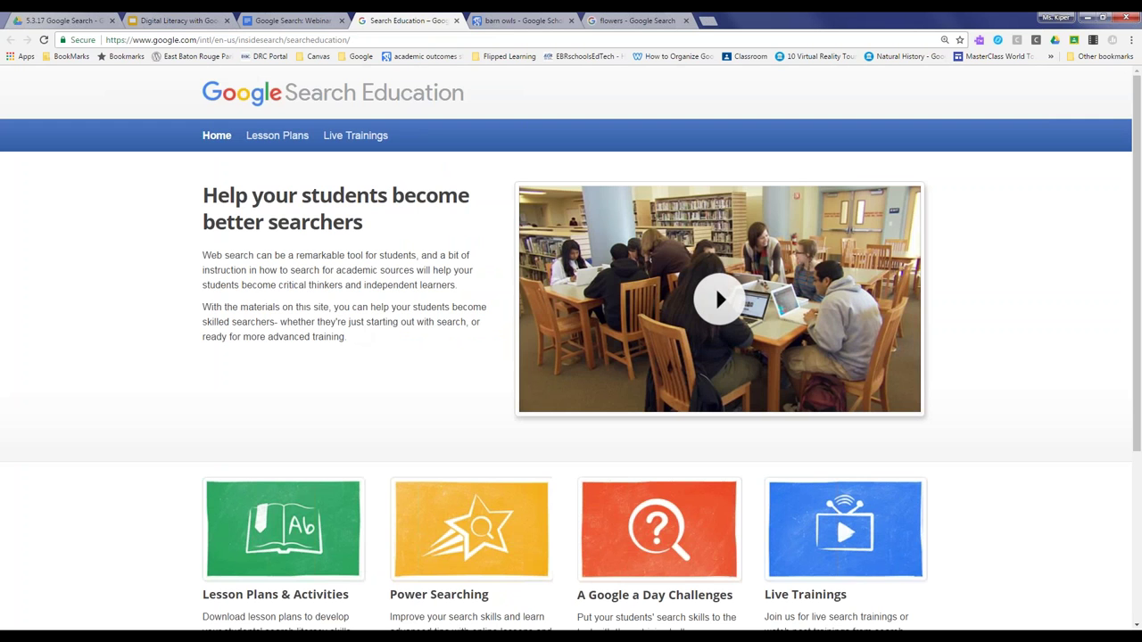
click(571, 21)
click(571, 21)
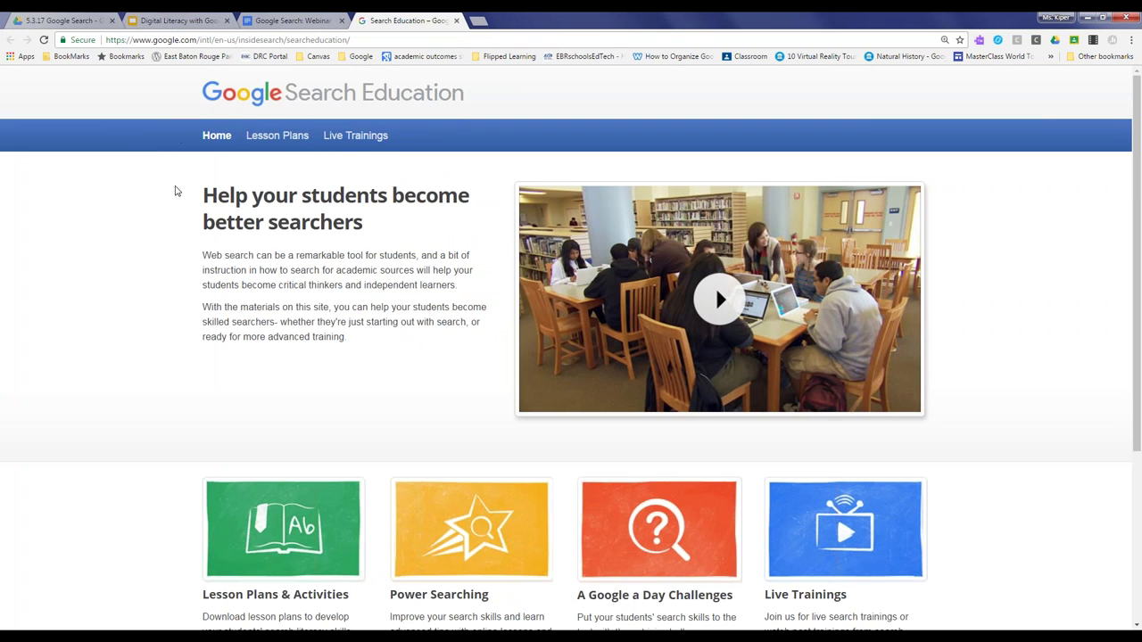
Open the Search Education lesson plans and look over the Search Literacy lessons by skill level
scroll(175, 189, down, 2)
scroll(174, 190, down, 1)
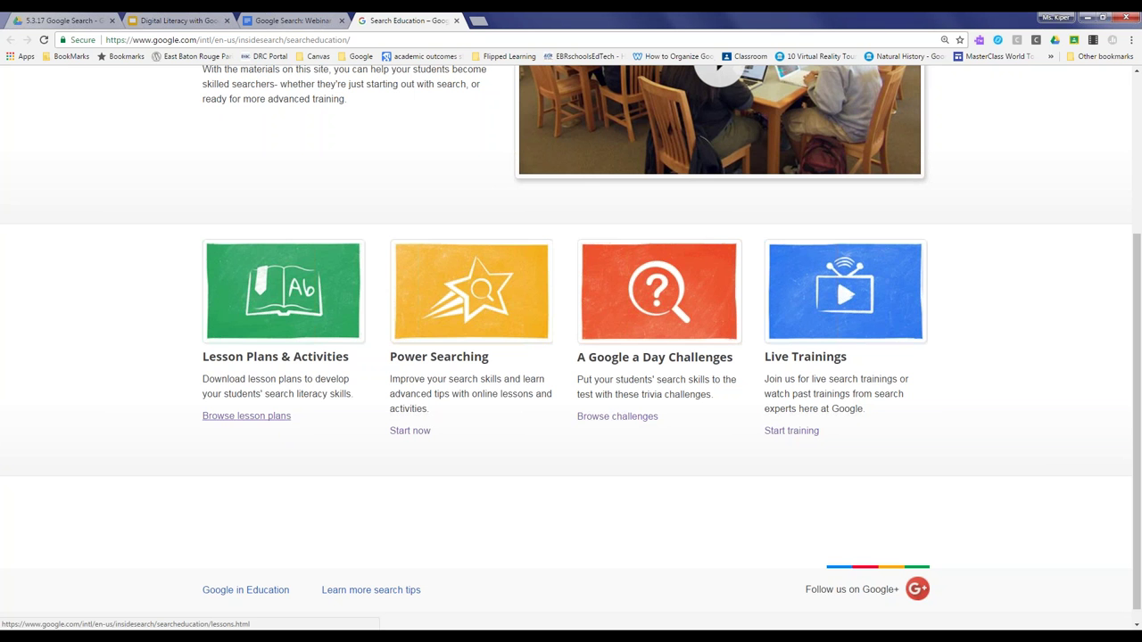
click(247, 416)
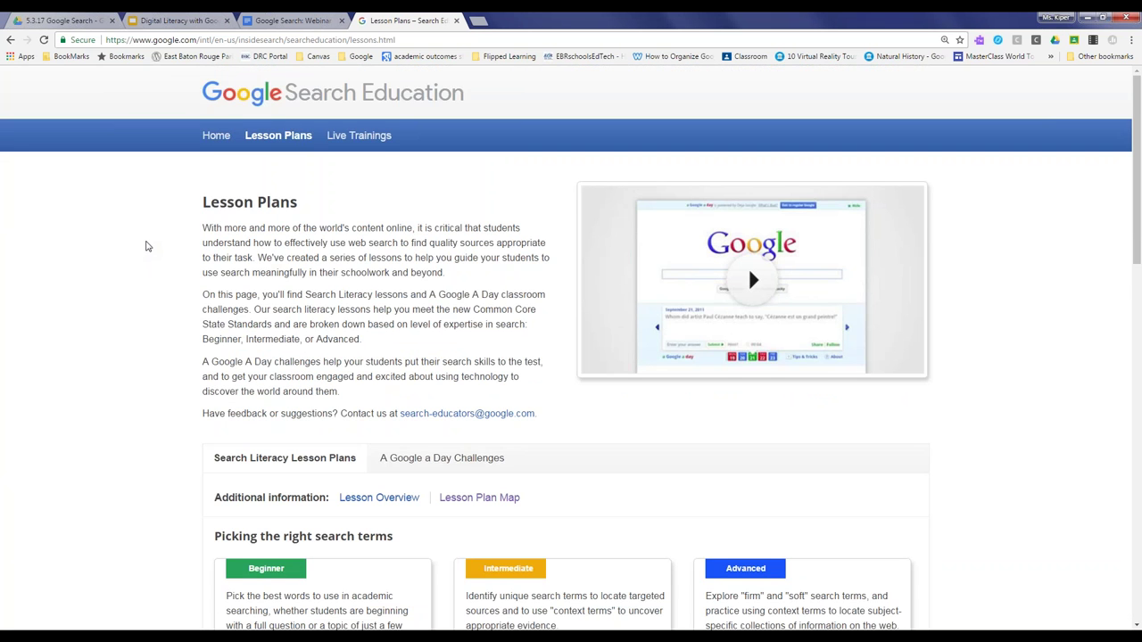
scroll(148, 244, down, 2)
scroll(149, 245, down, 1)
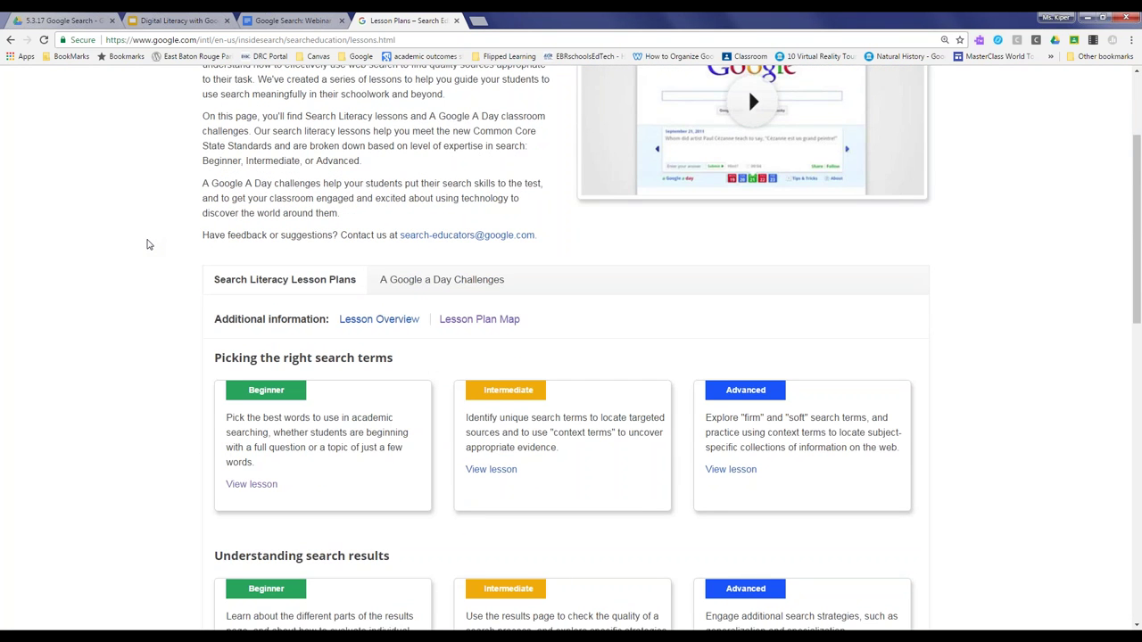
scroll(170, 260, down, 3)
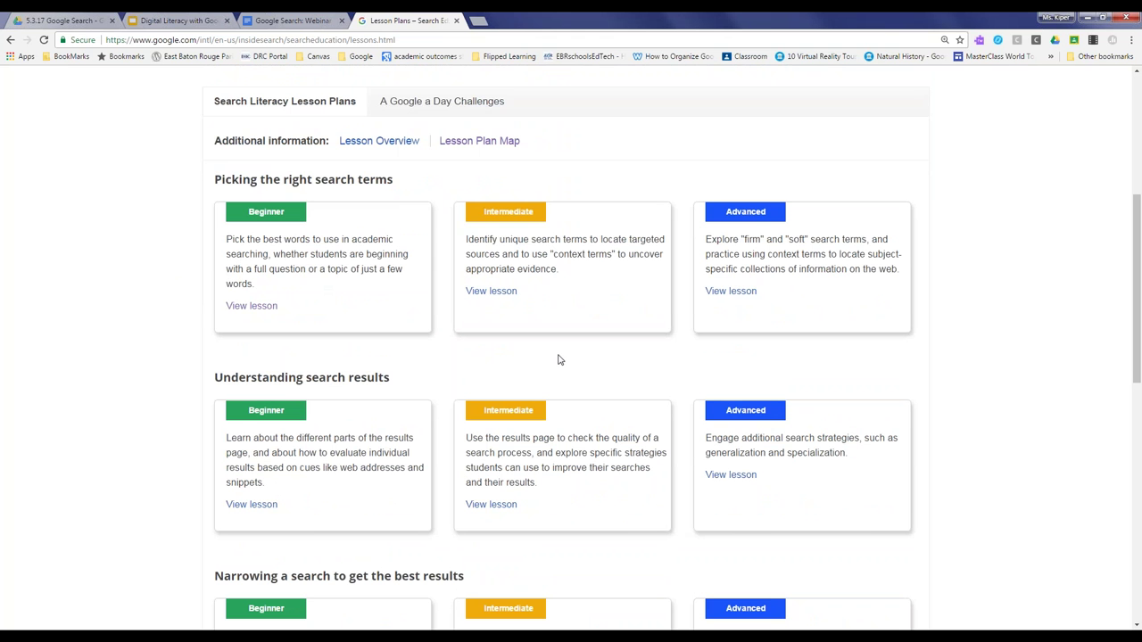
Open the beginner lesson Picking the right search terms and look through its overview, standards and materials
click(253, 306)
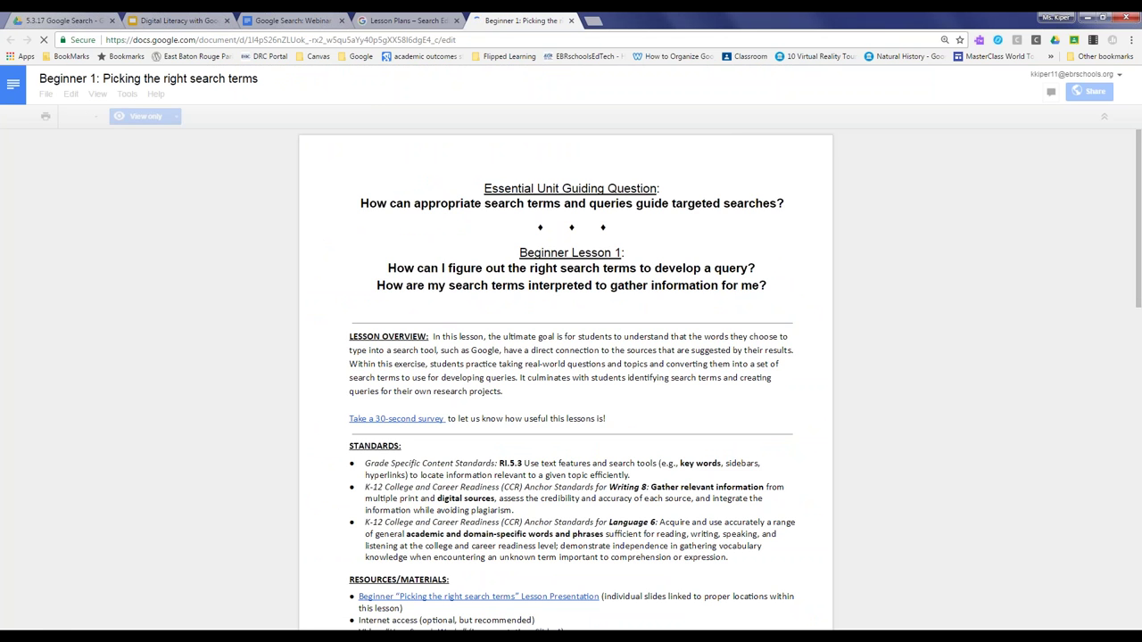
scroll(555, 214, down, 1)
scroll(555, 215, down, 1)
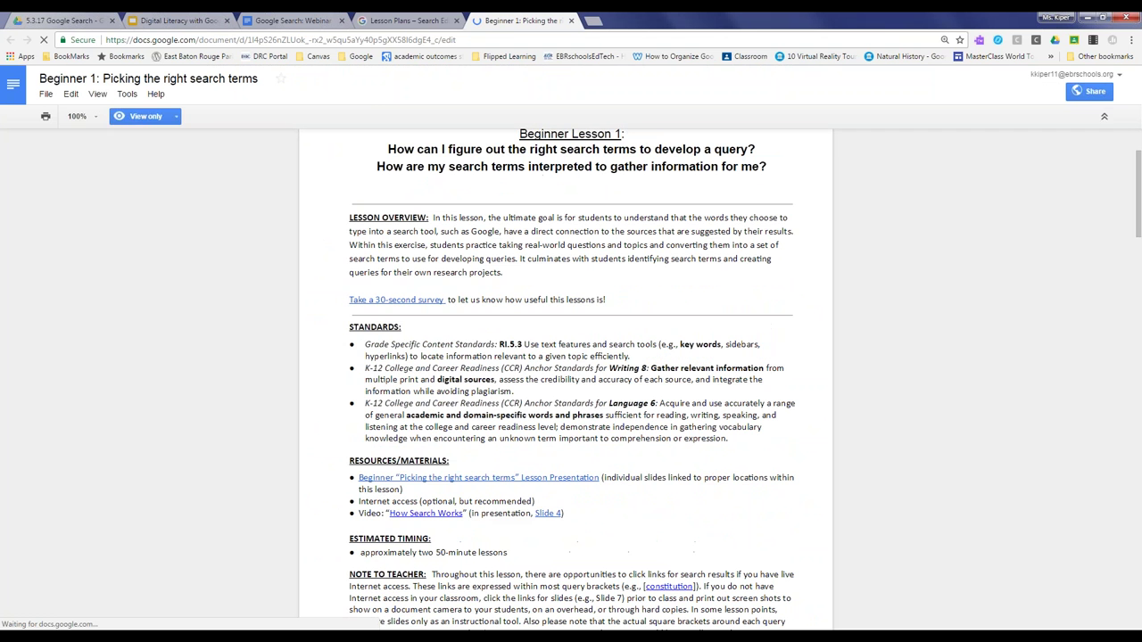
scroll(556, 215, down, 1)
scroll(566, 357, down, 1)
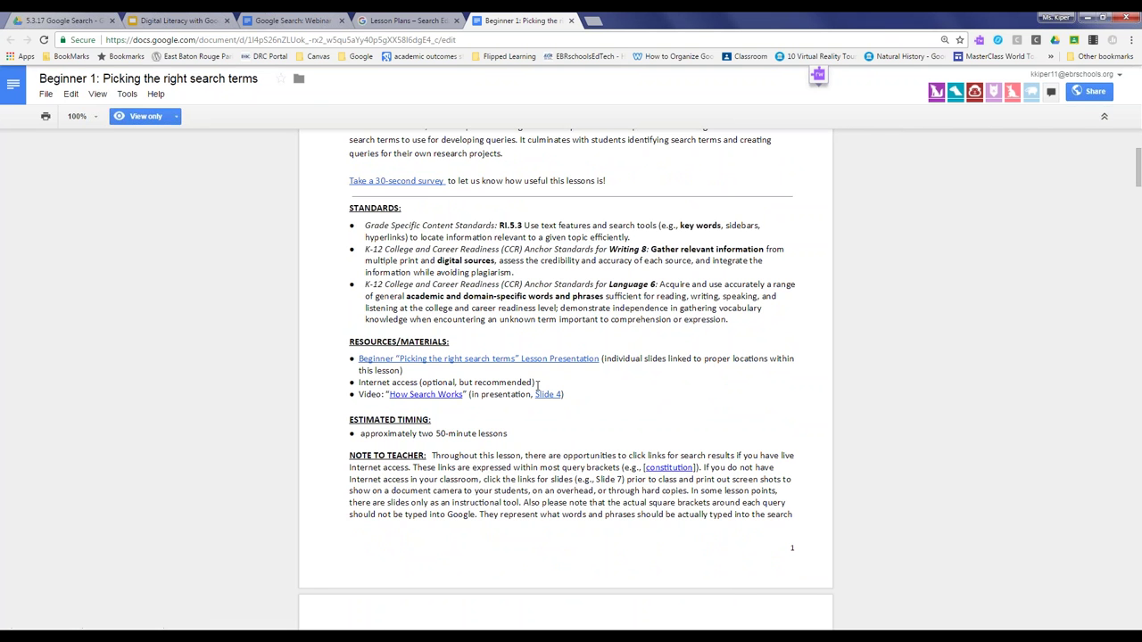
Open the lesson's How Search Works video, pause it, and return to the lesson document
click(444, 395)
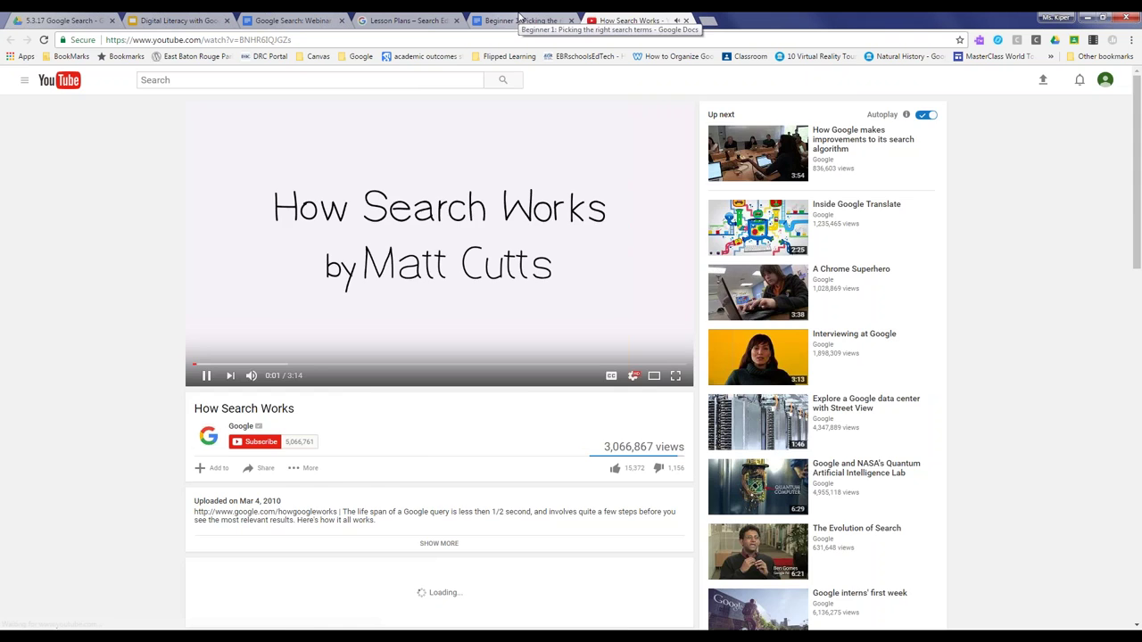
click(519, 16)
click(664, 18)
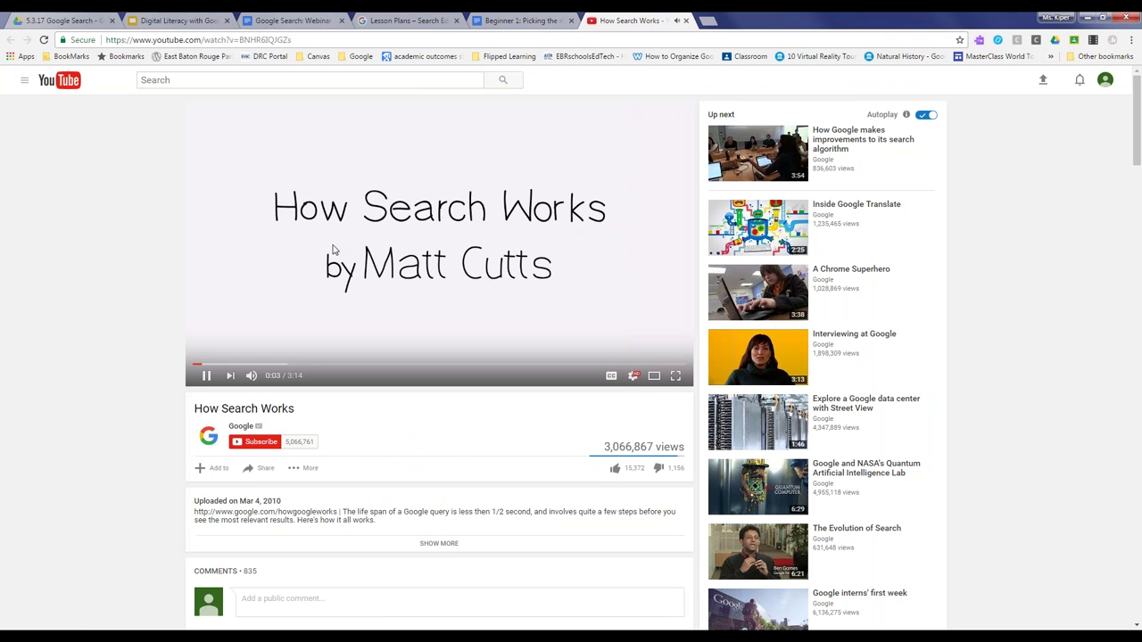
key(space)
click(527, 20)
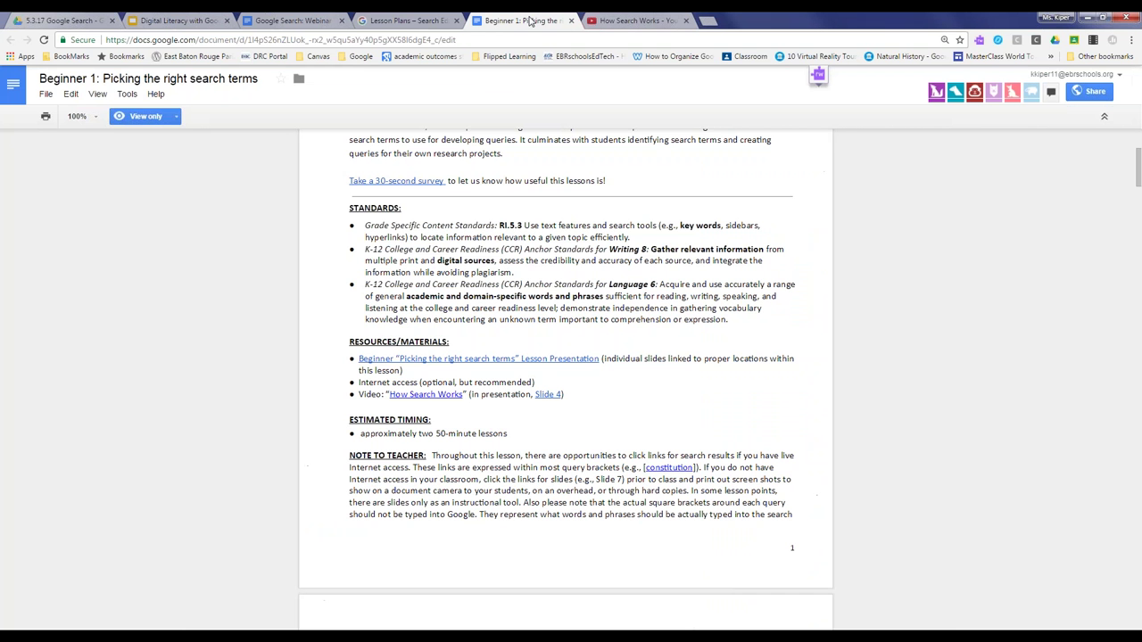
Open the lesson presentation from the Slide 4 link and page through its slides on choosing search terms
click(548, 394)
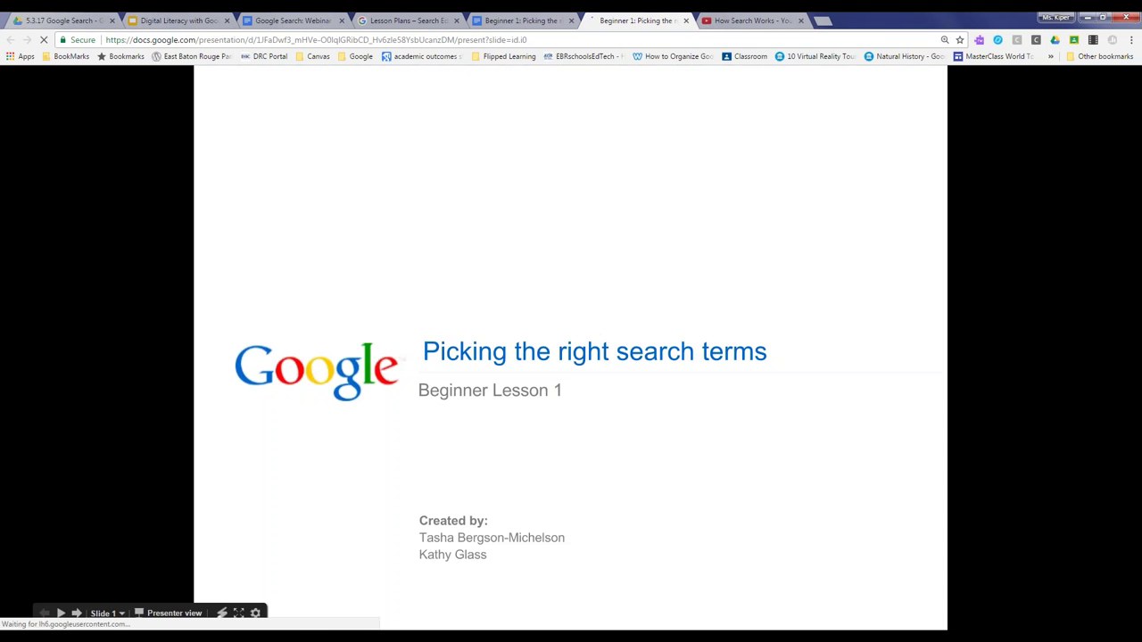
click(489, 288)
click(489, 288)
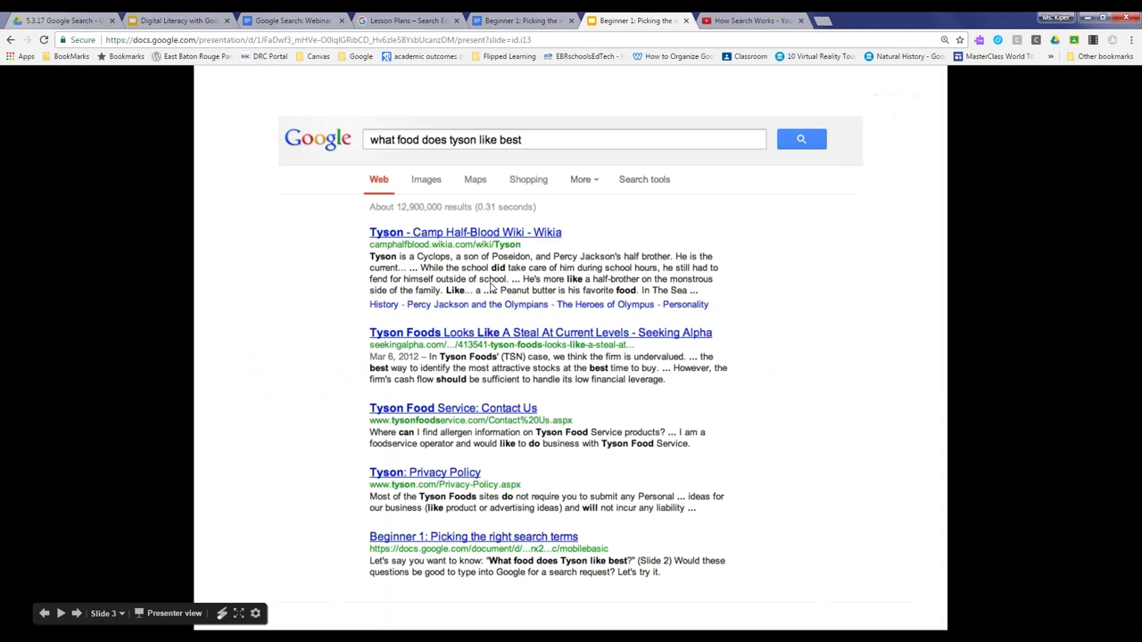
click(490, 287)
click(490, 287)
click(490, 288)
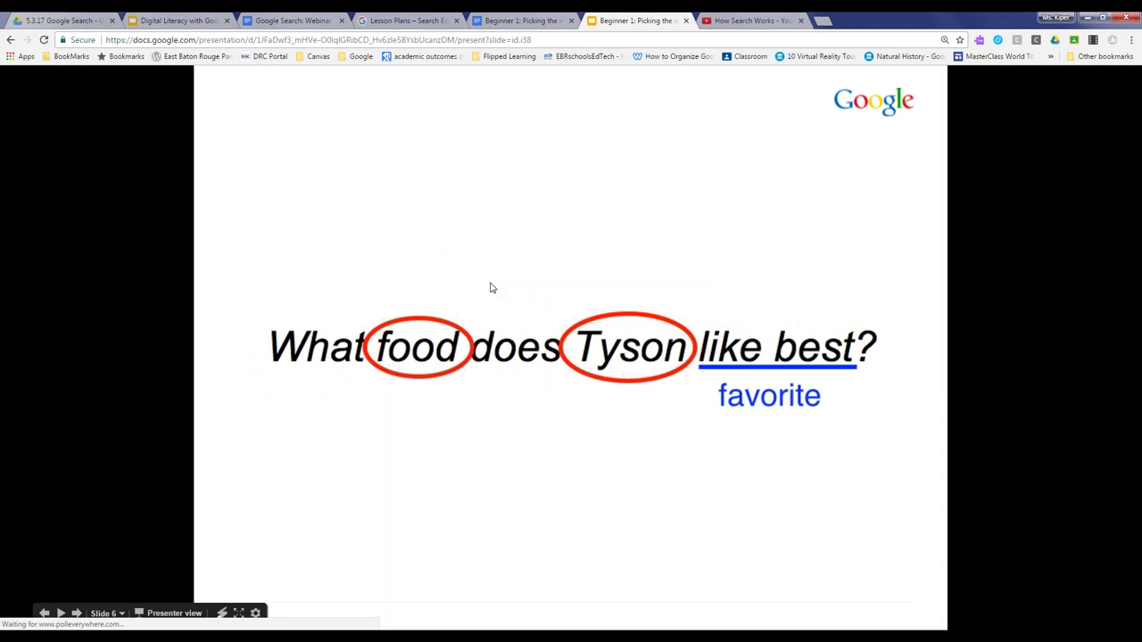
click(472, 280)
Return to the Lesson Plans page and look over the remaining search literacy lesson topics
click(409, 19)
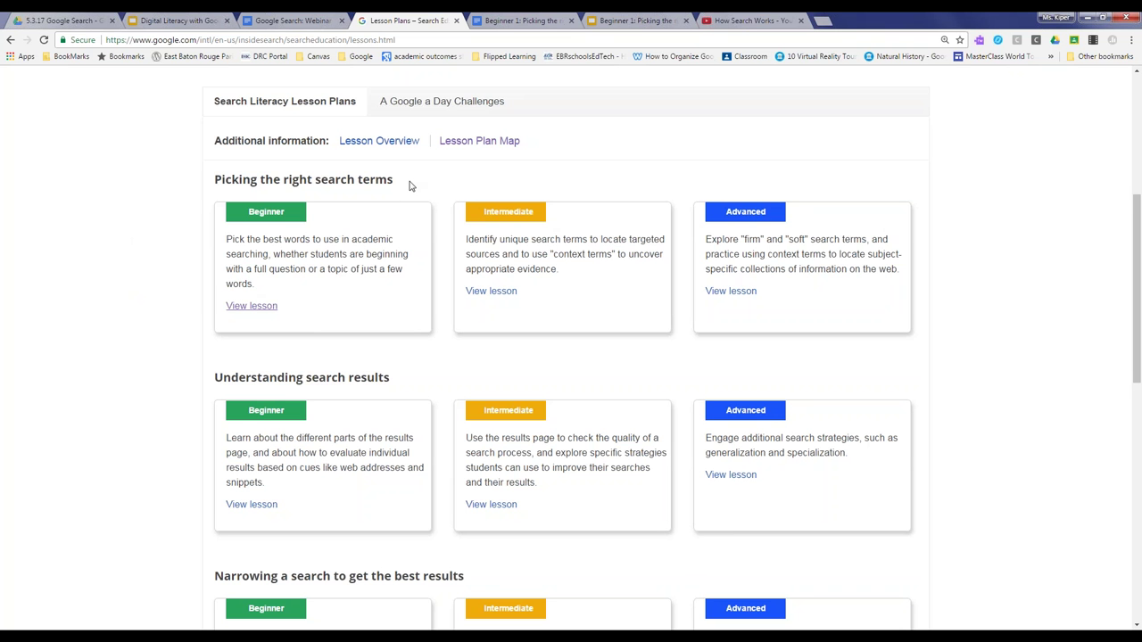
scroll(191, 232, up, 3)
scroll(202, 256, up, 2)
scroll(211, 276, down, 5)
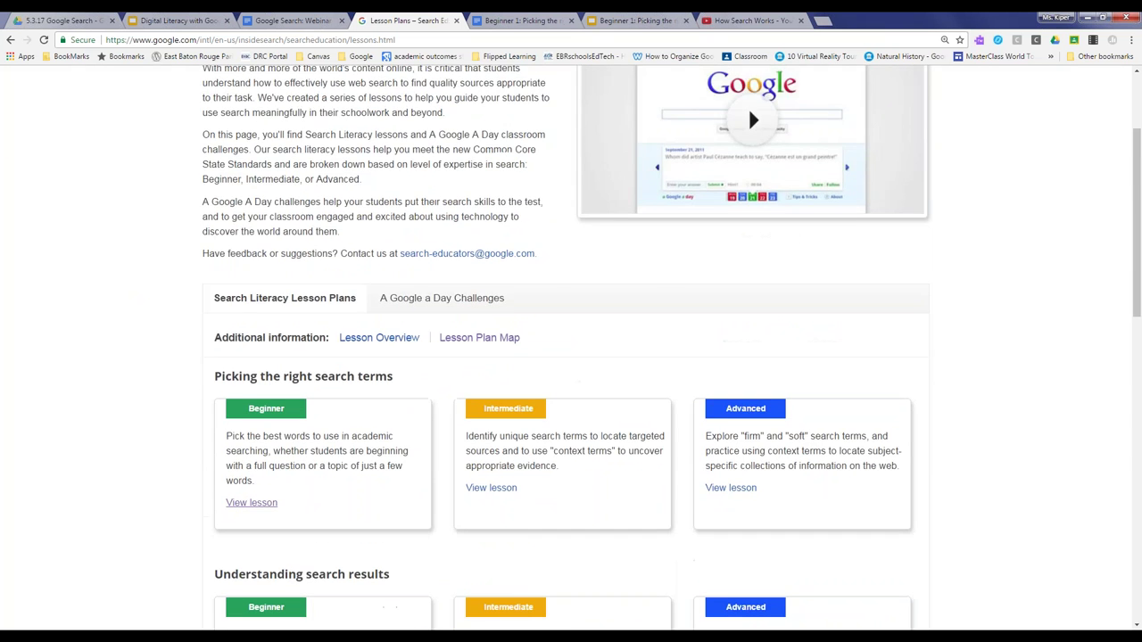
scroll(212, 287, down, 1)
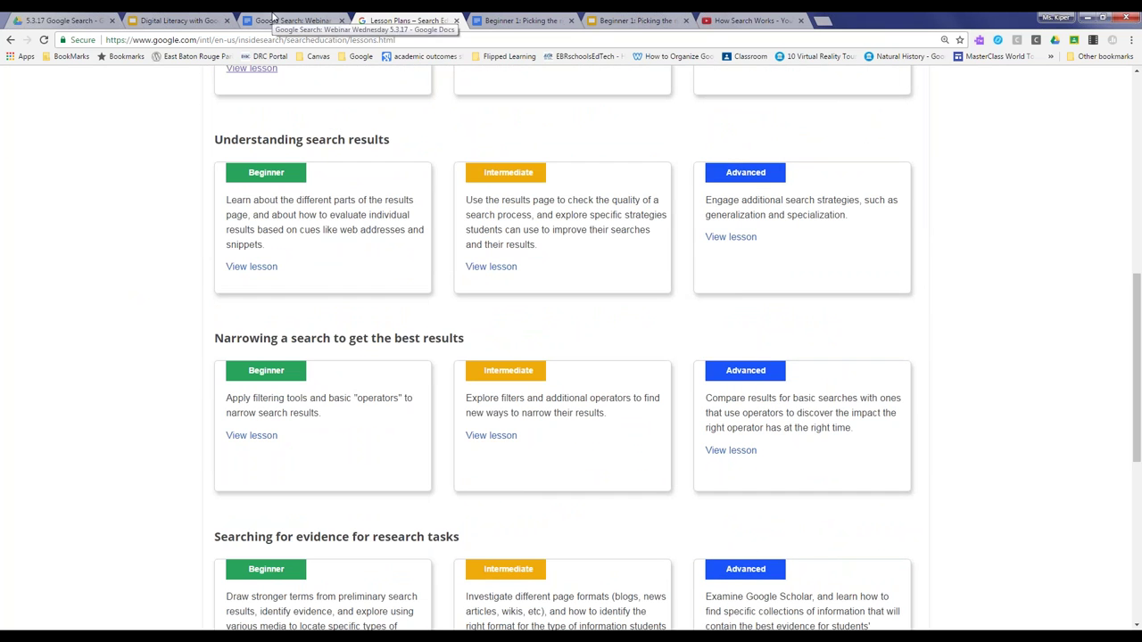
click(275, 19)
click(423, 18)
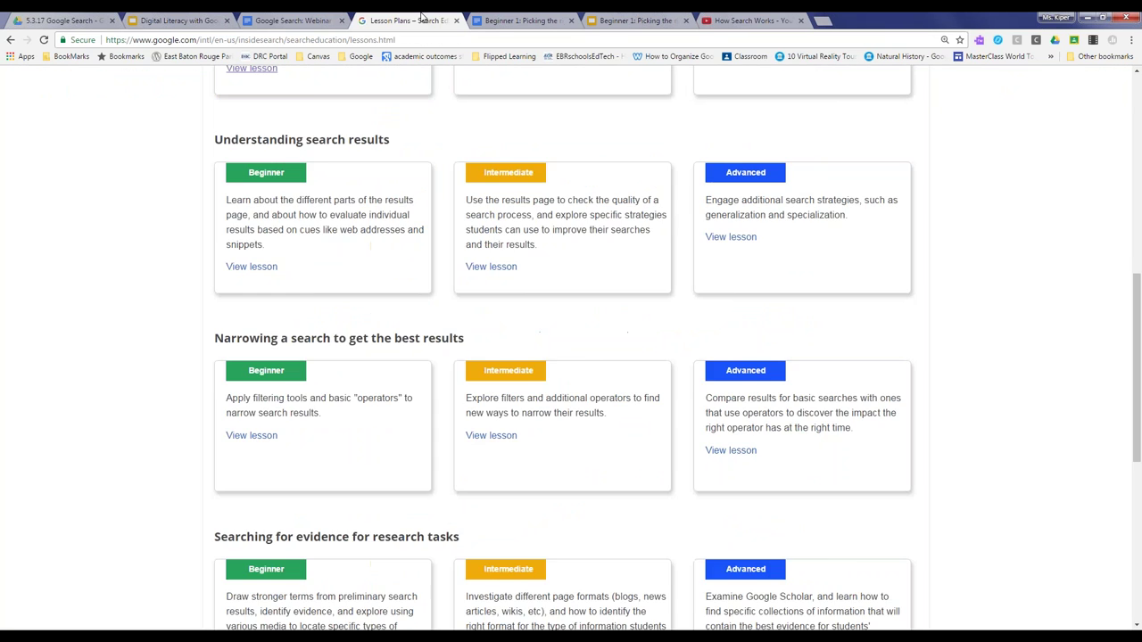
Go back to the Search Education home page, open the Power Searching courses, and open the Power Searching course in a new tab
click(8, 40)
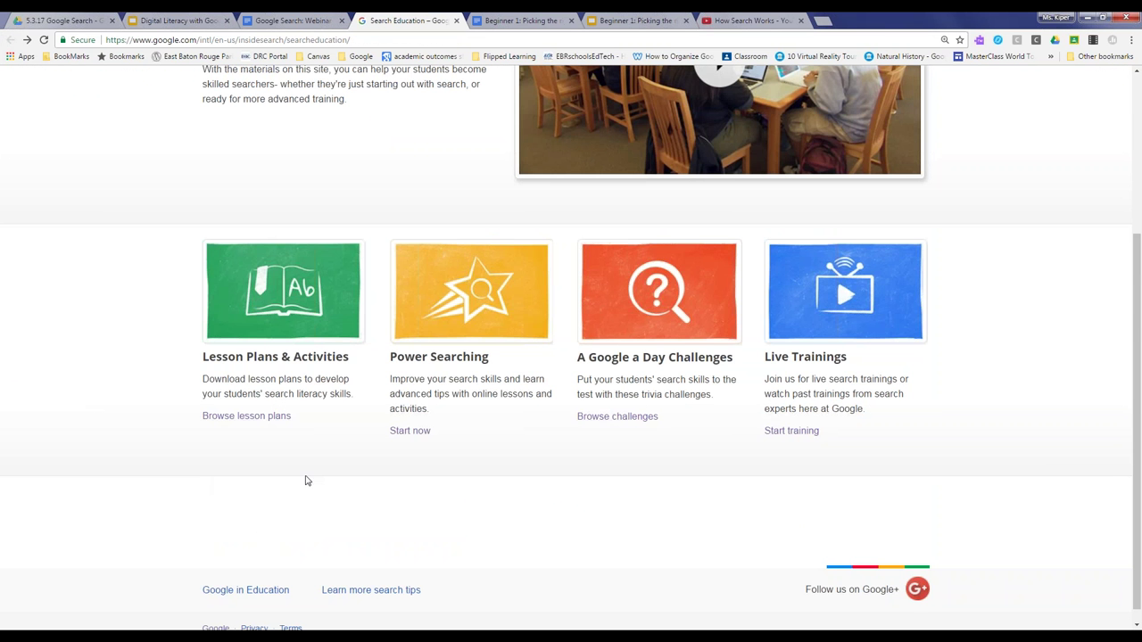
click(410, 432)
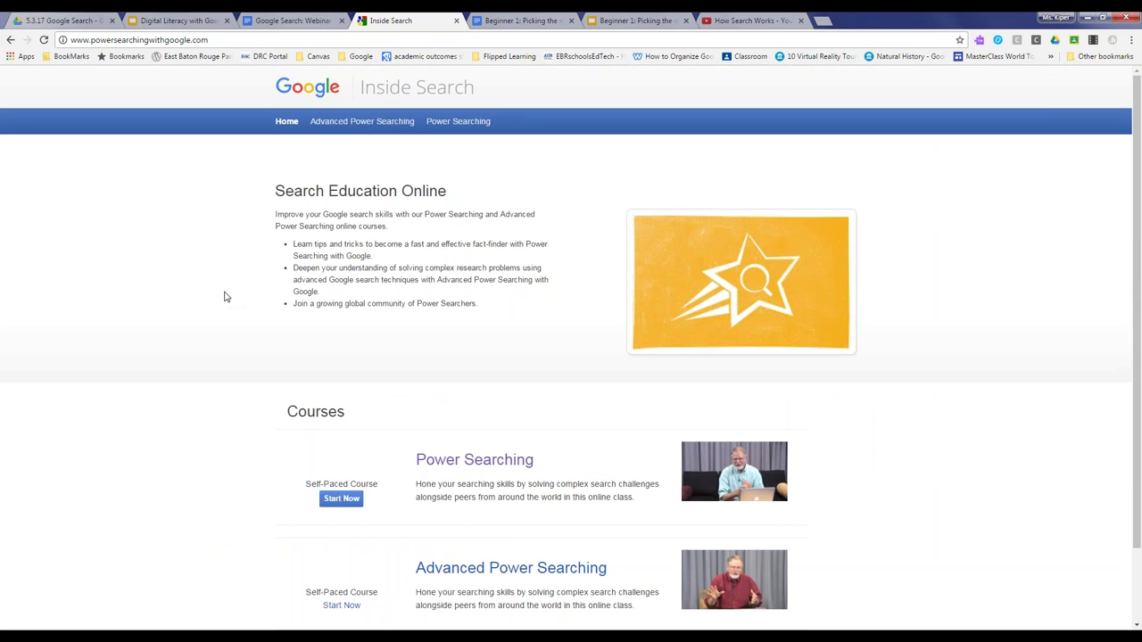
scroll(218, 290, down, 1)
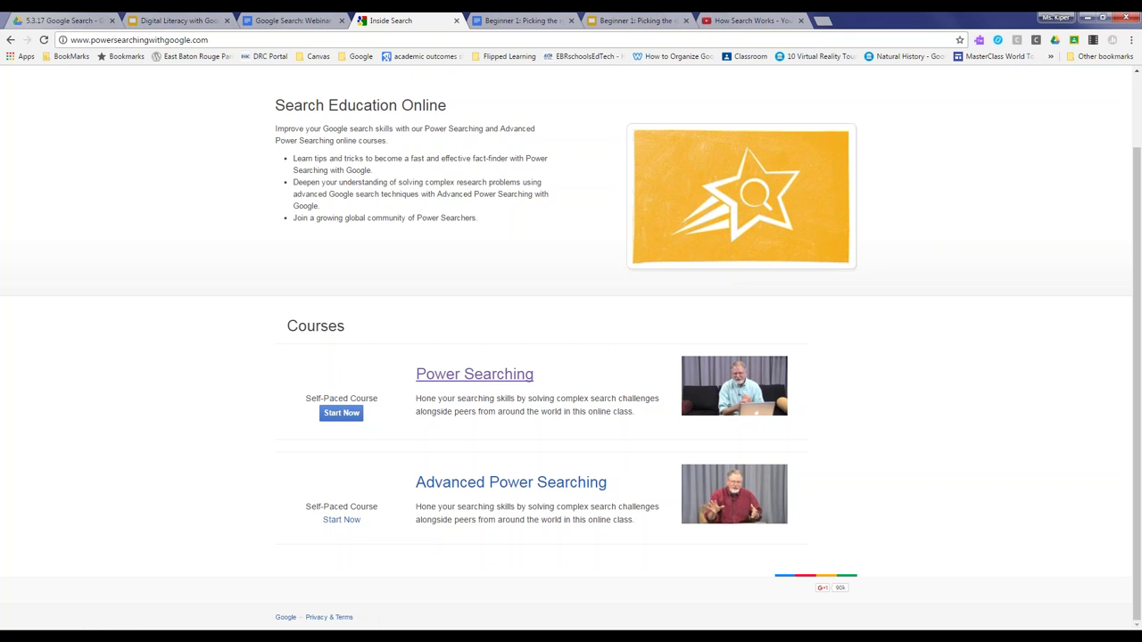
right_click(490, 374)
click(517, 385)
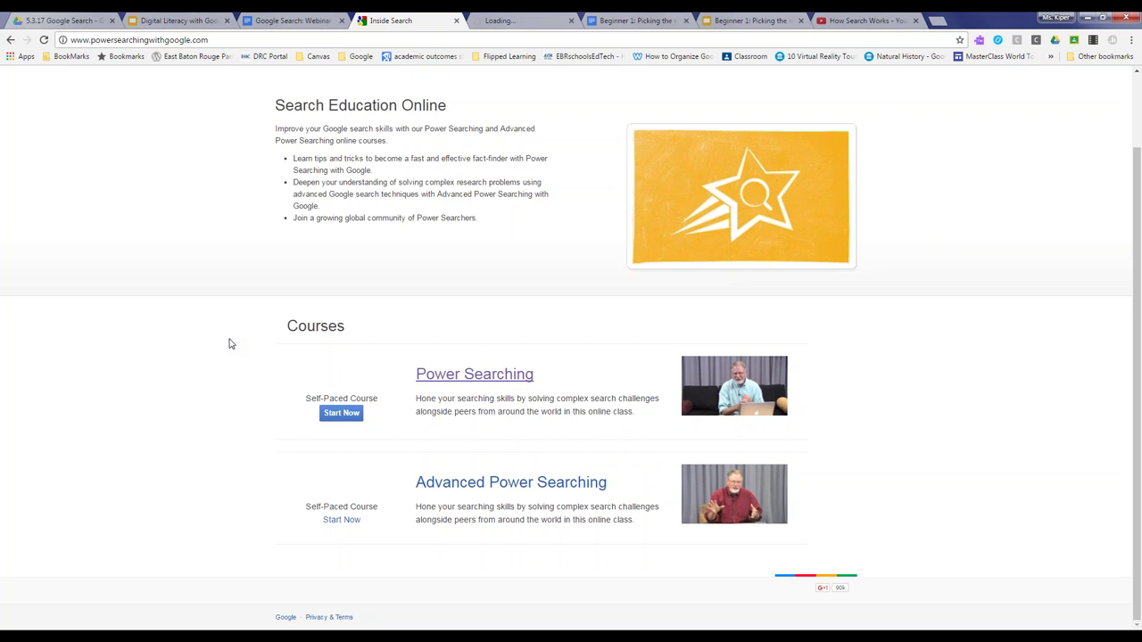
click(475, 374)
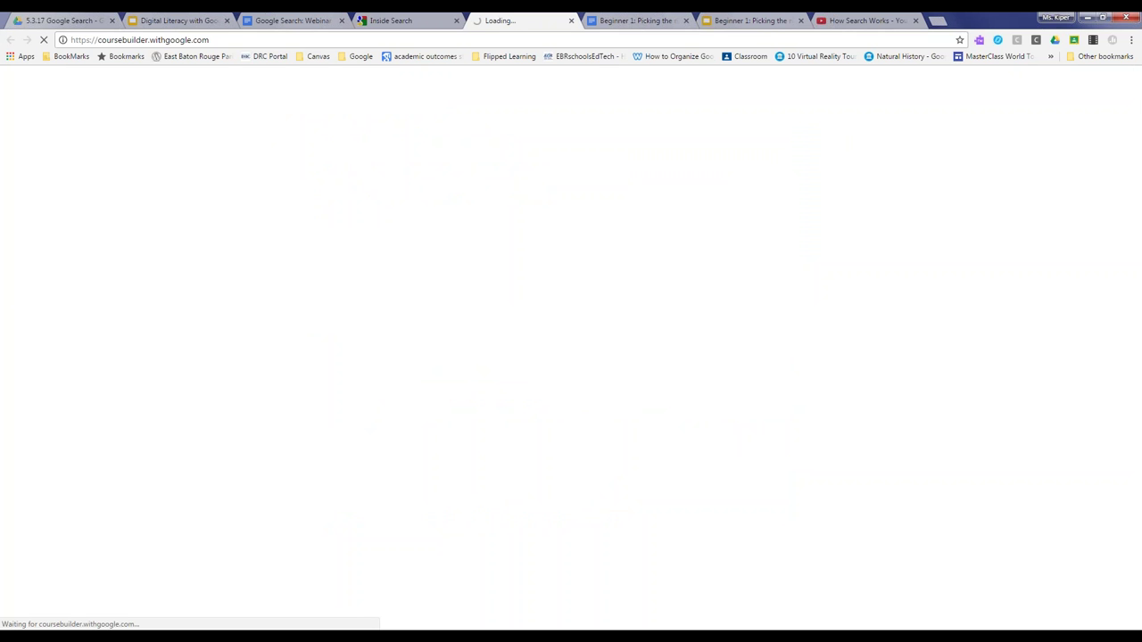
Close the How Search Works video and return to the Inside Search page listing the Power Searching courses
click(426, 19)
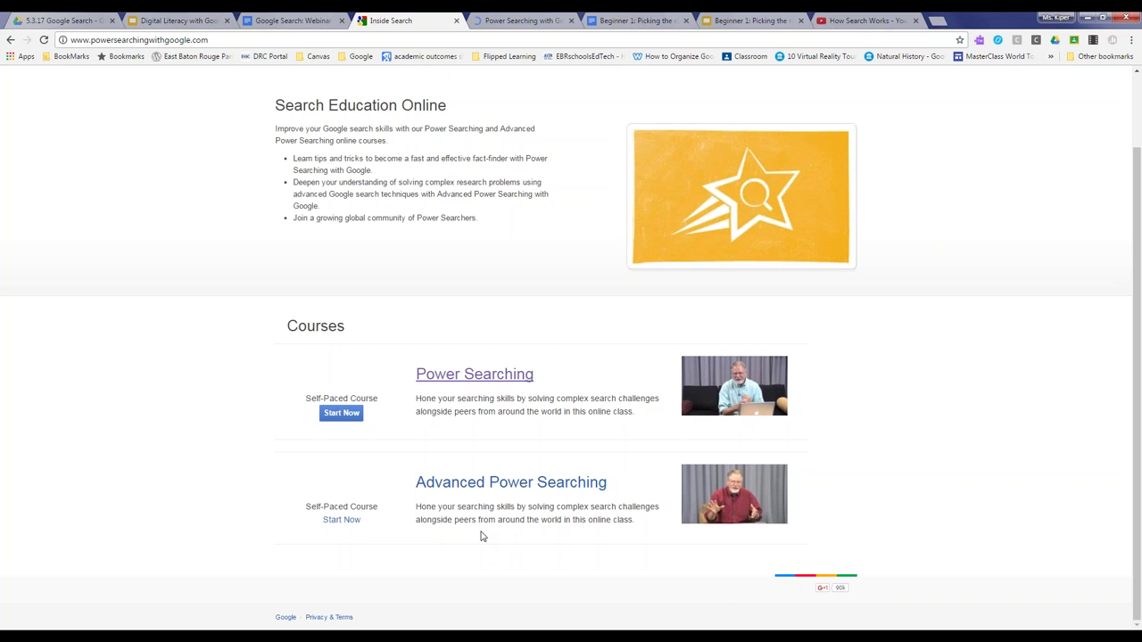
click(526, 20)
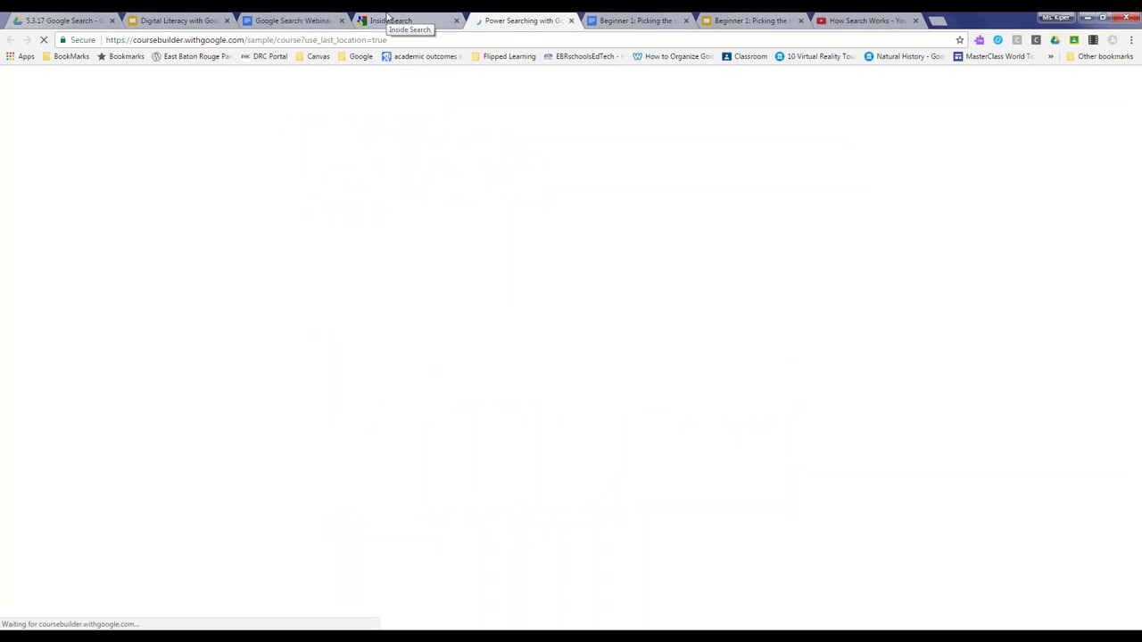
click(915, 20)
click(393, 20)
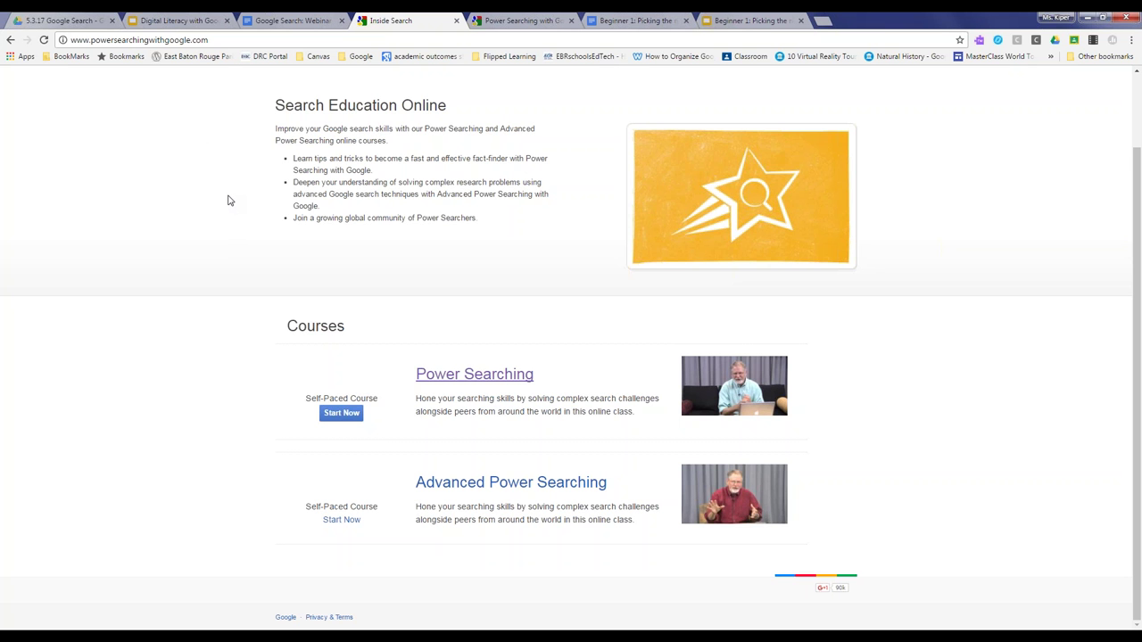
scroll(227, 199, up, 1)
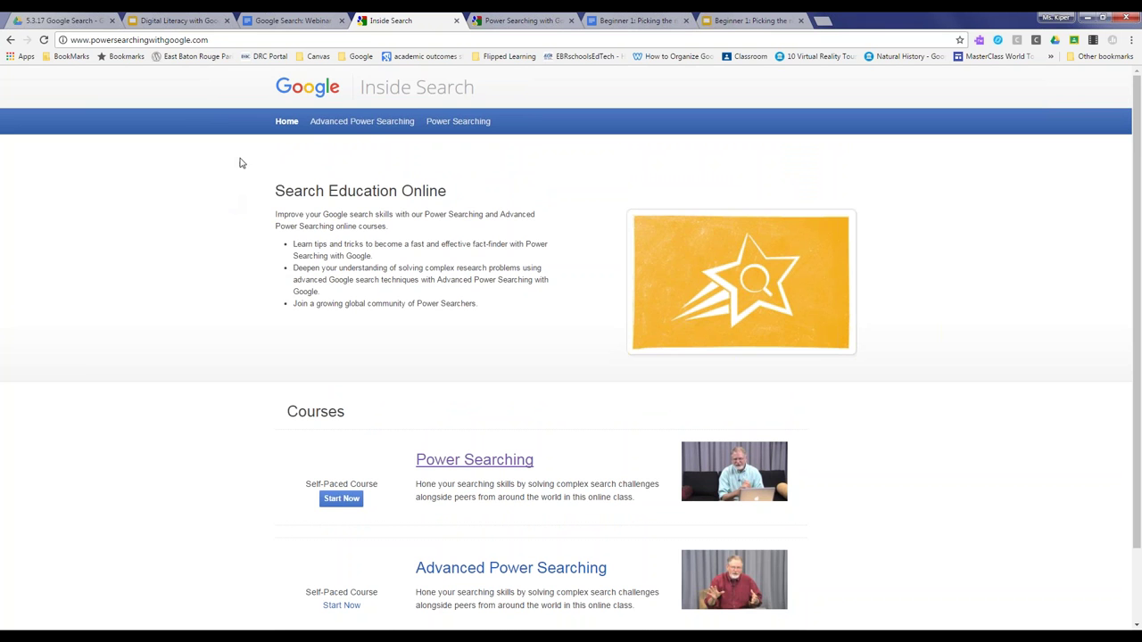
Return to the Search Education home page, open the A Google a Day Challenges, and look over the Culture challenges
click(280, 18)
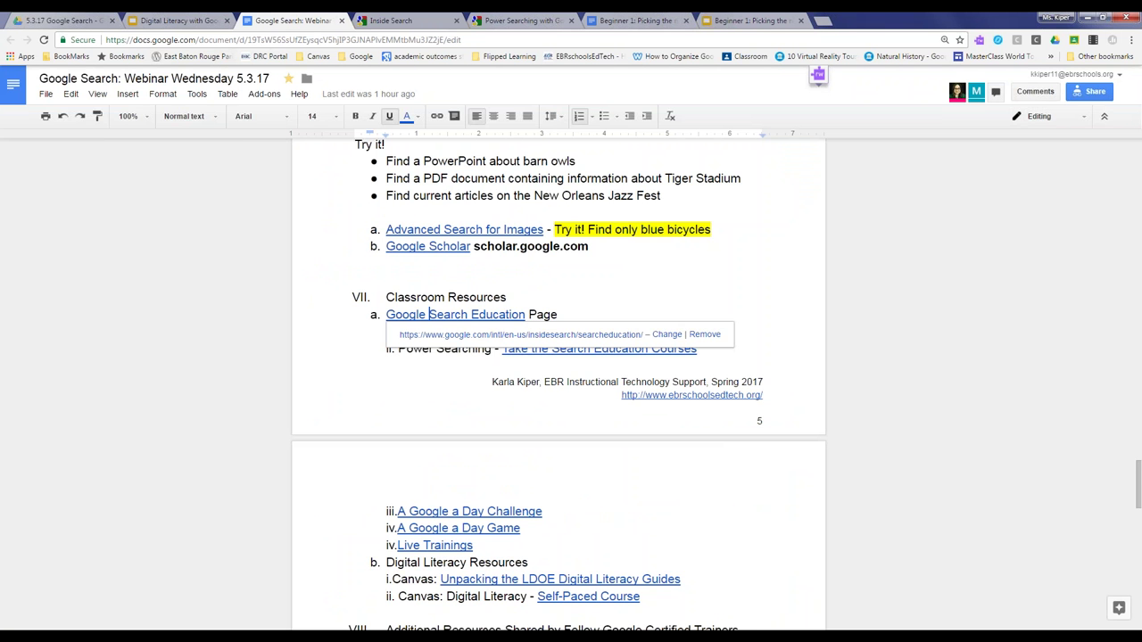
click(389, 17)
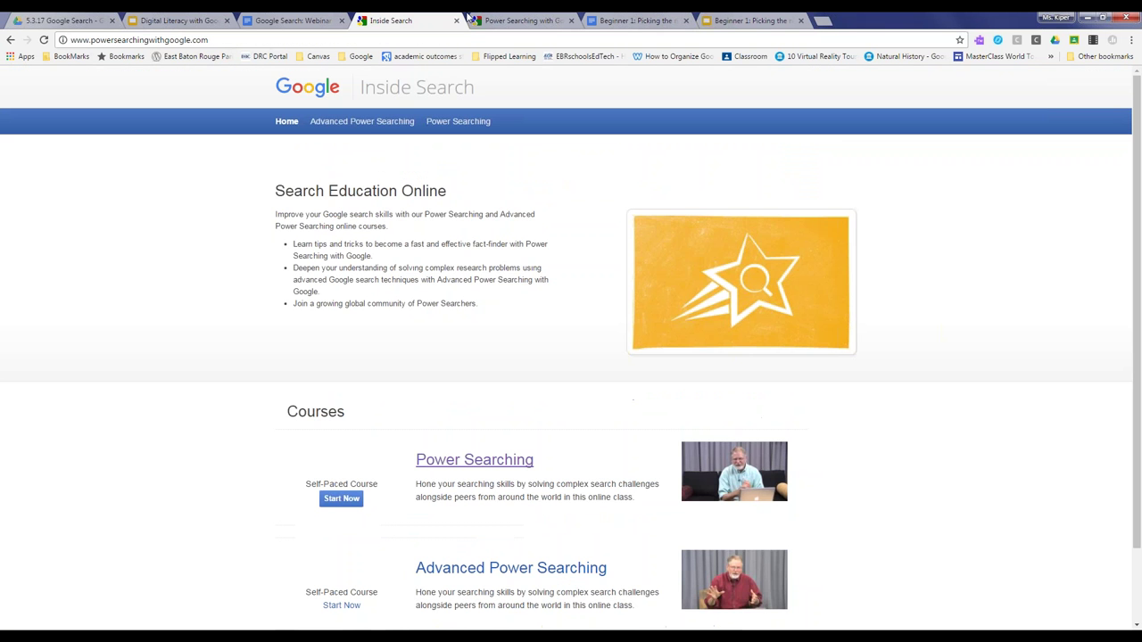
click(5, 40)
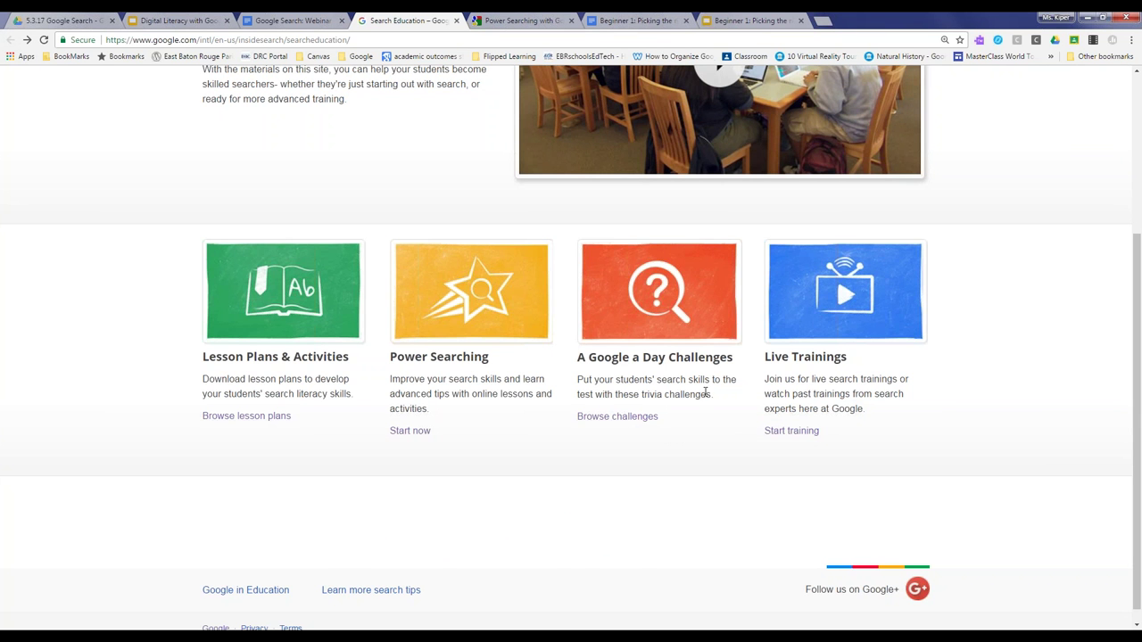
click(618, 417)
scroll(127, 240, up, 3)
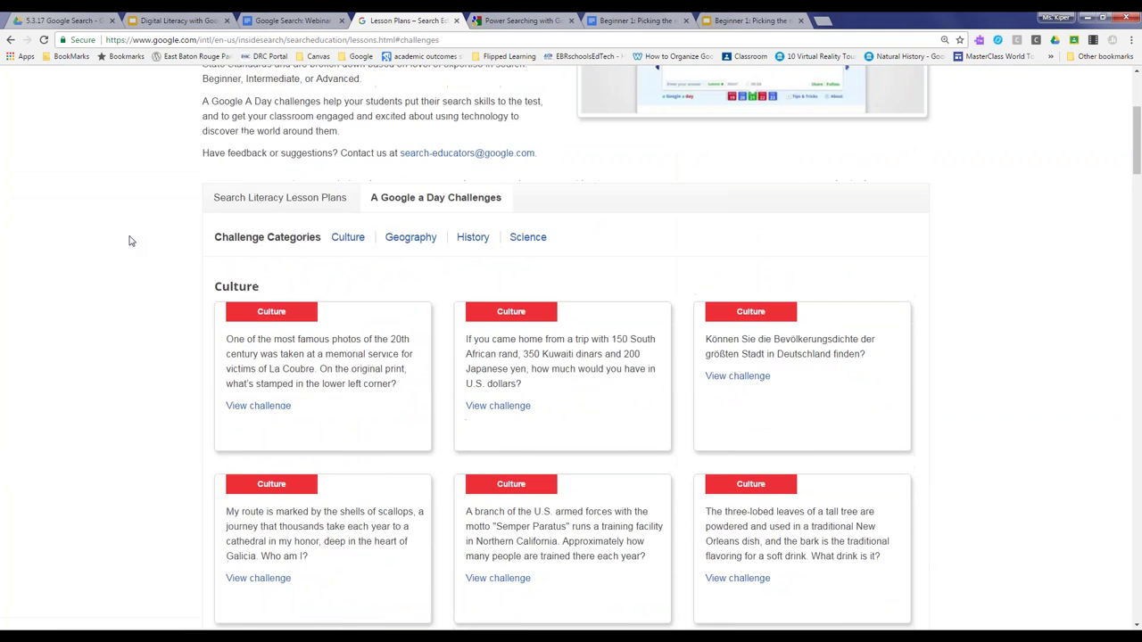
scroll(141, 249, up, 2)
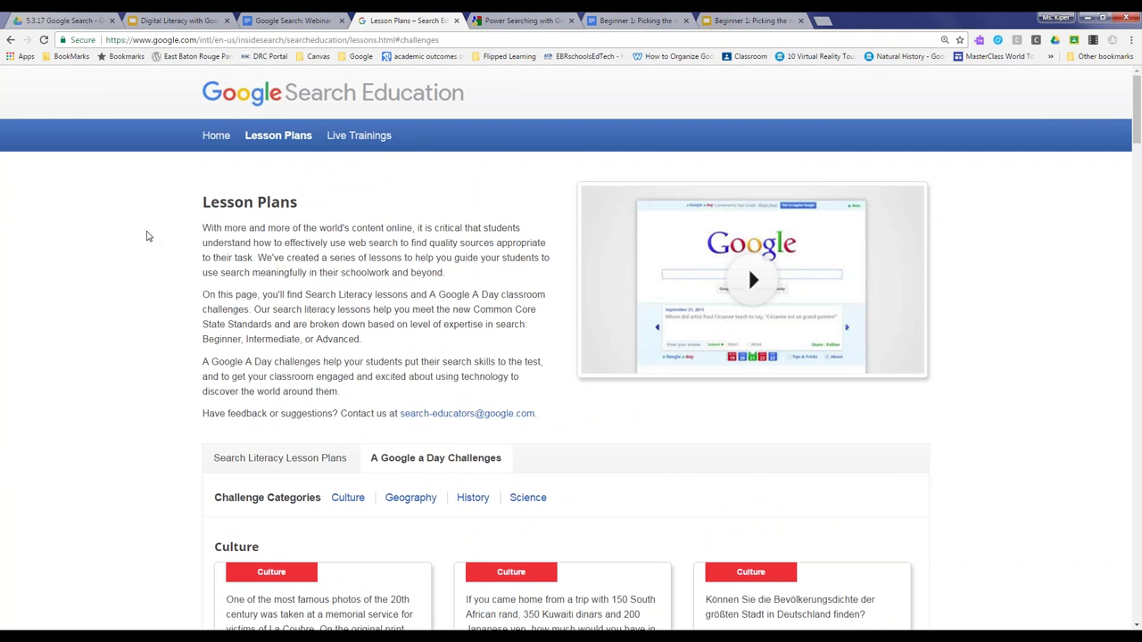
scroll(191, 260, down, 1)
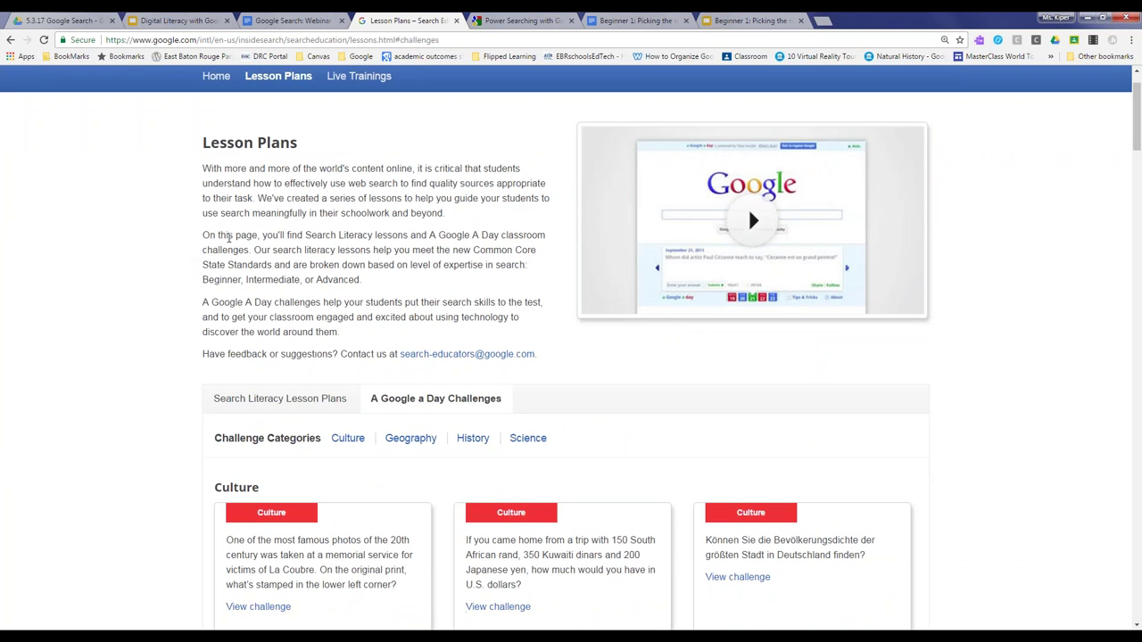
scroll(187, 246, down, 5)
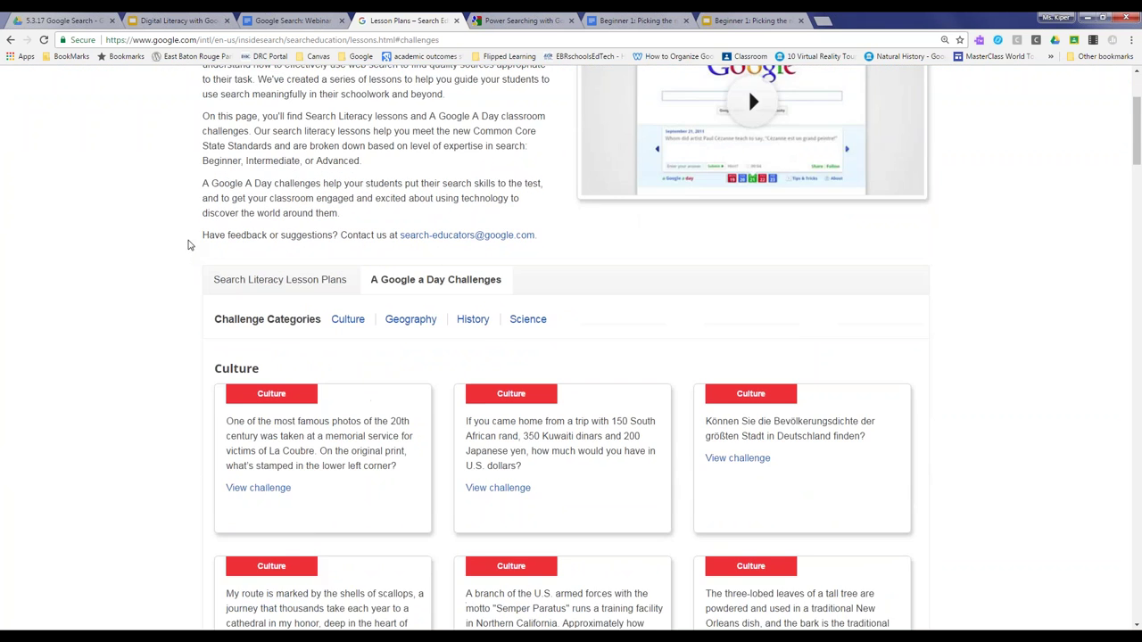
scroll(183, 215, down, 2)
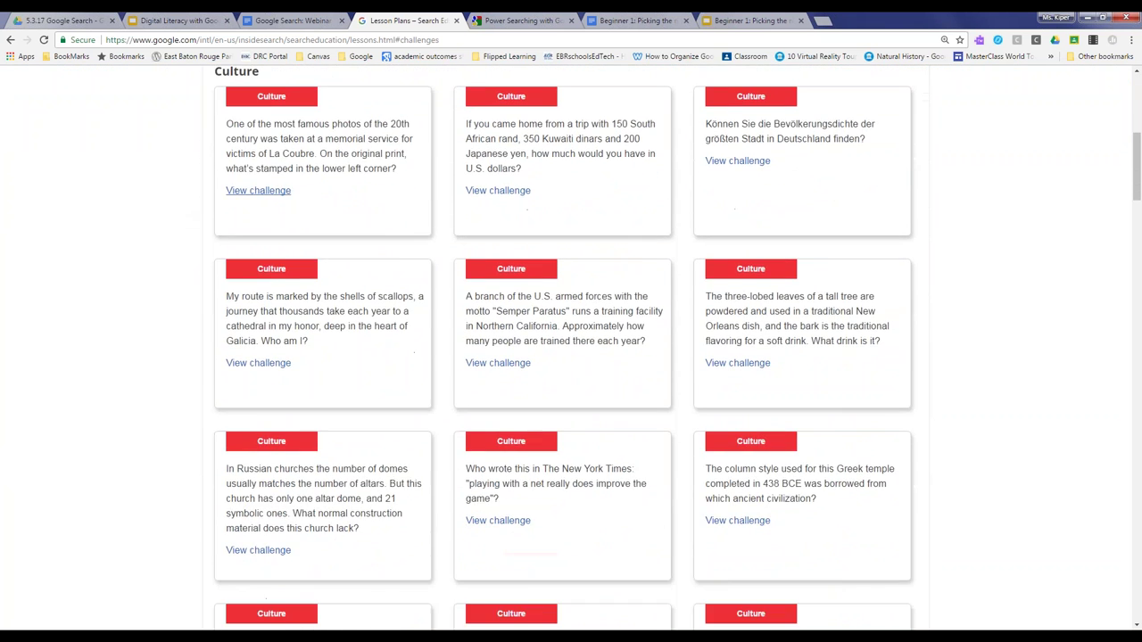
Open the Culture challenge about the La Coubre memorial photo and page through its question, hints, answer, background, and follow-up slides
click(257, 190)
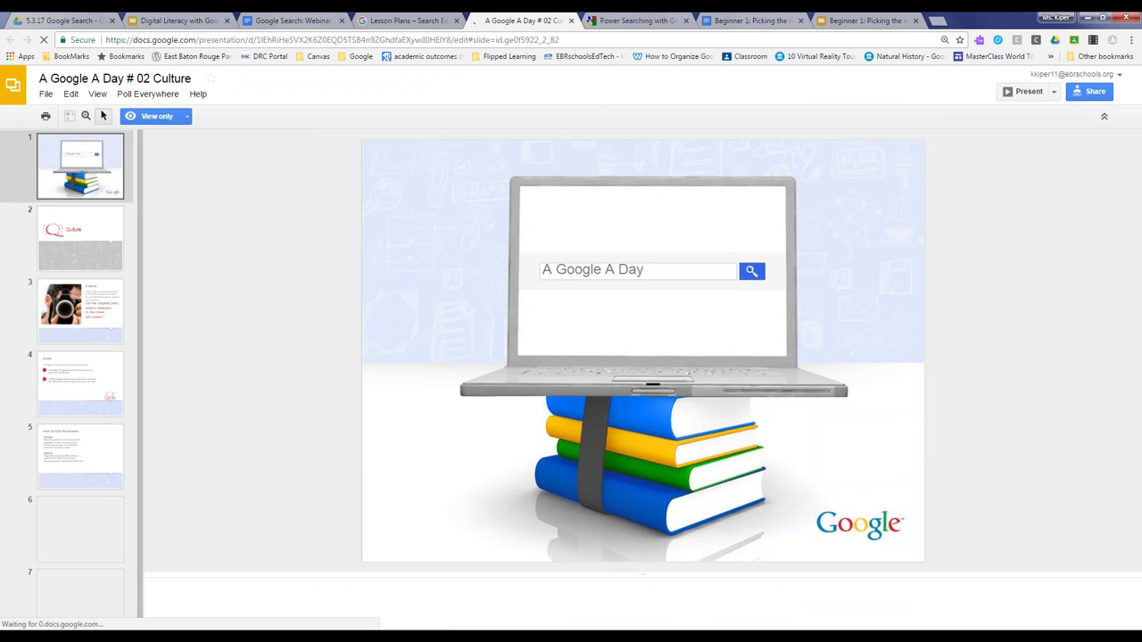
click(100, 328)
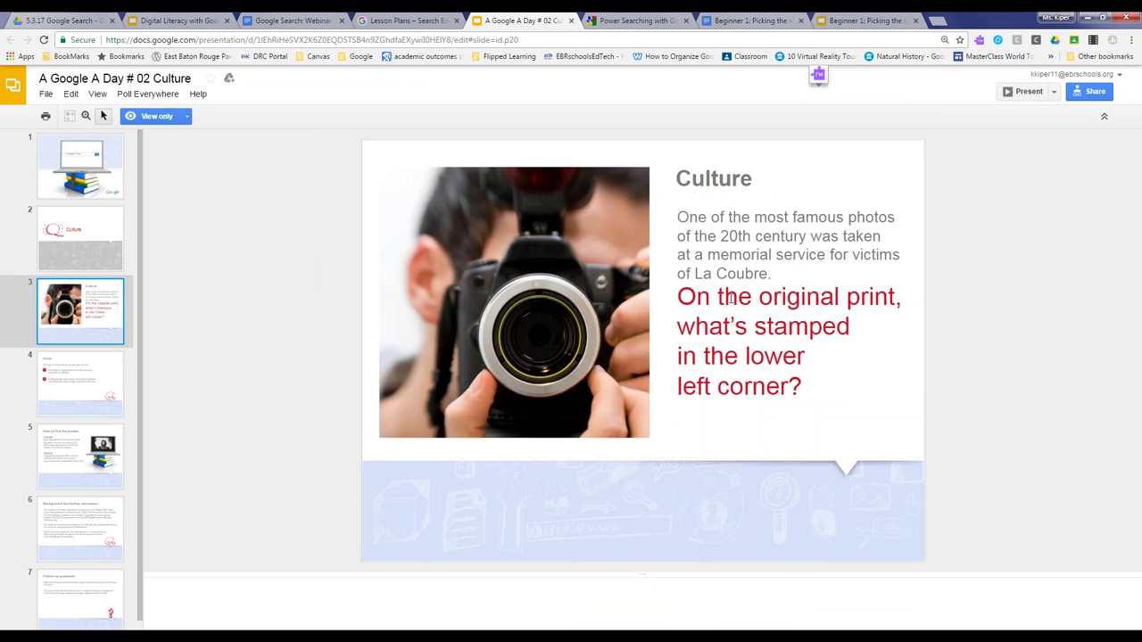
click(89, 375)
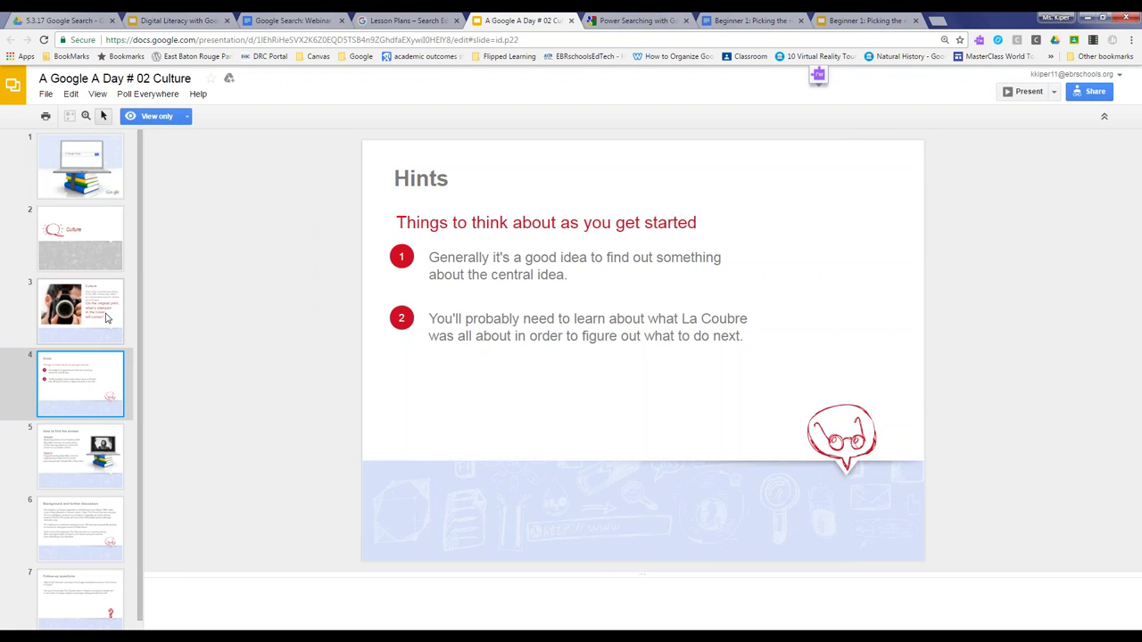
click(74, 458)
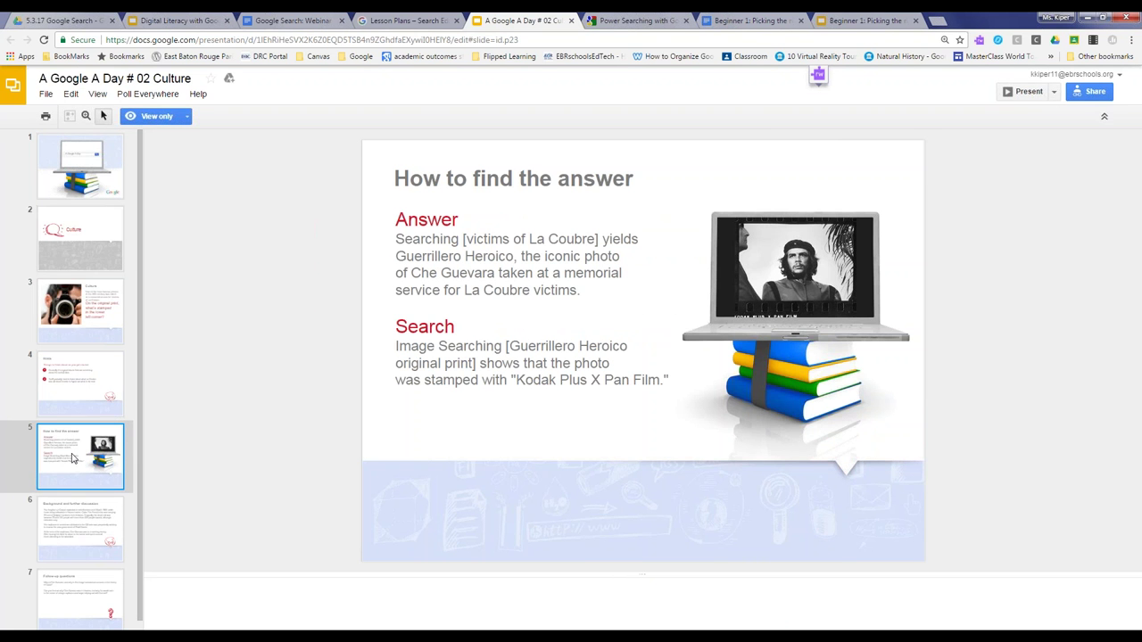
scroll(71, 491, down, 1)
click(71, 518)
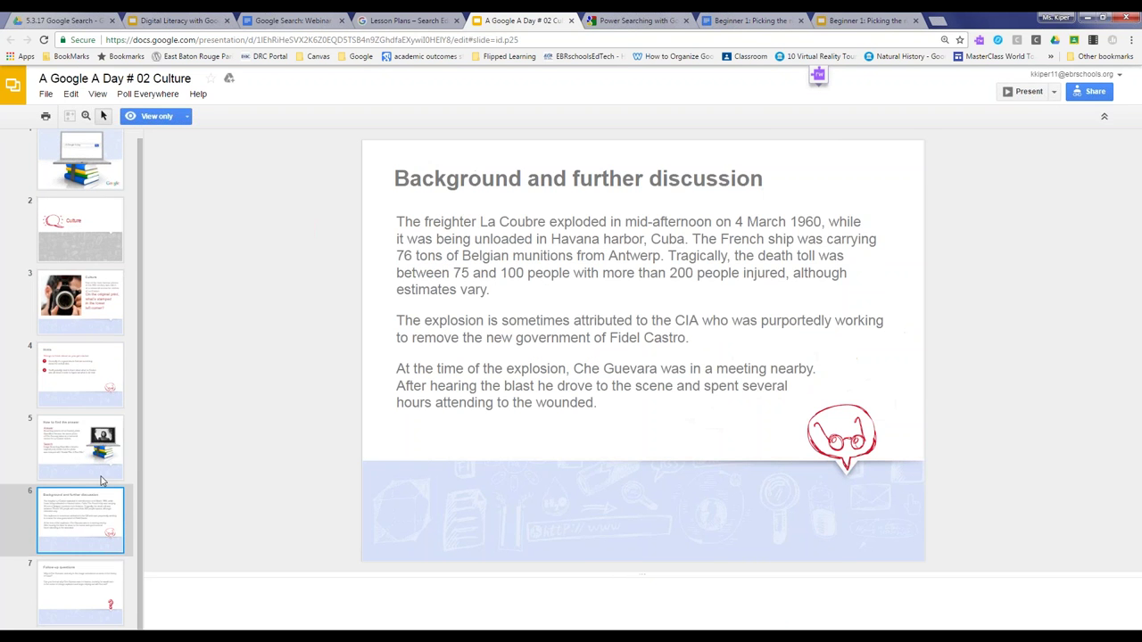
click(43, 568)
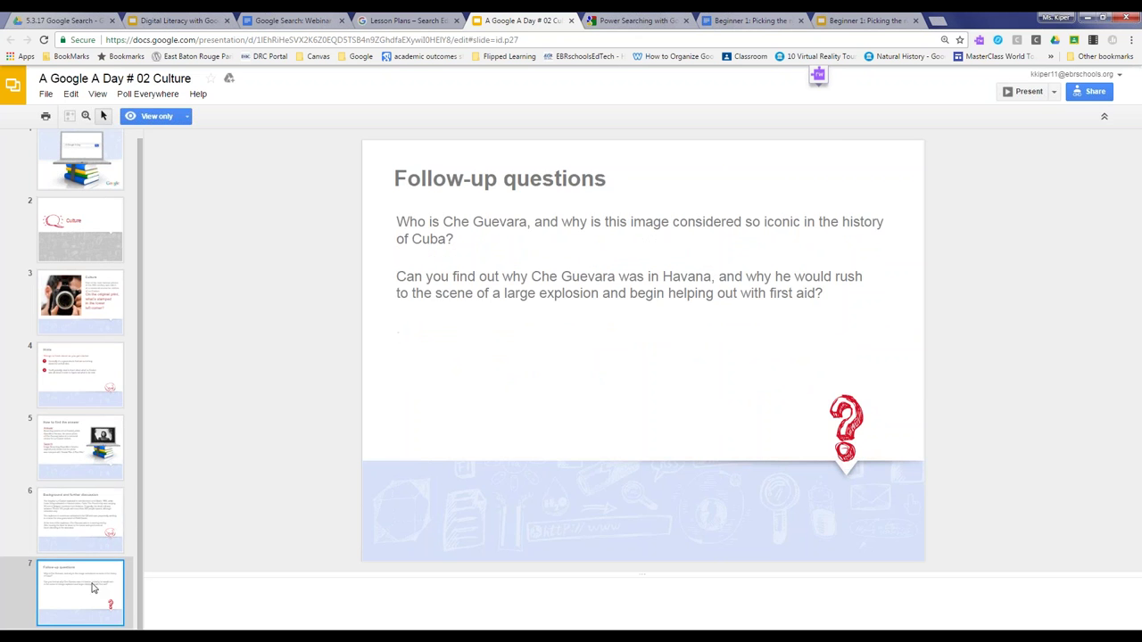
scroll(77, 506, up, 1)
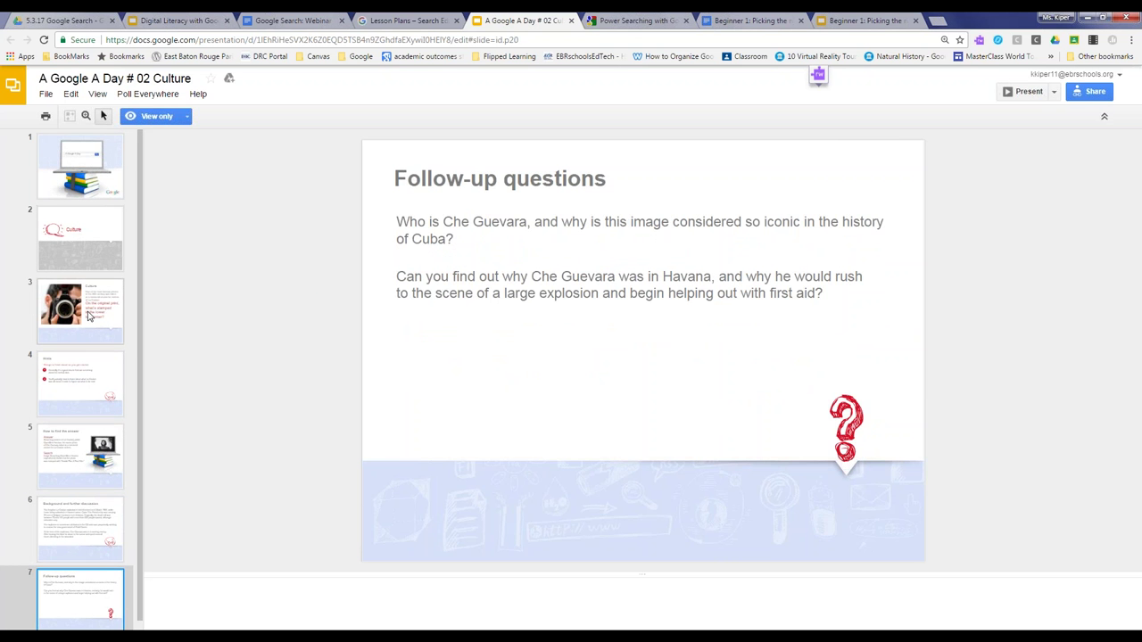
click(90, 307)
Return to the Lesson Plans page and review the A Google a Day challenge categories
click(400, 17)
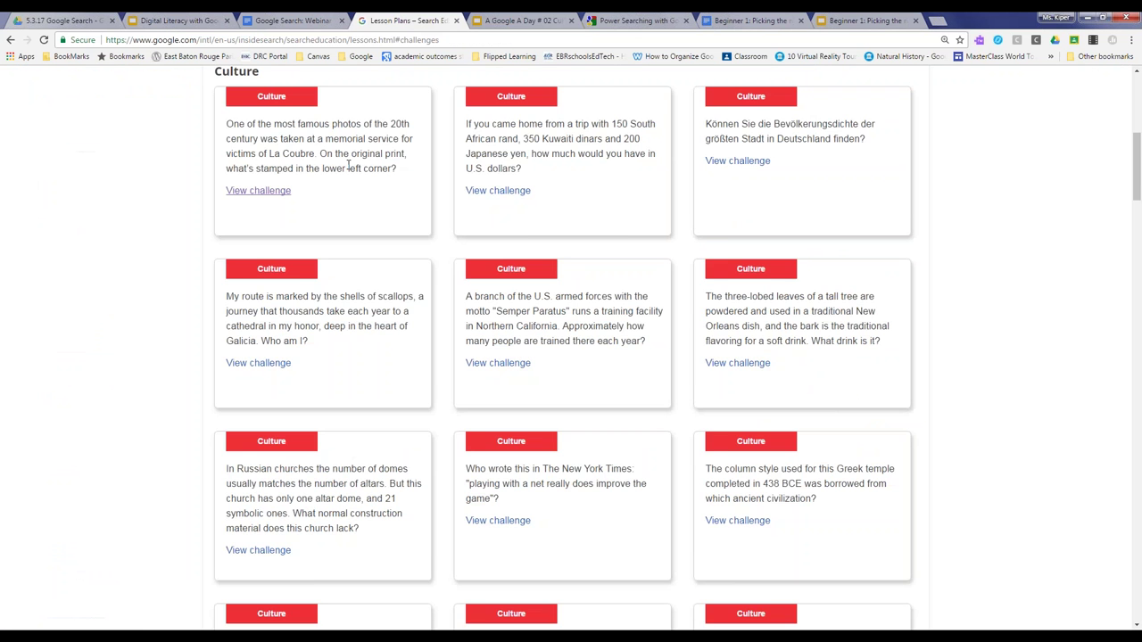
scroll(408, 129, up, 3)
scroll(567, 335, up, 1)
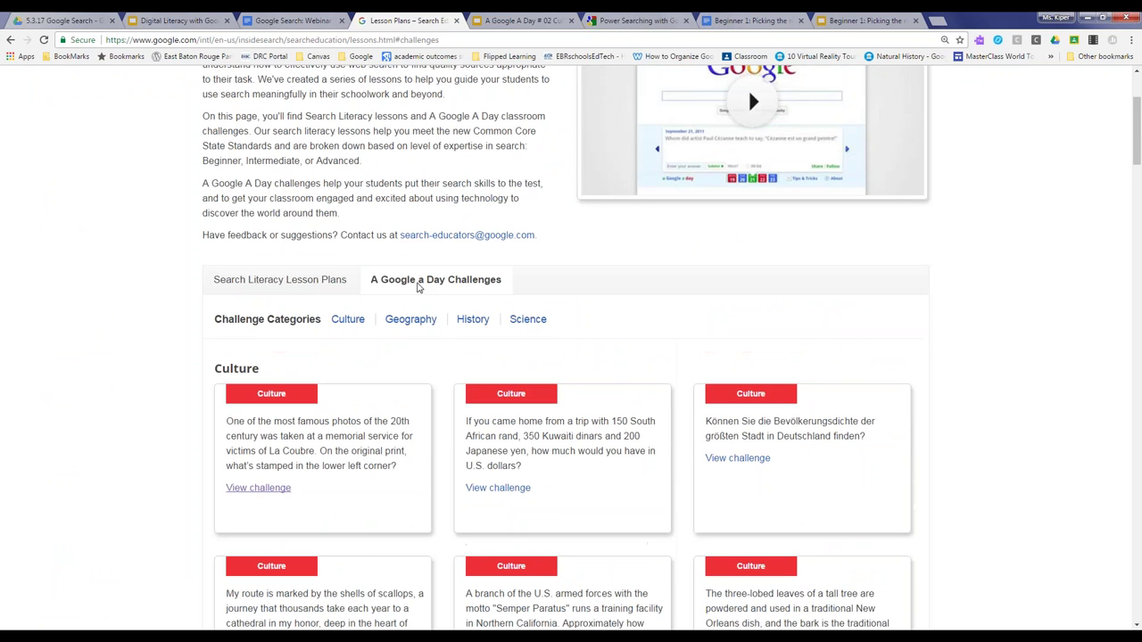
scroll(179, 291, down, 1)
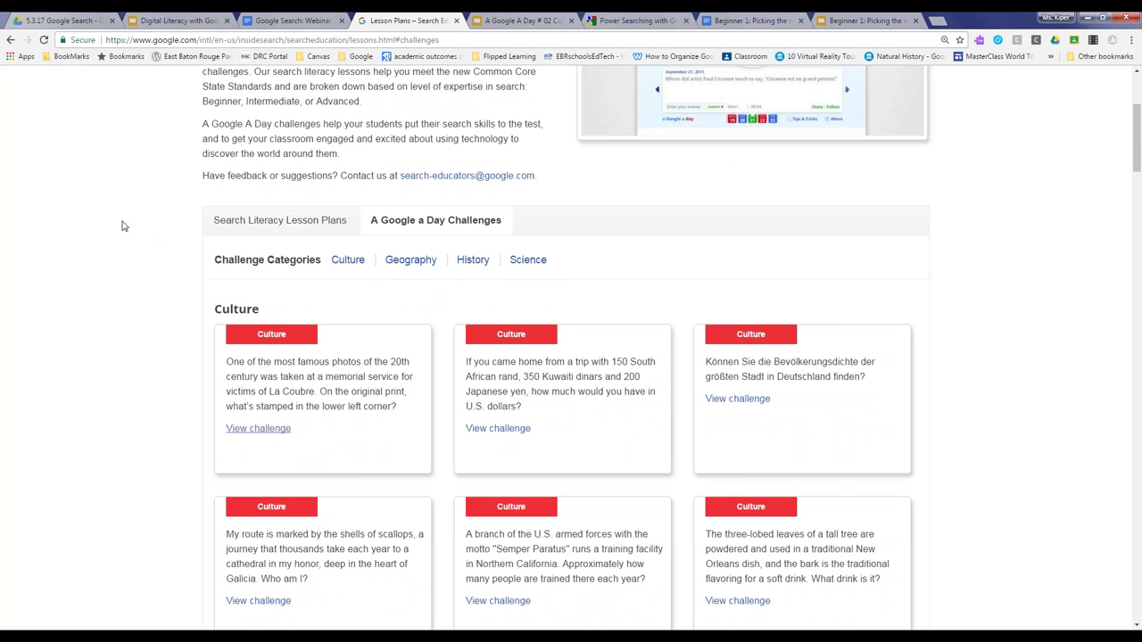
scroll(124, 224, up, 3)
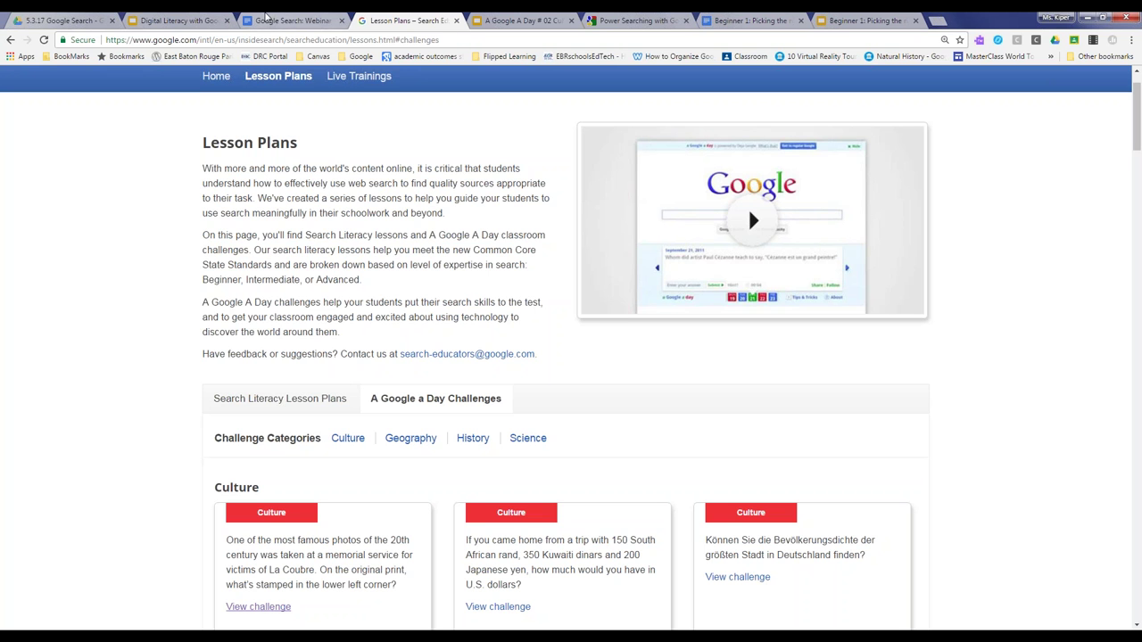
Open the A Google a Day Game from the agenda document's Classroom Resources and start playing
click(286, 19)
scroll(324, 290, down, 3)
scroll(321, 265, down, 3)
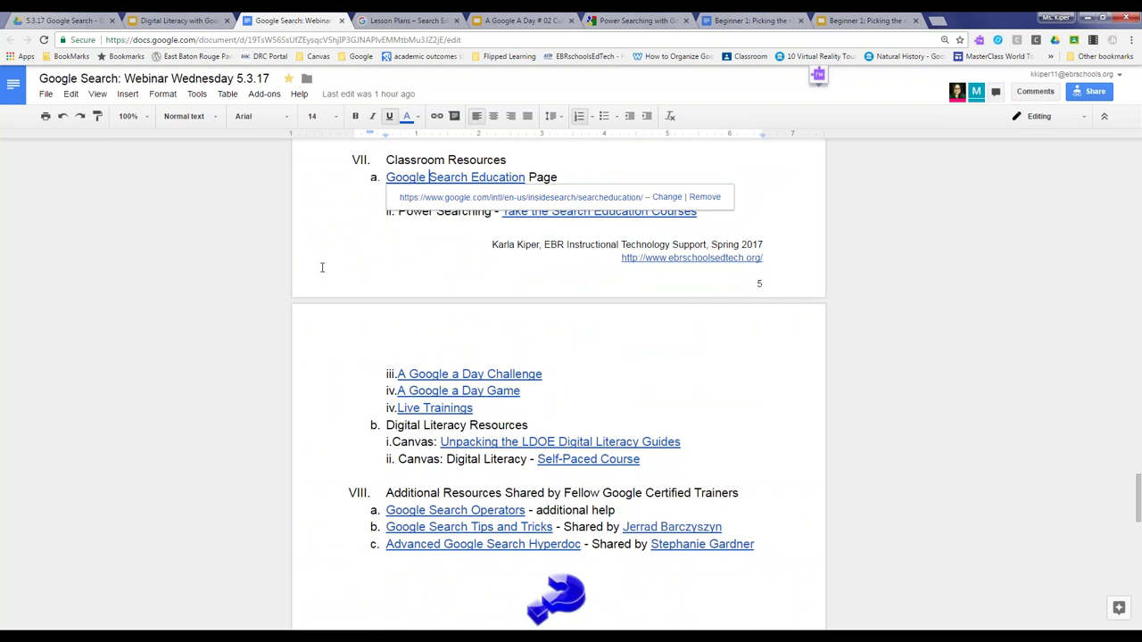
click(472, 295)
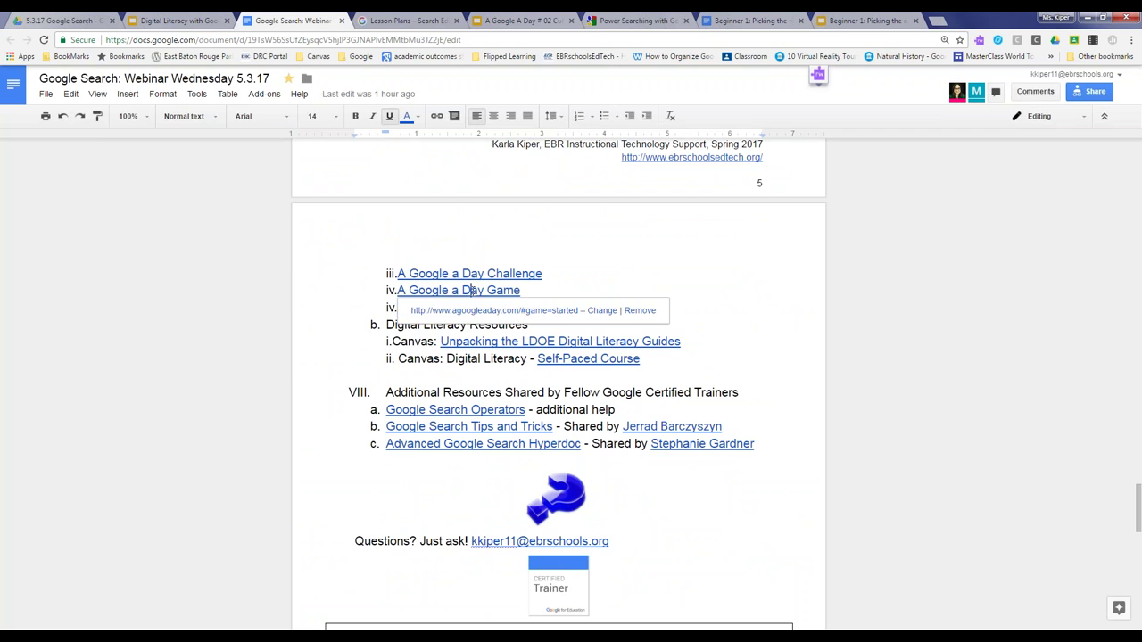
click(472, 311)
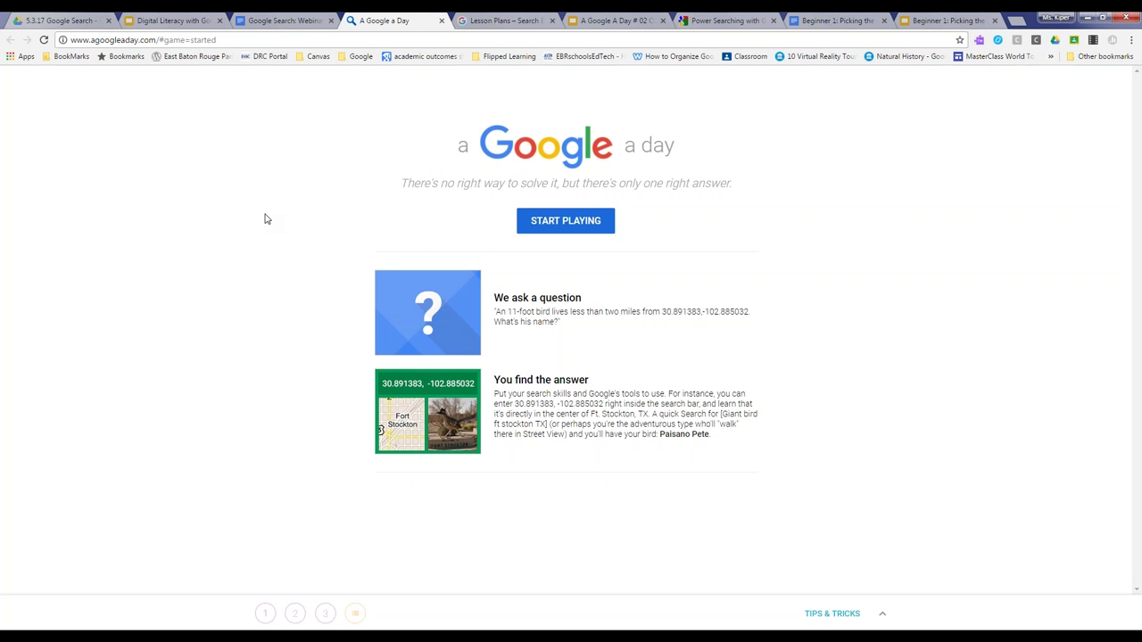
click(582, 222)
Look over the game's Pop Culture question and search area, and reveal both the hint and the answer's first letters
scroll(351, 222, down, 2)
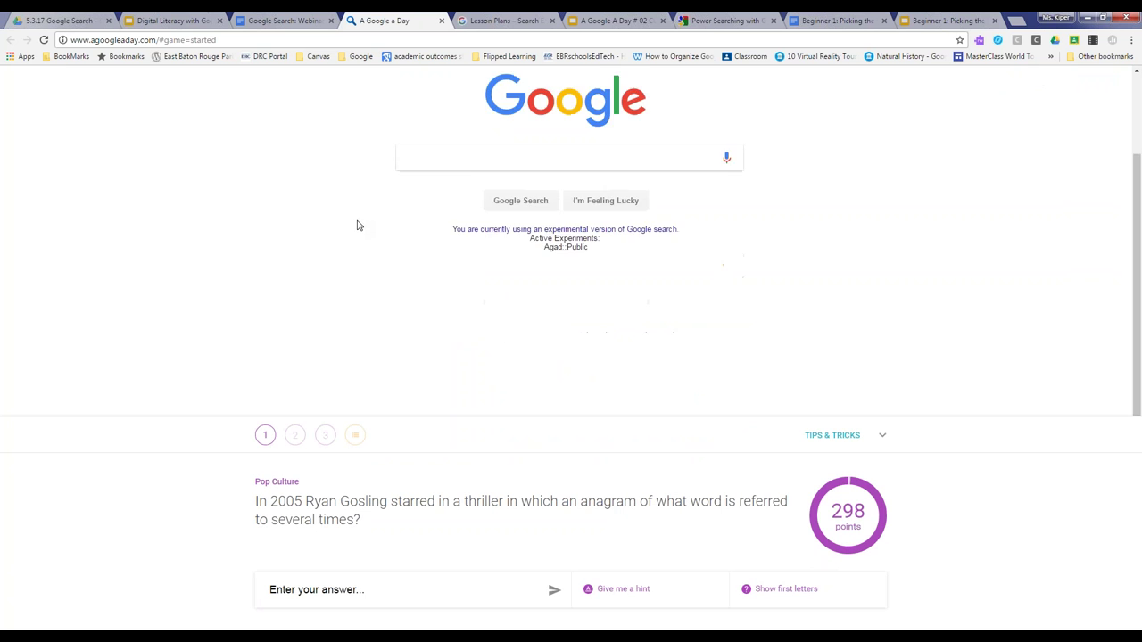
scroll(357, 253, up, 1)
scroll(361, 362, up, 1)
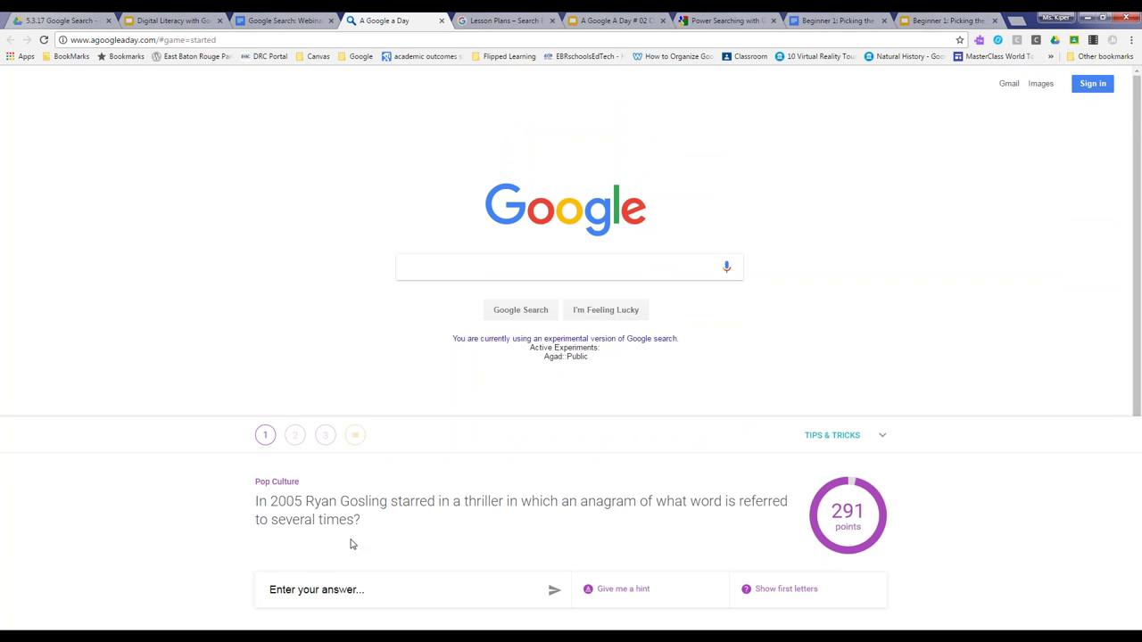
scroll(985, 405, down, 1)
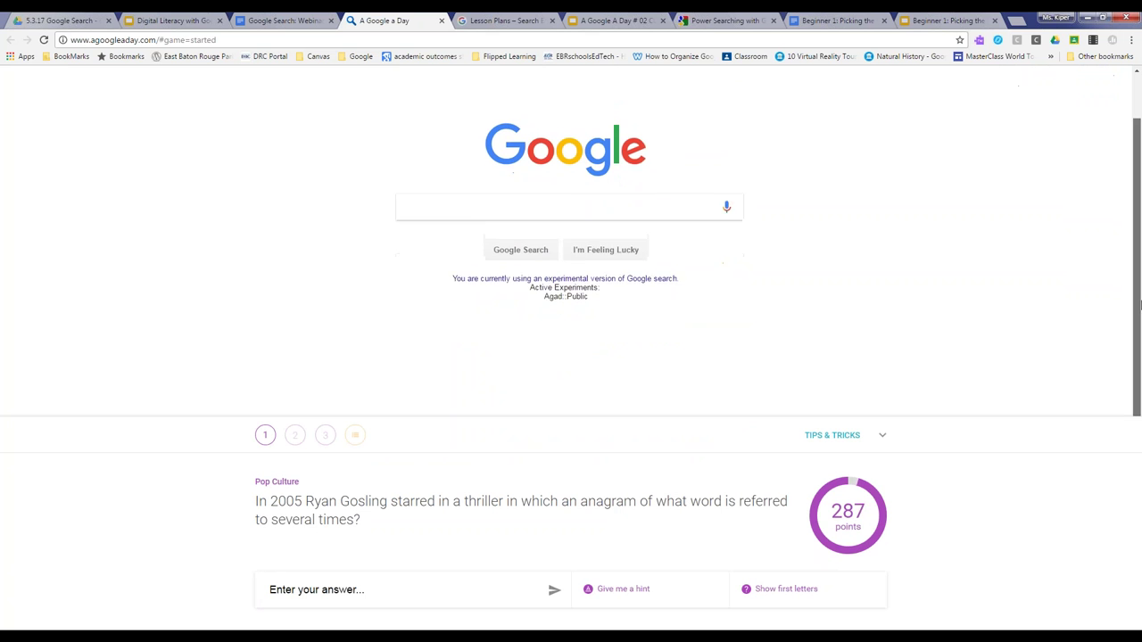
scroll(985, 405, up, 1)
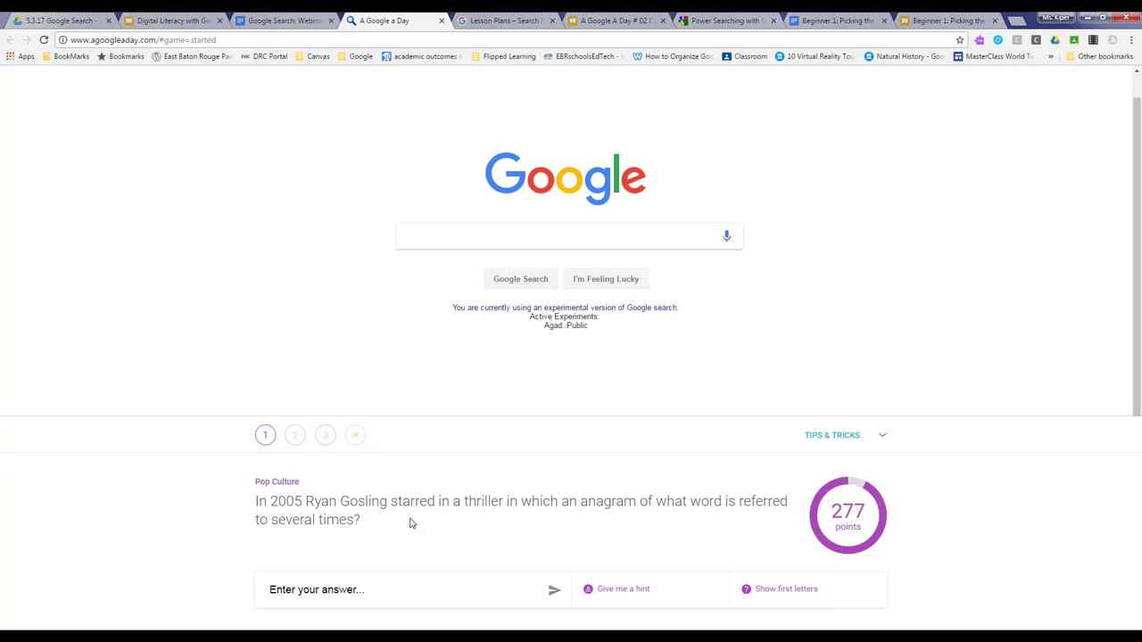
click(621, 600)
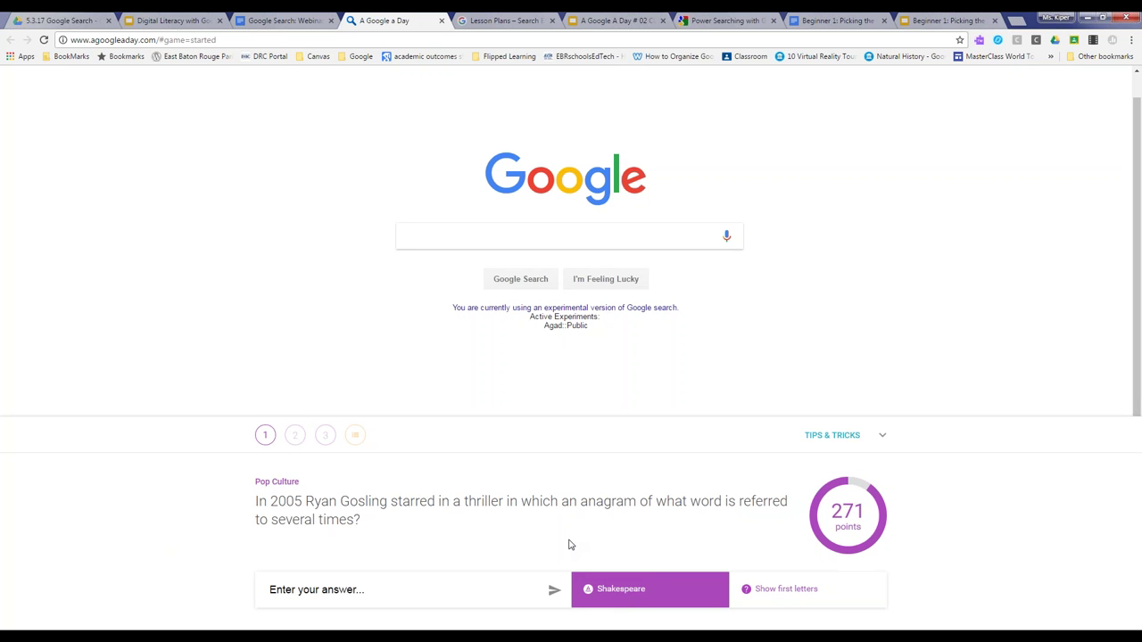
click(781, 596)
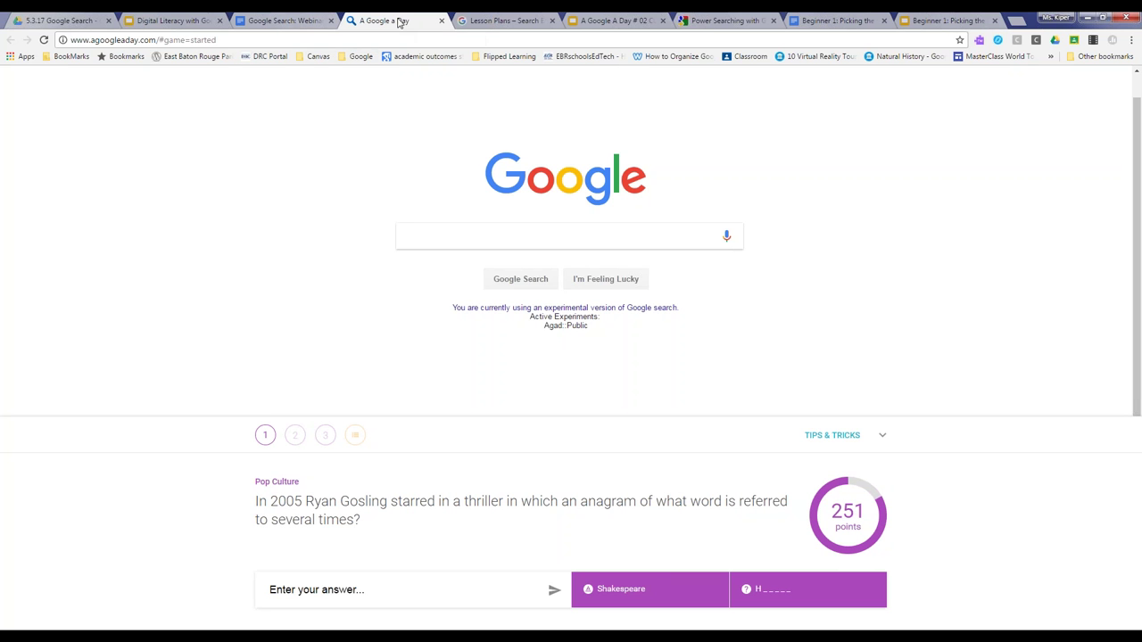
Close the A Google a Day game and open the Live Trainings page linked in the agenda document
click(442, 21)
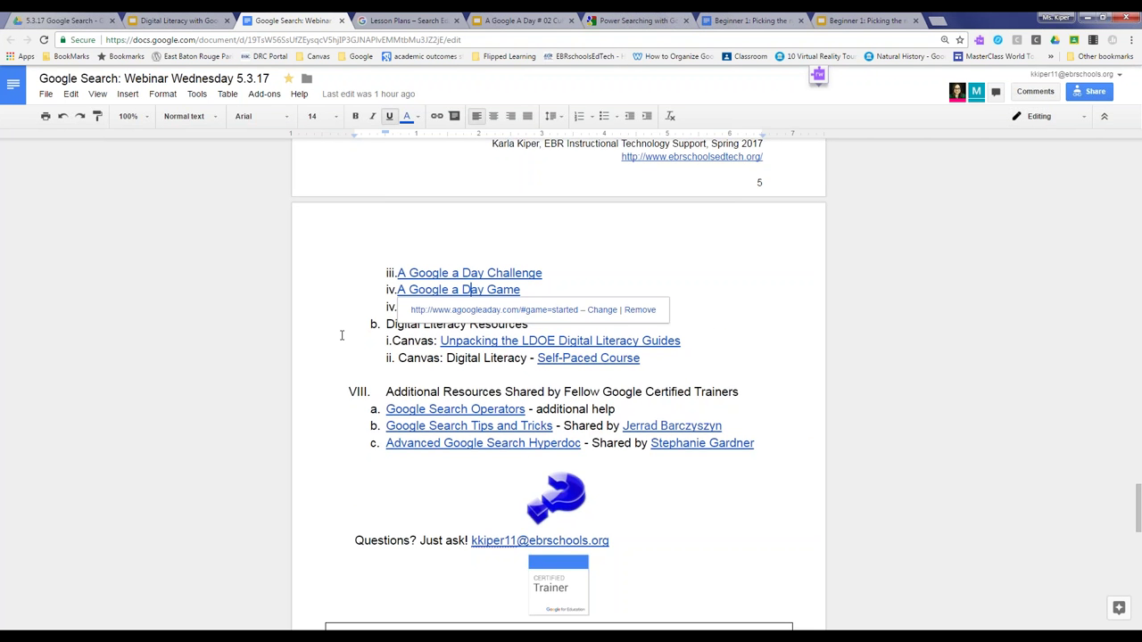
scroll(342, 344, down, 1)
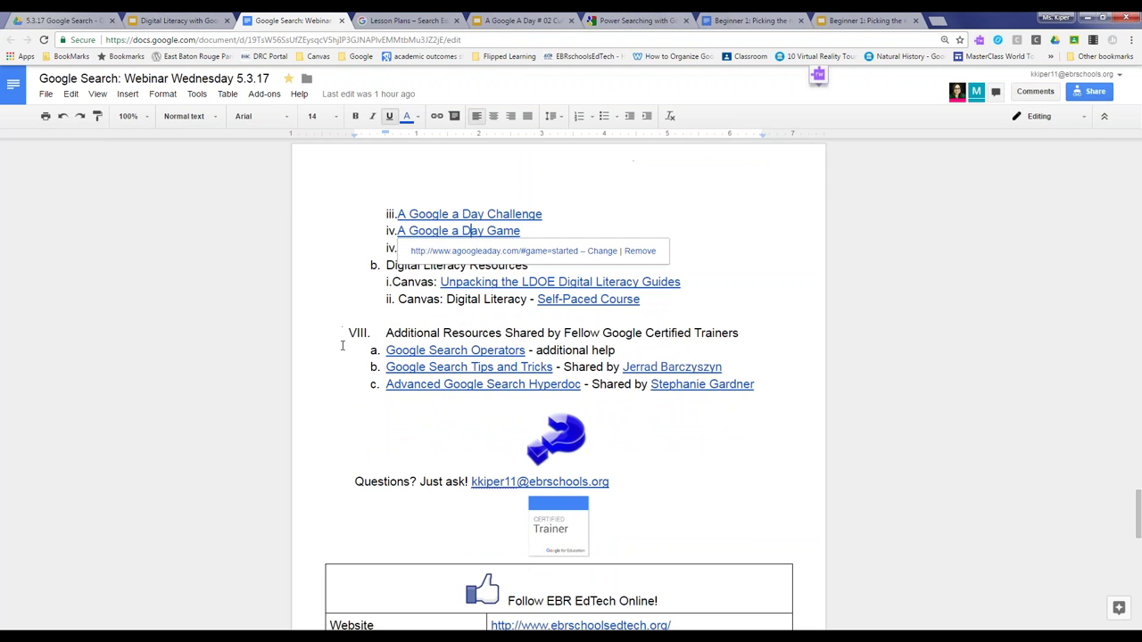
click(337, 223)
click(442, 250)
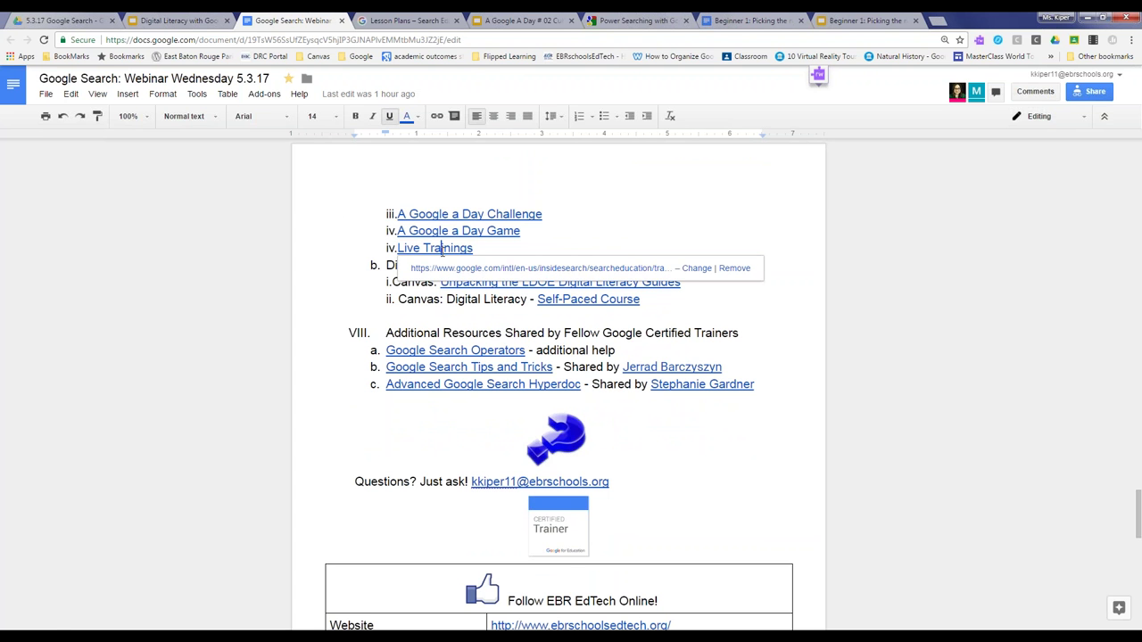
click(446, 265)
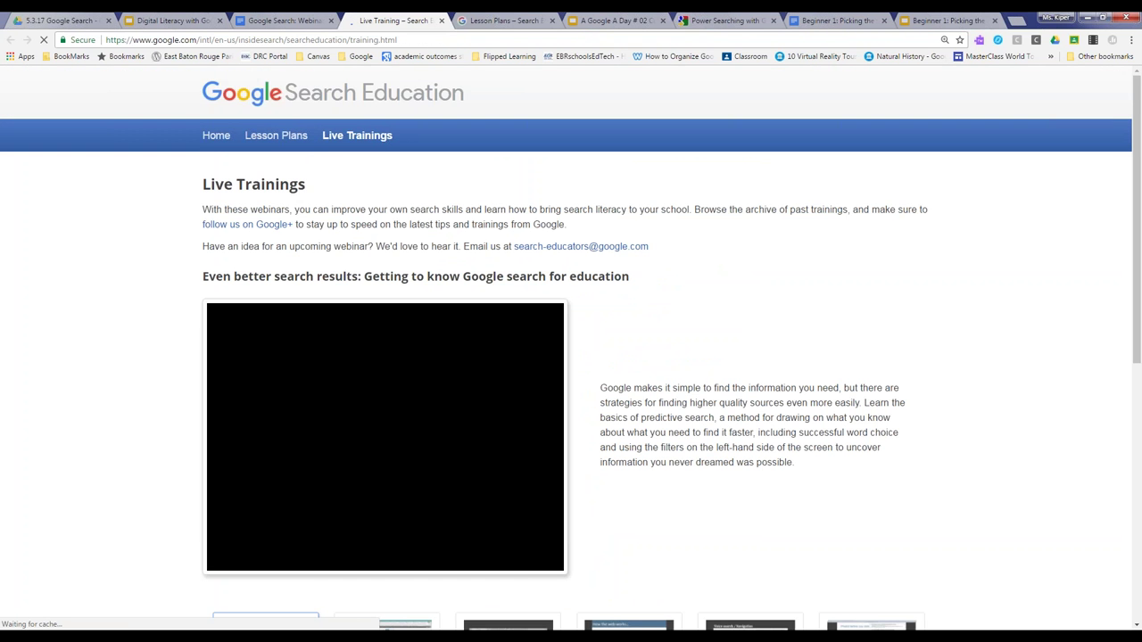
Look through the Live Trainings page, from the featured webinar down to the last archived training videos
scroll(170, 257, down, 1)
scroll(174, 256, down, 3)
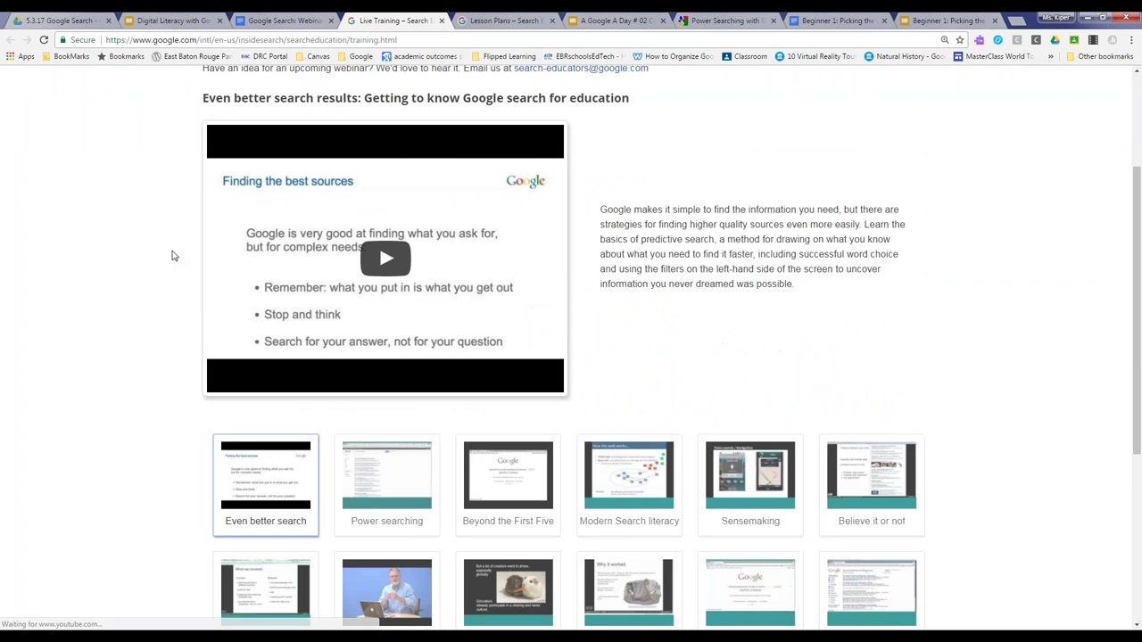
scroll(174, 256, up, 2)
scroll(174, 256, down, 3)
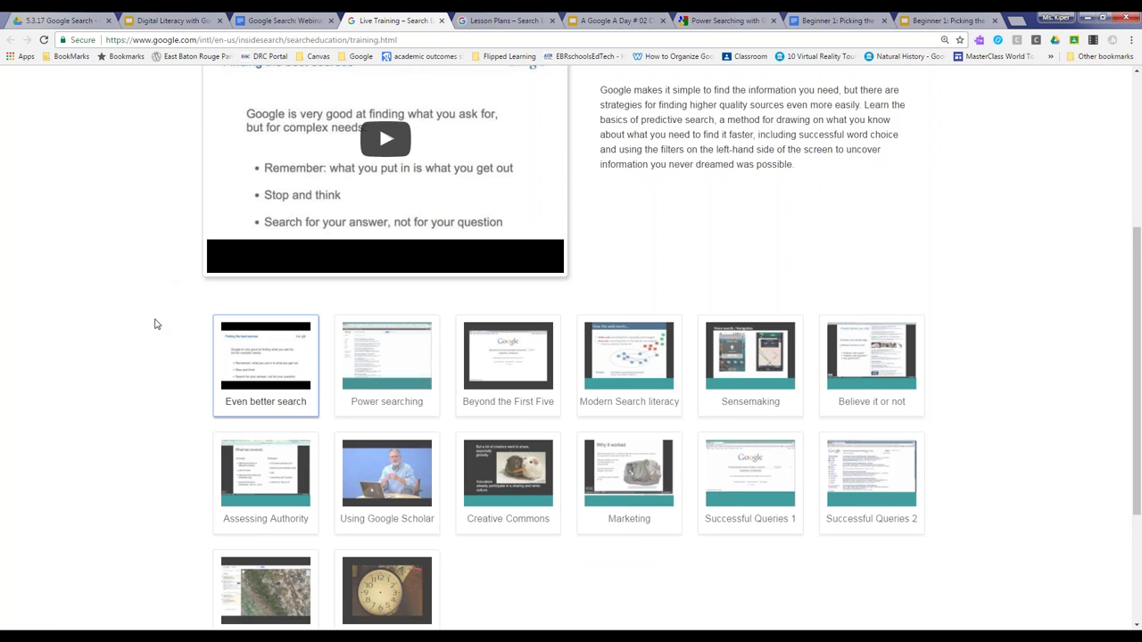
scroll(155, 324, down, 1)
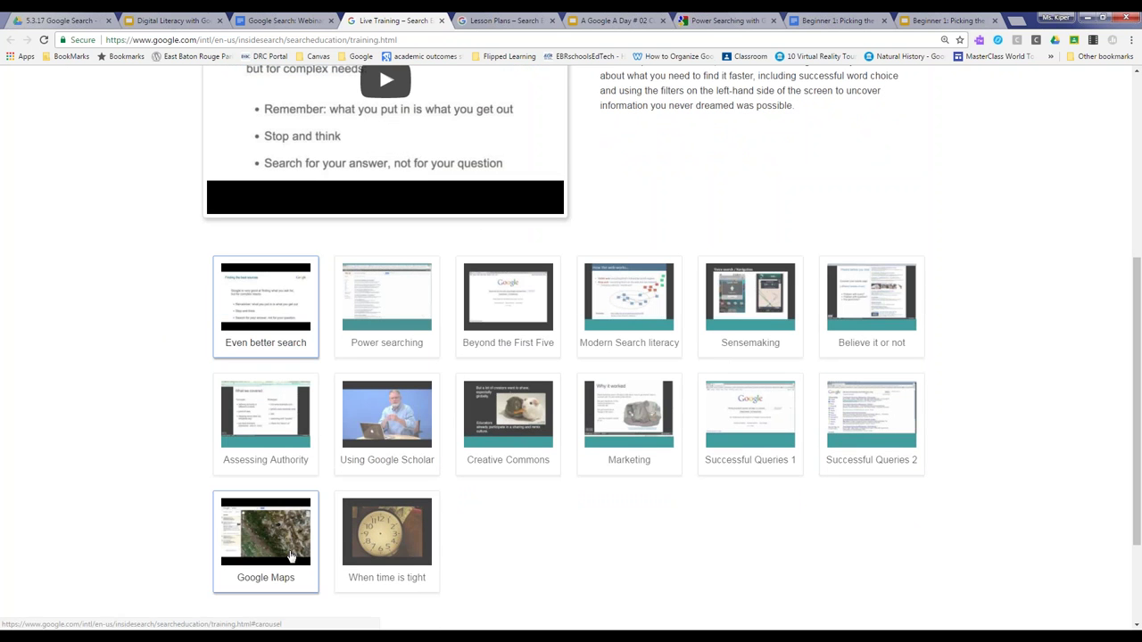
scroll(95, 357, up, 3)
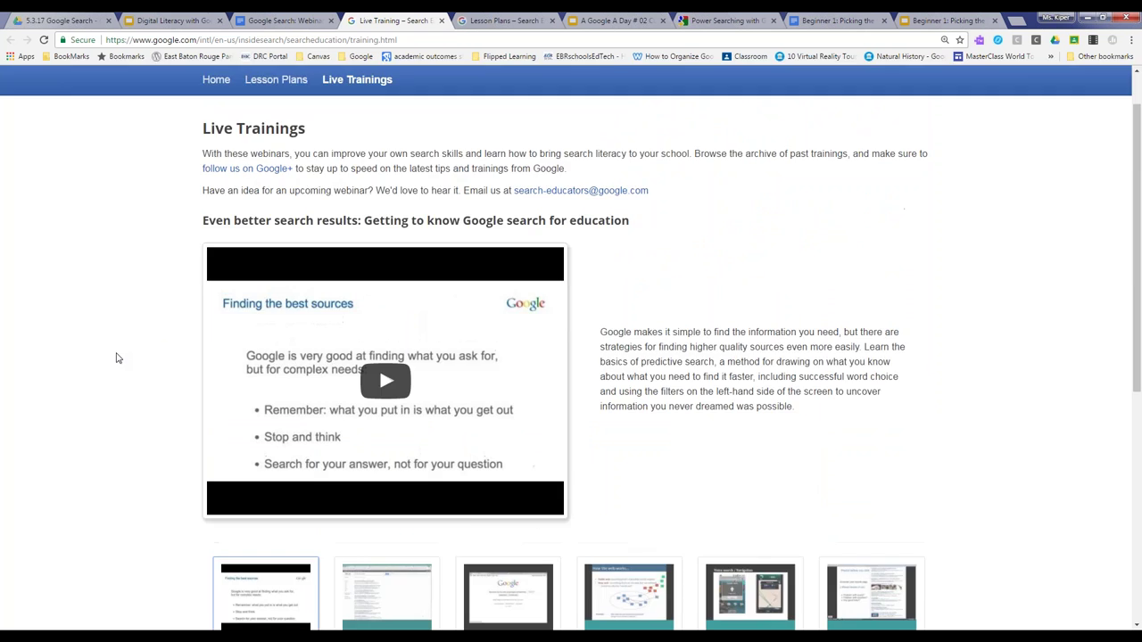
scroll(116, 358, up, 1)
Return to the agenda document and open the Unpacking the LDOE Digital Literacy Guides Canvas link under Digital Literacy Resources
click(273, 21)
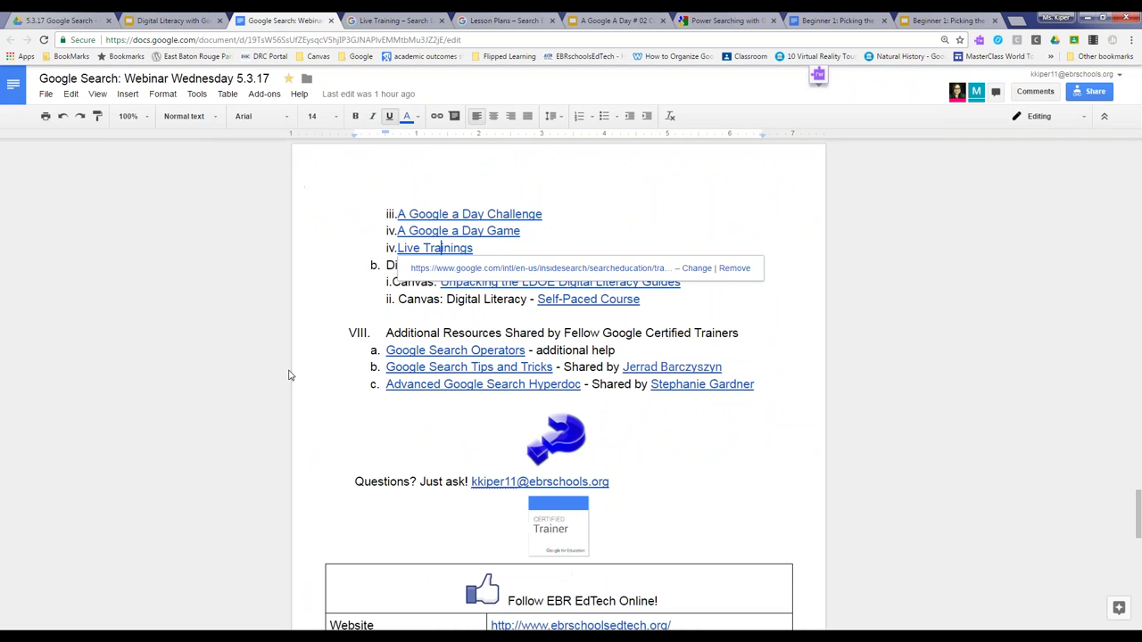
scroll(323, 375, down, 1)
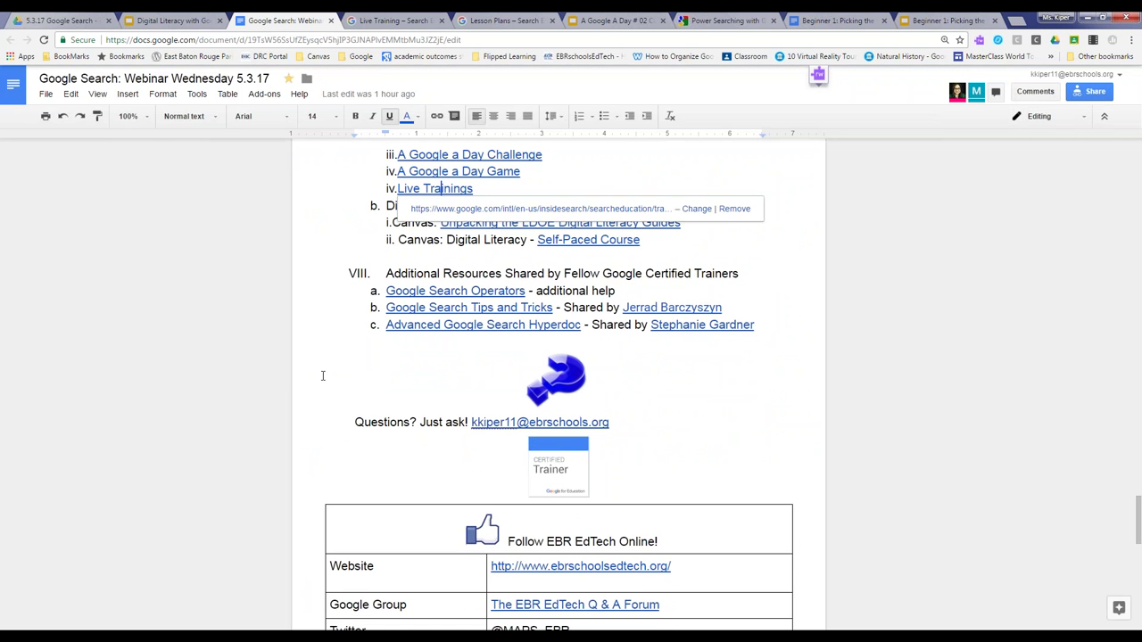
click(328, 348)
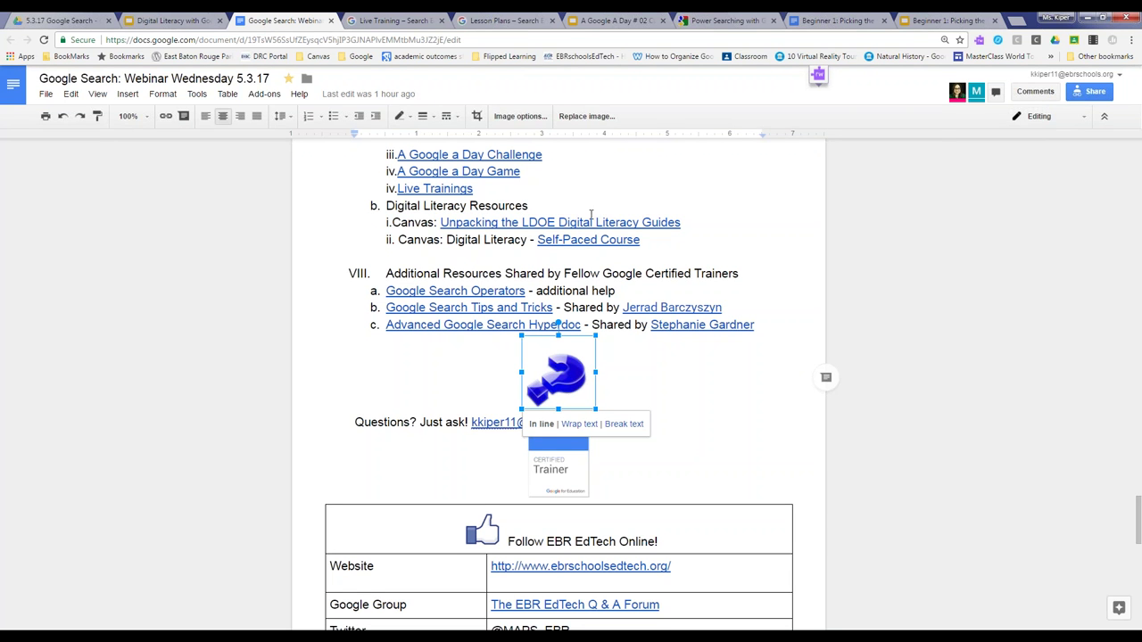
click(589, 226)
click(544, 242)
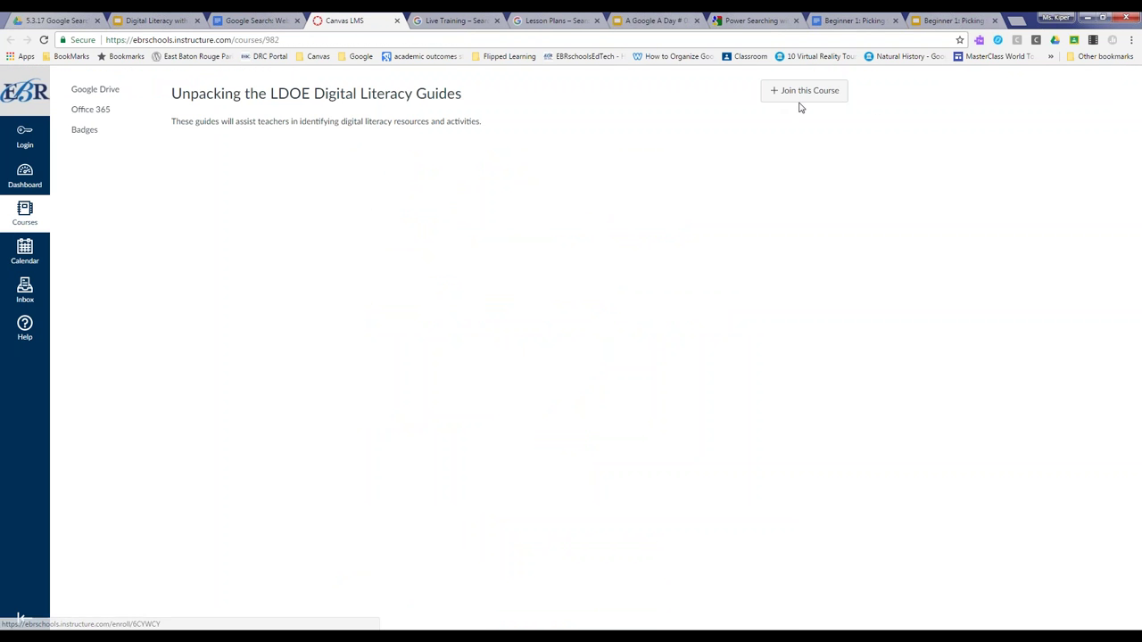
Join the Unpacking the LDOE Digital Literacy Guides course with the prefilled account login and go to the course home page
click(803, 91)
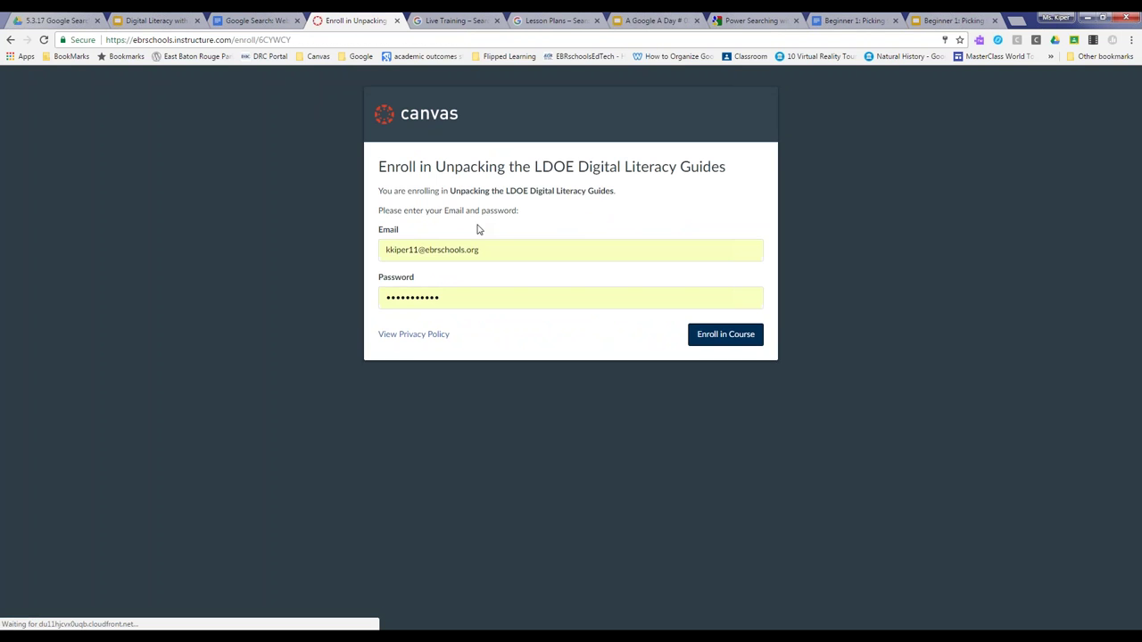
click(710, 332)
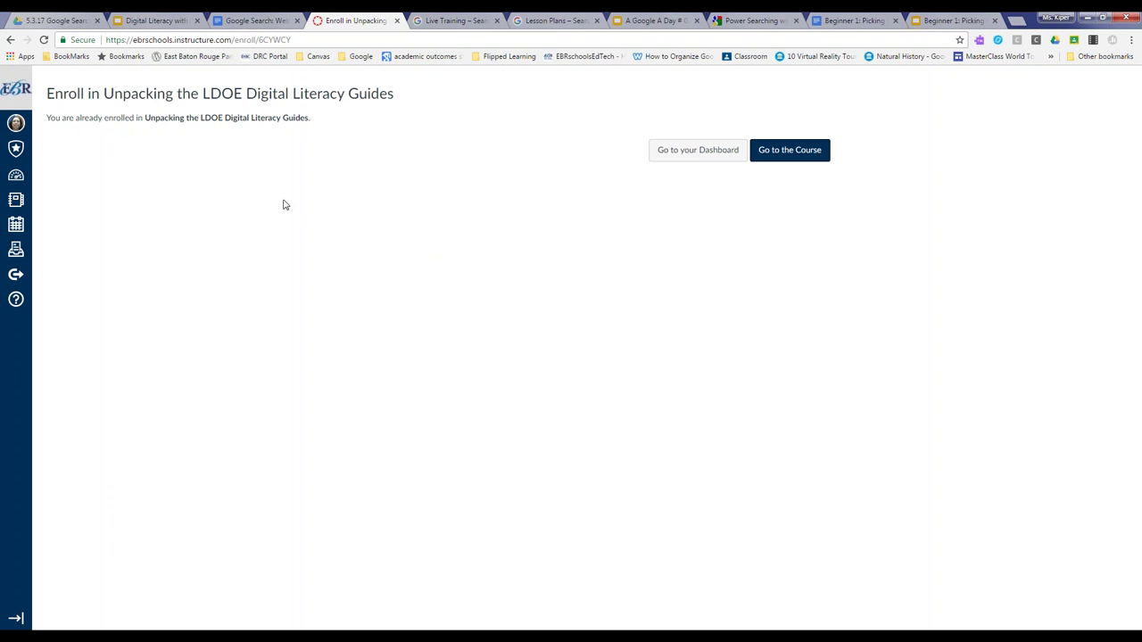
click(790, 150)
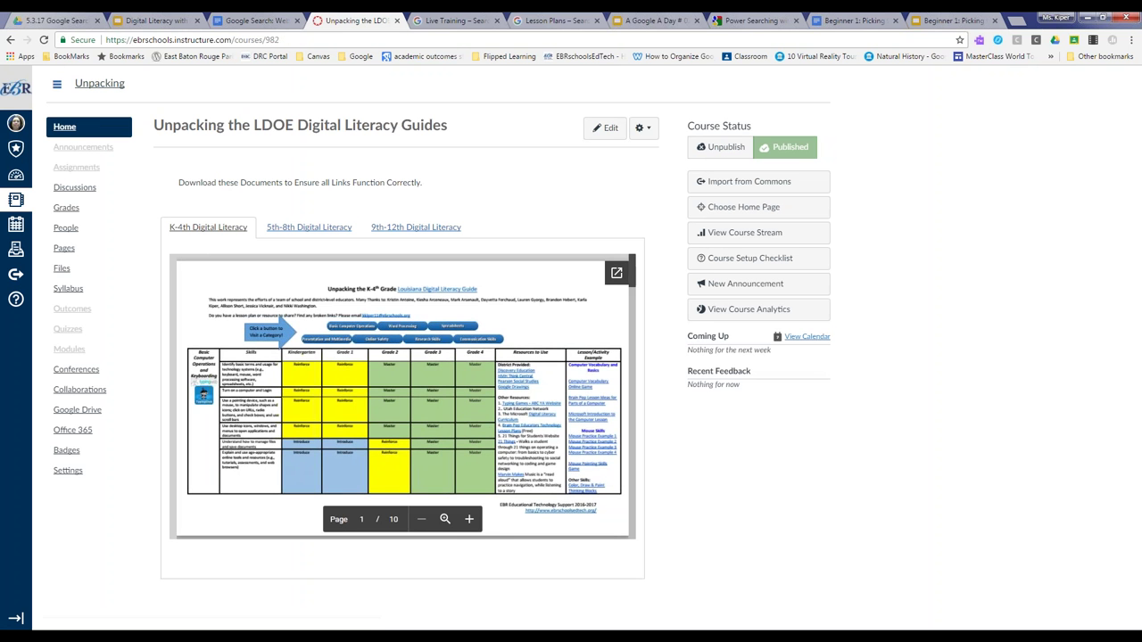
Browse the pages of the K-4th Digital Literacy guide on the course home page
drag(637, 283, 637, 422)
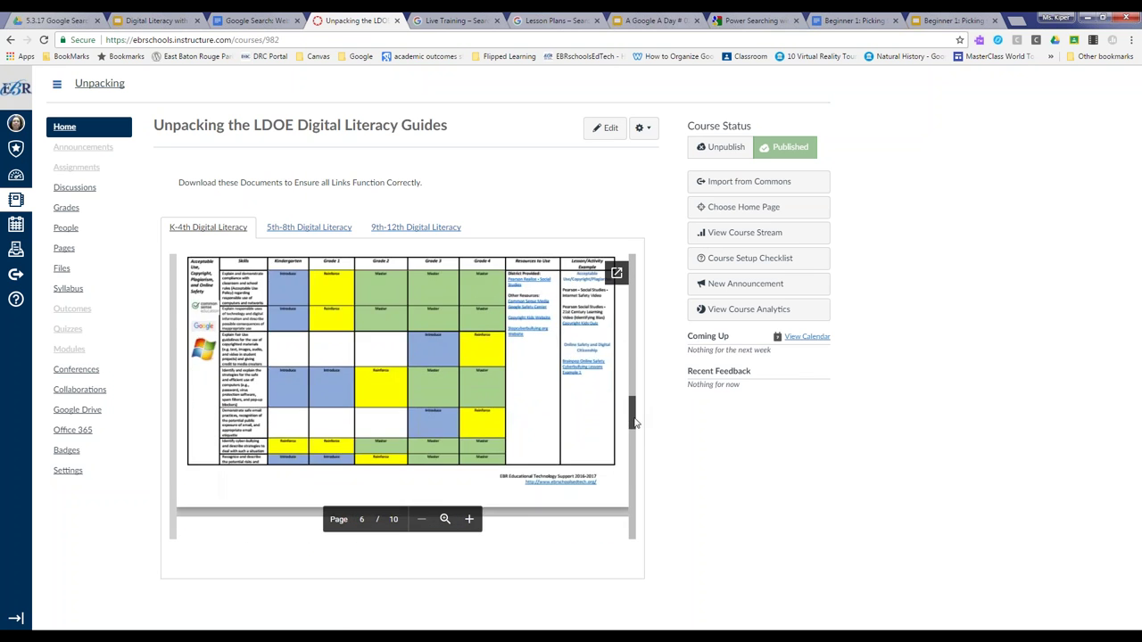